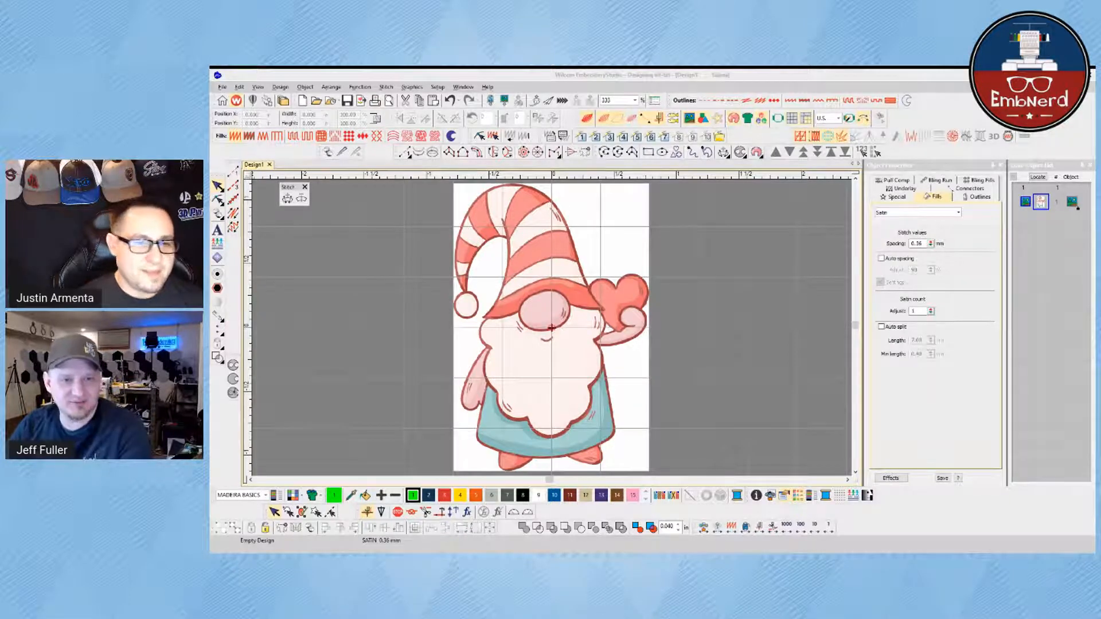
{"action": "left_click", "coordinate": [714, 455]}
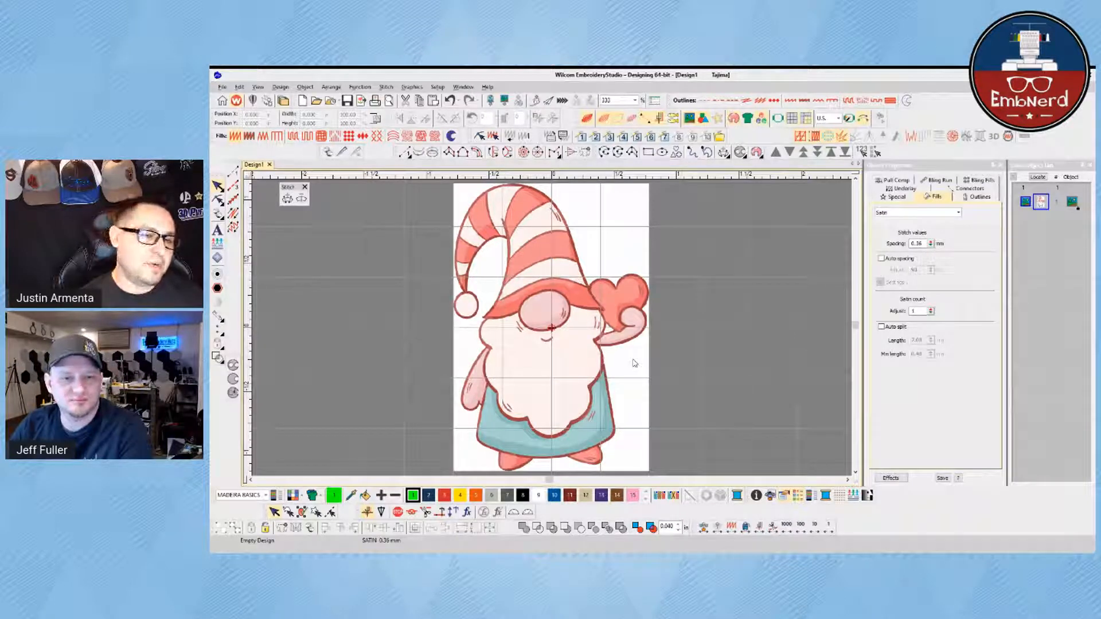
{"action": "key", "text": "alt+Tab"}
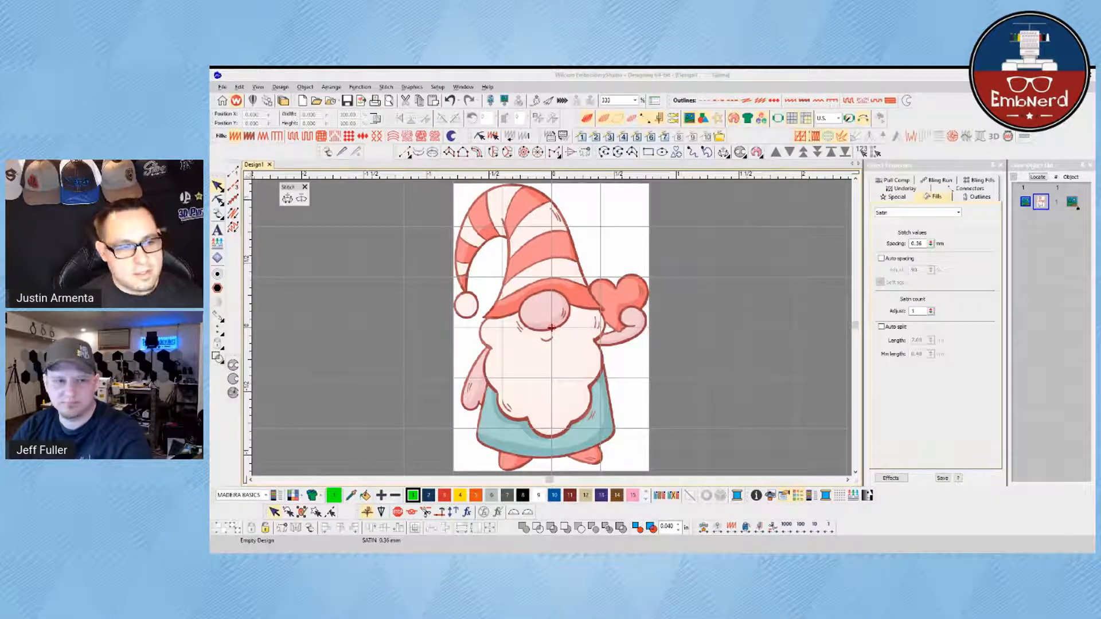
{"action": "left_click", "coordinate": [643, 368]}
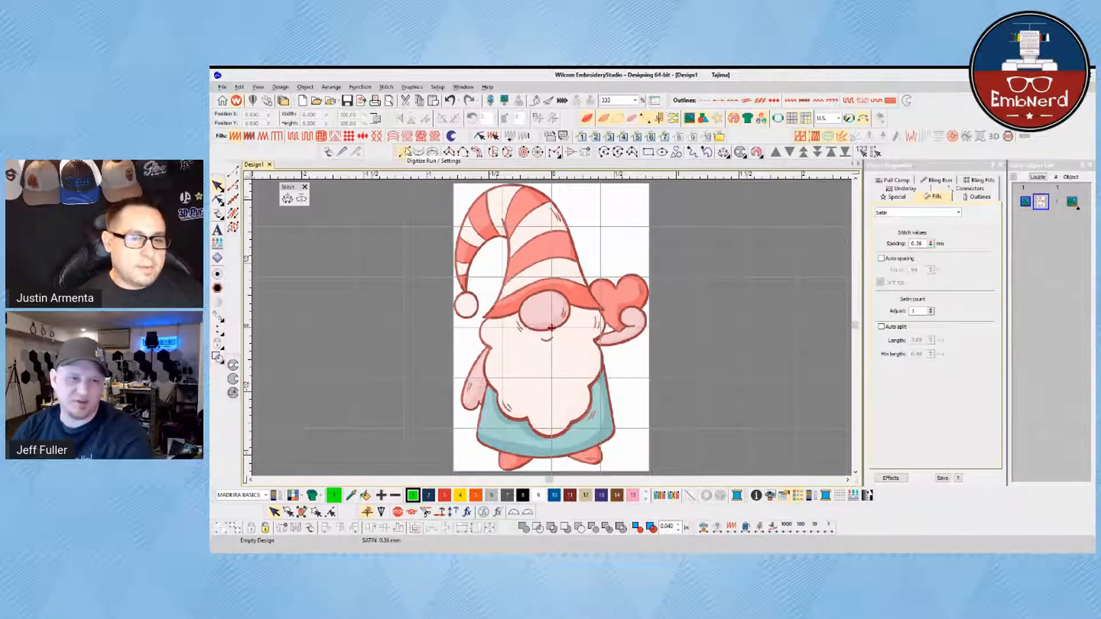
Step: Start digitizing a run stitch with a stitch length of 4 mm
{"action": "left_click", "coordinate": [405, 152]}
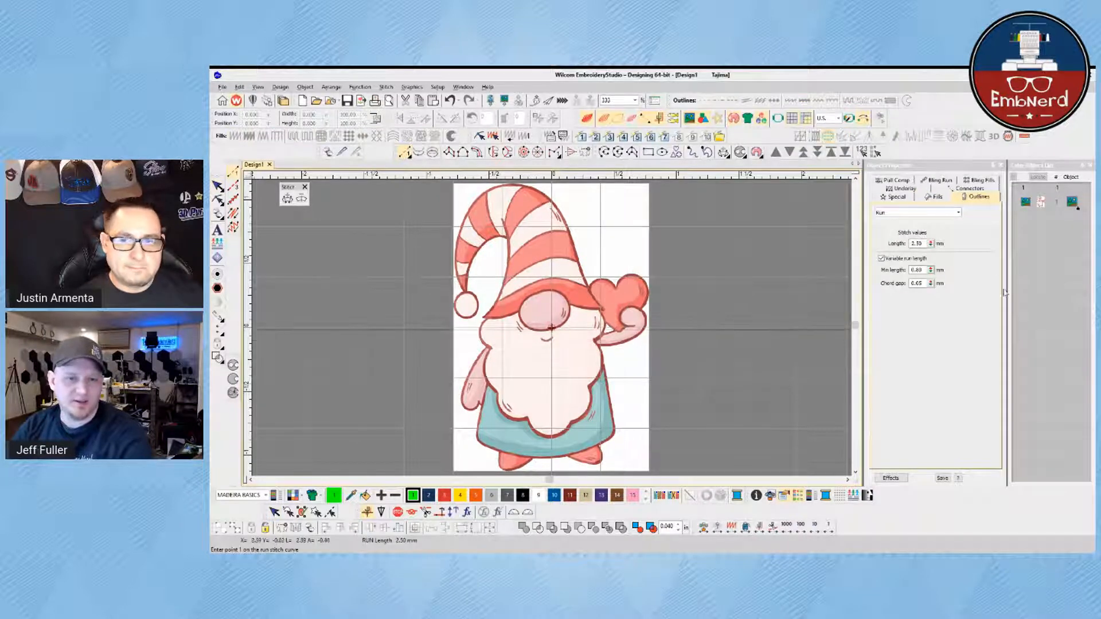
{"action": "double_click", "coordinate": [918, 243]}
{"action": "type", "text": "4"}
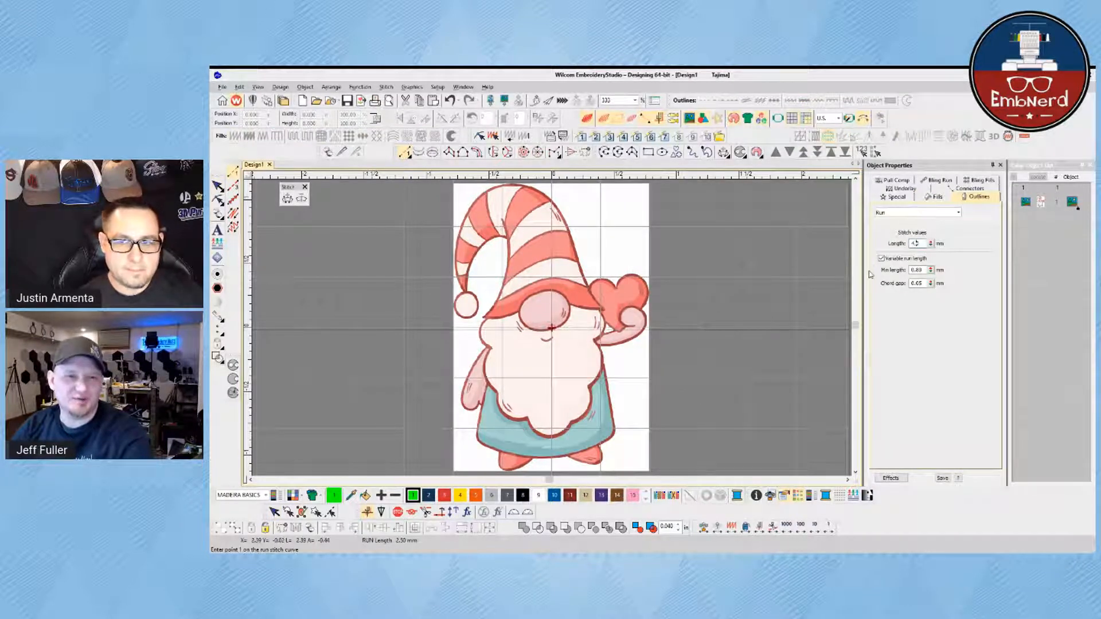
{"action": "key", "text": "Return"}
Step: Place run-stitch points in near-vertical passes between the hat and dress hem on the heart side of the gnome's body
{"action": "left_click", "coordinate": [561, 445]}
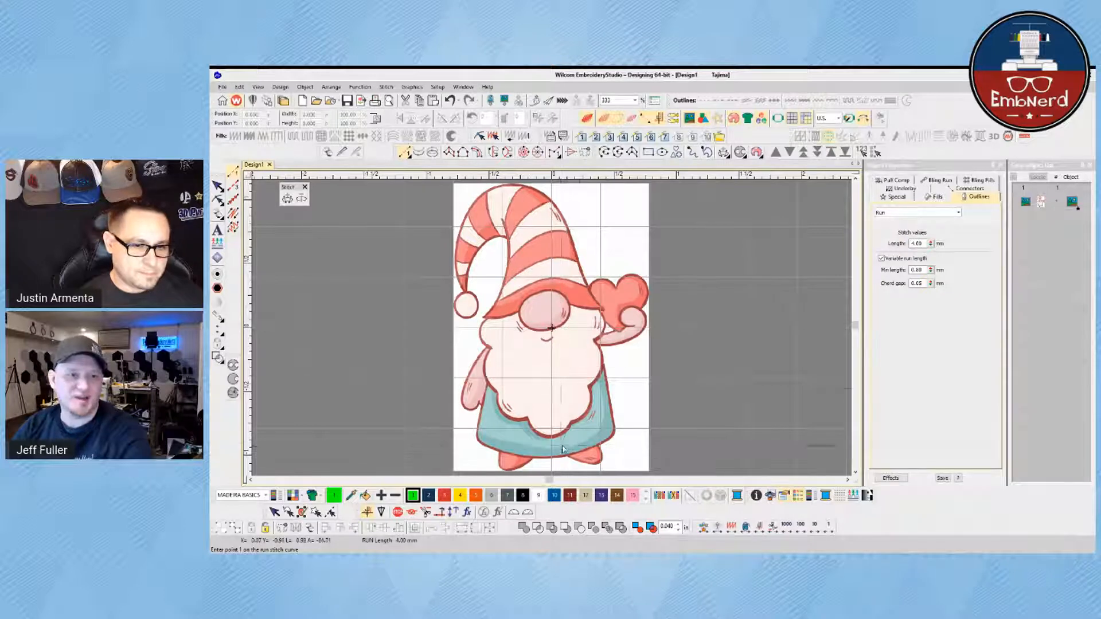
{"action": "left_click", "coordinate": [559, 235]}
{"action": "left_click", "coordinate": [573, 450]}
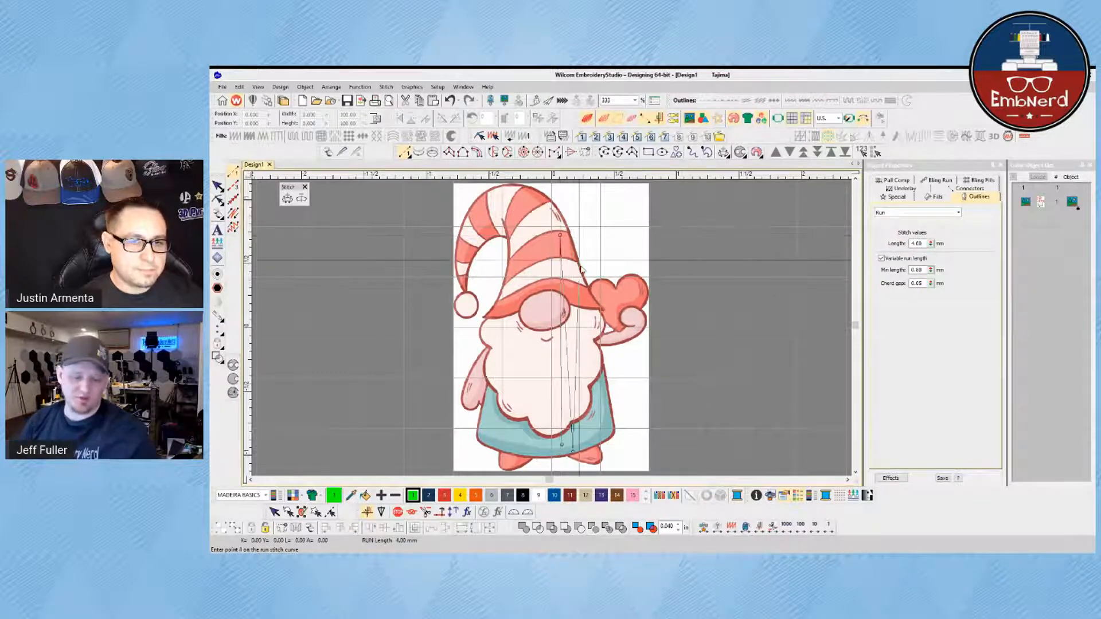
{"action": "left_click", "coordinate": [575, 290]}
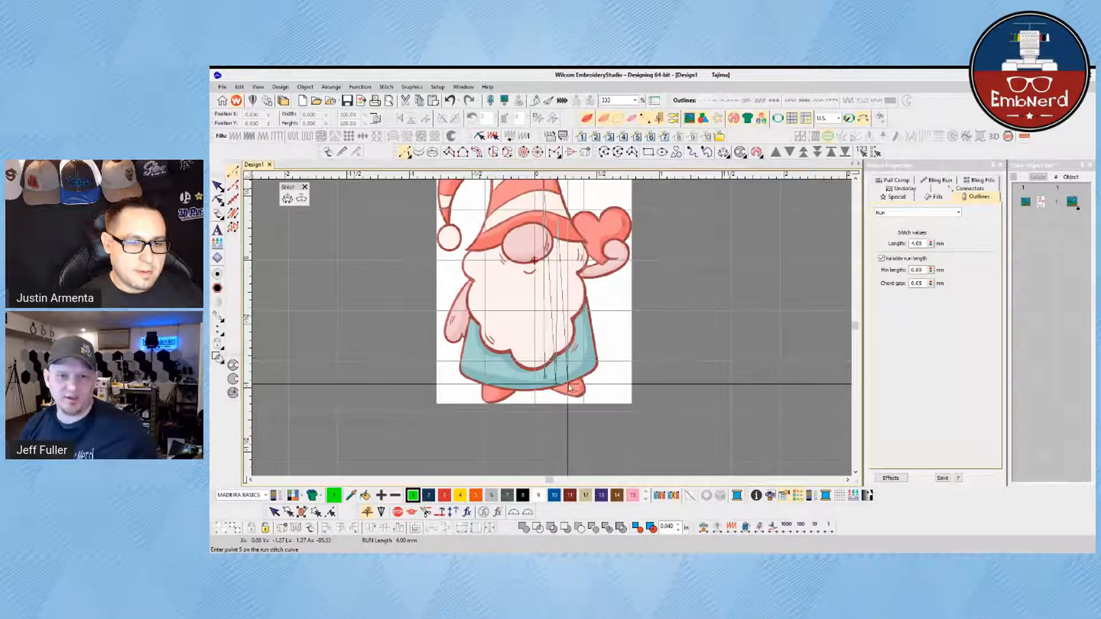
{"action": "left_click", "coordinate": [569, 389]}
{"action": "left_click", "coordinate": [556, 323]}
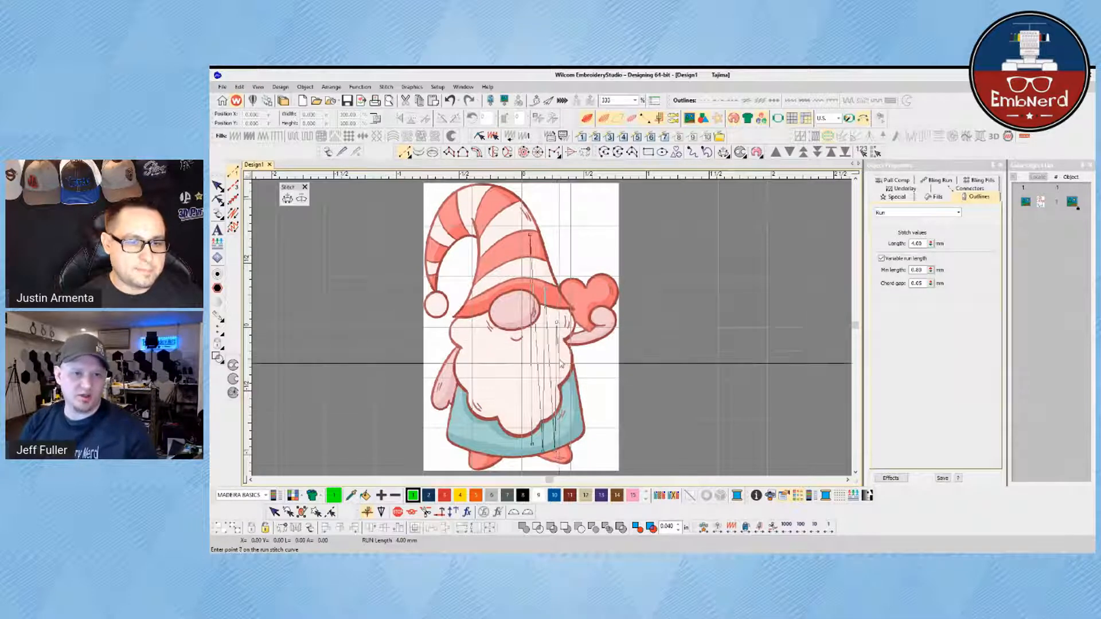
{"action": "left_click", "coordinate": [569, 436]}
{"action": "left_click", "coordinate": [570, 377]}
{"action": "left_click", "coordinate": [553, 301]}
{"action": "left_click", "coordinate": [569, 312]}
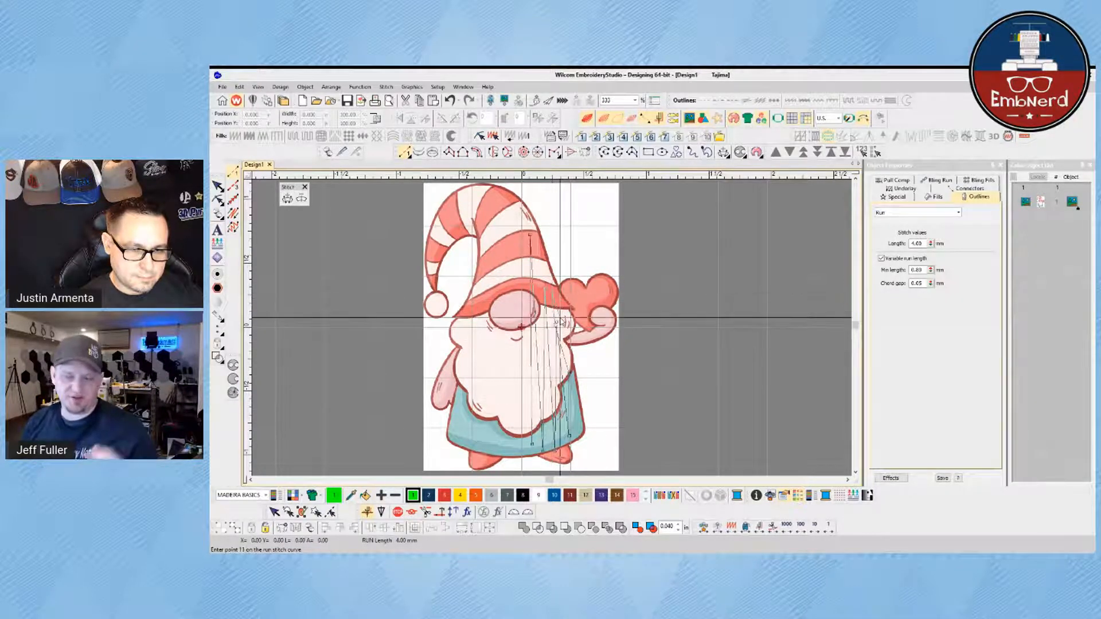
Step: Extend the run through the heart and raised hand, and bring it back across the hat brim into the hat
{"action": "left_click", "coordinate": [582, 293]}
{"action": "left_click", "coordinate": [603, 285]}
{"action": "left_click", "coordinate": [598, 314]}
{"action": "left_click", "coordinate": [601, 333]}
{"action": "left_click", "coordinate": [597, 332]}
{"action": "left_click", "coordinate": [586, 302]}
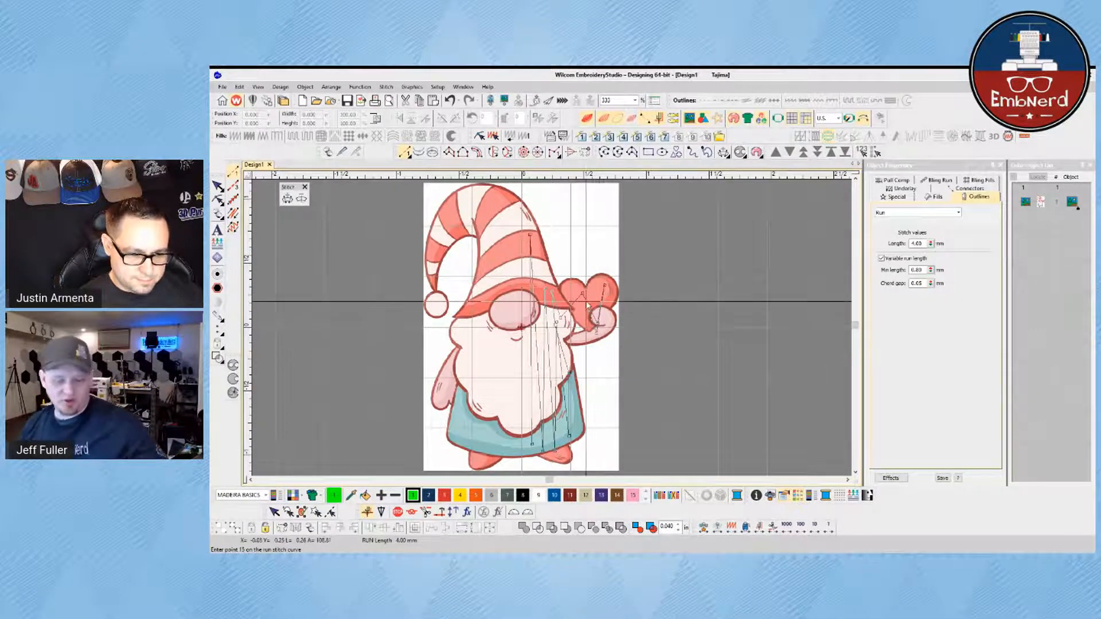
{"action": "left_click", "coordinate": [573, 309]}
{"action": "left_click", "coordinate": [556, 286]}
{"action": "left_click", "coordinate": [532, 248]}
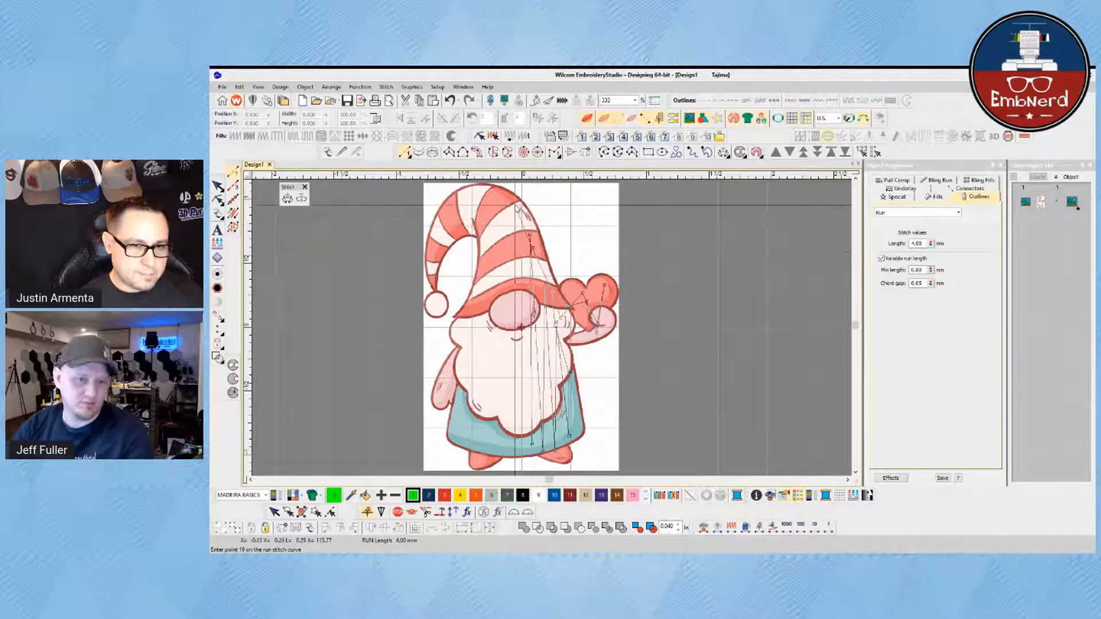
Step: Add long vertical run passes between the top of the hat and the dress hem, reaching into the foot below the lowered arm
{"action": "left_click", "coordinate": [518, 209]}
{"action": "left_click", "coordinate": [515, 447]}
{"action": "left_click", "coordinate": [499, 215]}
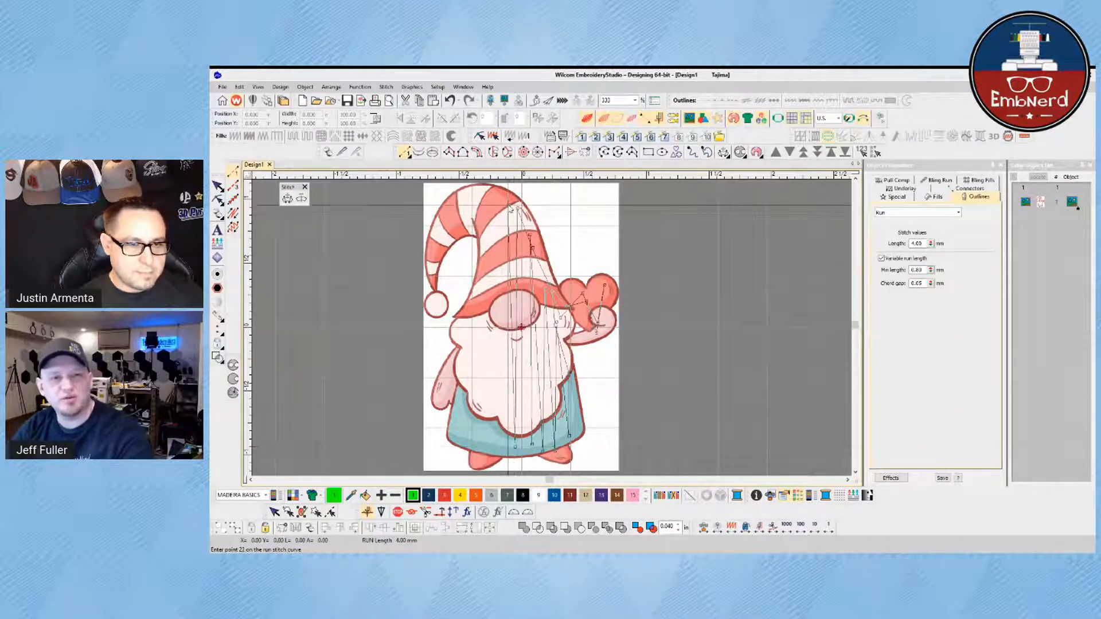
{"action": "left_click", "coordinate": [500, 446]}
{"action": "left_click", "coordinate": [496, 206]}
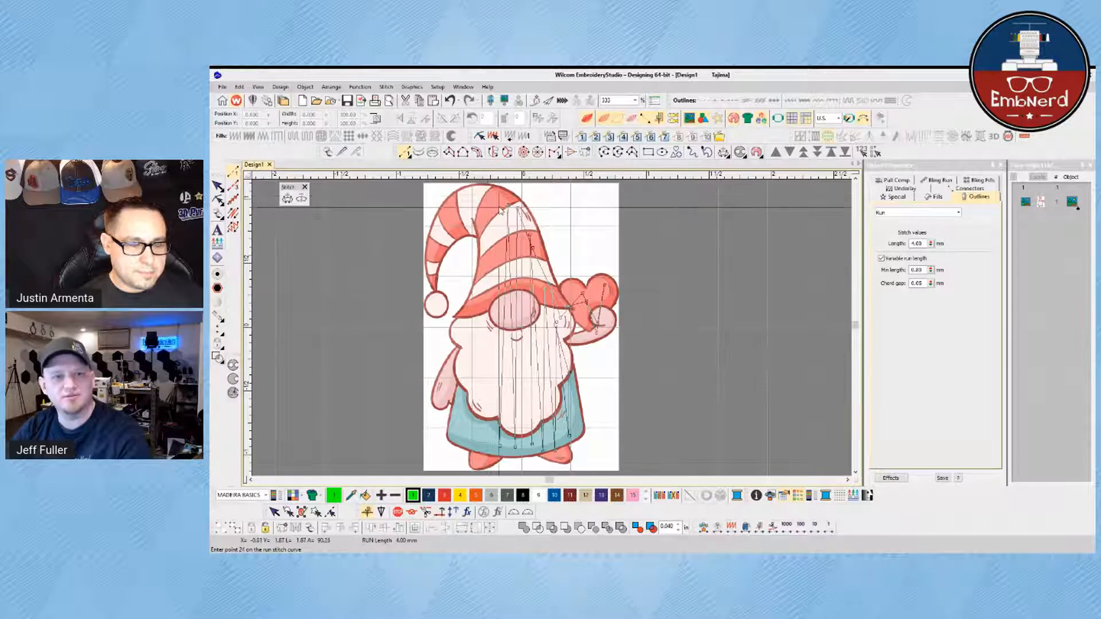
{"action": "left_click", "coordinate": [518, 400]}
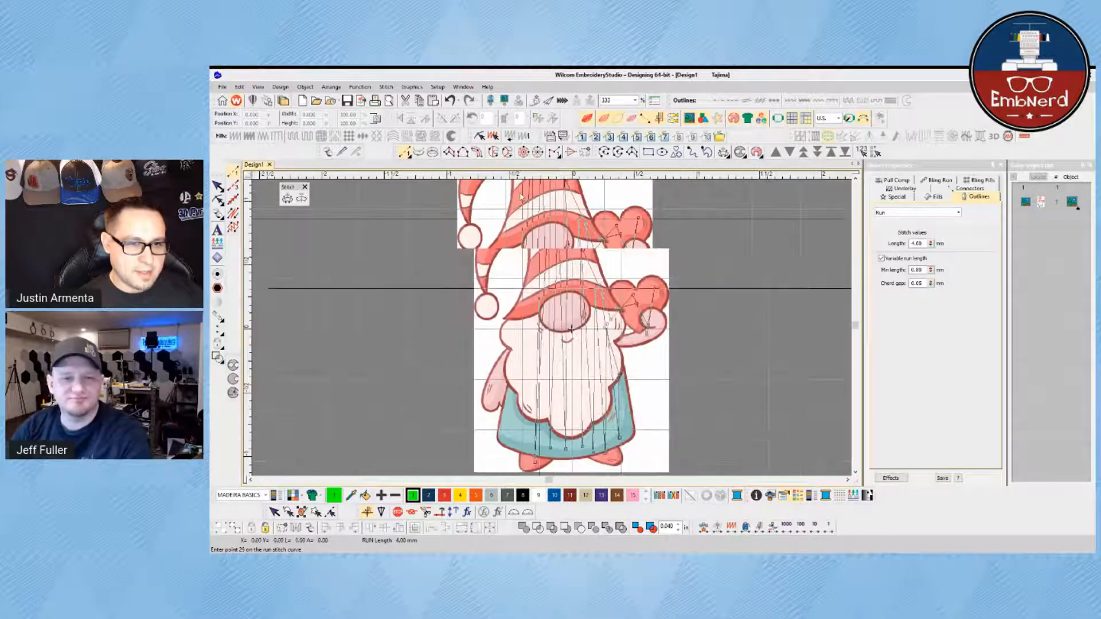
{"action": "left_click", "coordinate": [538, 205]}
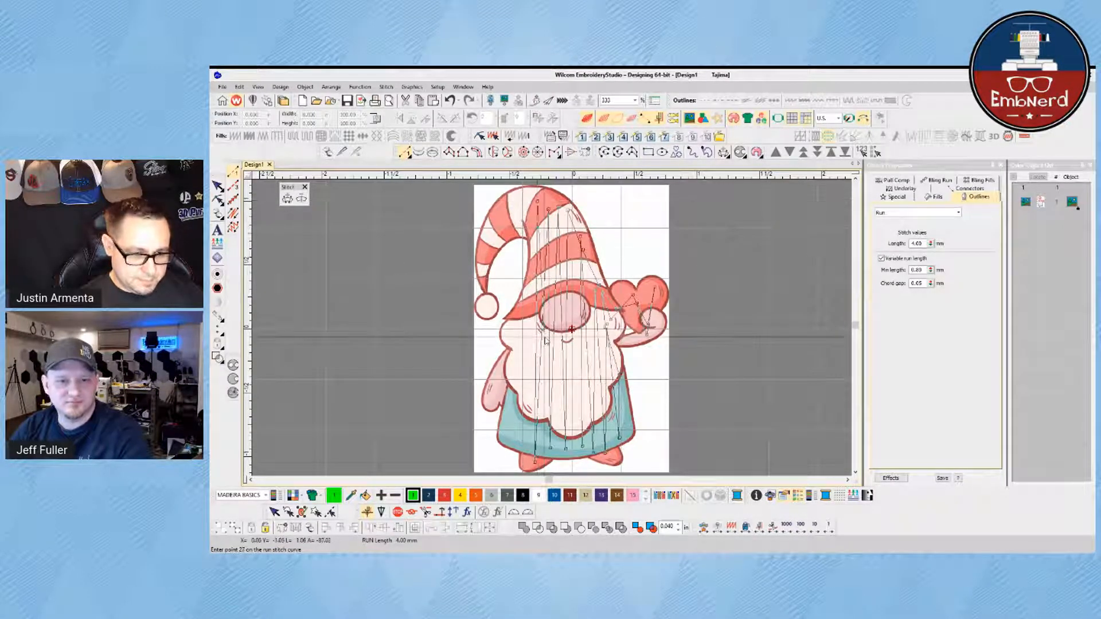
{"action": "left_click", "coordinate": [540, 400]}
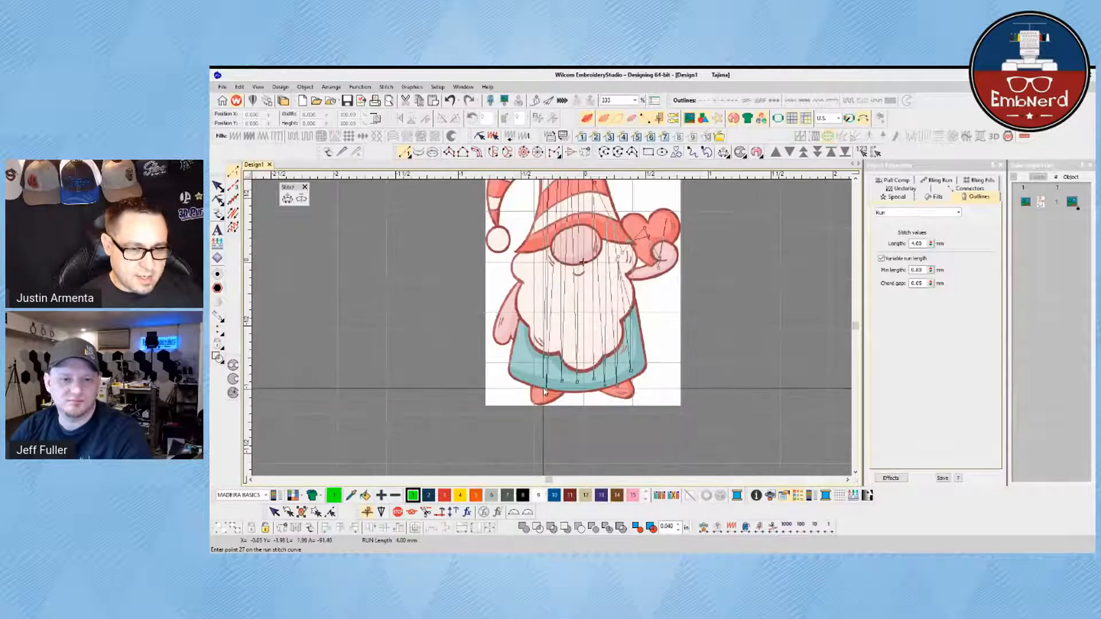
{"action": "left_click", "coordinate": [542, 303]}
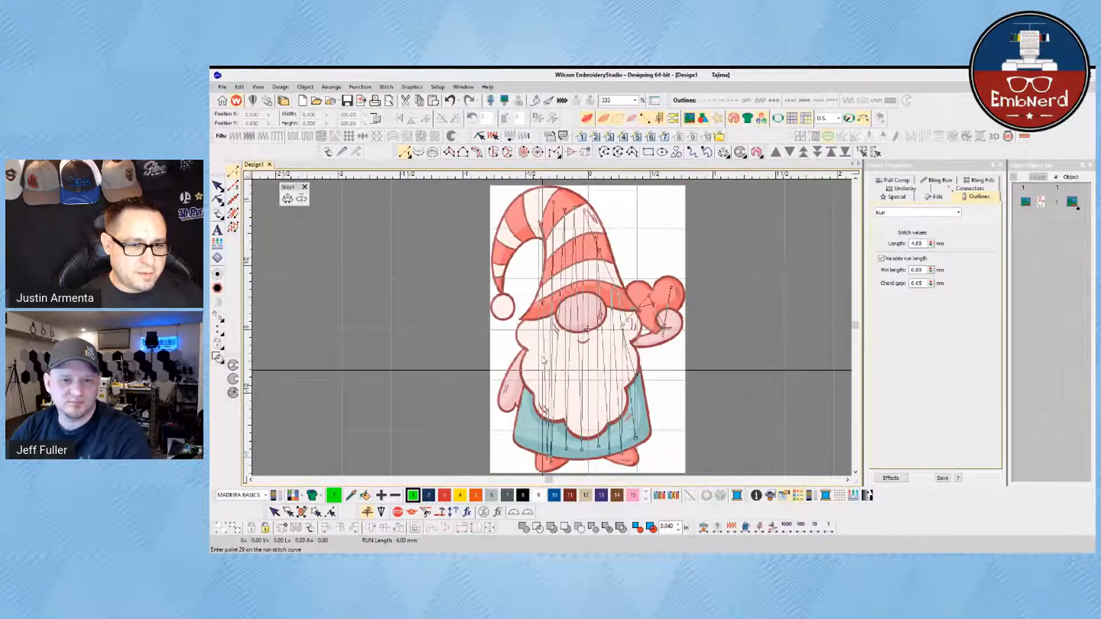
Step: Continue the vertical passes along the beard and dress on the lowered-arm side, and carry the run into that arm
{"action": "left_click", "coordinate": [535, 442]}
{"action": "left_click", "coordinate": [533, 323]}
{"action": "left_click", "coordinate": [524, 439]}
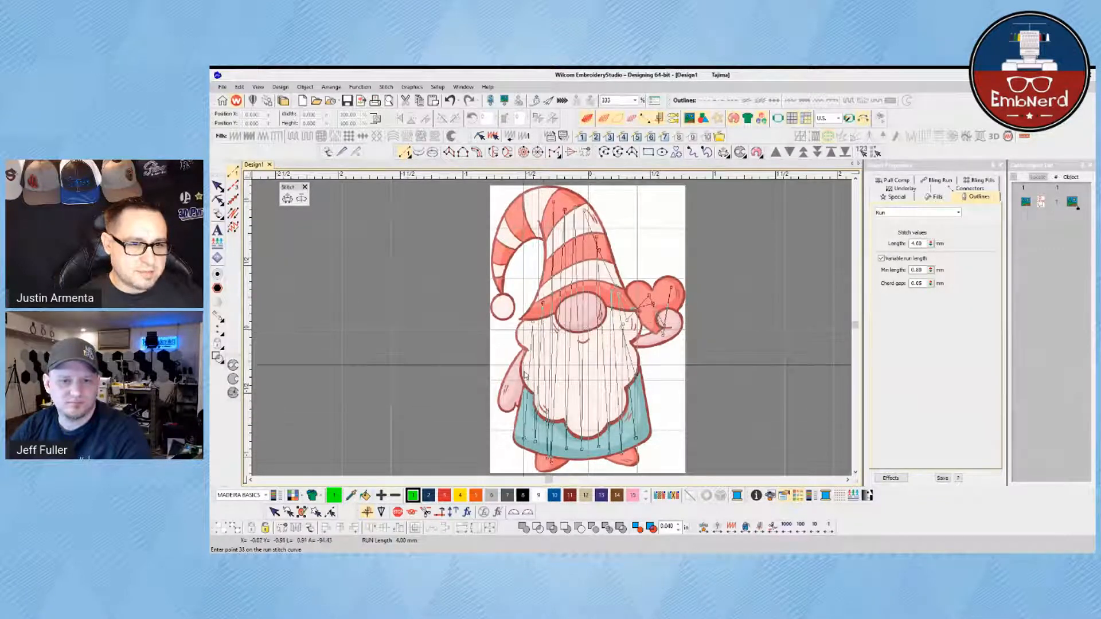
{"action": "left_click", "coordinate": [526, 328]}
{"action": "left_click", "coordinate": [509, 396]}
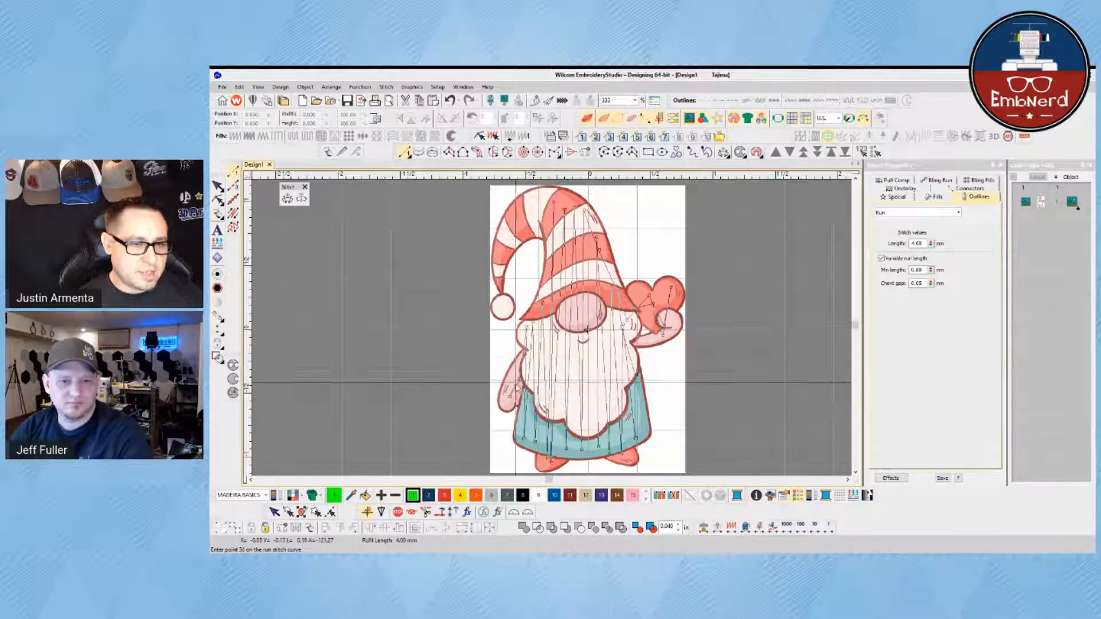
Step: Route the run from the lowered arm up the beard's edge and through the hat to the top of its bend
{"action": "left_click", "coordinate": [519, 379]}
{"action": "left_click", "coordinate": [526, 353]}
{"action": "left_click", "coordinate": [532, 318]}
{"action": "left_click", "coordinate": [548, 284]}
{"action": "left_click", "coordinate": [549, 271]}
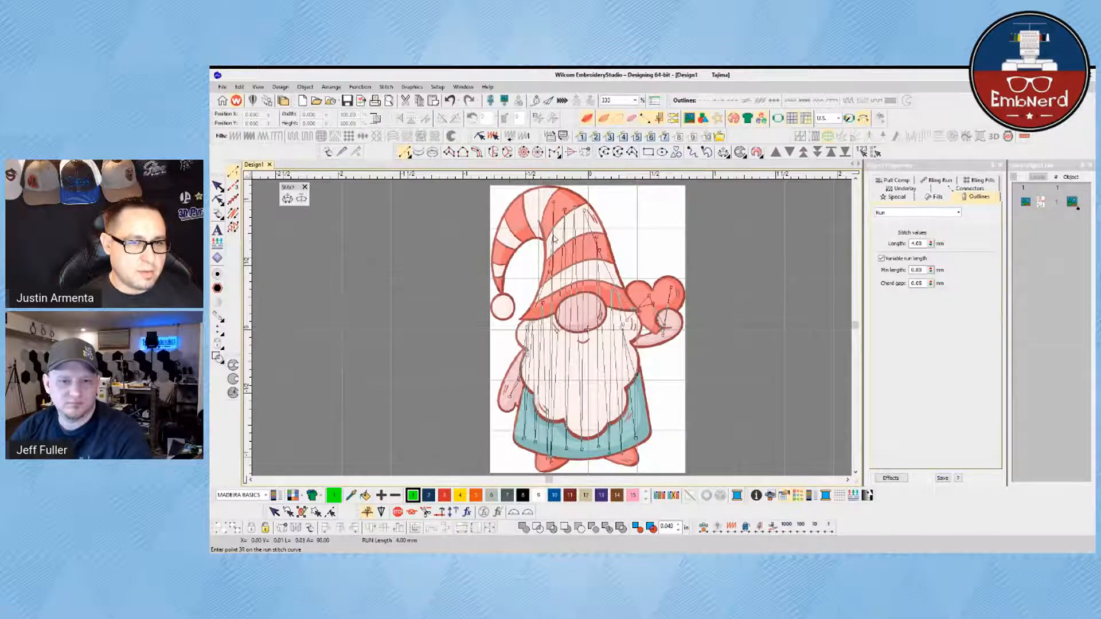
{"action": "left_click", "coordinate": [551, 221]}
{"action": "left_click", "coordinate": [547, 193]}
{"action": "left_click", "coordinate": [540, 298]}
{"action": "left_click", "coordinate": [534, 269]}
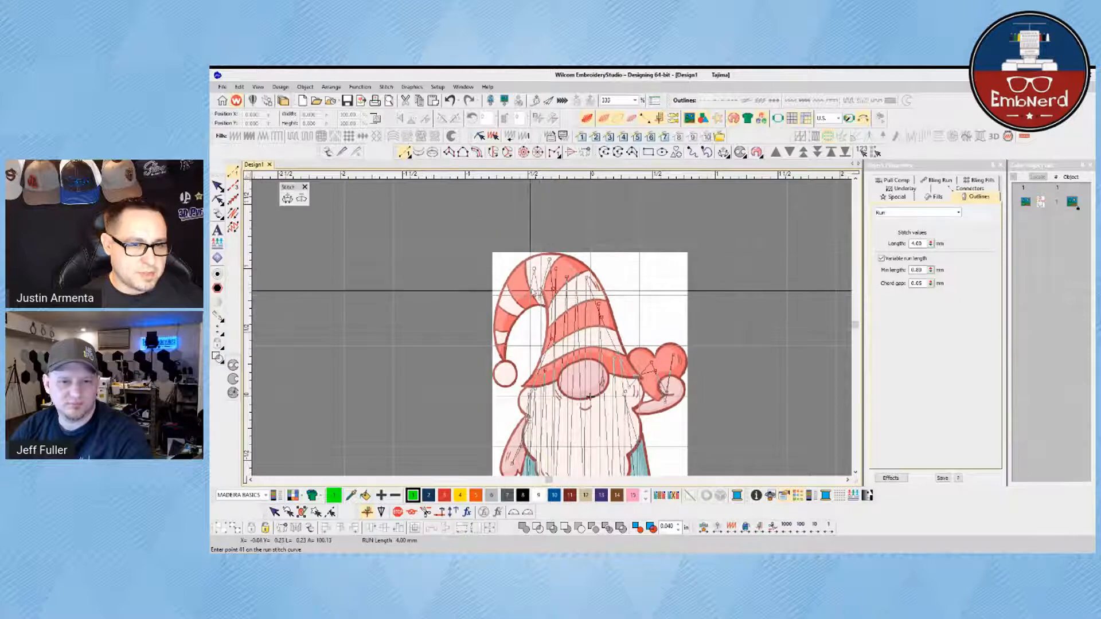
Step: Zigzag the run down the drooping hat tail, place points in the pompom, and head back up the tail
{"action": "left_click", "coordinate": [526, 299]}
{"action": "left_click", "coordinate": [521, 275]}
{"action": "left_click", "coordinate": [516, 308]}
{"action": "left_click", "coordinate": [513, 288]}
{"action": "left_click", "coordinate": [508, 314]}
{"action": "left_click", "coordinate": [496, 337]}
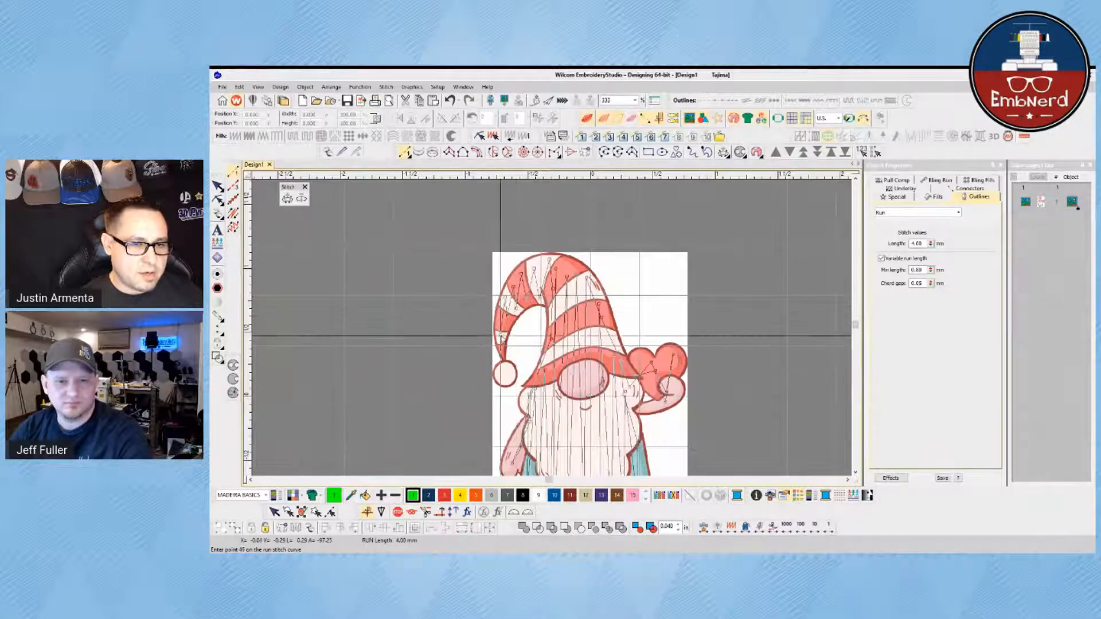
{"action": "left_click", "coordinate": [509, 355]}
{"action": "left_click", "coordinate": [498, 367]}
{"action": "left_click", "coordinate": [503, 370]}
{"action": "left_click", "coordinate": [501, 327]}
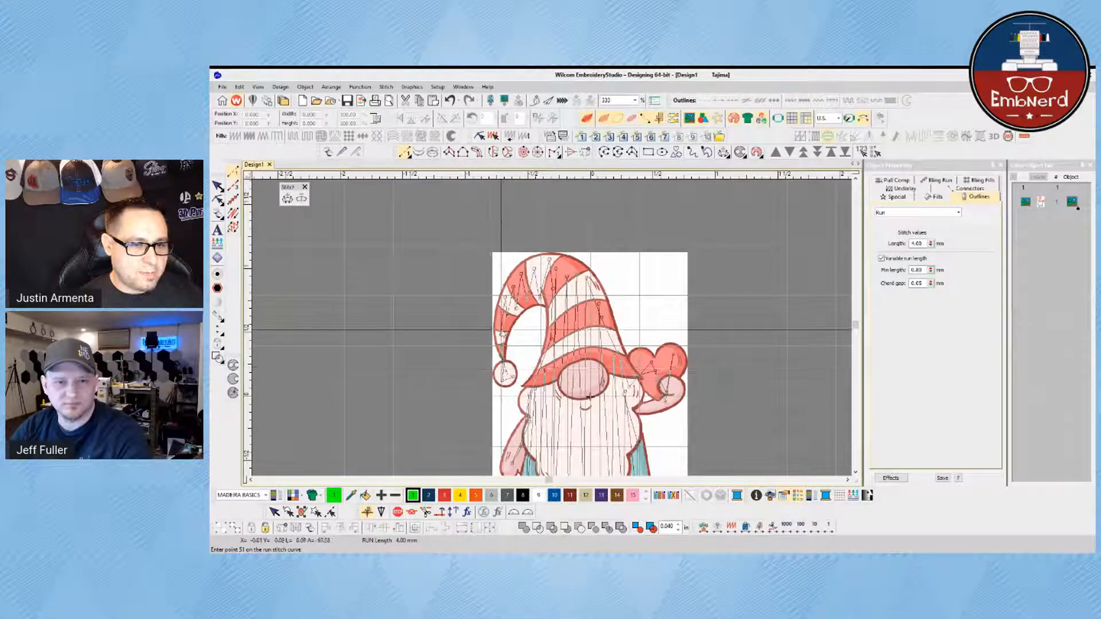
Step: Take the run back over the hat's bend and down the far side of the hat toward the brim near the heart
{"action": "left_click", "coordinate": [512, 285]}
{"action": "left_click", "coordinate": [538, 266]}
{"action": "left_click", "coordinate": [576, 268]}
{"action": "left_click", "coordinate": [599, 313]}
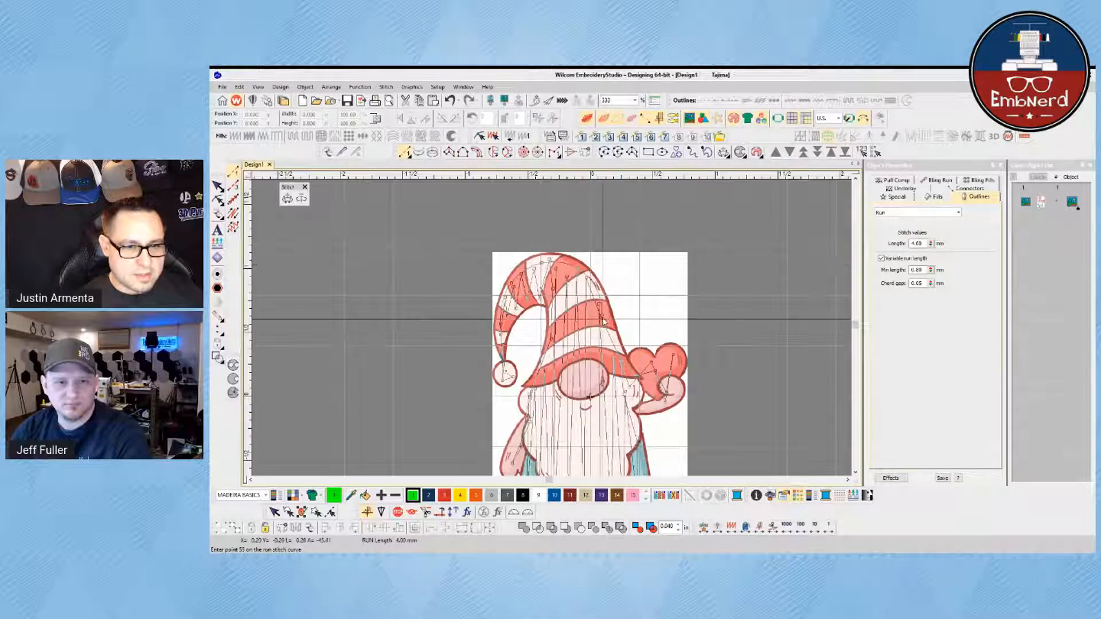
{"action": "left_click", "coordinate": [613, 346]}
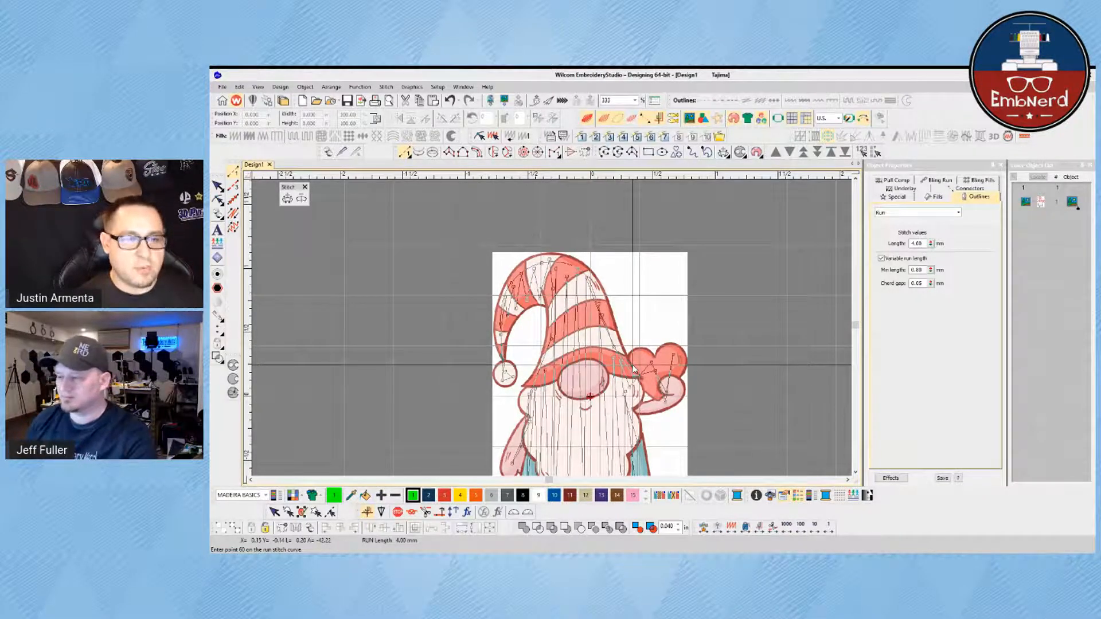
{"action": "key", "text": "alt+Tab"}
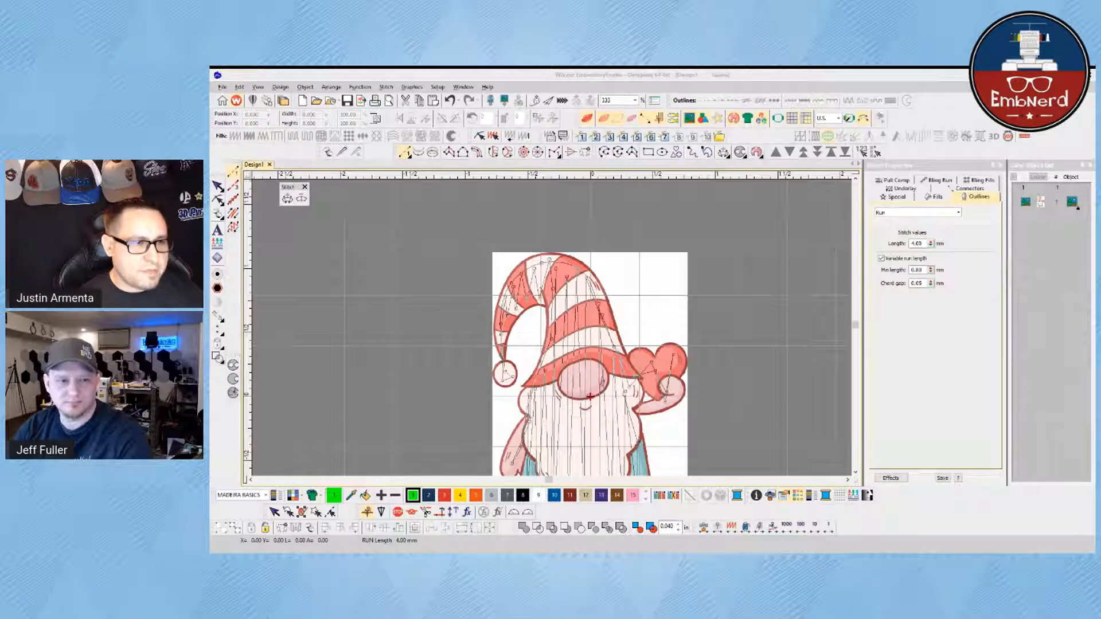
{"action": "left_click", "coordinate": [641, 383]}
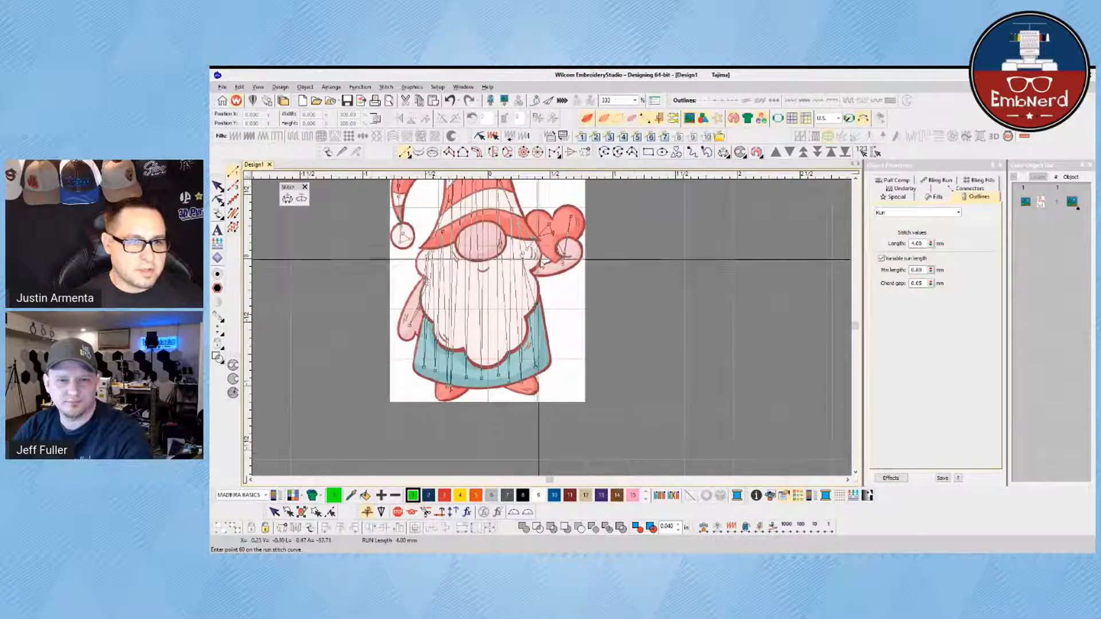
Step: Route the run down the beard's edge and along the dress hem to the opposite foot, and finish the run object
{"action": "left_click", "coordinate": [520, 292]}
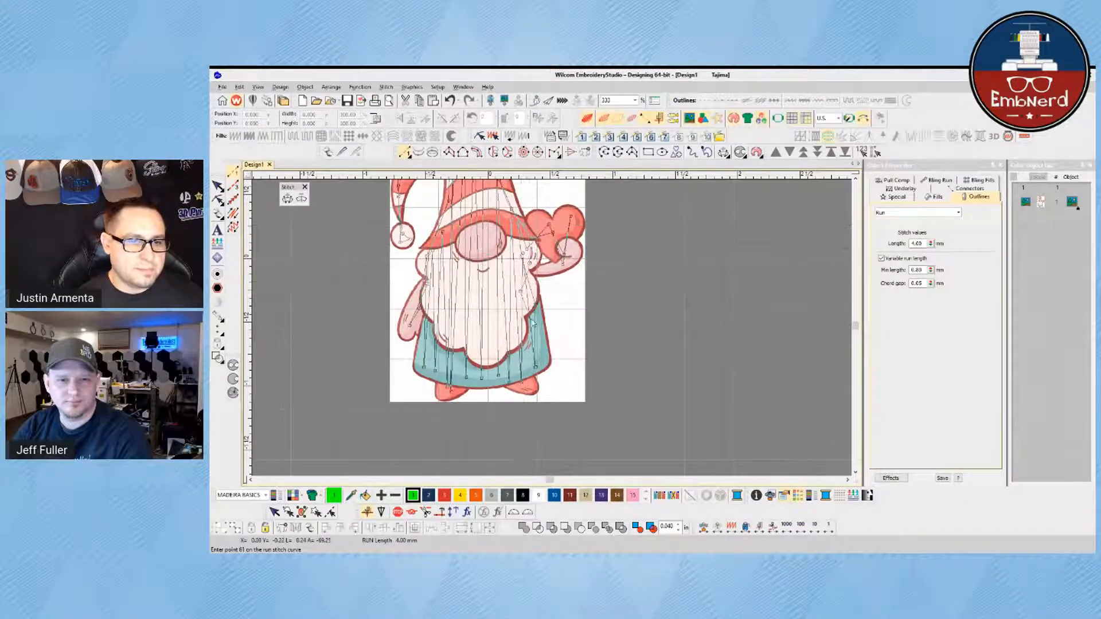
{"action": "left_click", "coordinate": [531, 324]}
{"action": "left_click", "coordinate": [535, 366]}
{"action": "left_click", "coordinate": [520, 379]}
{"action": "left_click", "coordinate": [464, 378]}
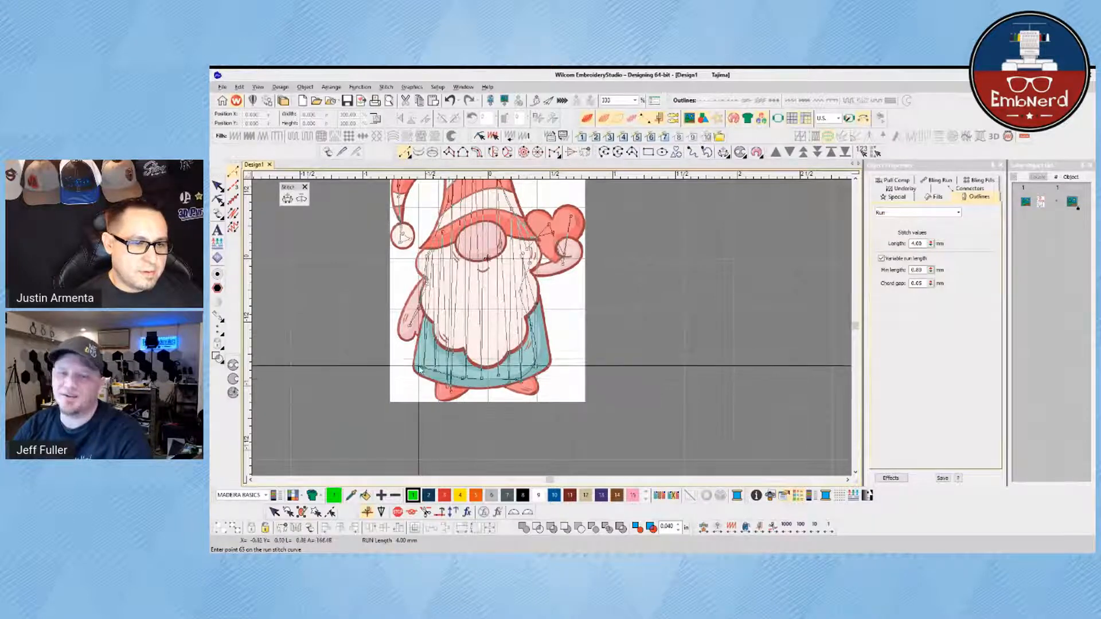
{"action": "left_click", "coordinate": [419, 366]}
{"action": "left_click", "coordinate": [427, 371]}
{"action": "left_click", "coordinate": [435, 381]}
{"action": "left_click", "coordinate": [442, 384]}
{"action": "left_click", "coordinate": [444, 393]}
{"action": "key", "text": "Return"}
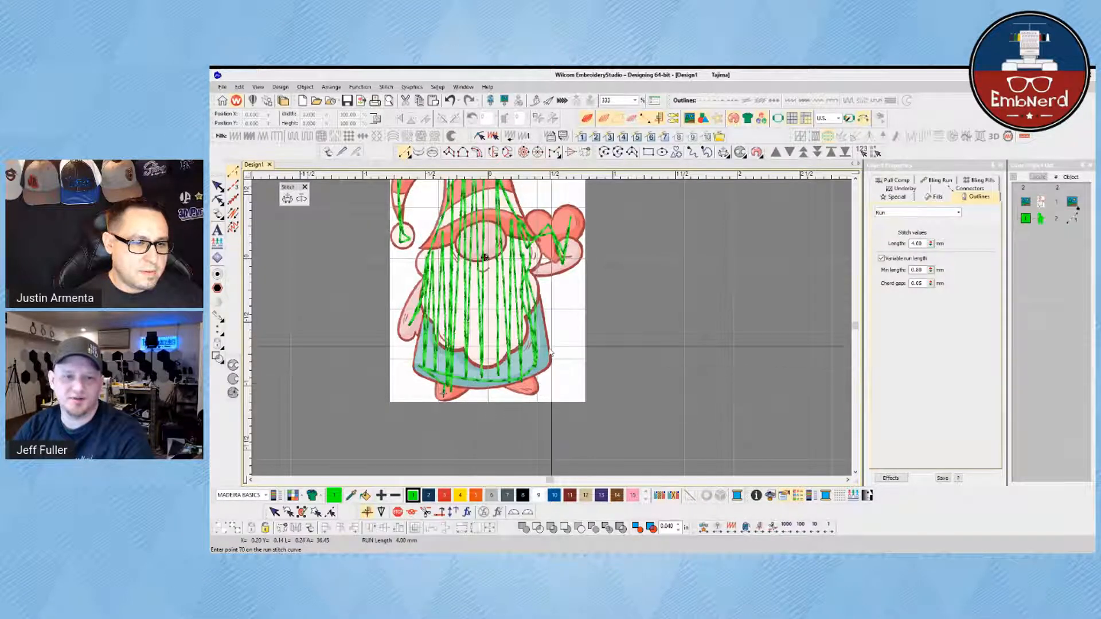
Step: Return to the object selection tool and deselect the finished run stitch on the gnome
{"action": "scroll", "coordinate": [549, 353], "scroll_direction": "down", "scroll_amount": 2}
{"action": "scroll", "coordinate": [475, 297], "scroll_direction": "up", "scroll_amount": 1}
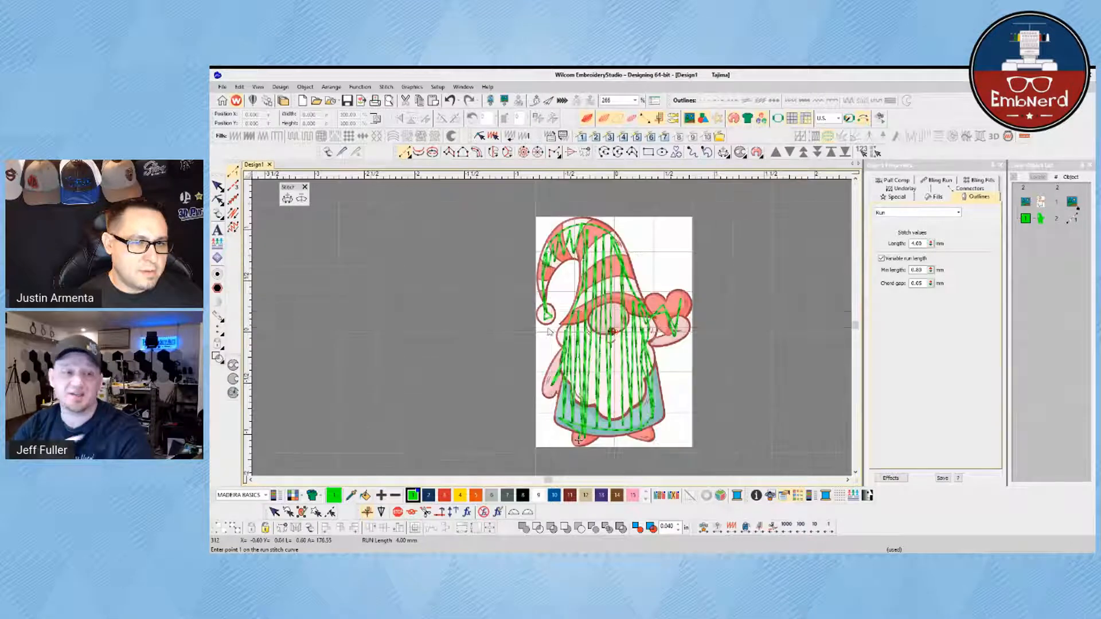
{"action": "left_click", "coordinate": [218, 186]}
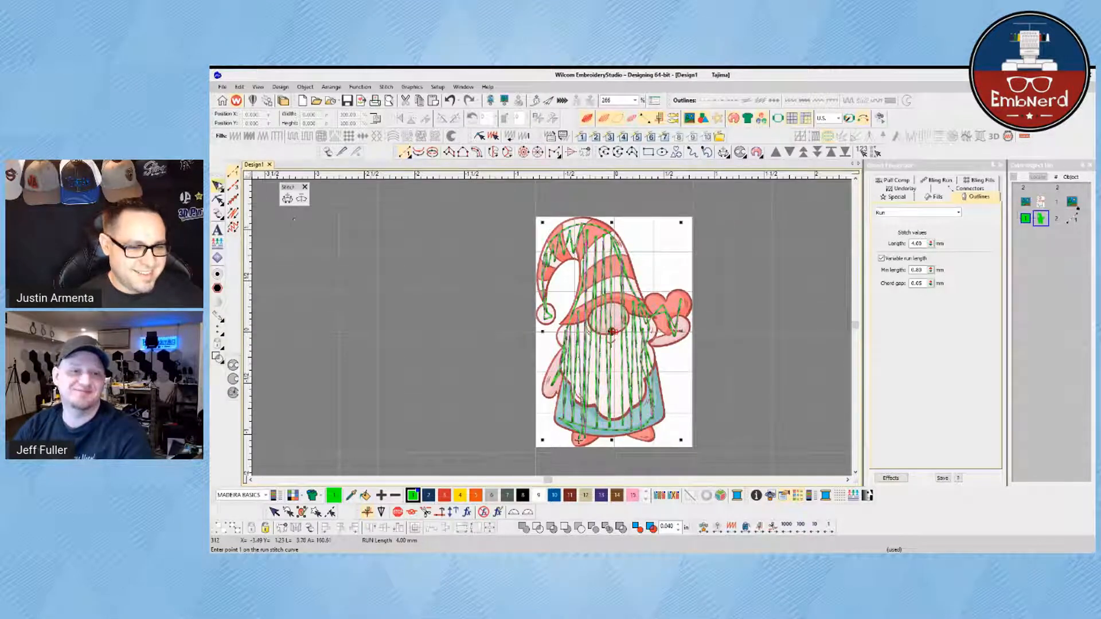
{"action": "left_click", "coordinate": [431, 266]}
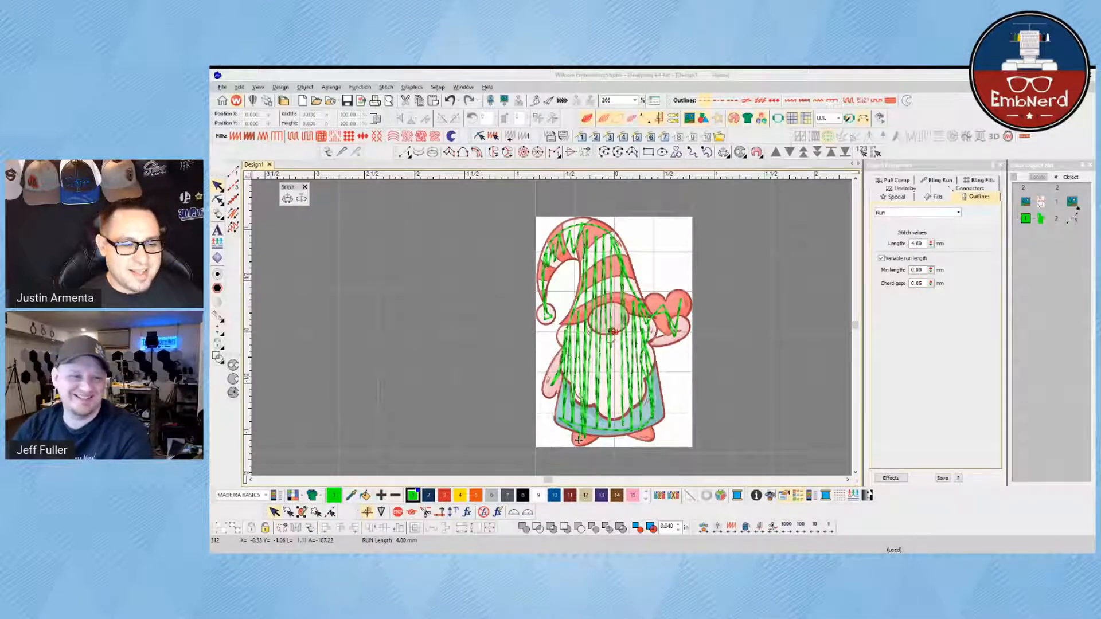
{"action": "left_click", "coordinate": [643, 311]}
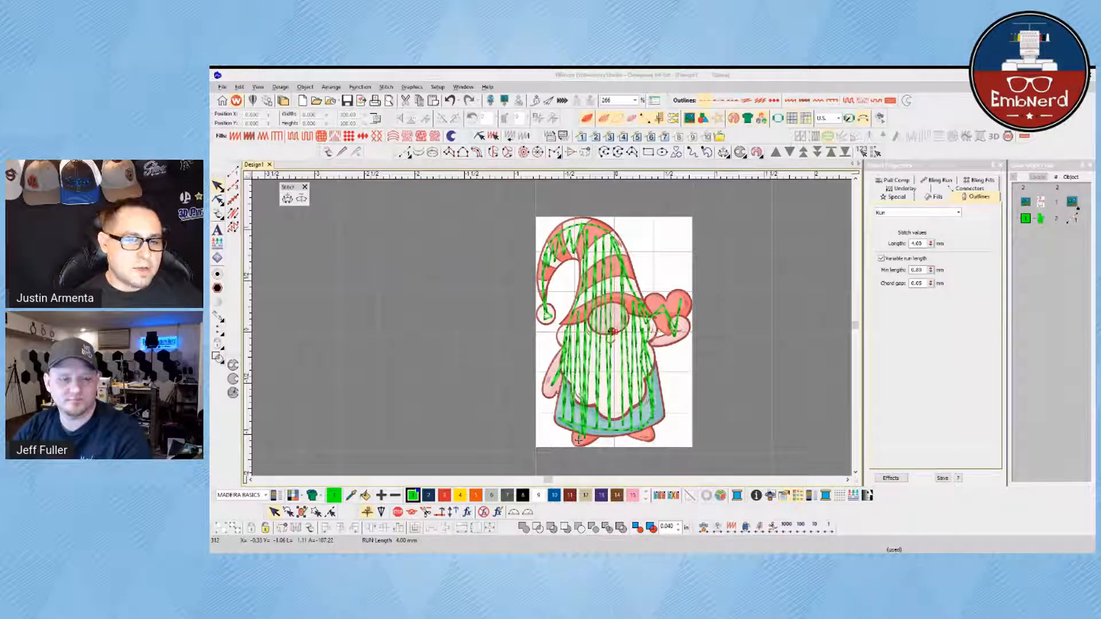
{"action": "left_click", "coordinate": [609, 357]}
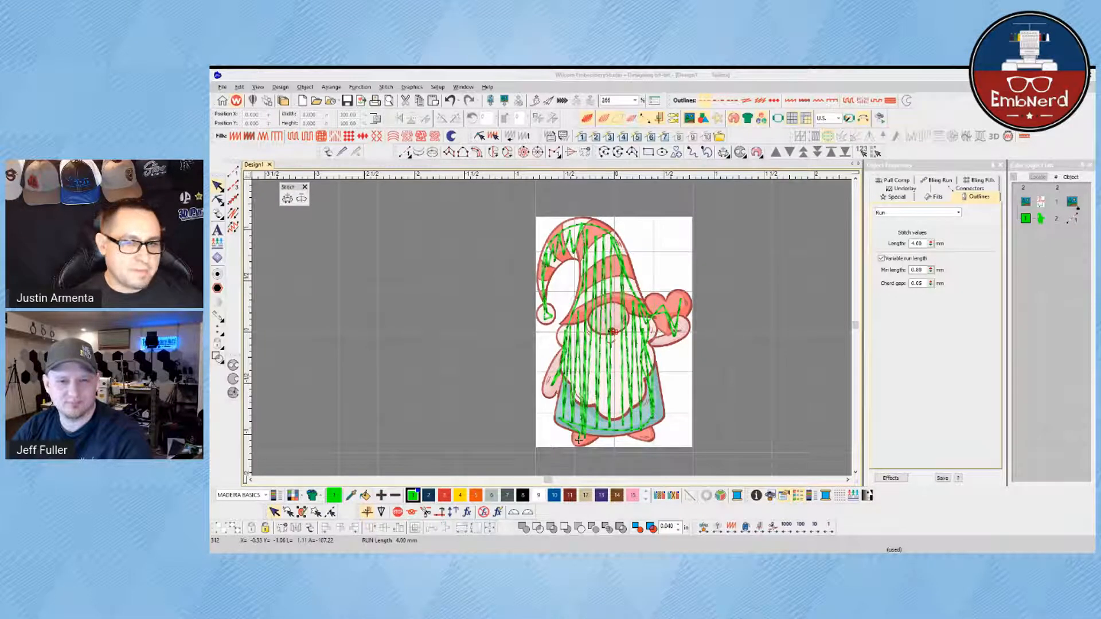
{"action": "left_click", "coordinate": [656, 370]}
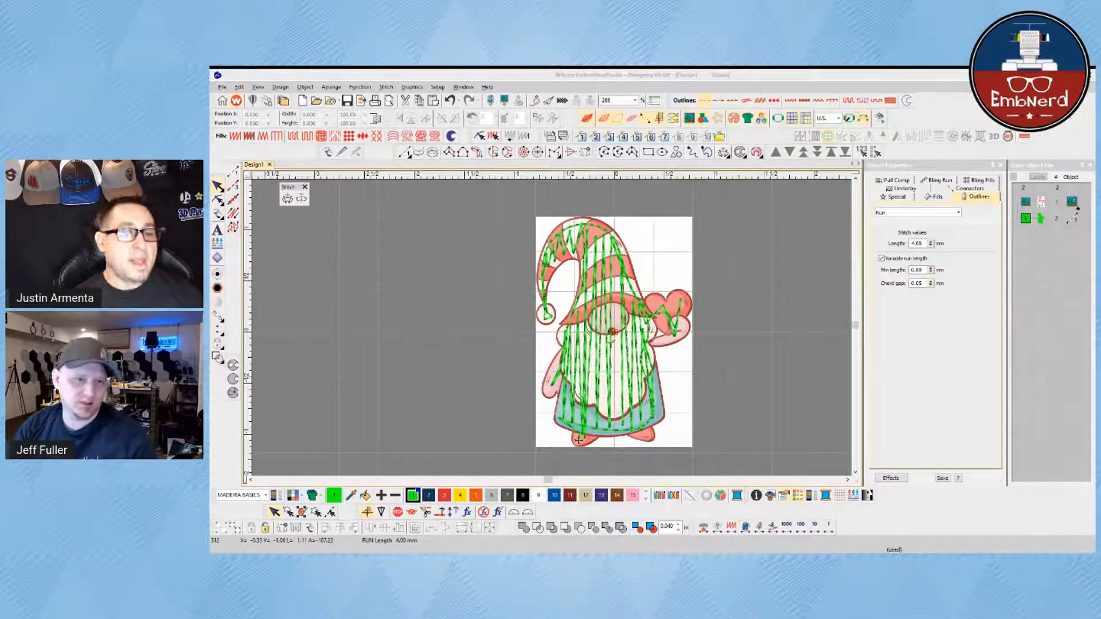
{"action": "left_click", "coordinate": [631, 374]}
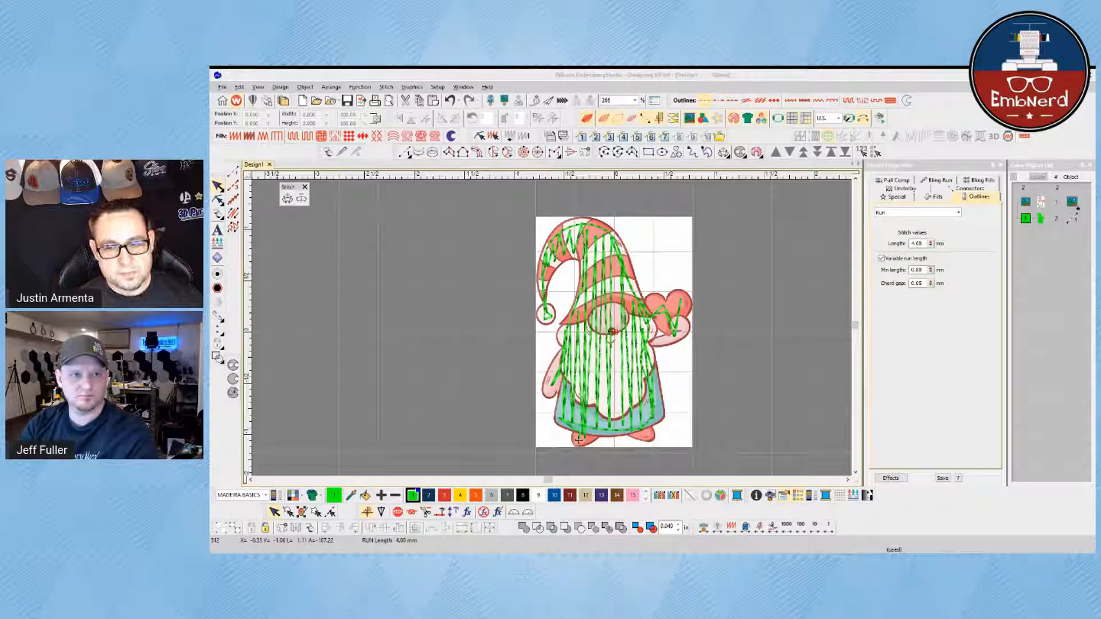
{"action": "left_click", "coordinate": [631, 293]}
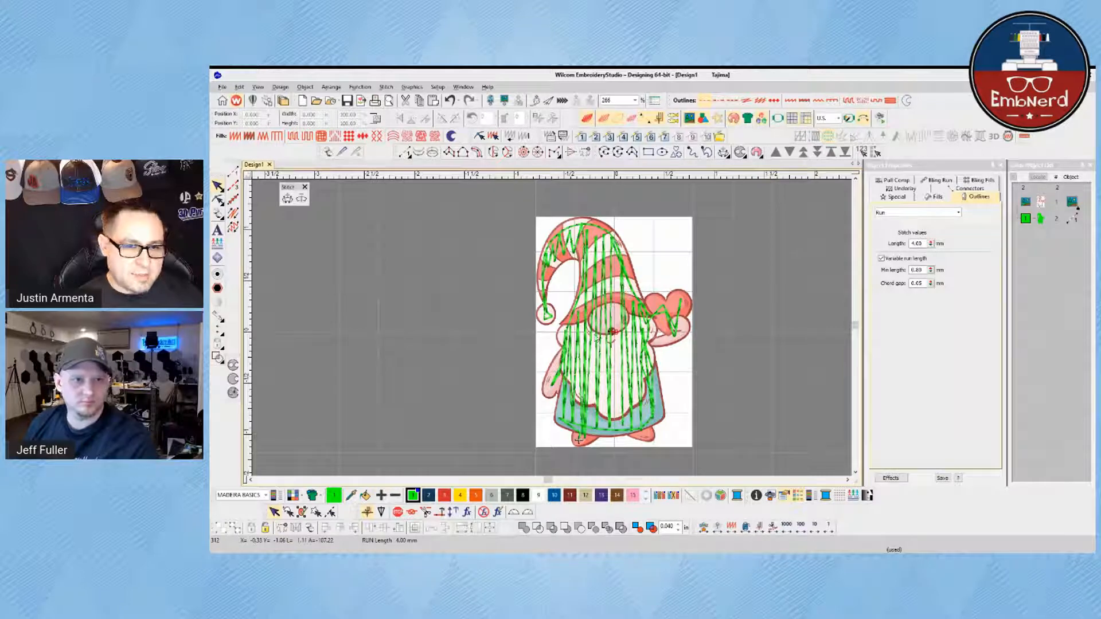
{"action": "left_click", "coordinate": [596, 335]}
{"action": "left_click", "coordinate": [460, 319]}
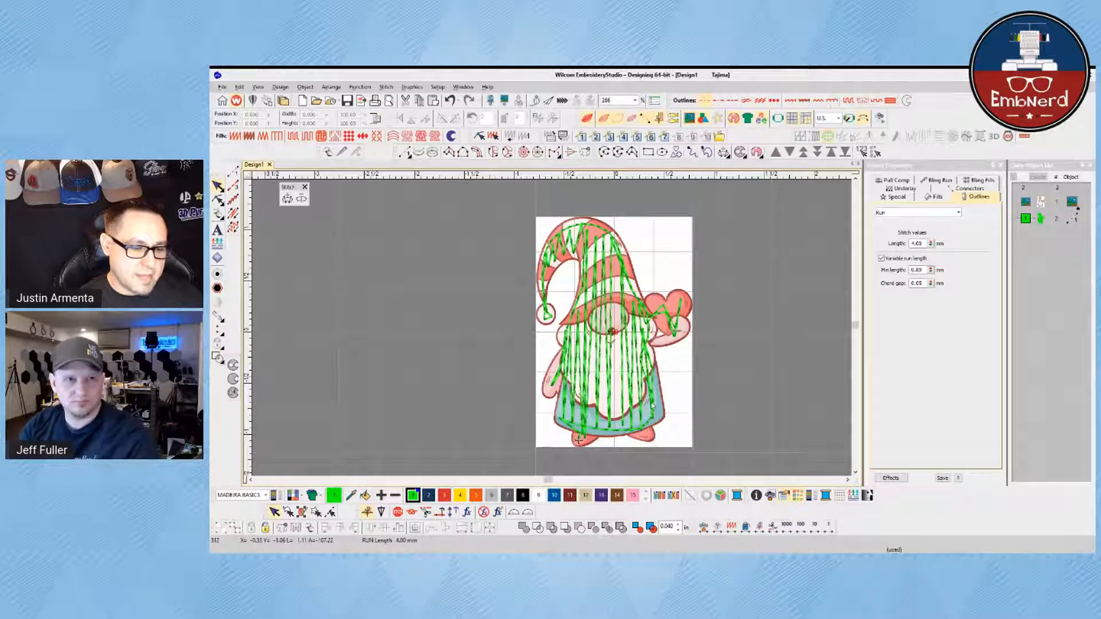
Step: Switch the measurement units to Metric and measure a short vertical distance at the dress hem between the feet
{"action": "key", "text": "b"}
{"action": "left_click_drag", "start_coordinate": [497, 313], "coordinate": [633, 397]}
{"action": "left_click_drag", "start_coordinate": [442, 353], "coordinate": [631, 457]}
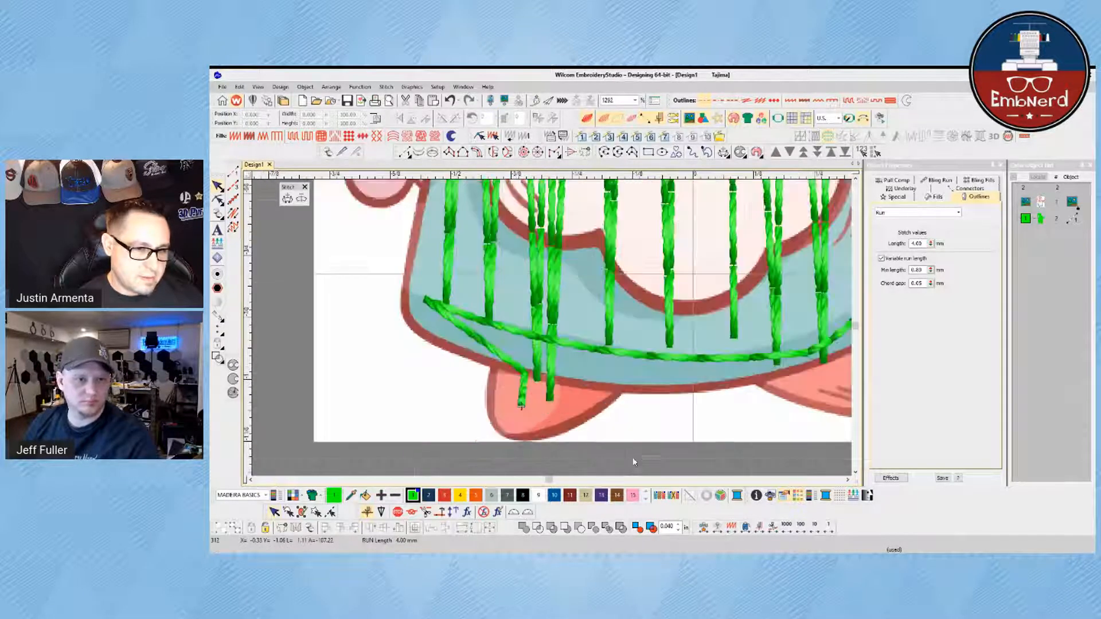
{"action": "left_click", "coordinate": [657, 385]}
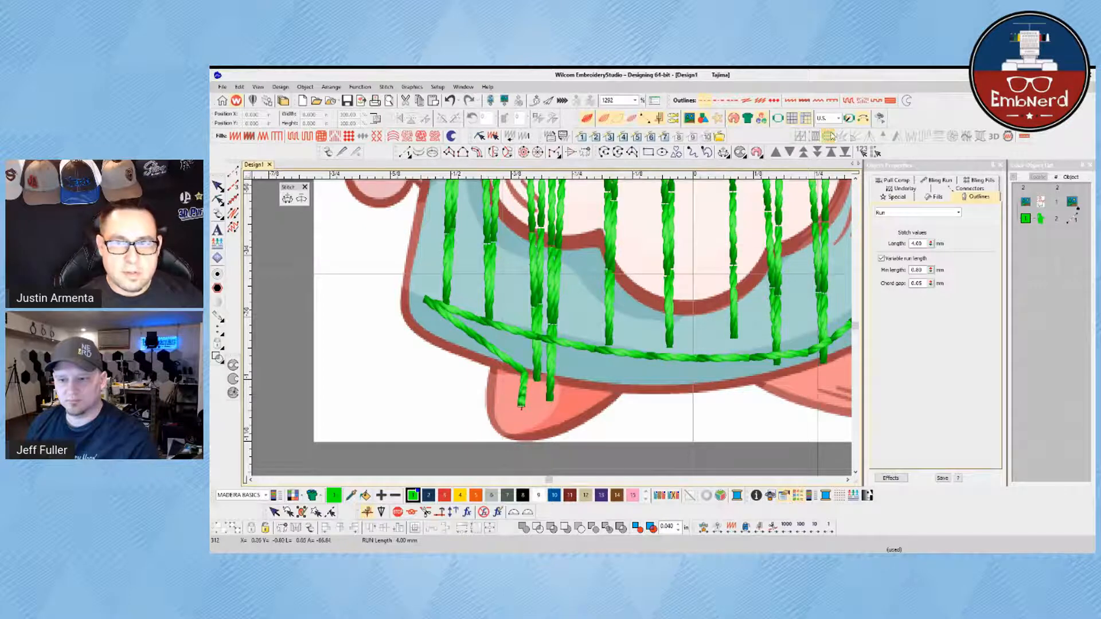
{"action": "left_click", "coordinate": [645, 382]}
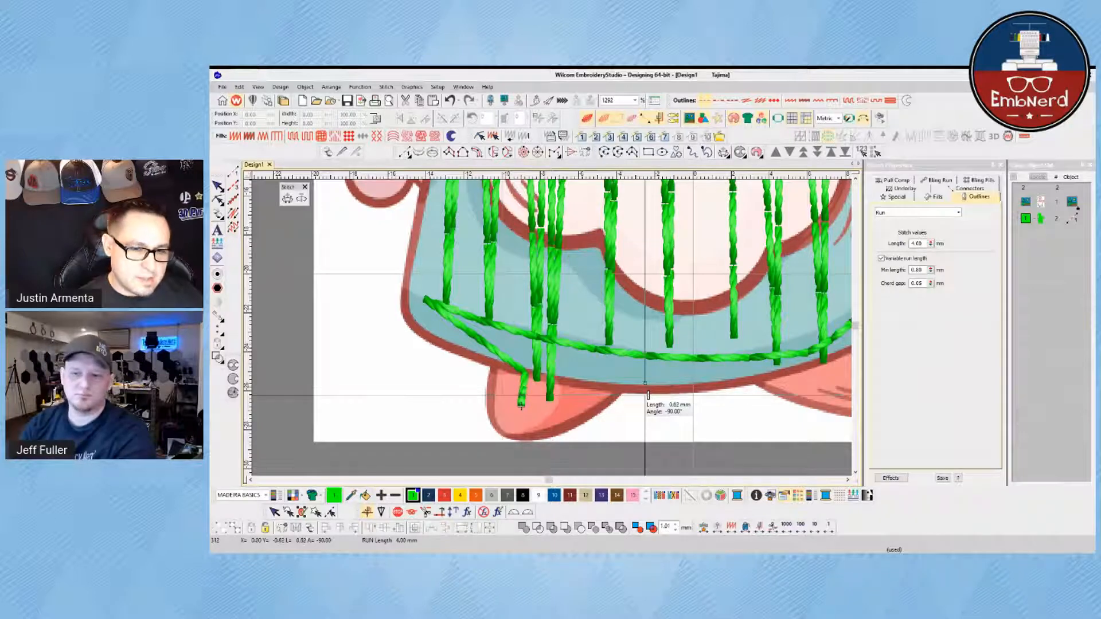
{"action": "key", "text": "alt+Tab"}
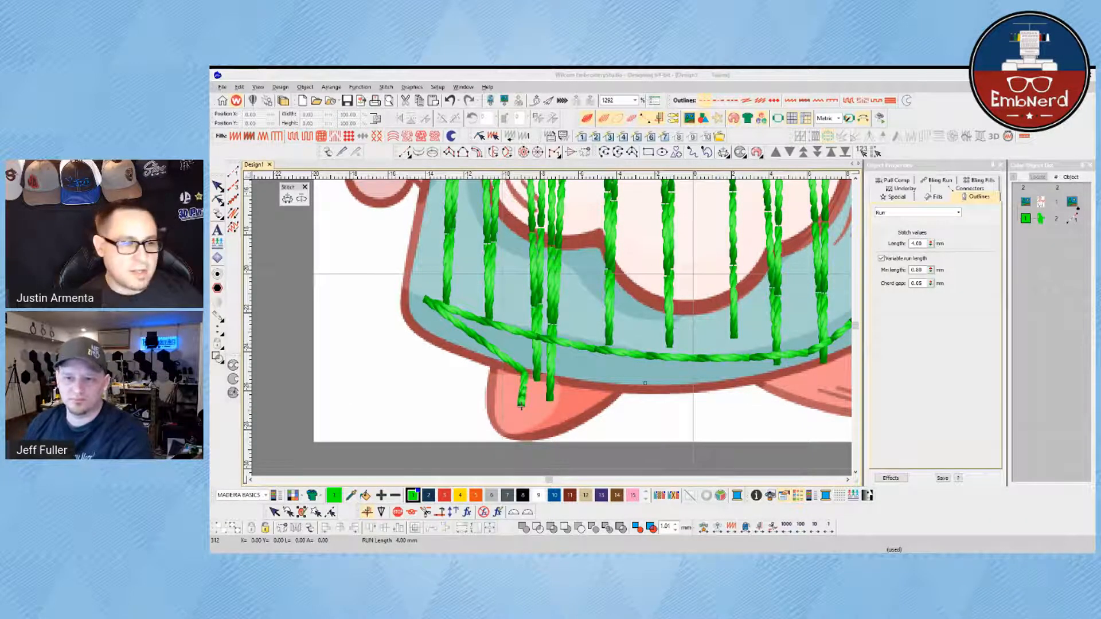
{"action": "key", "text": "alt+Tab"}
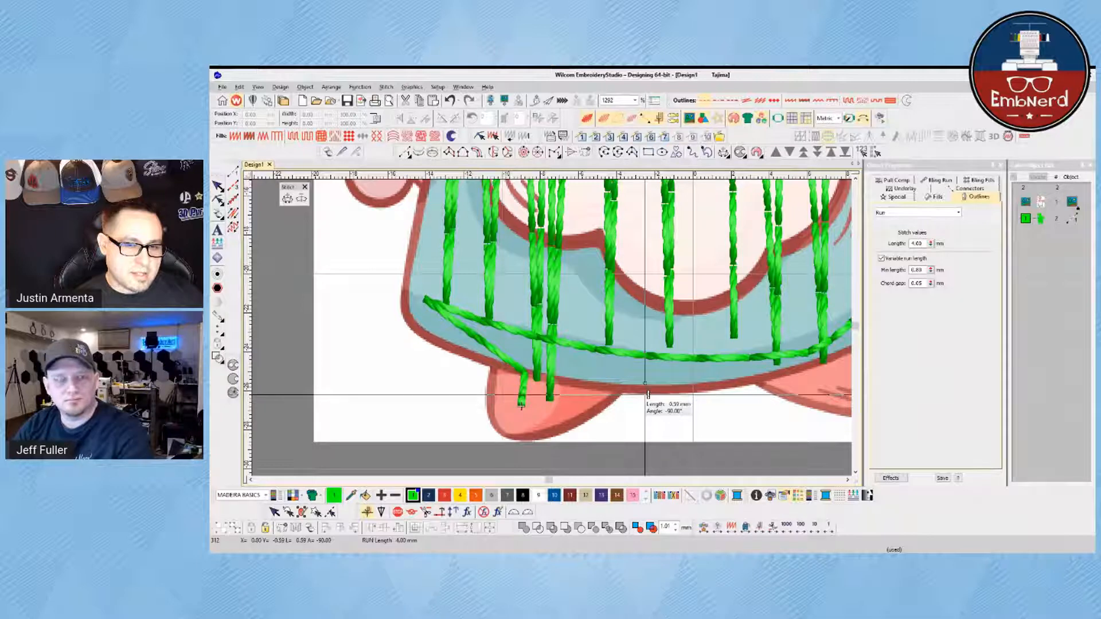
{"action": "key", "text": "alt+Tab"}
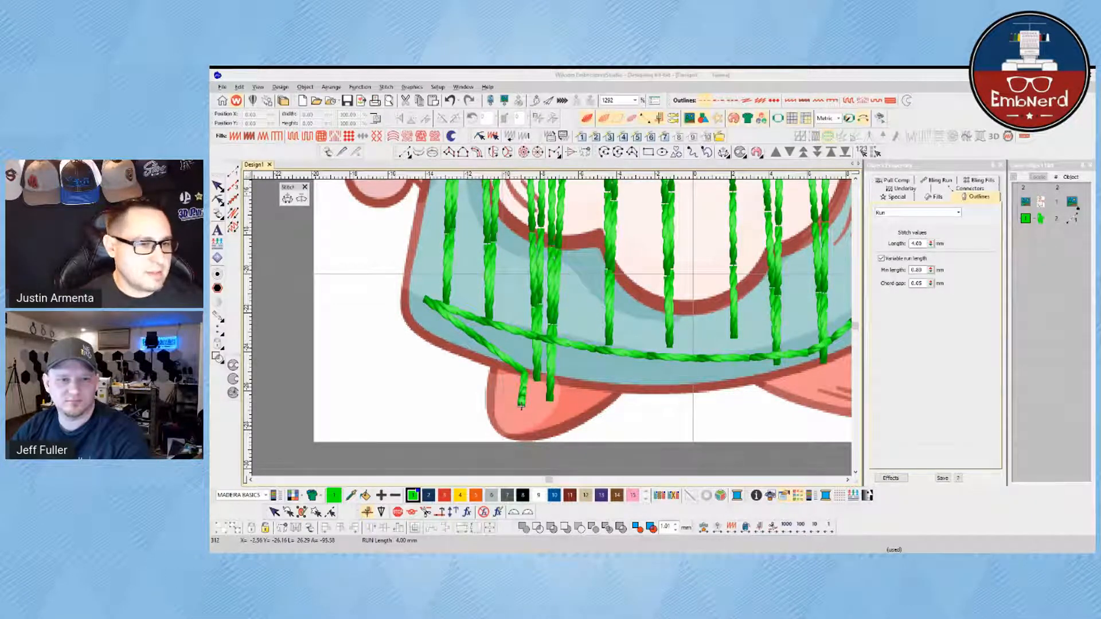
Step: Recolor the run stitch object covering the gnome to white, palette colour 9
{"action": "scroll", "coordinate": [521, 404], "scroll_direction": "down", "scroll_amount": 3}
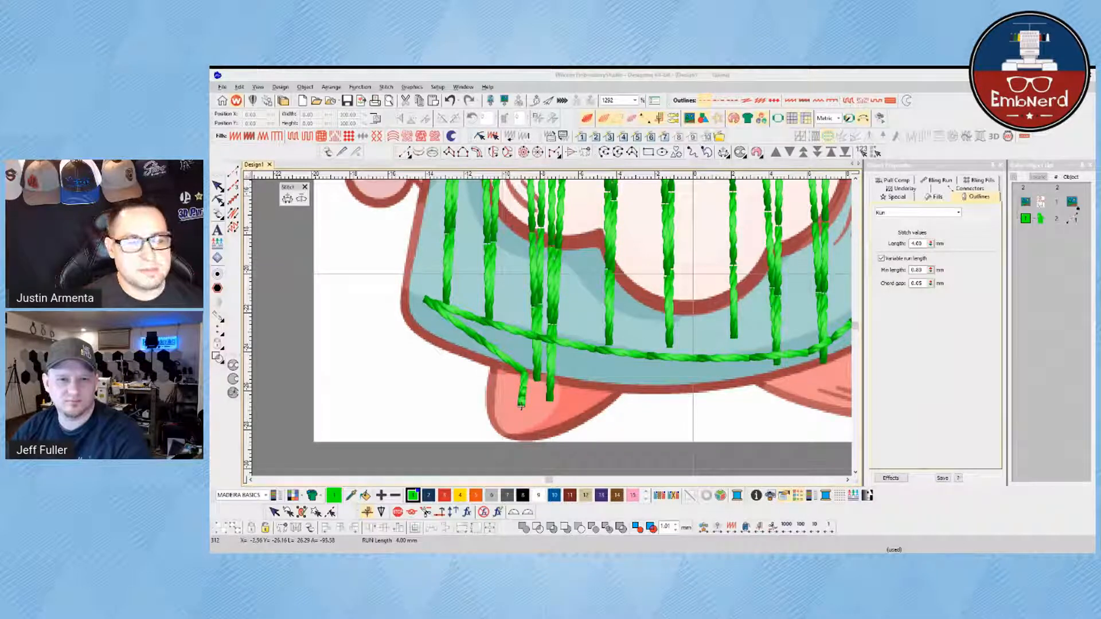
{"action": "scroll", "coordinate": [564, 349], "scroll_direction": "down", "scroll_amount": 1}
{"action": "scroll", "coordinate": [554, 328], "scroll_direction": "down", "scroll_amount": 4}
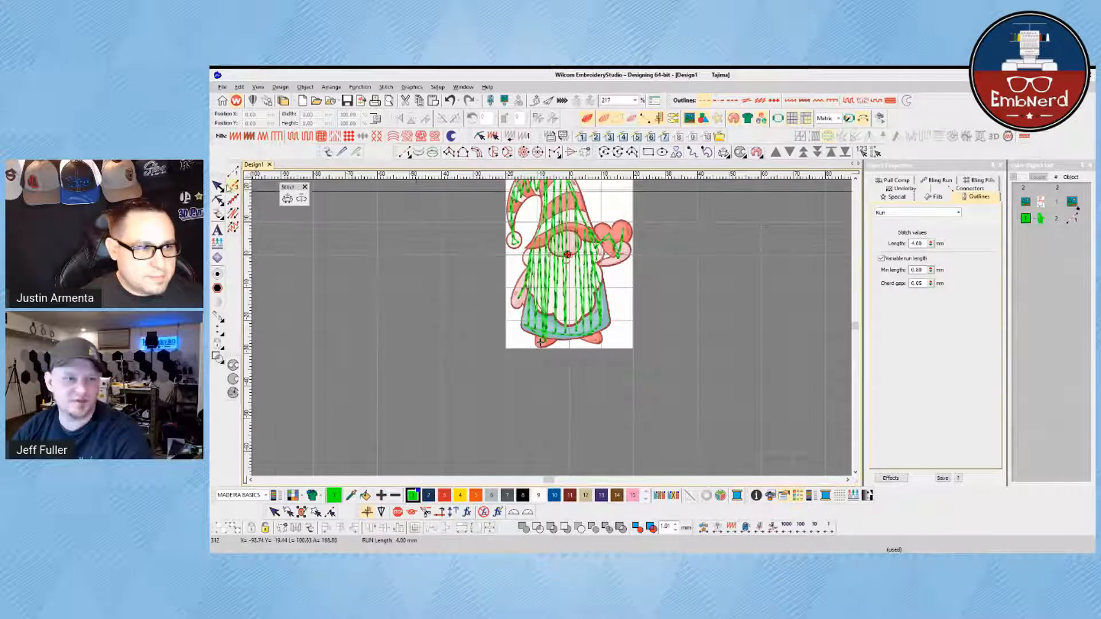
{"action": "scroll", "coordinate": [647, 285], "scroll_direction": "down", "scroll_amount": 1}
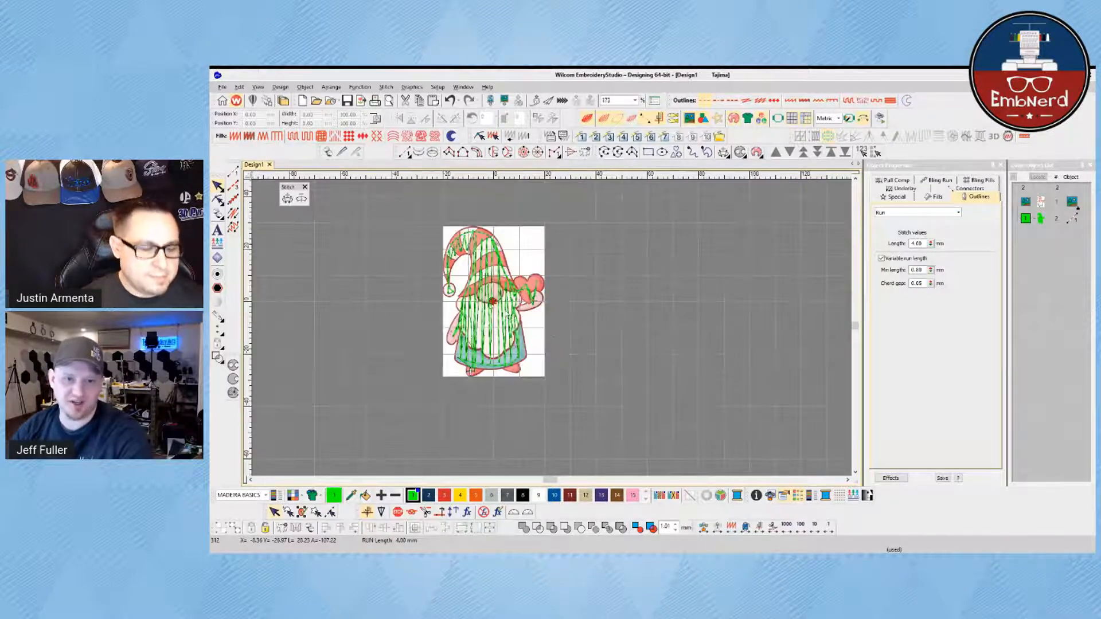
{"action": "scroll", "coordinate": [616, 378], "scroll_direction": "up", "scroll_amount": 2}
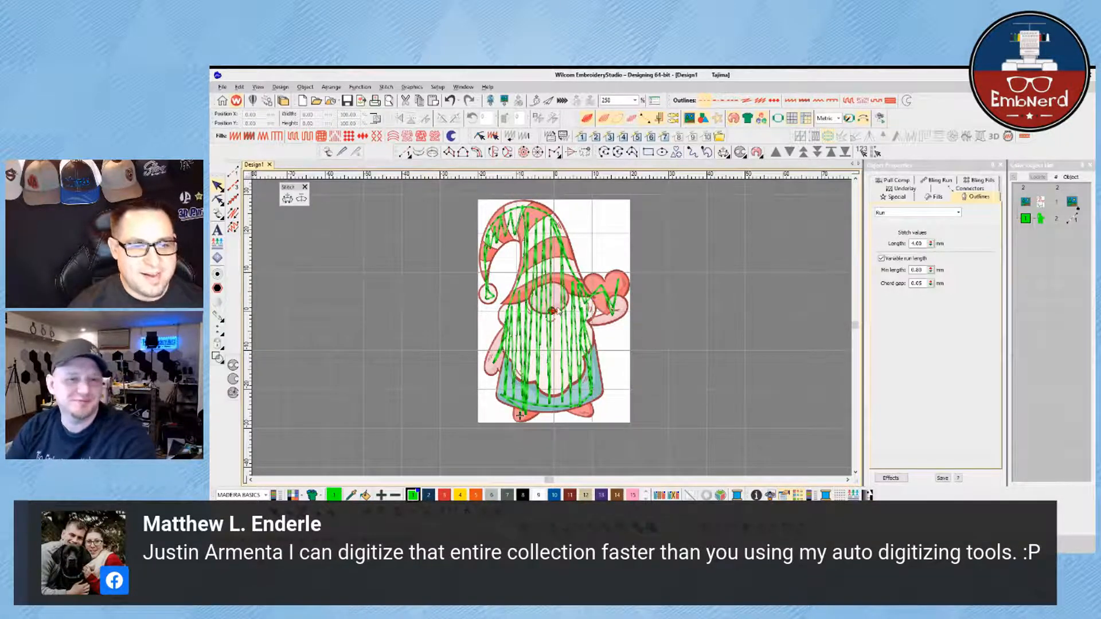
{"action": "left_click", "coordinate": [559, 309]}
{"action": "left_click", "coordinate": [539, 497]}
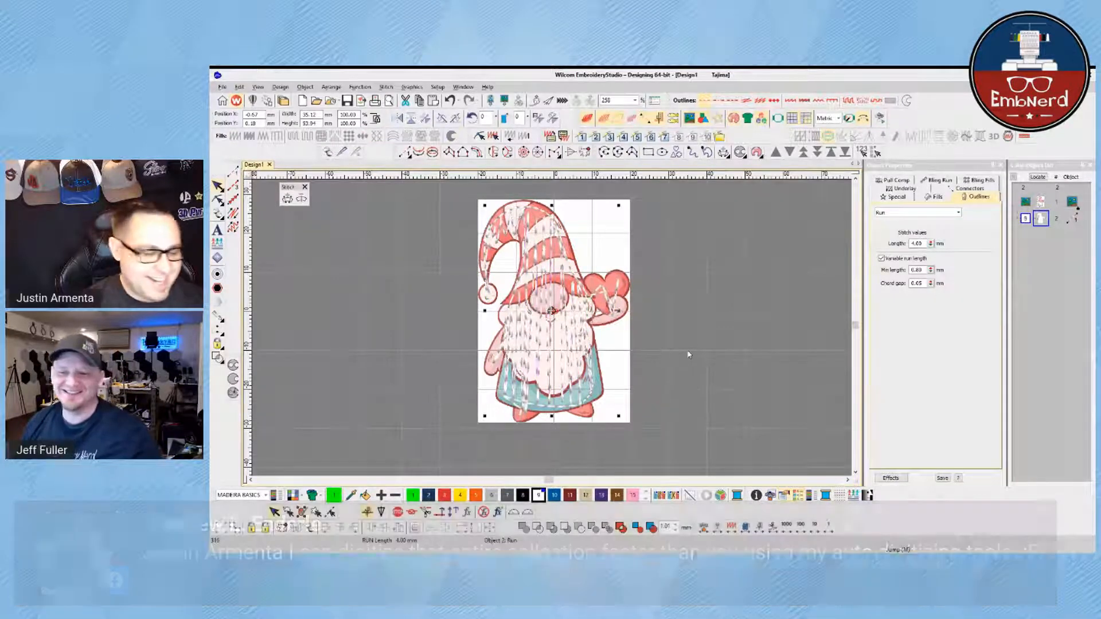
Step: Save the design as an EMB file named Vday Gnome in the Stock designs folder inside WORK
{"action": "key", "text": "ctrl+s"}
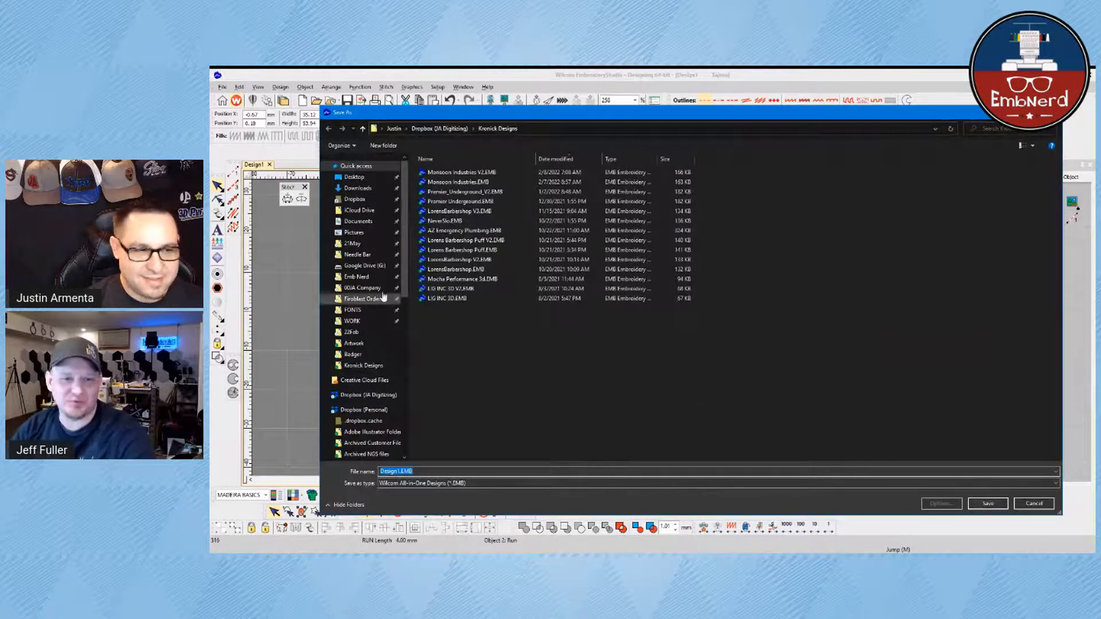
{"action": "left_click", "coordinate": [361, 325]}
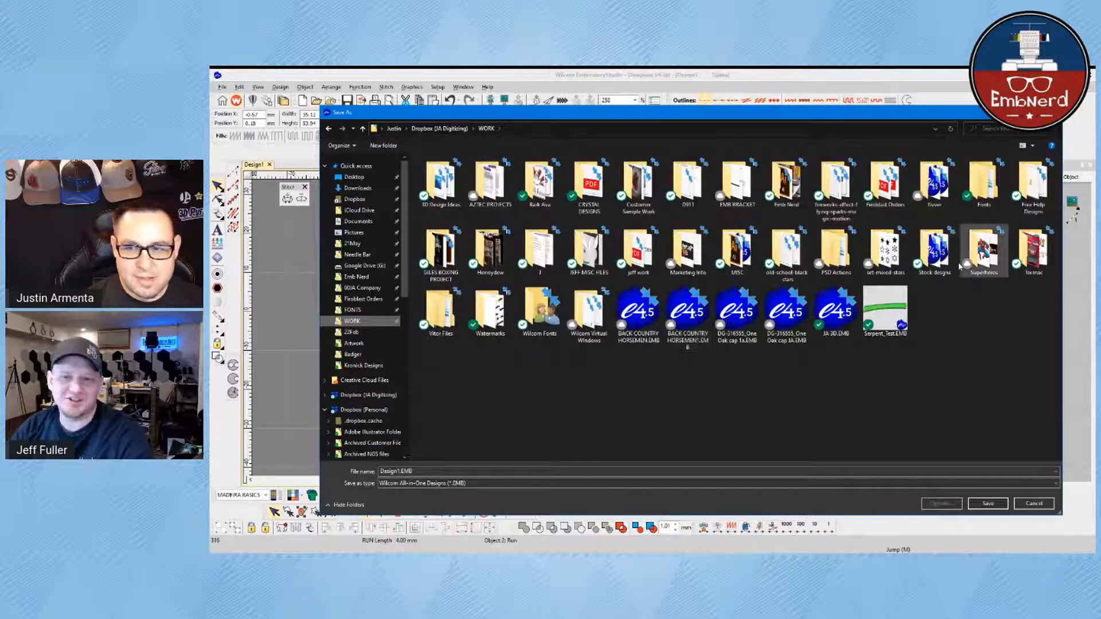
{"action": "double_click", "coordinate": [934, 253]}
{"action": "double_click", "coordinate": [418, 472]}
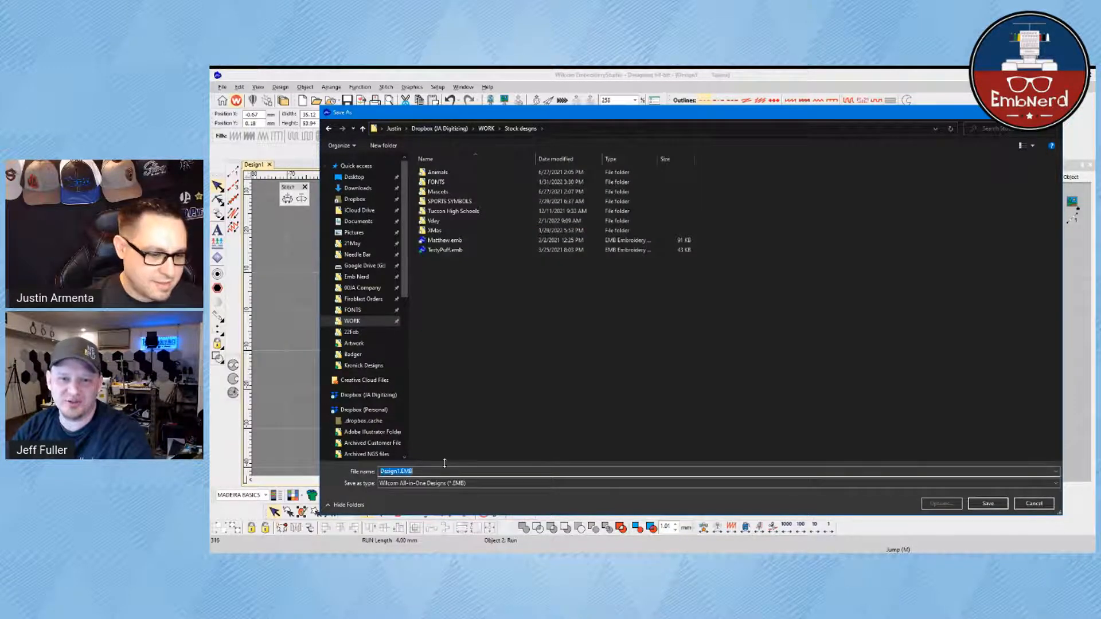
{"action": "type", "text": "https://www.jadigitizing.com/stock-designs-fonts"}
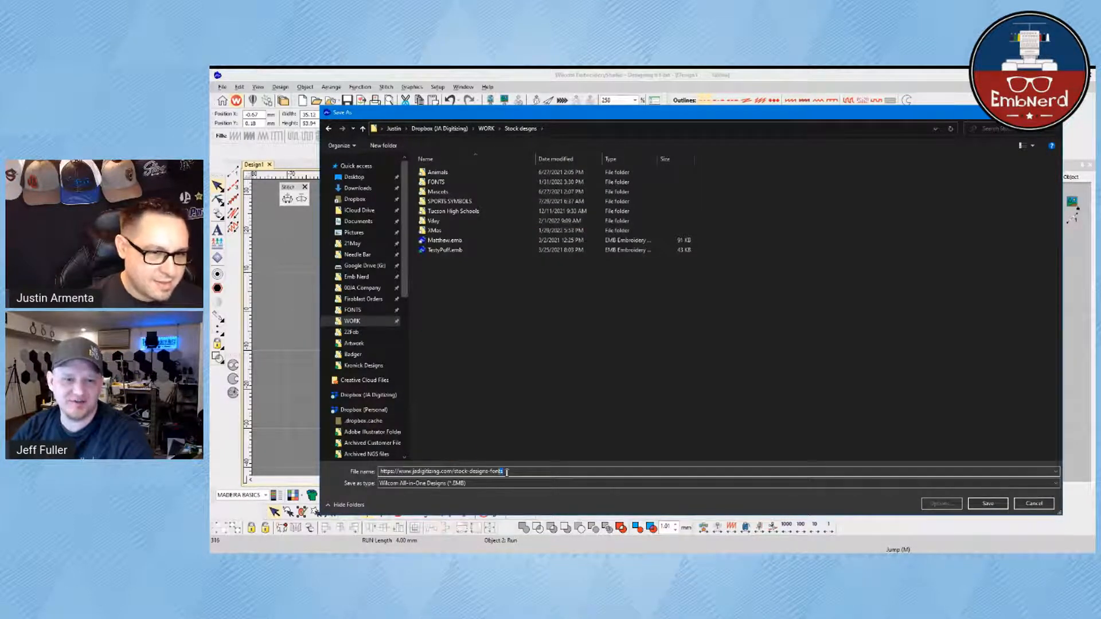
{"action": "key", "text": "ctrl+a"}
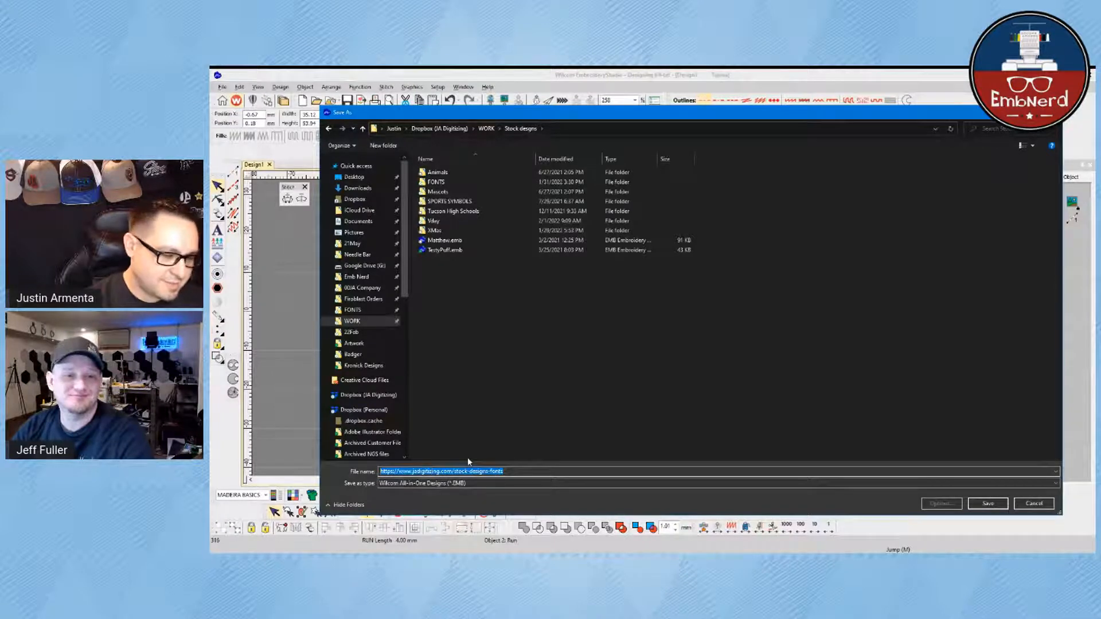
{"action": "type", "text": "Vday"}
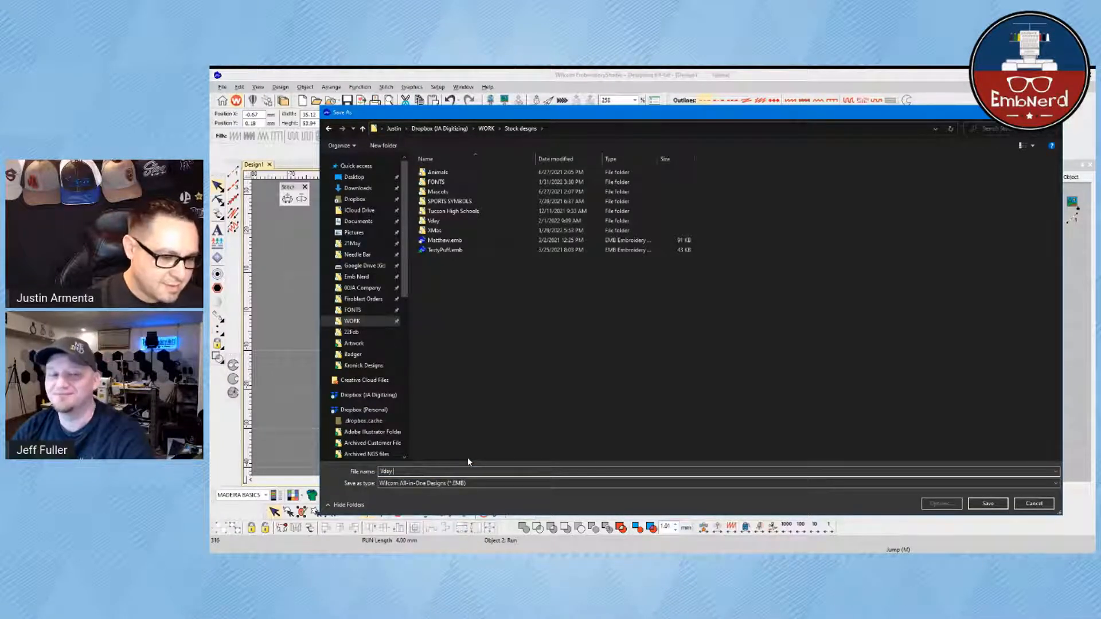
{"action": "type", "text": " Gnome"}
{"action": "key", "text": "Return"}
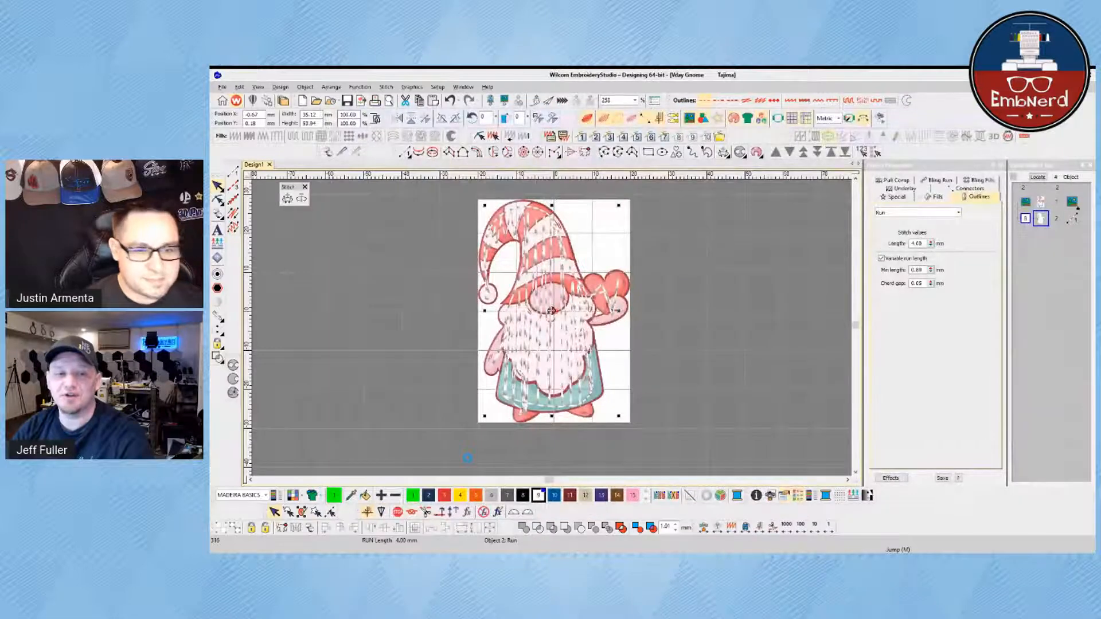
{"action": "left_click", "coordinate": [745, 278]}
{"action": "left_click", "coordinate": [584, 342]}
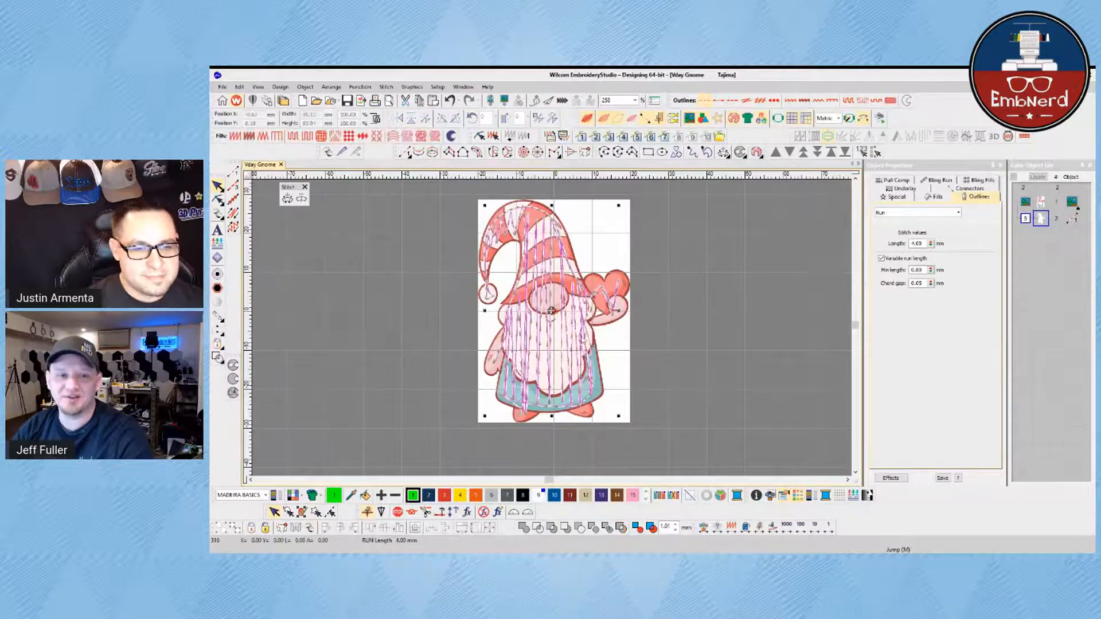
{"action": "left_click", "coordinate": [685, 320]}
{"action": "key", "text": "b"}
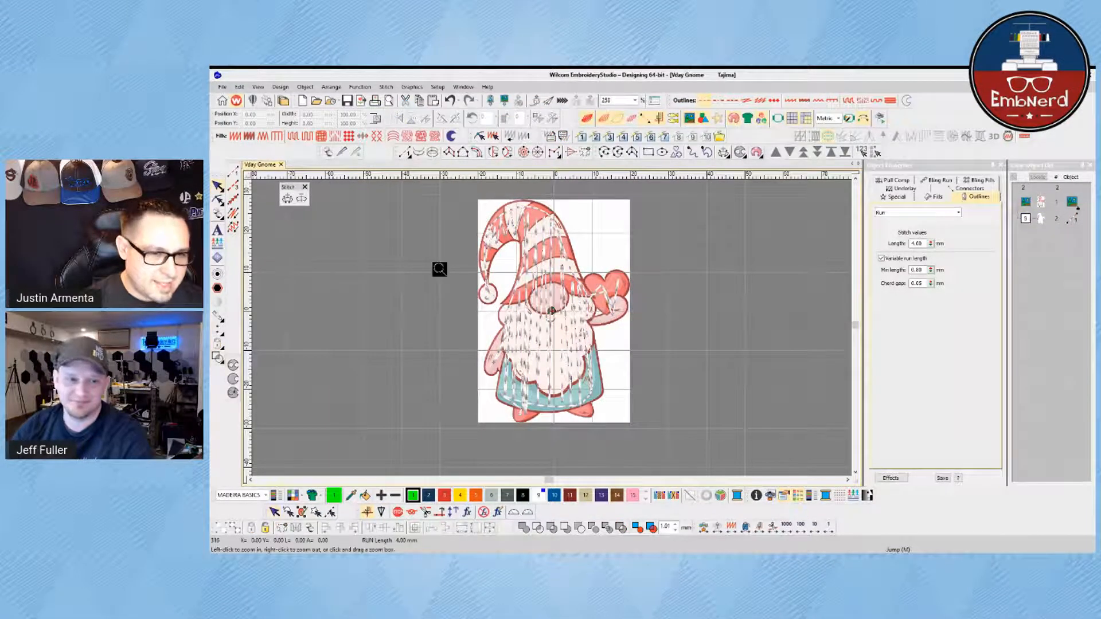
{"action": "left_click_drag", "start_coordinate": [439, 267], "coordinate": [721, 460]}
{"action": "key", "text": "alt+Tab"}
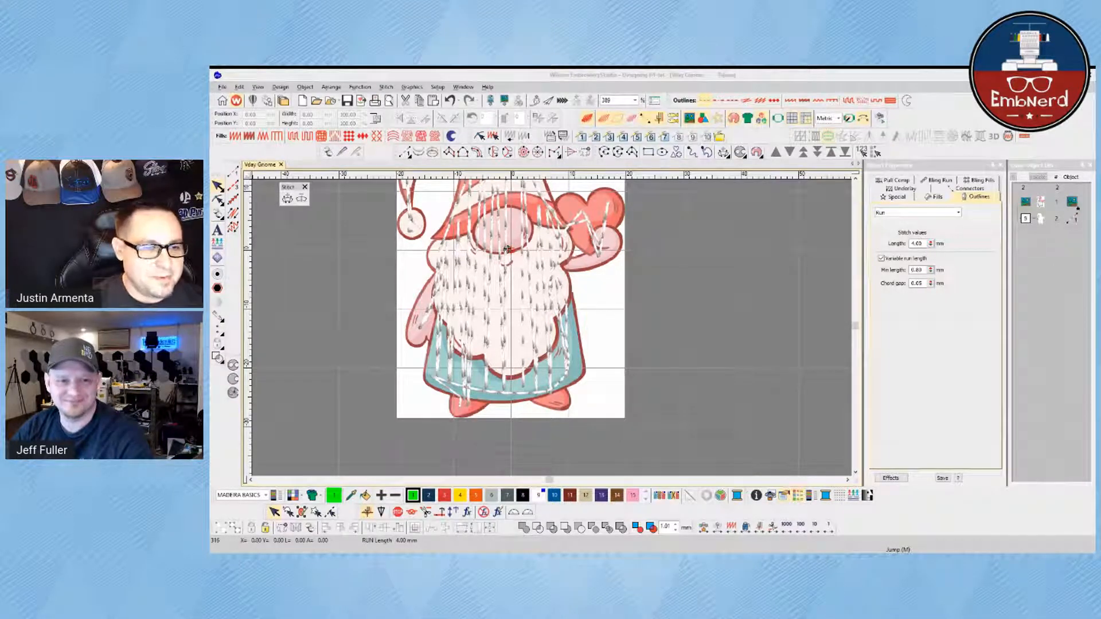
{"action": "left_click", "coordinate": [682, 343]}
{"action": "scroll", "coordinate": [641, 330], "scroll_direction": "down", "scroll_amount": 1}
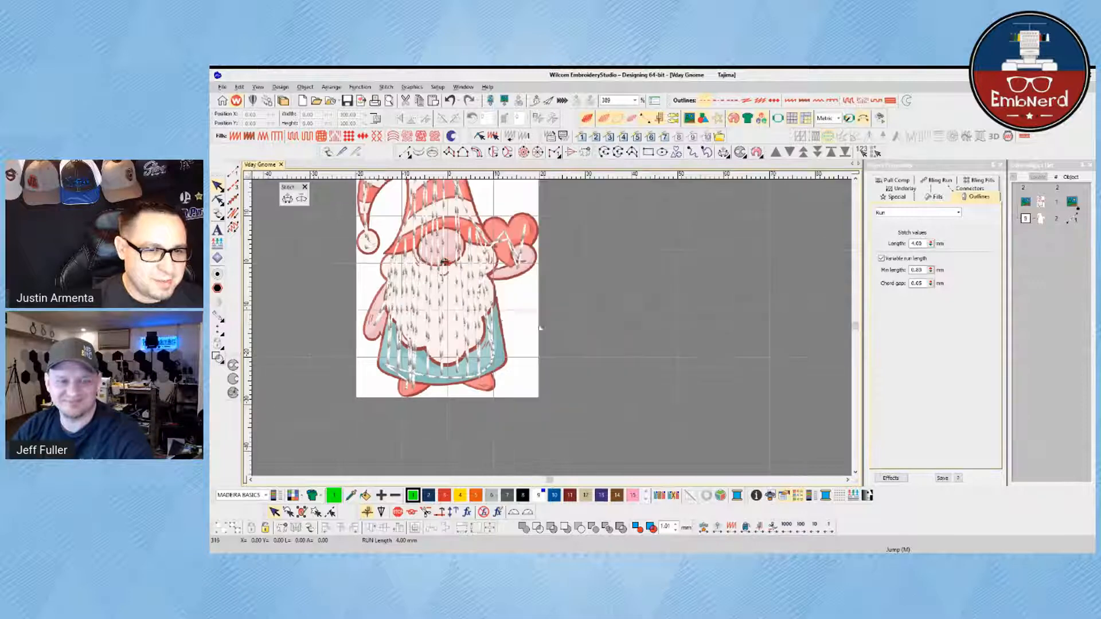
{"action": "scroll", "coordinate": [475, 316], "scroll_direction": "down", "scroll_amount": 2}
{"action": "scroll", "coordinate": [552, 331], "scroll_direction": "up", "scroll_amount": 2}
{"action": "key", "text": "alt+Tab"}
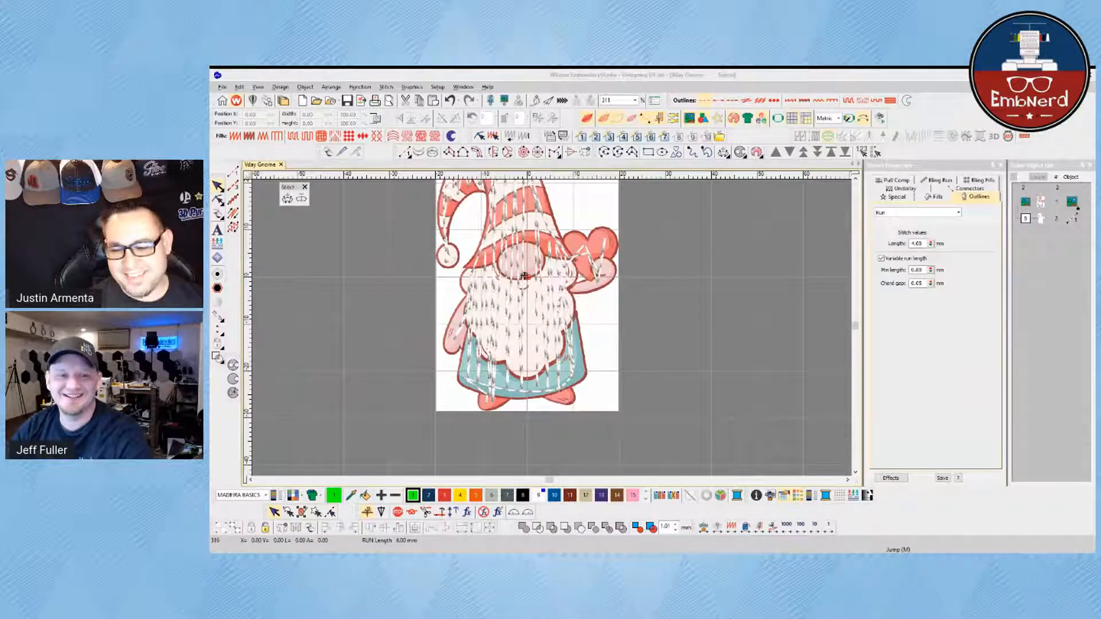
{"action": "key", "text": "alt+Tab"}
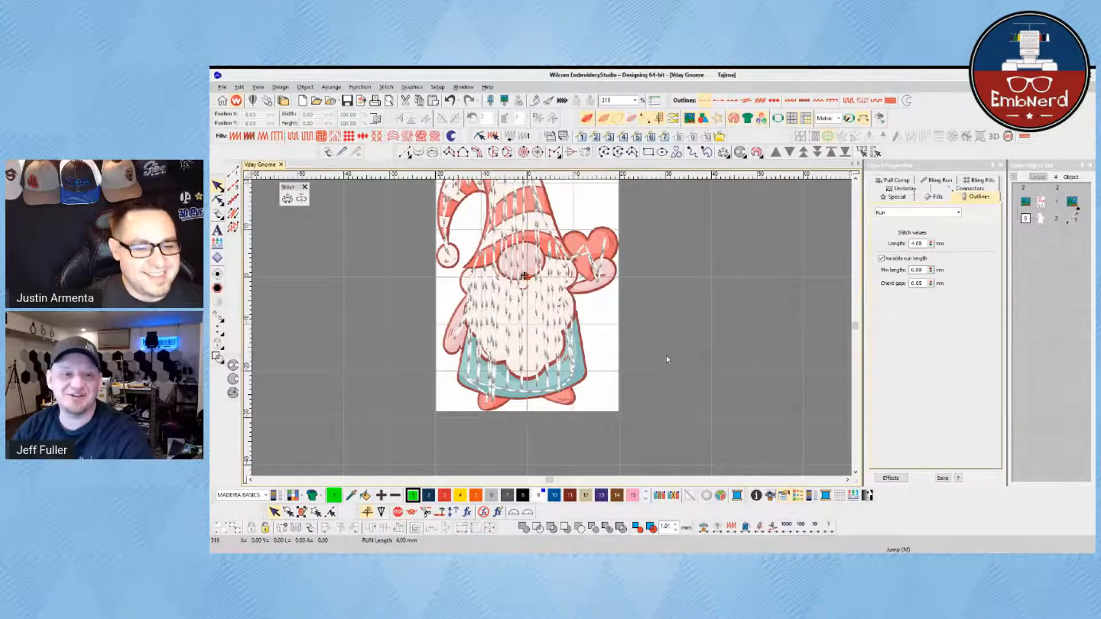
Step: Hide the white run stitch object so only the gnome artwork is shown
{"action": "key", "text": "b"}
{"action": "left_click_drag", "start_coordinate": [393, 237], "coordinate": [590, 395]}
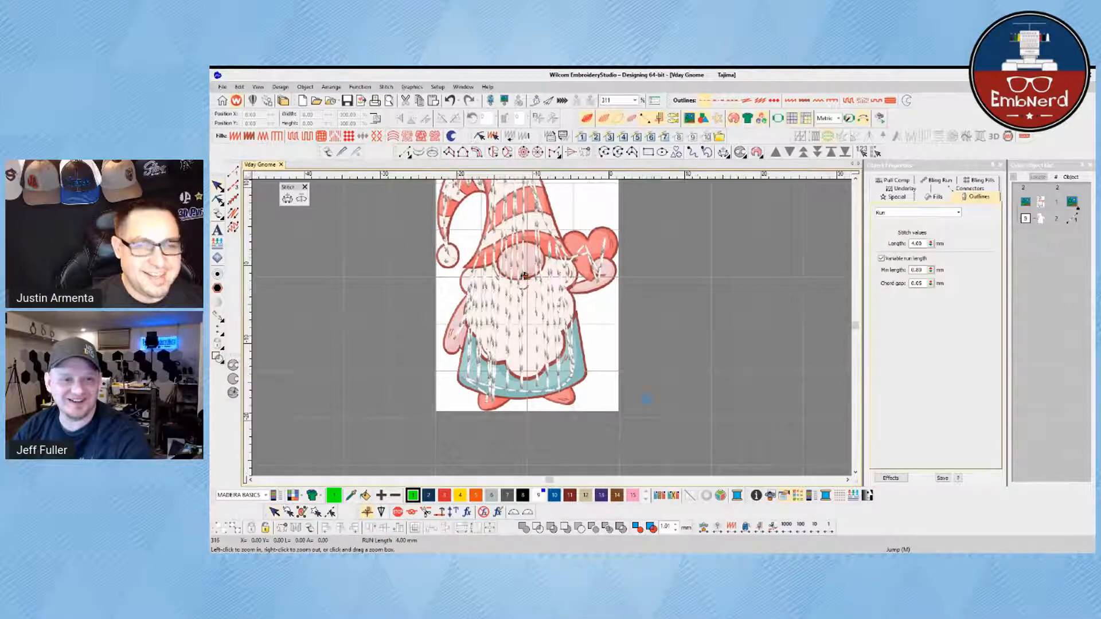
{"action": "right_click", "coordinate": [1041, 217]}
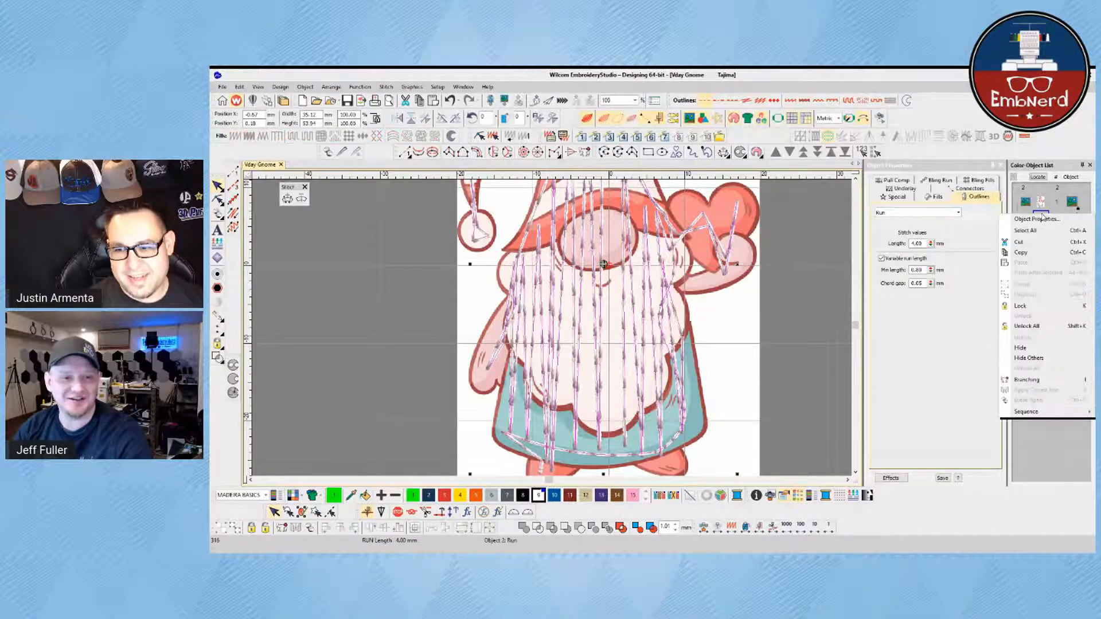
{"action": "left_click", "coordinate": [1020, 348]}
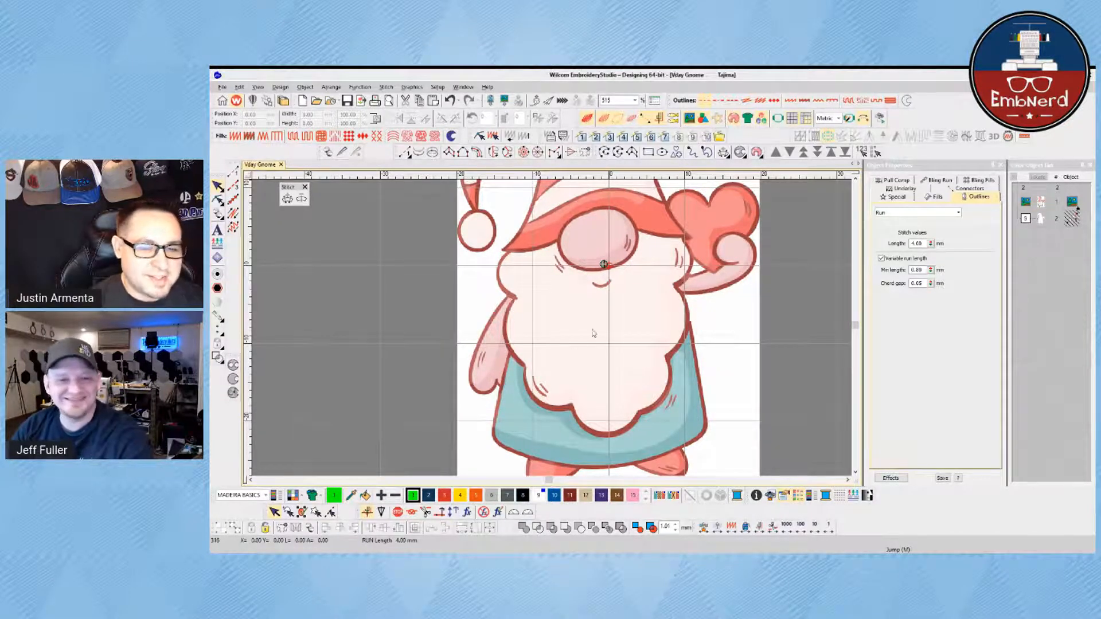
{"action": "scroll", "coordinate": [606, 338], "scroll_direction": "down", "scroll_amount": 1}
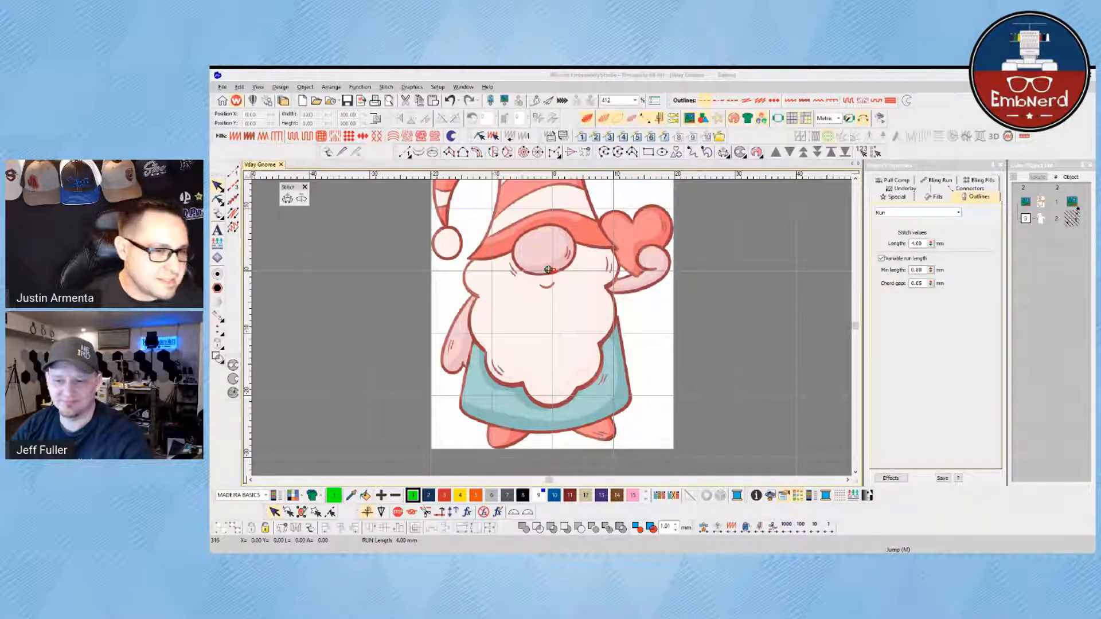
{"action": "left_click", "coordinate": [698, 310]}
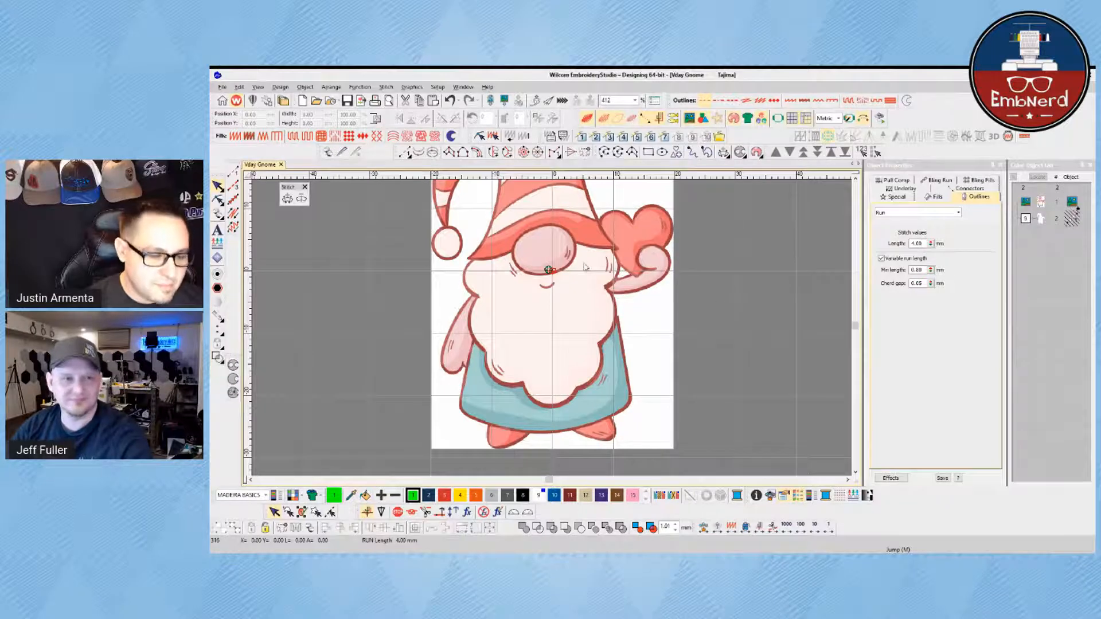
{"action": "scroll", "coordinate": [746, 361], "scroll_direction": "up", "scroll_amount": 2}
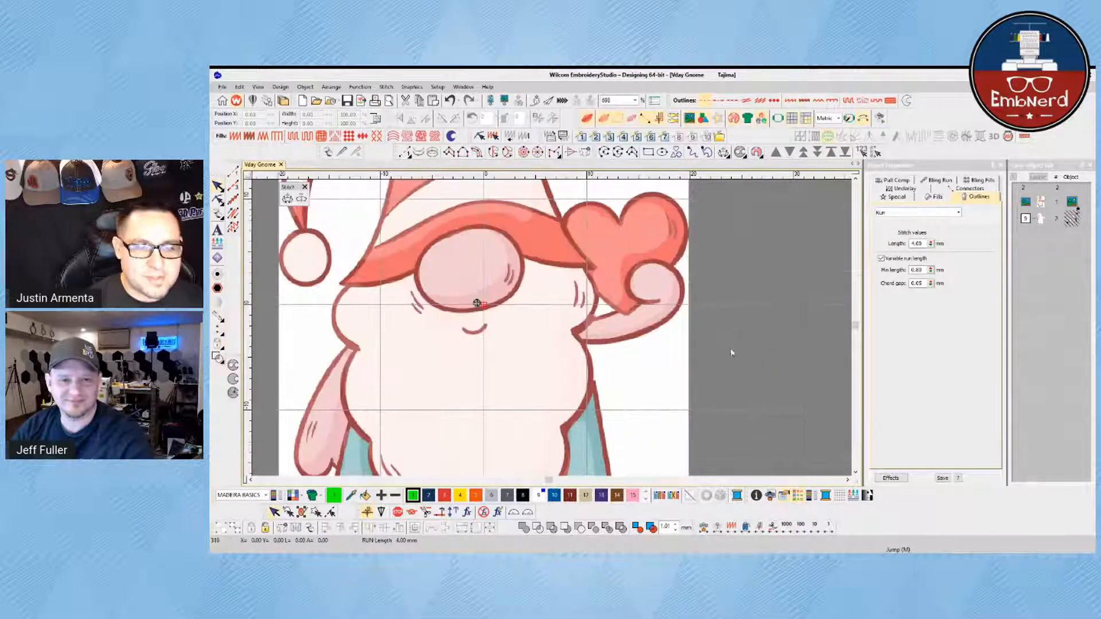
Step: Start a new run stitch outline for tracing the gnome and set its stitch length to 2 mm
{"action": "left_click", "coordinate": [895, 182]}
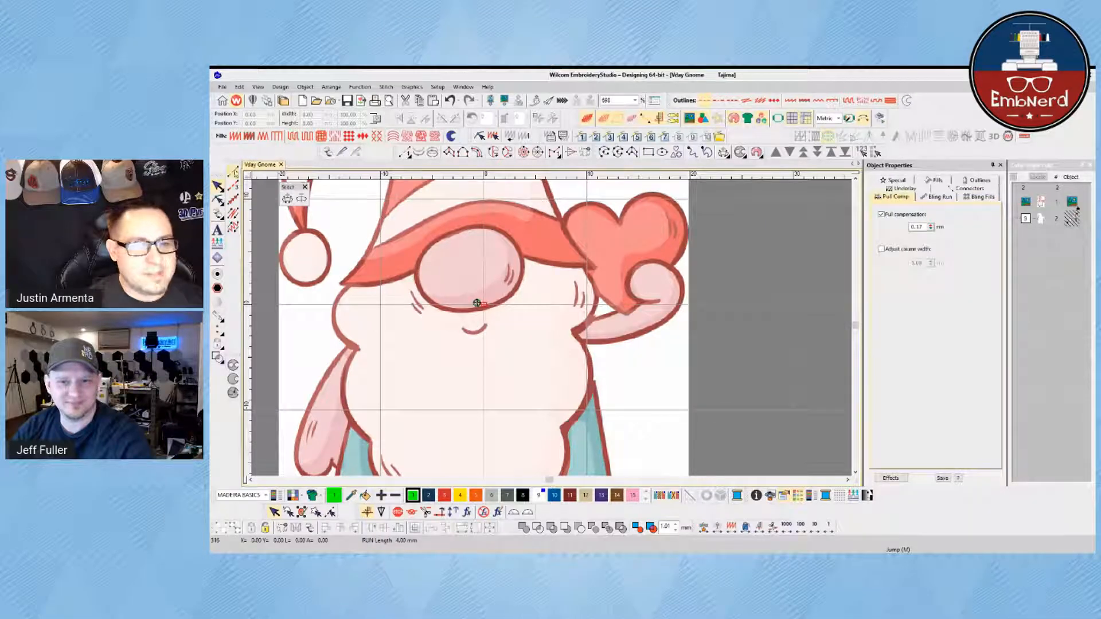
{"action": "left_click", "coordinate": [234, 173]}
{"action": "double_click", "coordinate": [916, 243]}
{"action": "type", "text": "1.5"}
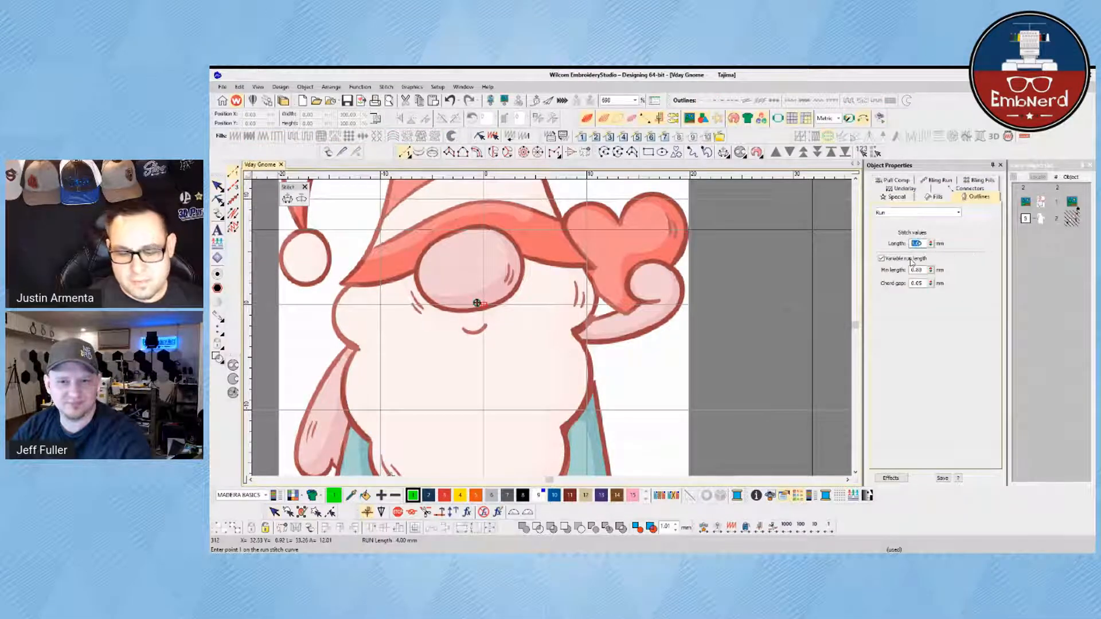
{"action": "key", "text": "Return"}
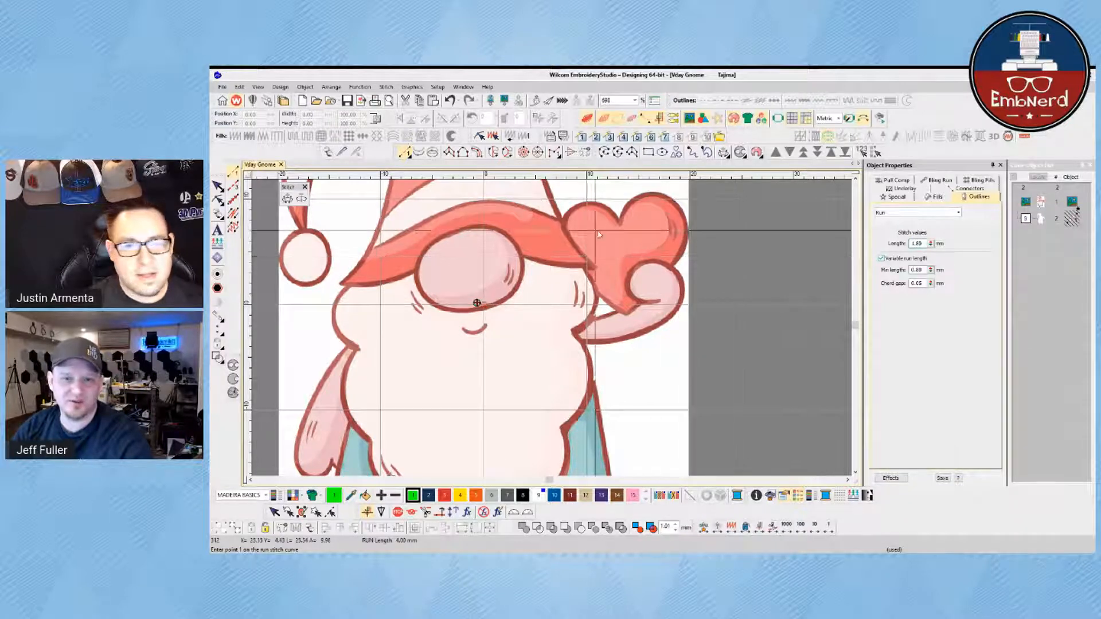
{"action": "left_click_drag", "start_coordinate": [923, 245], "coordinate": [882, 247]}
{"action": "type", "text": "2"}
{"action": "key", "text": "Return"}
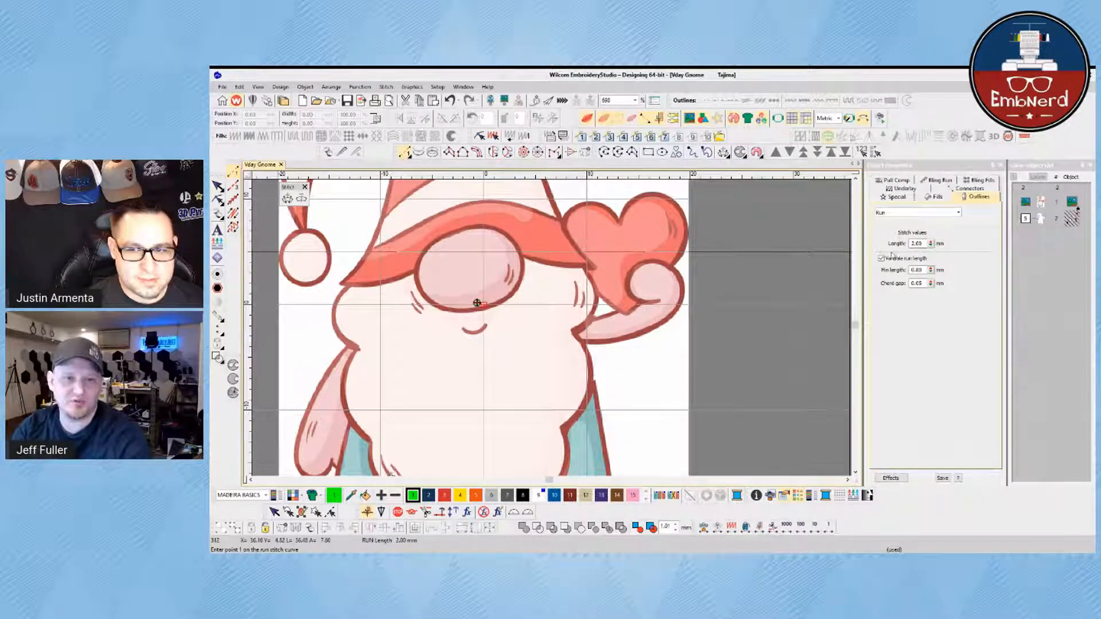
{"action": "left_click", "coordinate": [856, 180]}
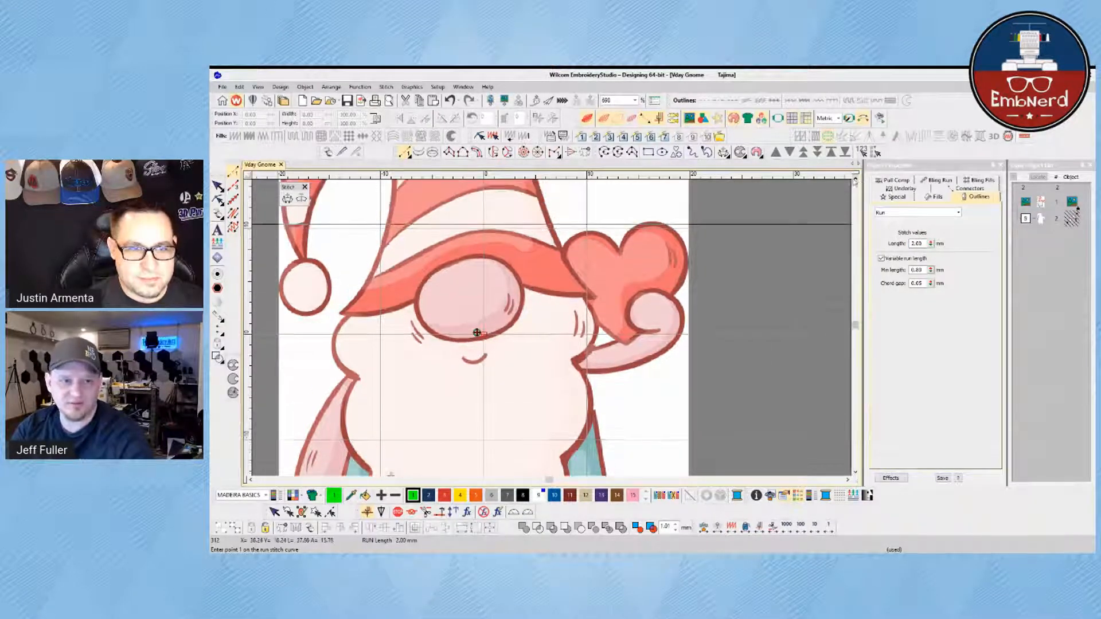
Step: Trace the heart's upper outline with the run stitch, from the hat brim over both lobes and down to the raised hand
{"action": "left_click", "coordinate": [563, 254]}
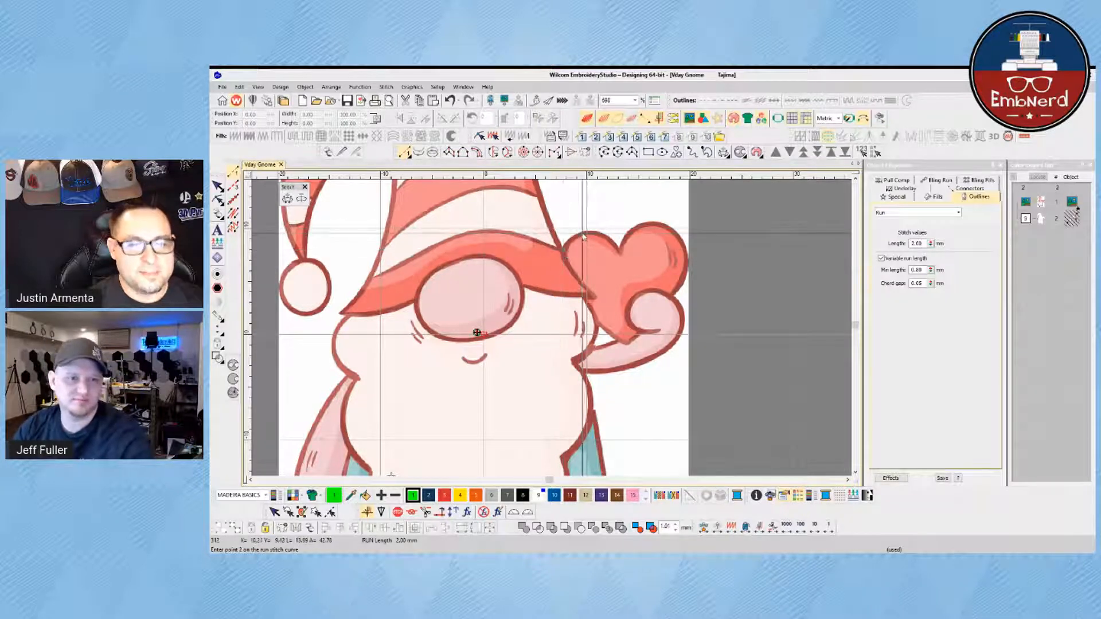
{"action": "left_click", "coordinate": [584, 234]}
{"action": "left_click", "coordinate": [603, 235]}
{"action": "left_click", "coordinate": [621, 251]}
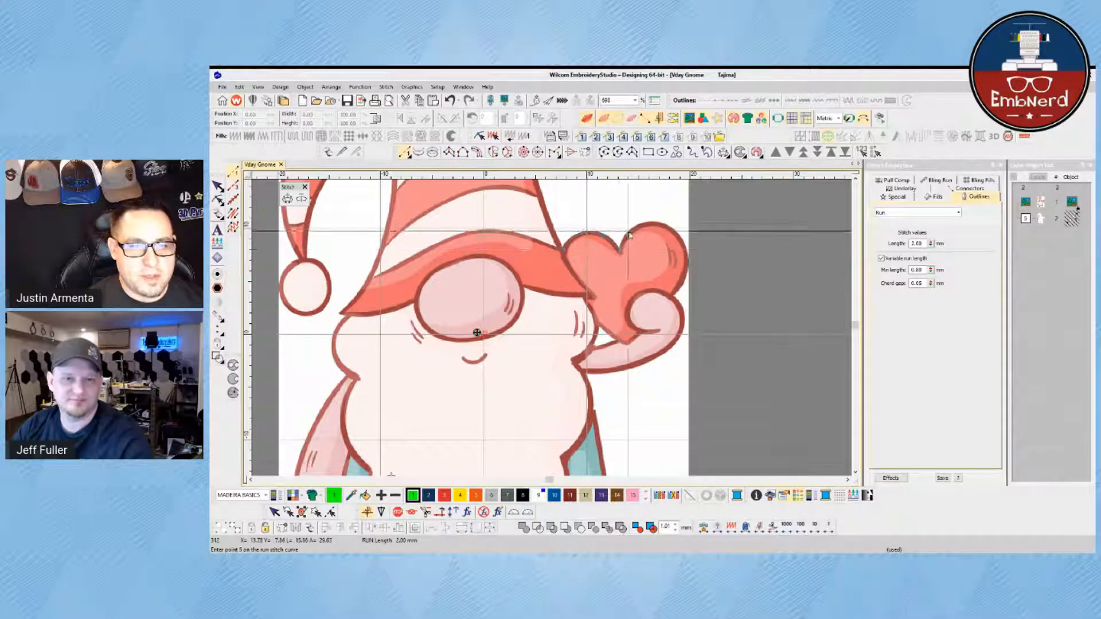
{"action": "right_click", "coordinate": [629, 232]}
{"action": "right_click", "coordinate": [653, 223]}
{"action": "right_click", "coordinate": [679, 234]}
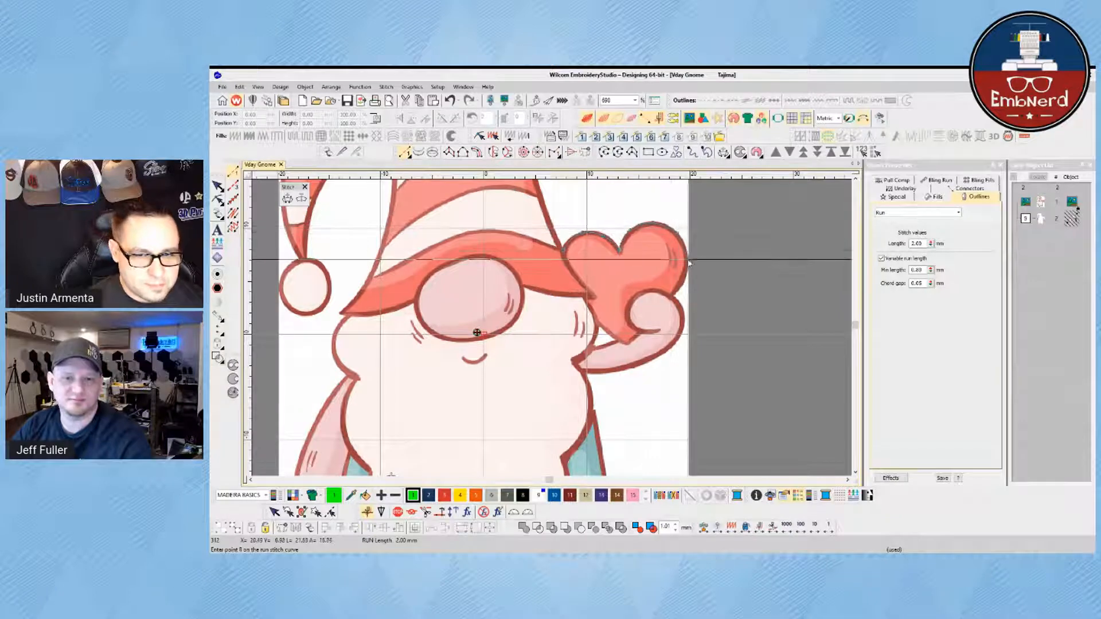
{"action": "right_click", "coordinate": [688, 261]}
{"action": "right_click", "coordinate": [684, 280]}
{"action": "left_click", "coordinate": [670, 296]}
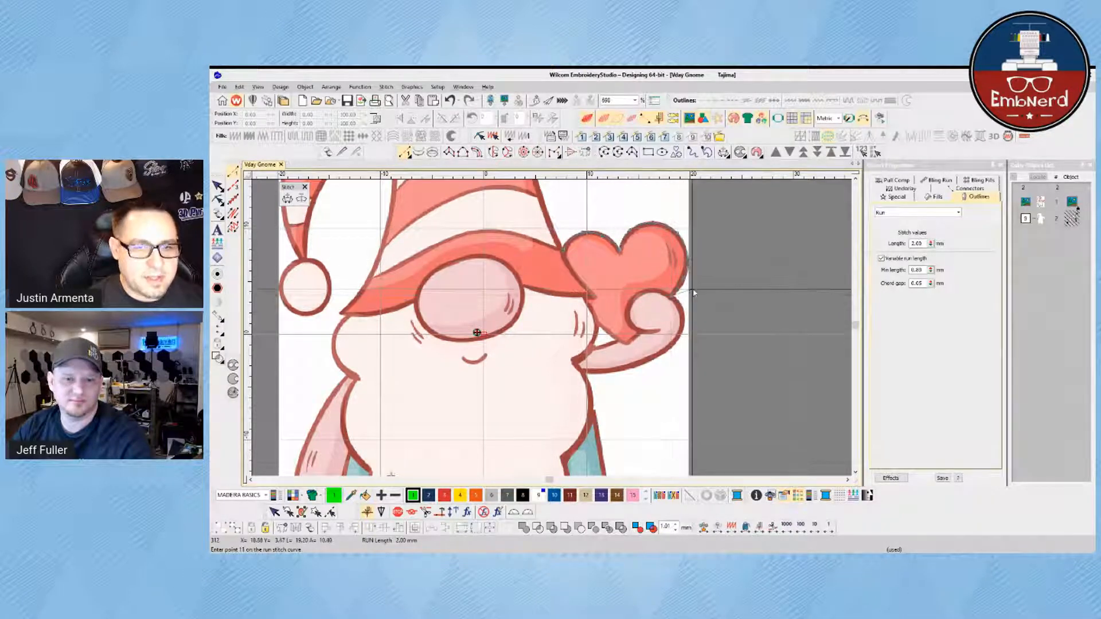
{"action": "key", "text": "alt+Tab"}
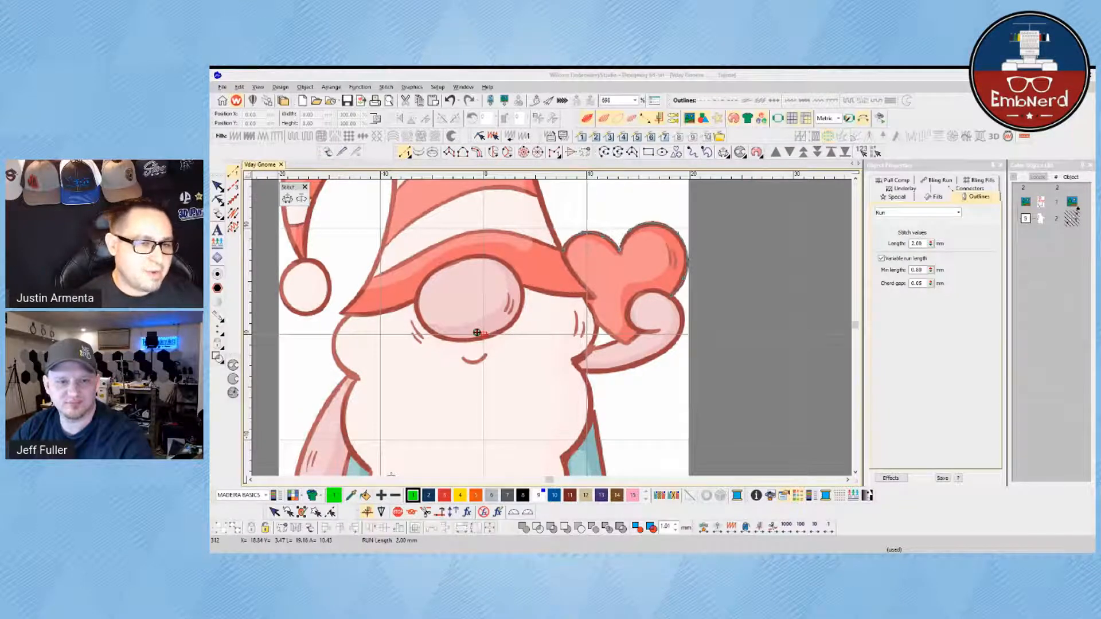
{"action": "left_click", "coordinate": [661, 319]}
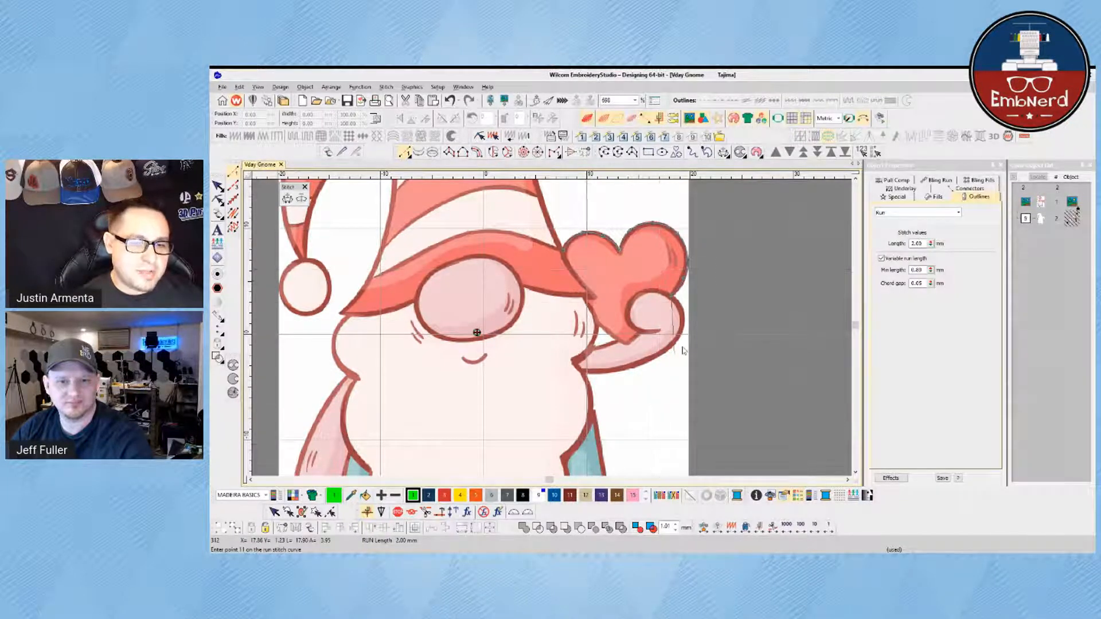
{"action": "scroll", "coordinate": [690, 373], "scroll_direction": "down", "scroll_amount": 2}
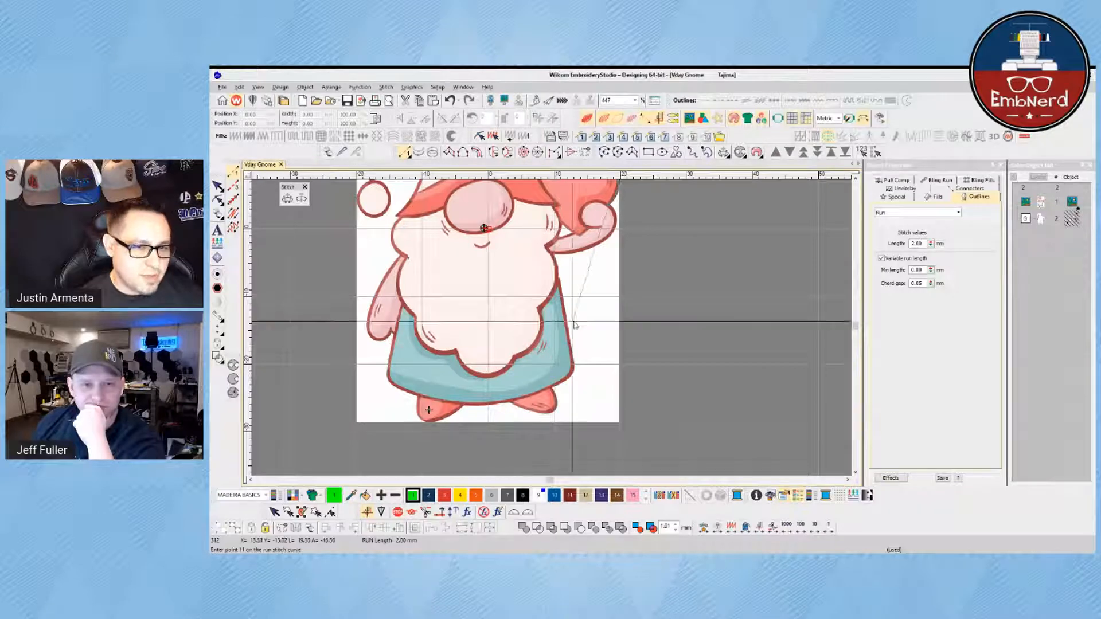
{"action": "scroll", "coordinate": [573, 304], "scroll_direction": "up", "scroll_amount": 2}
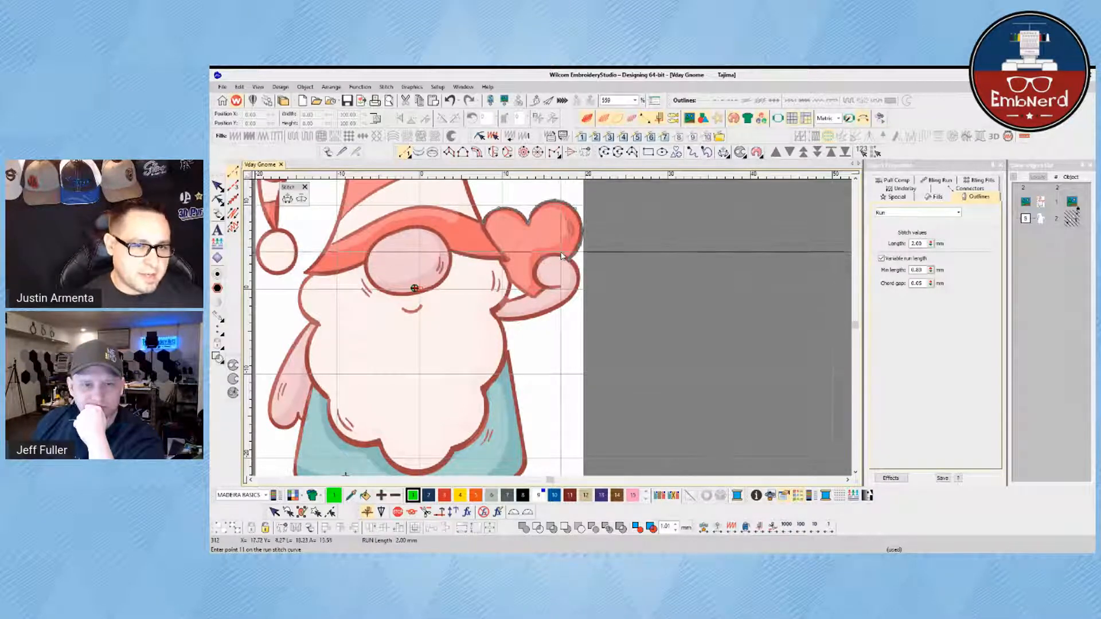
Step: Continue the run stitch along the heart side of the curled hand, then out and back on the short palm line
{"action": "left_click", "coordinate": [568, 258]}
{"action": "left_click", "coordinate": [534, 279]}
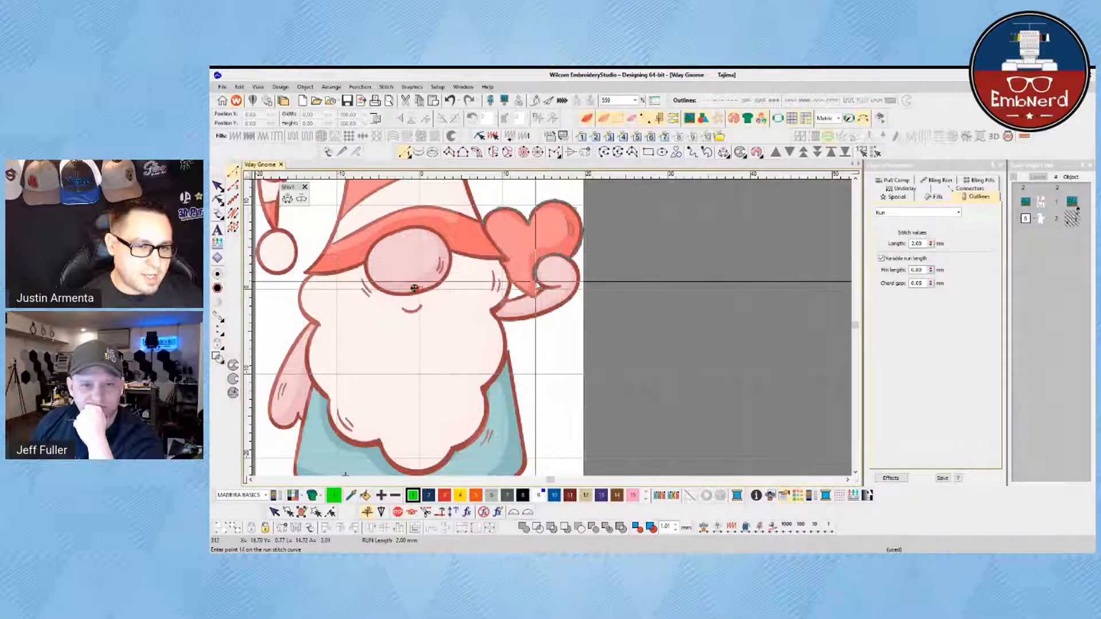
{"action": "left_click", "coordinate": [544, 286]}
{"action": "left_click", "coordinate": [562, 287]}
{"action": "left_click", "coordinate": [552, 287]}
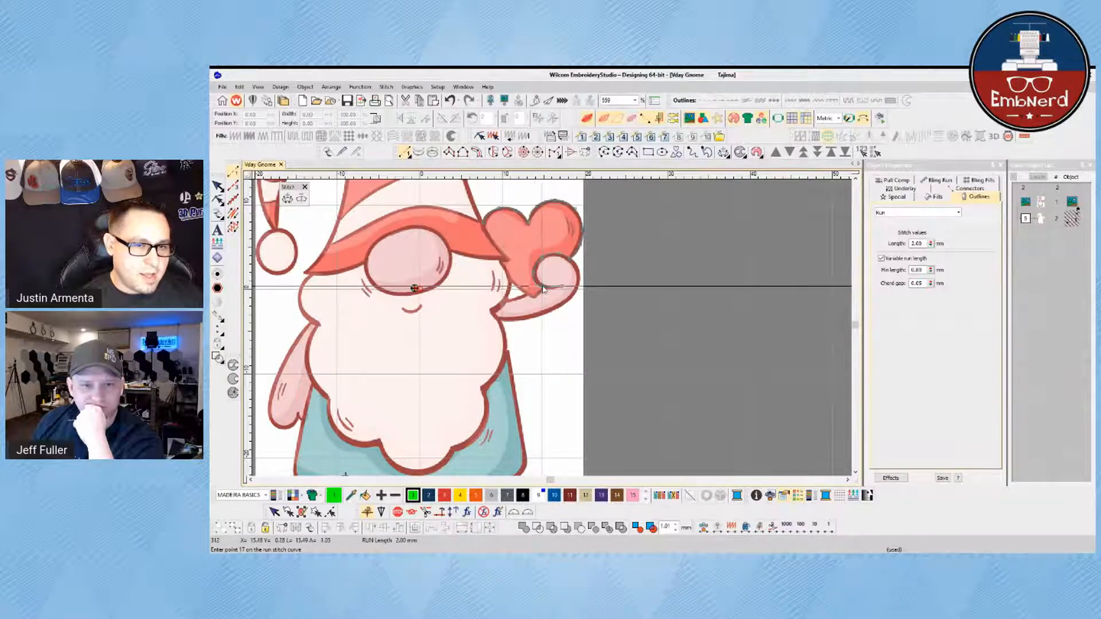
Step: Extend the run stitch around the heart's lower tip and the gap between beard and raised arm, returning to the curled hand
{"action": "left_click", "coordinate": [541, 286]}
{"action": "left_click", "coordinate": [538, 294]}
{"action": "left_click", "coordinate": [533, 297]}
{"action": "left_click", "coordinate": [524, 290]}
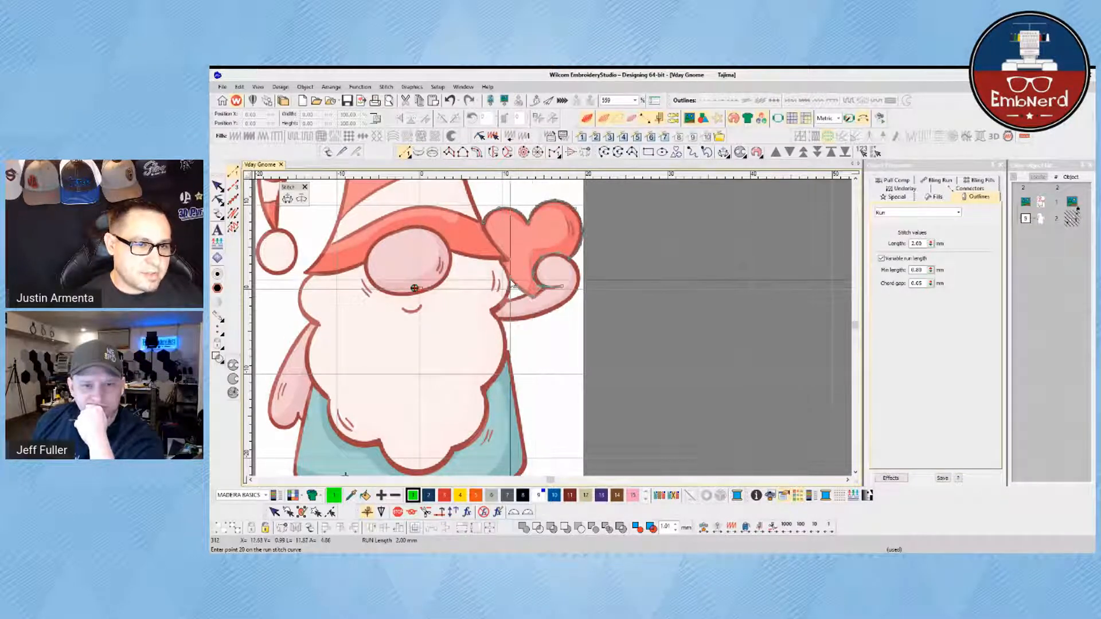
{"action": "left_click", "coordinate": [517, 292]}
{"action": "left_click", "coordinate": [524, 298]}
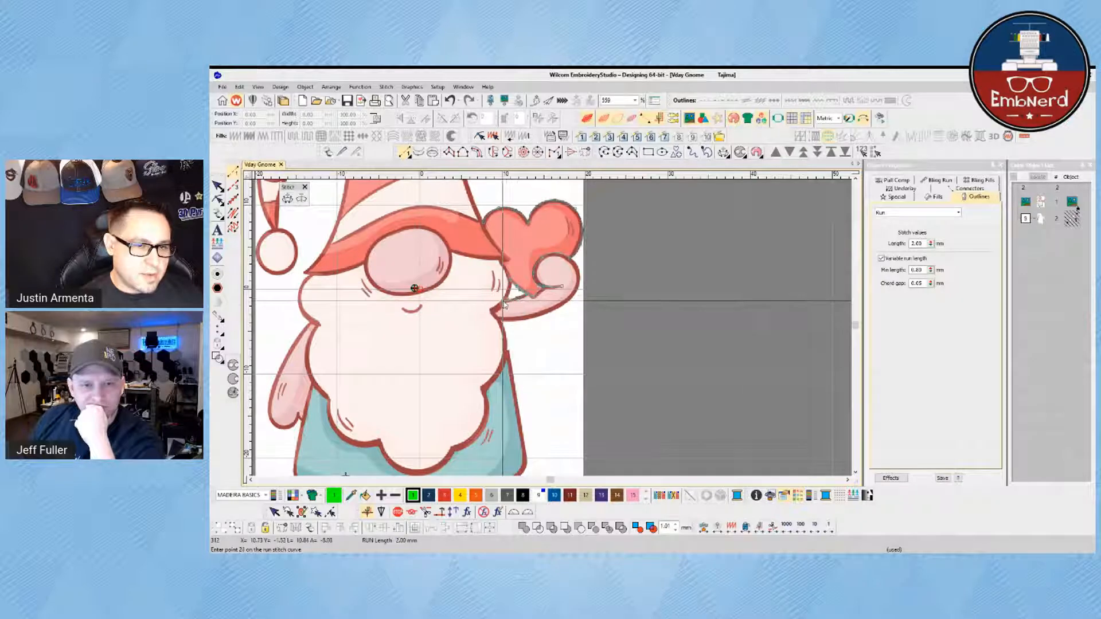
{"action": "left_click", "coordinate": [533, 299]}
{"action": "left_click", "coordinate": [543, 288]}
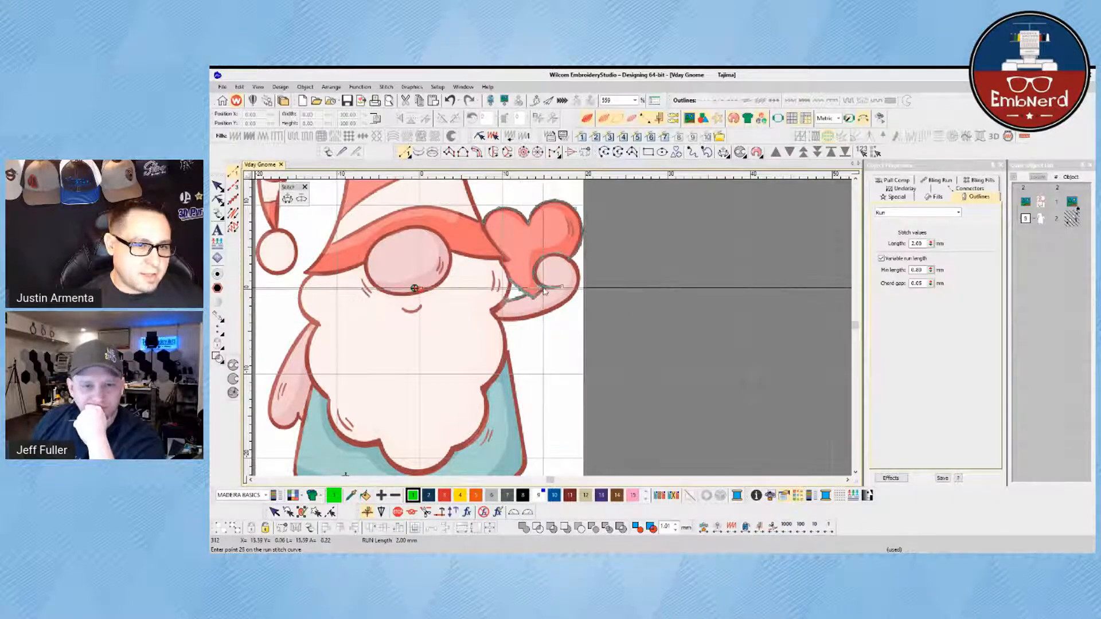
Step: Carry the run stitch back around the curled hand's outer edge and along the underside of the raised arm to the beard
{"action": "left_click", "coordinate": [536, 280]}
{"action": "left_click", "coordinate": [533, 268]}
{"action": "left_click", "coordinate": [539, 258]}
{"action": "left_click", "coordinate": [549, 254]}
{"action": "left_click", "coordinate": [559, 253]}
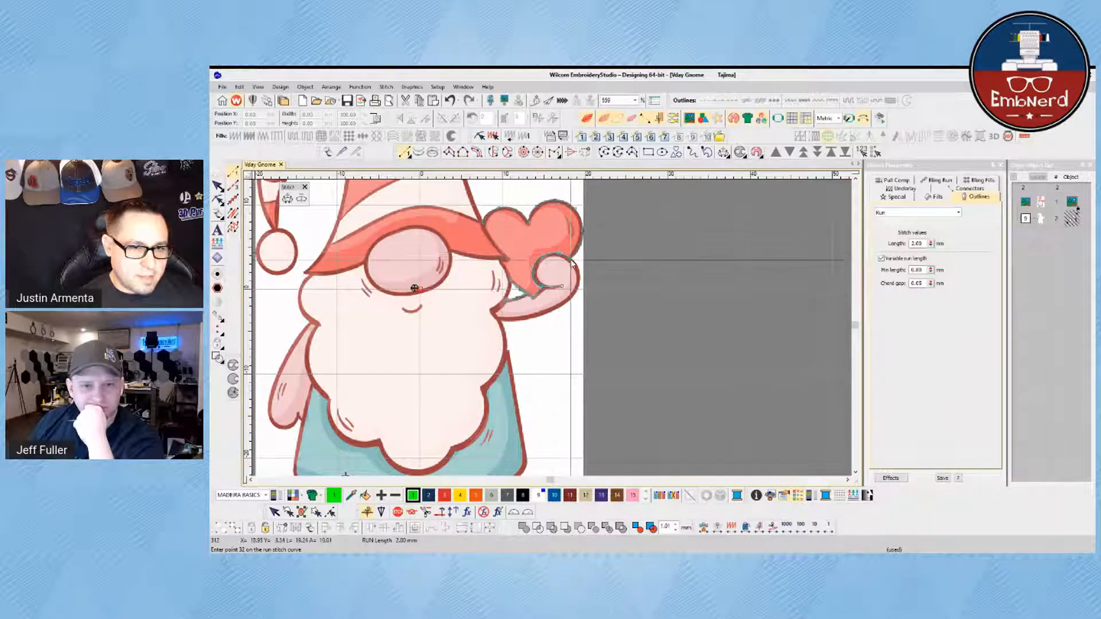
{"action": "left_click", "coordinate": [572, 269]}
{"action": "left_click", "coordinate": [577, 287]}
{"action": "left_click", "coordinate": [554, 309]}
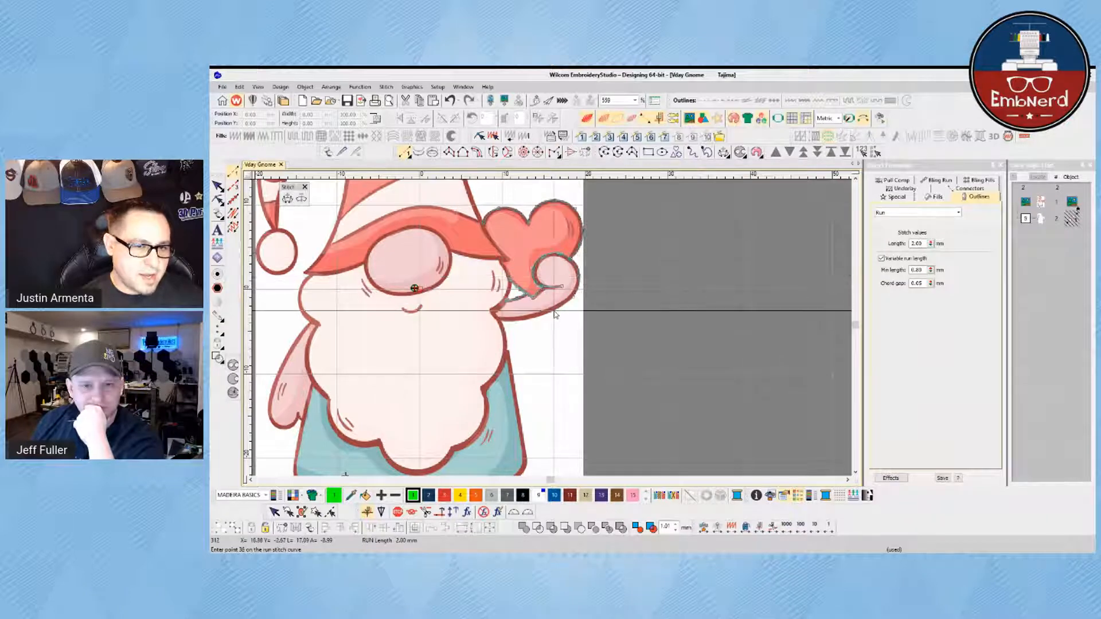
{"action": "left_click", "coordinate": [526, 317]}
{"action": "left_click", "coordinate": [497, 320]}
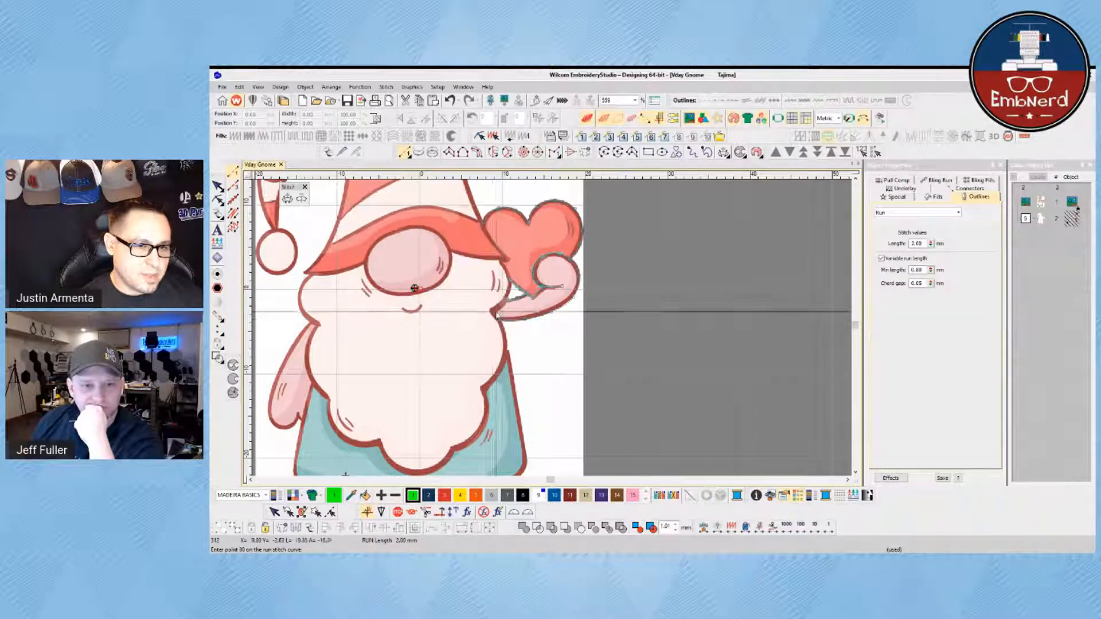
Step: Trace the raised arm's end at the beard, run along its upper edge and back onto the beard
{"action": "left_click", "coordinate": [492, 311]}
{"action": "left_click", "coordinate": [505, 301]}
{"action": "left_click", "coordinate": [517, 296]}
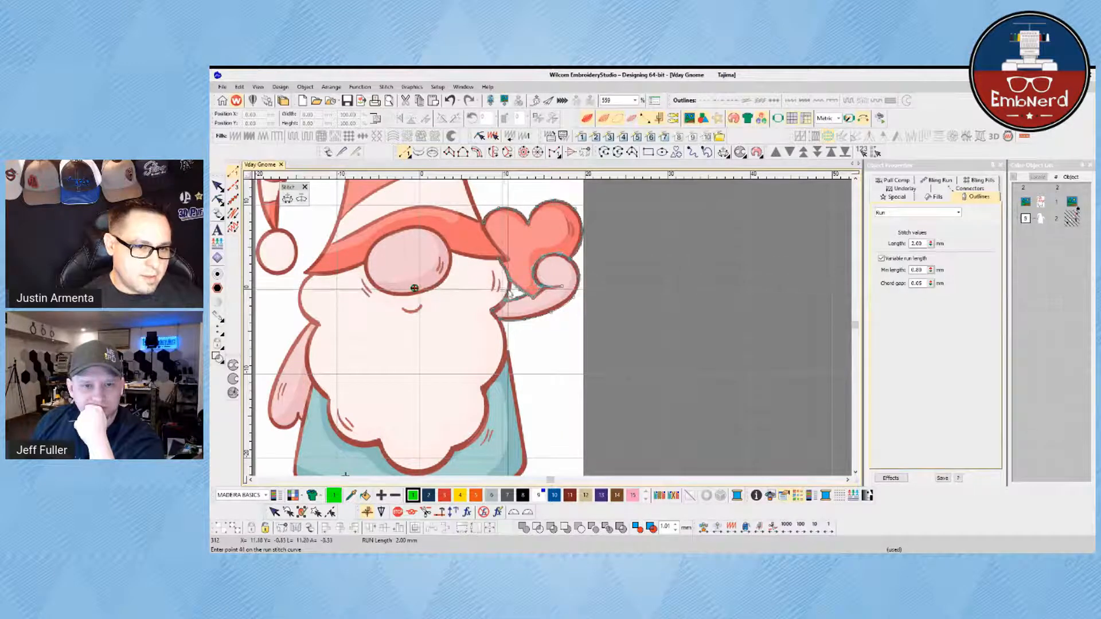
{"action": "left_click", "coordinate": [505, 298]}
{"action": "left_click", "coordinate": [491, 303]}
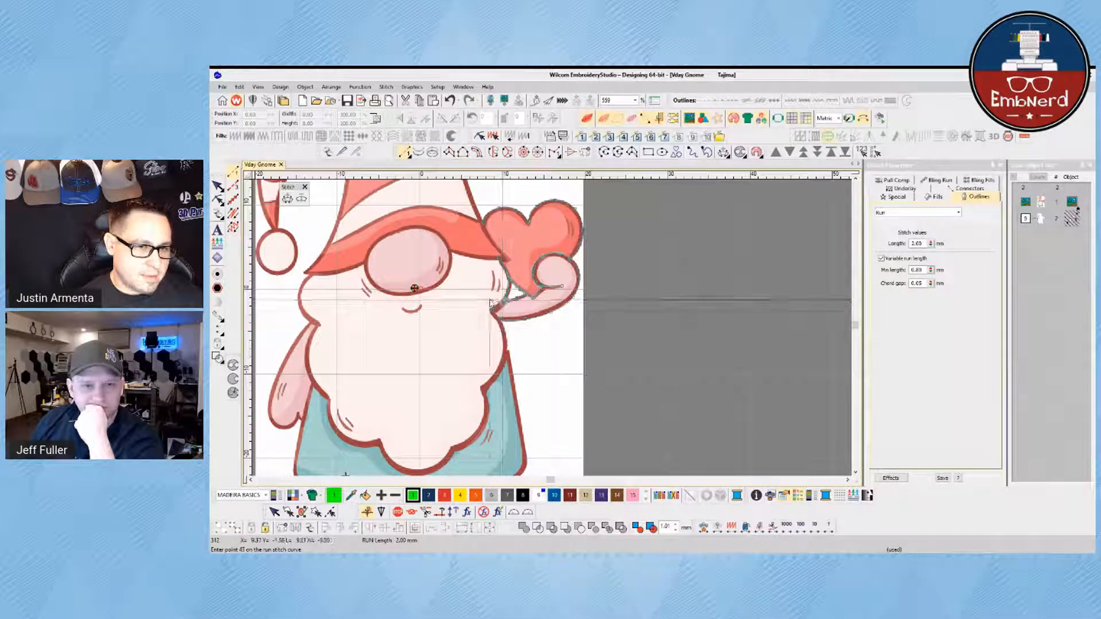
Step: Add the short detail strokes on the beard beside the raised arm and bring the run stitch to the arm's base
{"action": "left_click", "coordinate": [494, 272]}
{"action": "left_click", "coordinate": [492, 268]}
{"action": "left_click", "coordinate": [493, 283]}
{"action": "left_click", "coordinate": [493, 295]}
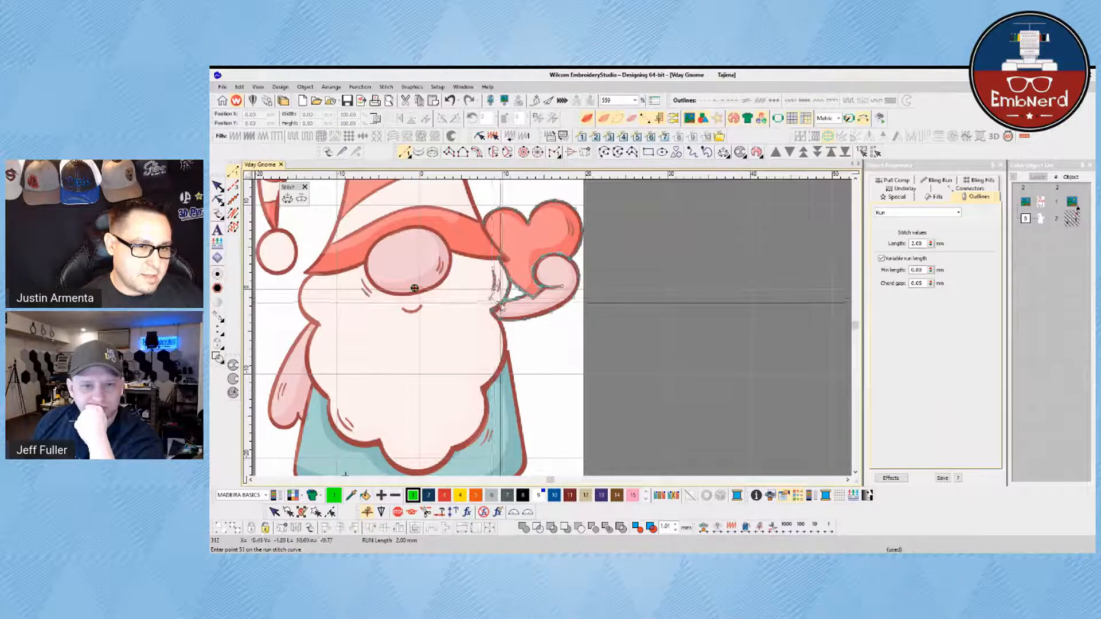
{"action": "left_click", "coordinate": [506, 331]}
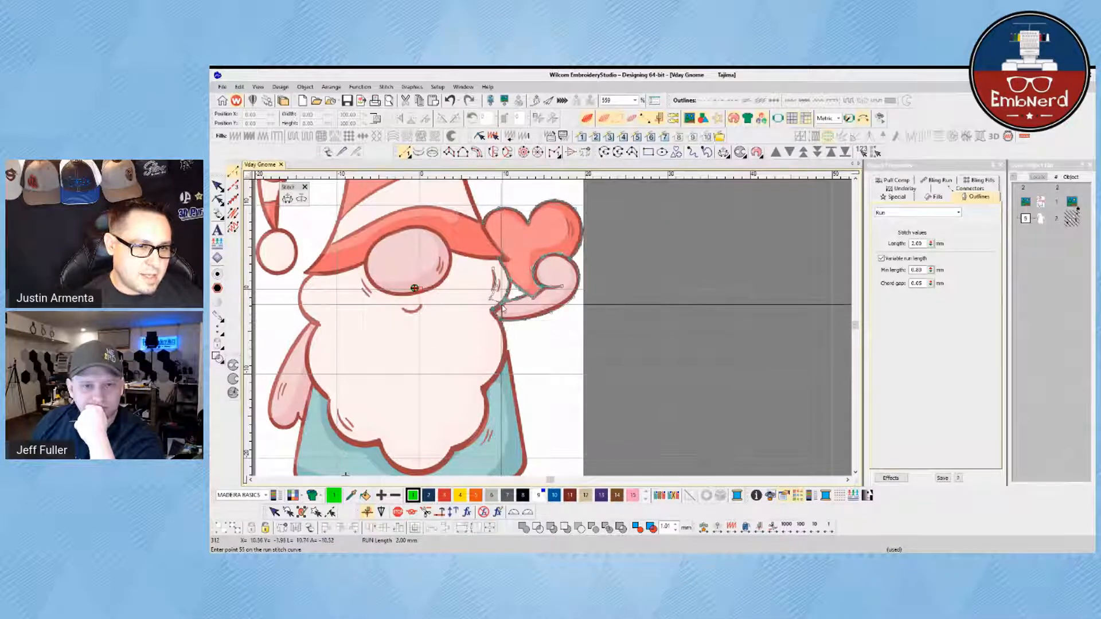
{"action": "left_click", "coordinate": [503, 316]}
{"action": "left_click", "coordinate": [501, 308]}
{"action": "left_click", "coordinate": [501, 301]}
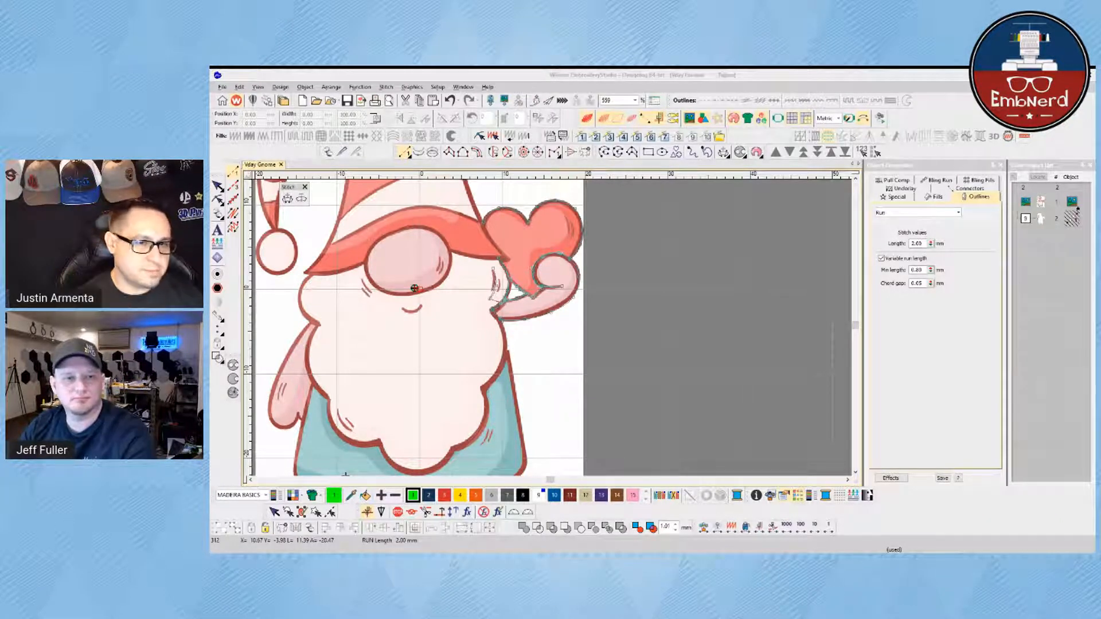
Step: Trace the beard's edge from below the raised arm down over the teal dress to the beard's lowest lobe
{"action": "left_click", "coordinate": [507, 351]}
{"action": "left_click", "coordinate": [500, 373]}
{"action": "left_click", "coordinate": [485, 396]}
{"action": "left_click", "coordinate": [487, 424]}
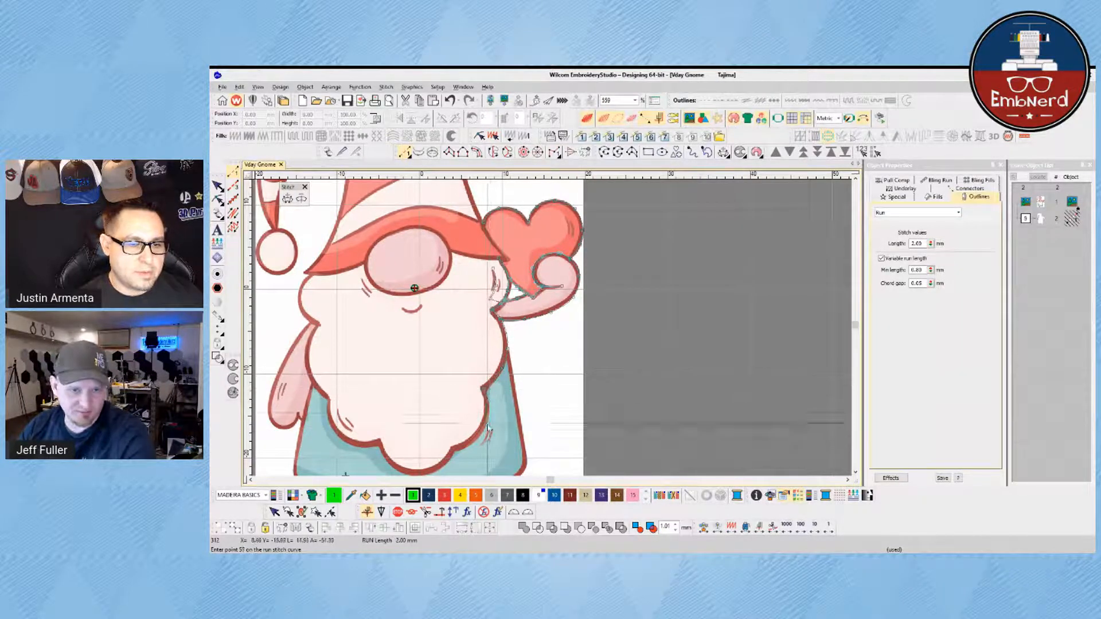
{"action": "right_click", "coordinate": [512, 372]}
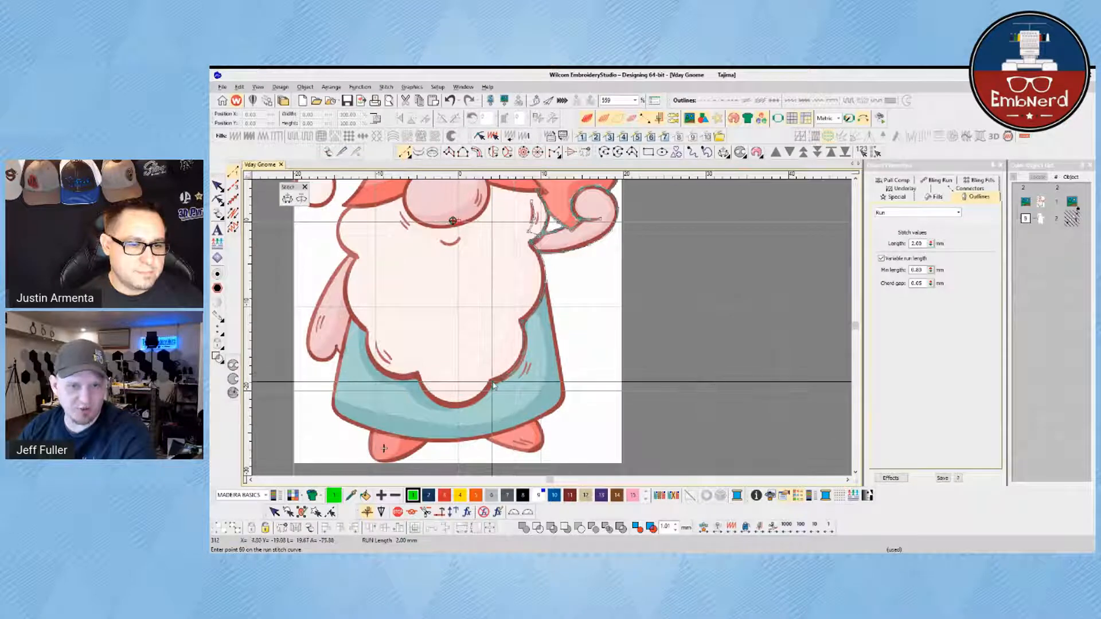
{"action": "left_click", "coordinate": [471, 401]}
{"action": "left_click", "coordinate": [446, 406]}
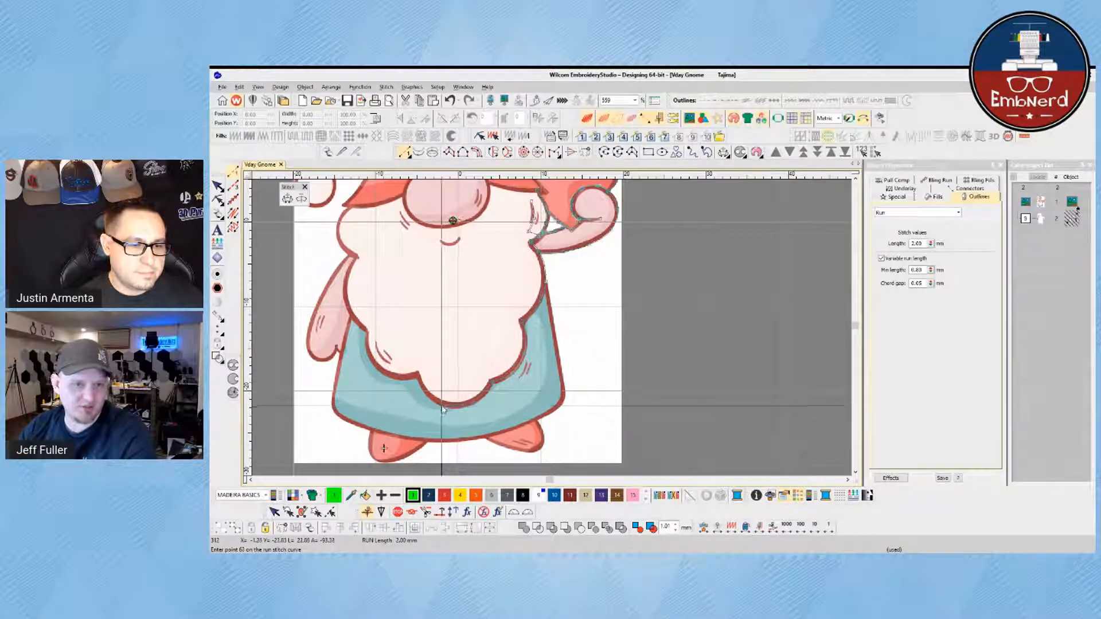
Step: Continue the run stitch from the beard's lowest lobe up its other side to the notch above the lowered arm
{"action": "left_click", "coordinate": [418, 375]}
{"action": "right_click", "coordinate": [392, 375]}
{"action": "right_click", "coordinate": [369, 360]}
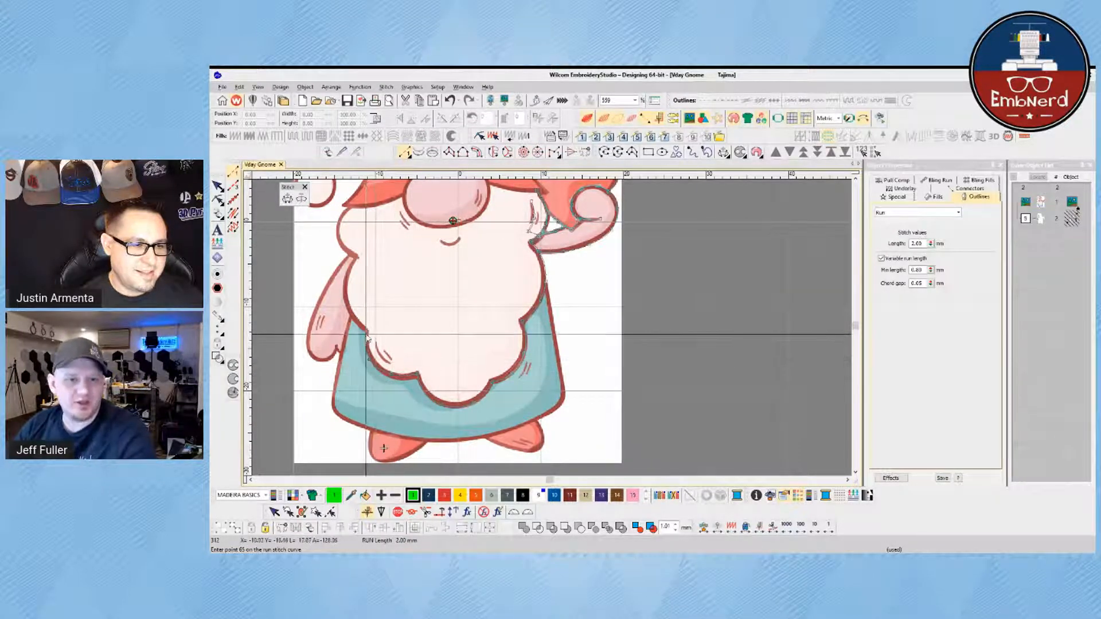
{"action": "left_click", "coordinate": [366, 331]}
{"action": "right_click", "coordinate": [353, 321]}
{"action": "right_click", "coordinate": [346, 281]}
{"action": "left_click", "coordinate": [354, 257]}
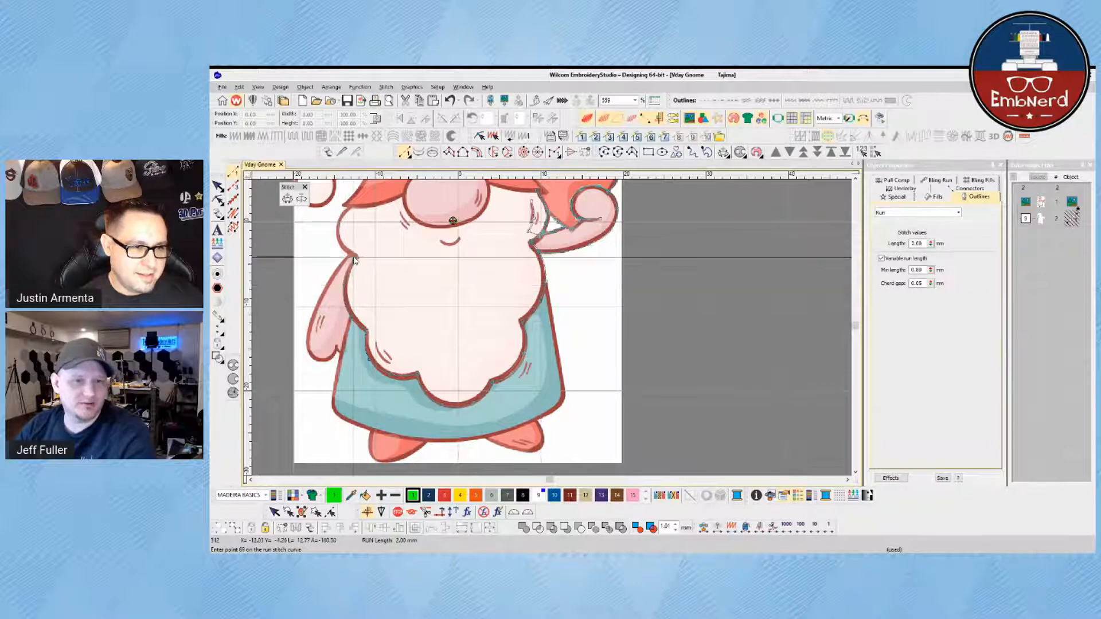
Step: Mark the notch above the lowered arm and run the stitch back down the beard's edge over the teal dress
{"action": "left_click", "coordinate": [356, 257]}
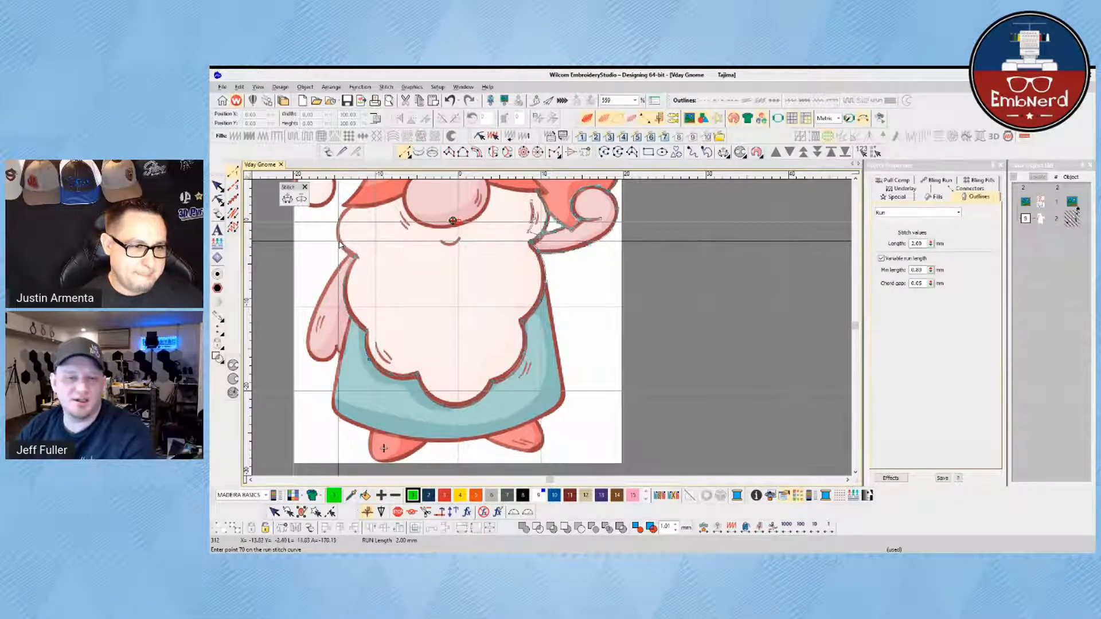
{"action": "left_click", "coordinate": [348, 254]}
{"action": "left_click", "coordinate": [356, 255]}
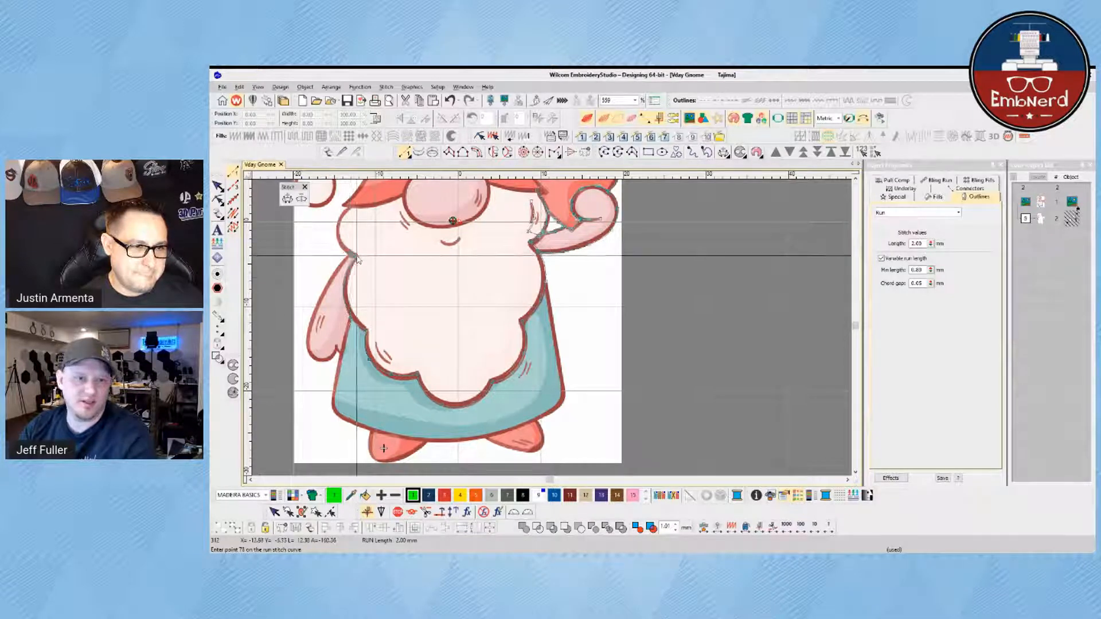
{"action": "right_click", "coordinate": [346, 279]}
{"action": "right_click", "coordinate": [349, 315]}
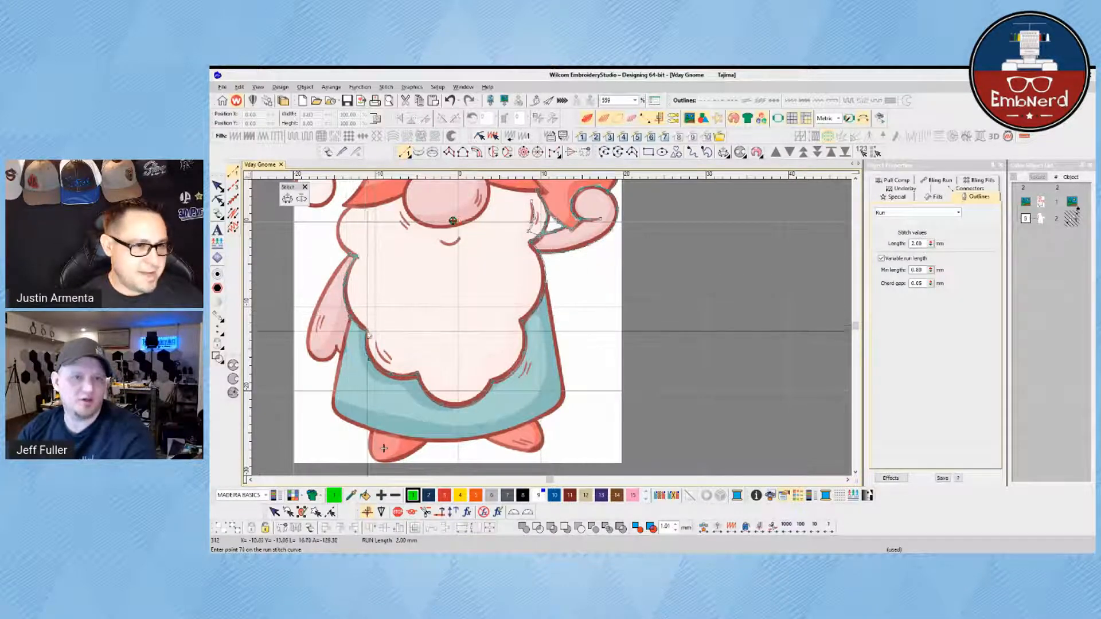
{"action": "left_click", "coordinate": [367, 331]}
{"action": "right_click", "coordinate": [368, 354]}
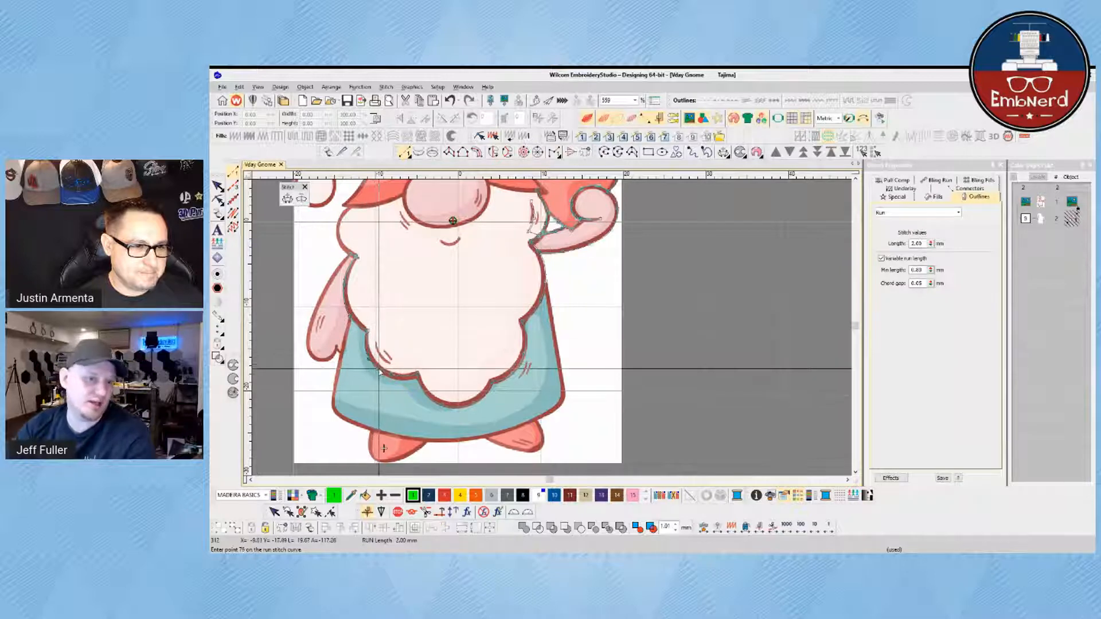
Step: Add the curved detail strokes on the beard's lower lobe beside the lowered arm, doubling back to the beard's edge
{"action": "right_click", "coordinate": [379, 370]}
{"action": "left_click", "coordinate": [392, 375]}
{"action": "left_click", "coordinate": [393, 363]}
{"action": "right_click", "coordinate": [383, 355]}
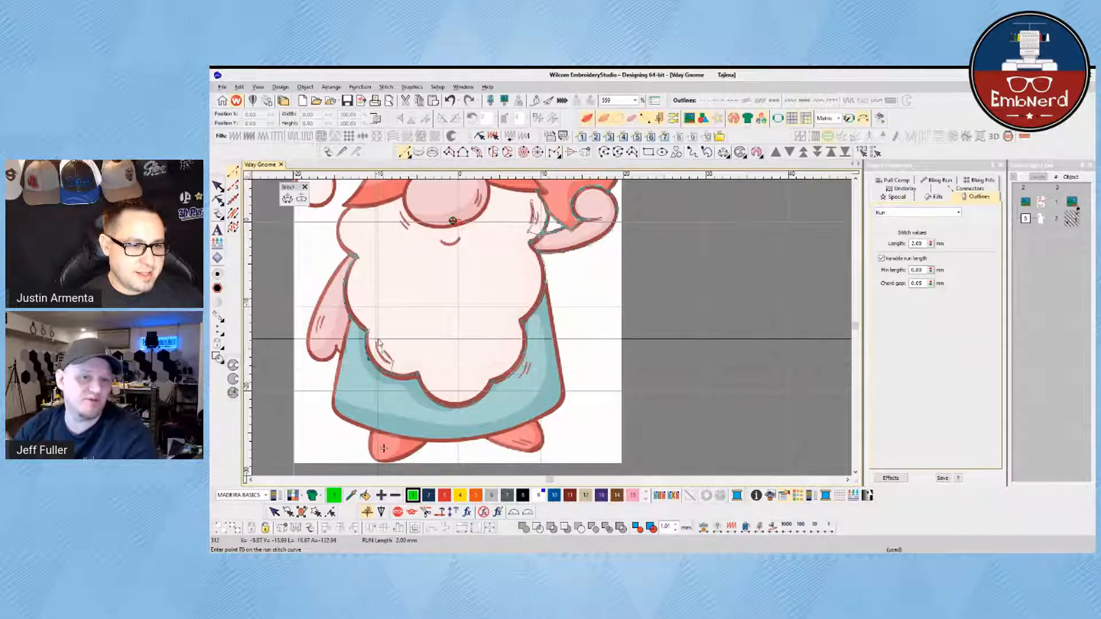
{"action": "left_click", "coordinate": [377, 339]}
{"action": "right_click", "coordinate": [384, 354]}
{"action": "left_click", "coordinate": [393, 362]}
Step: Continue the run stitch around the beard's lowest lobe to the notch on its far side
{"action": "left_click", "coordinate": [393, 376]}
{"action": "right_click", "coordinate": [406, 377]}
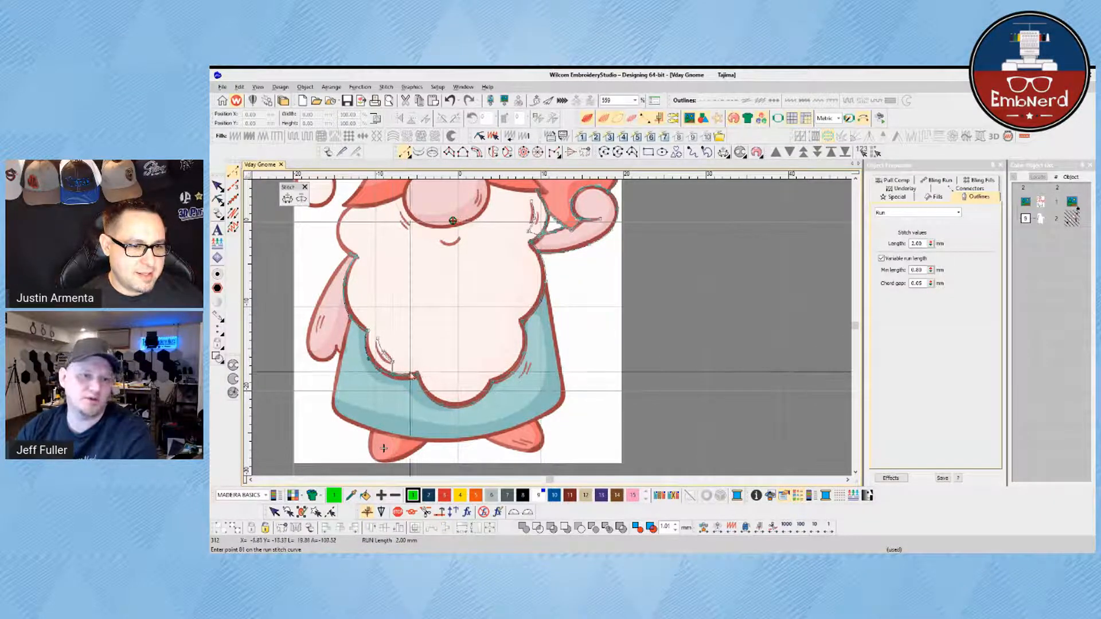
{"action": "left_click", "coordinate": [418, 373]}
{"action": "right_click", "coordinate": [445, 407]}
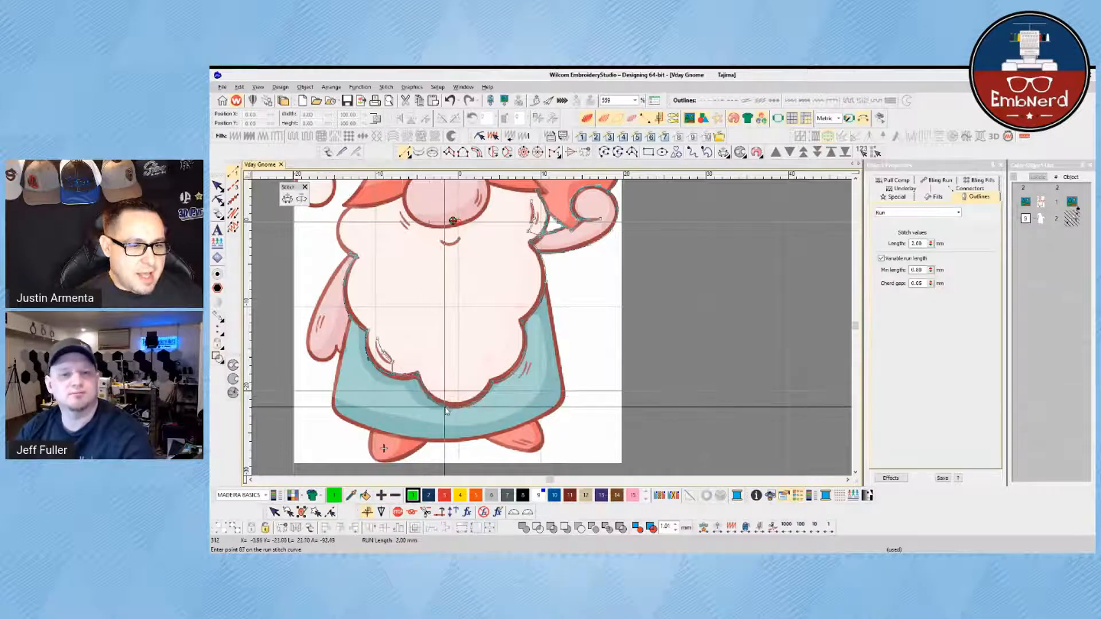
{"action": "right_click", "coordinate": [476, 403]}
{"action": "left_click", "coordinate": [492, 384]}
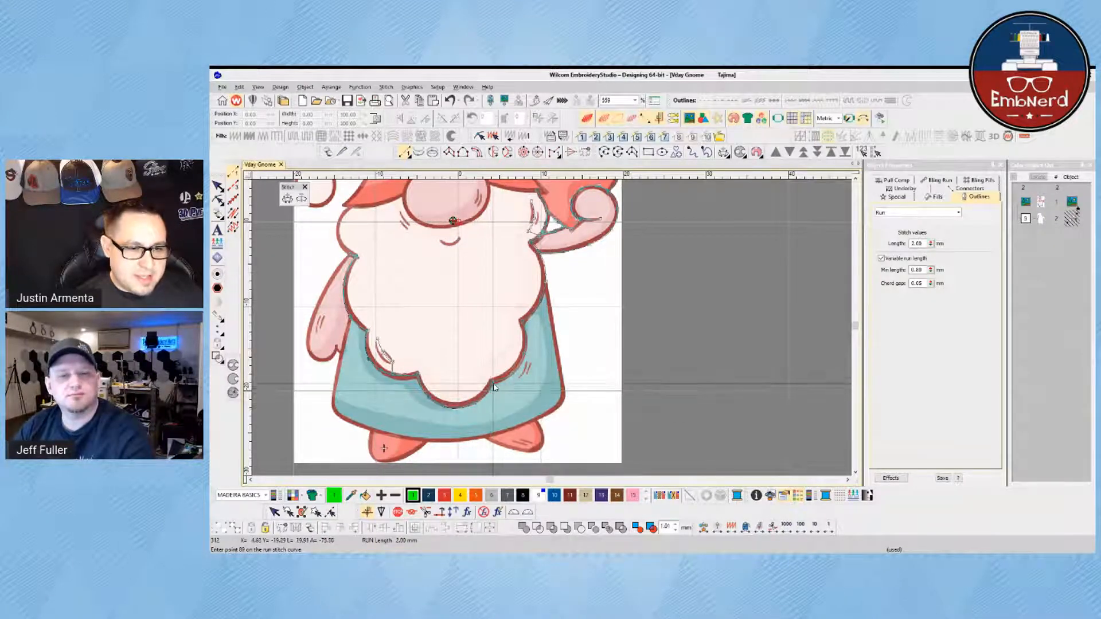
Step: Trace the beard's next lobe and add the short detail strokes on the teal dress beside it, returning to the edge
{"action": "right_click", "coordinate": [512, 375]}
{"action": "left_click", "coordinate": [522, 355]}
{"action": "left_click", "coordinate": [531, 359]}
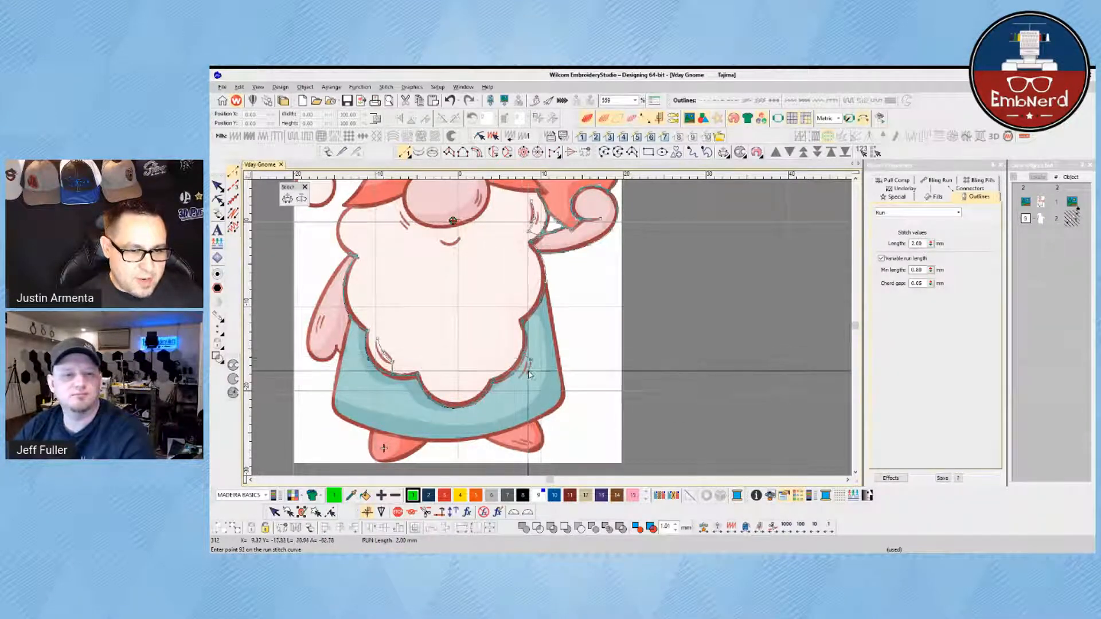
{"action": "right_click", "coordinate": [528, 371]}
{"action": "left_click", "coordinate": [522, 379]}
{"action": "left_click", "coordinate": [526, 377]}
{"action": "right_click", "coordinate": [529, 371]}
{"action": "left_click", "coordinate": [531, 361]}
{"action": "left_click", "coordinate": [523, 354]}
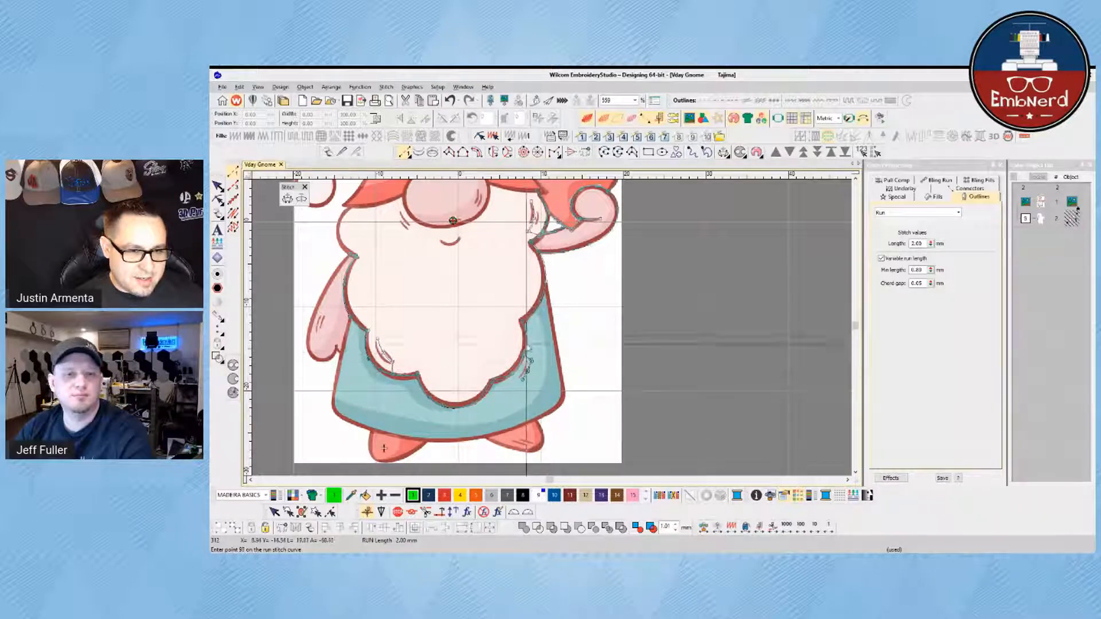
Step: Run the stitch up the beard's edge to the dress's upper corner below the raised arm
{"action": "right_click", "coordinate": [526, 342]}
{"action": "left_click", "coordinate": [521, 319]}
{"action": "left_click", "coordinate": [521, 319]}
{"action": "right_click", "coordinate": [540, 304]}
{"action": "left_click", "coordinate": [547, 281]}
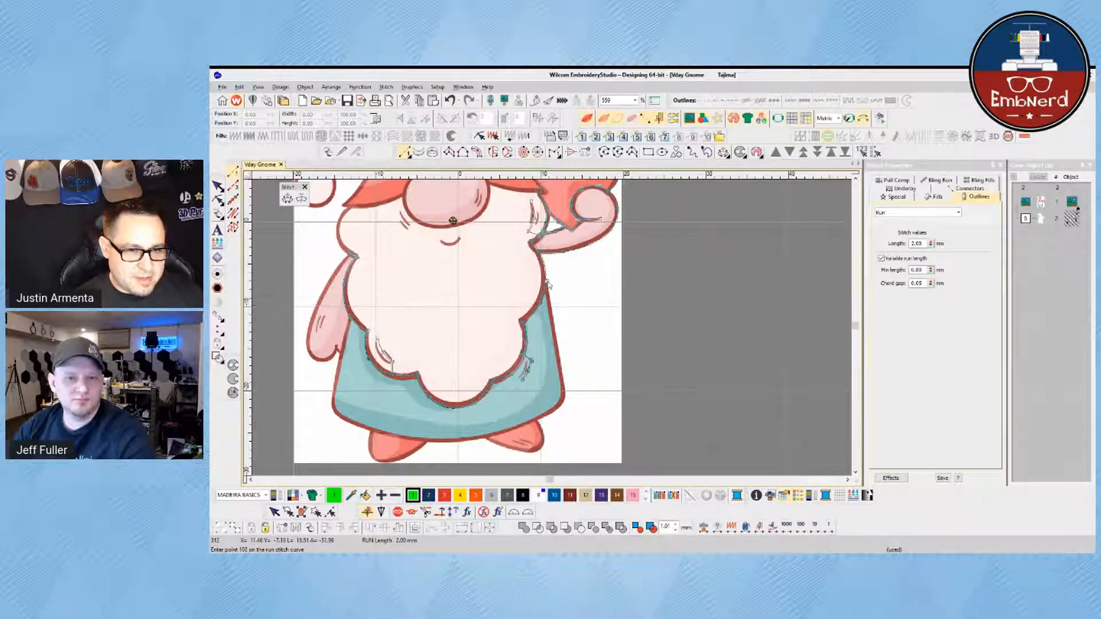
{"action": "key", "text": "Return"}
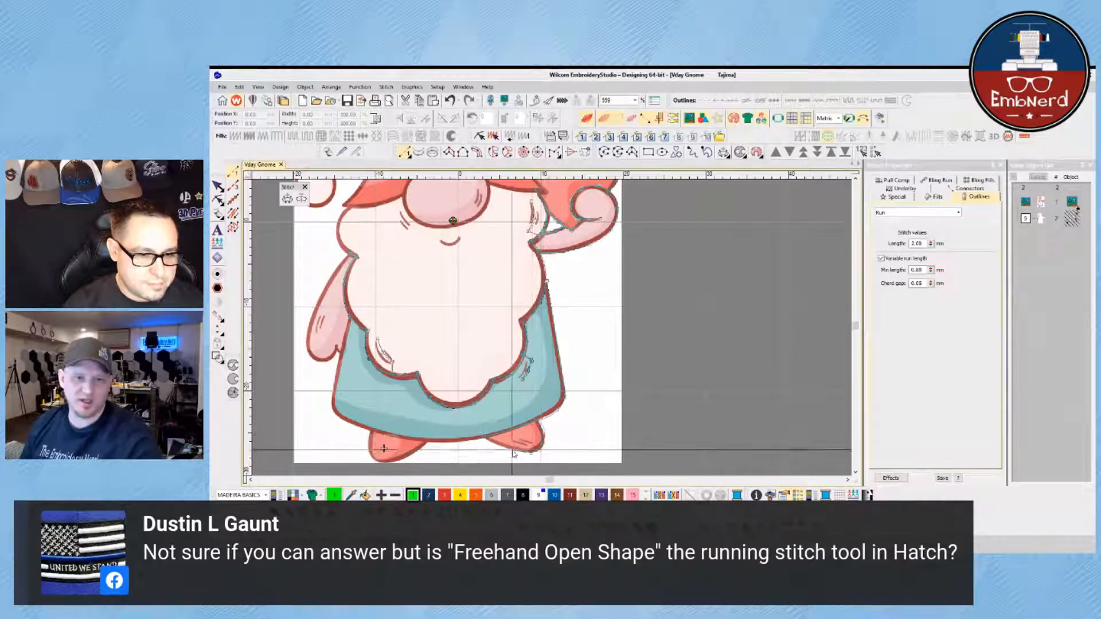
Step: Trace the outline of the foot on the lowered arm's side, from the hem around the toe and back to the hem
{"action": "right_click", "coordinate": [370, 448]}
{"action": "right_click", "coordinate": [373, 460]}
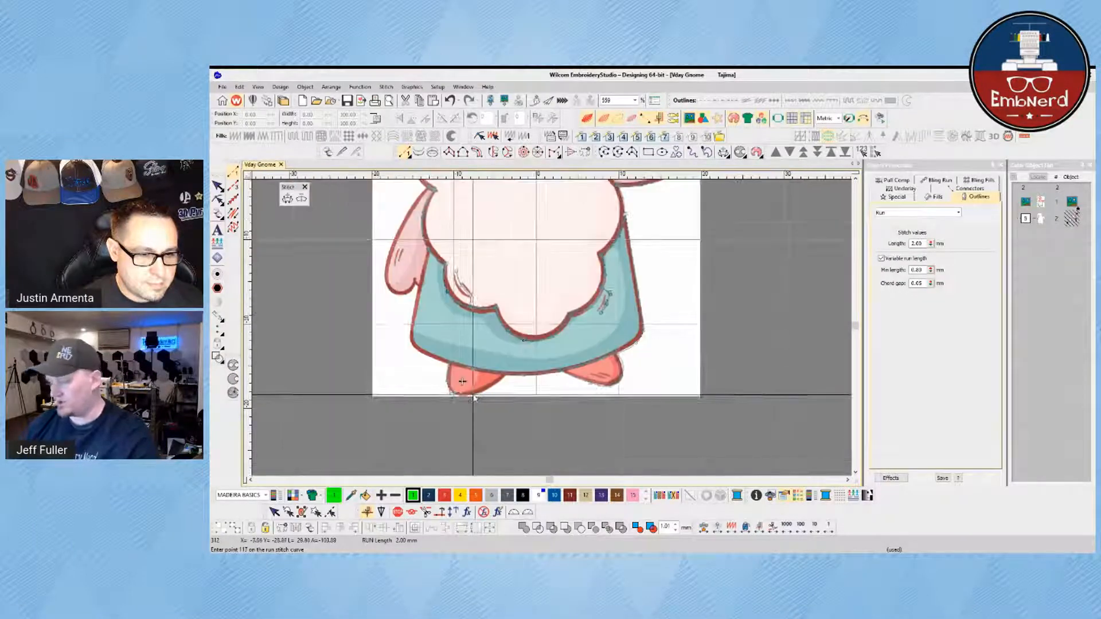
{"action": "key", "text": "BackSpace"}
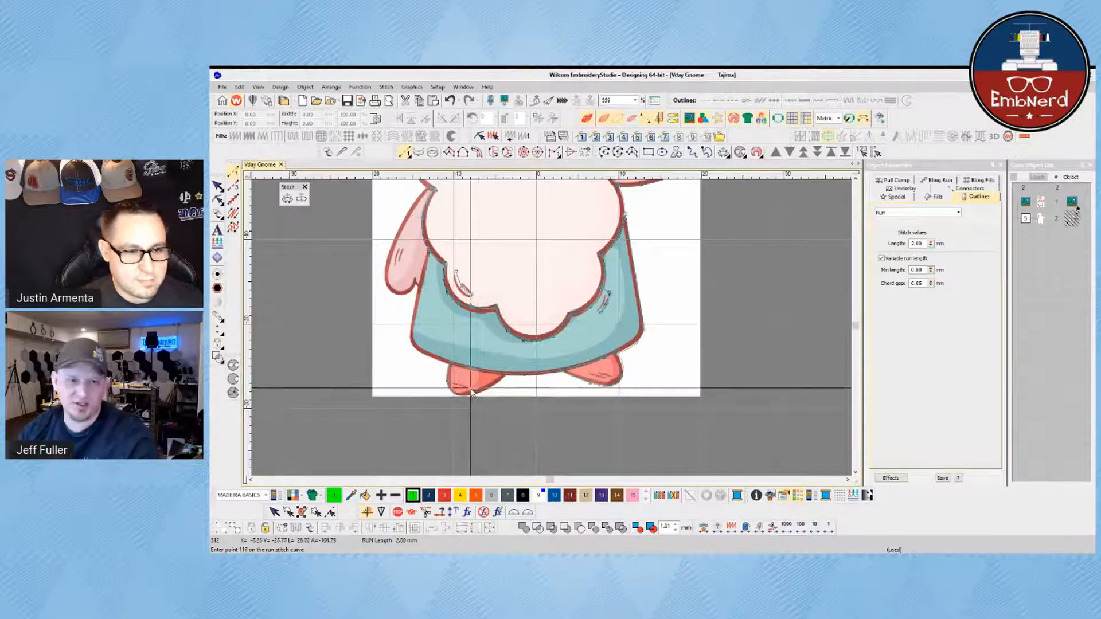
{"action": "left_click", "coordinate": [505, 375]}
{"action": "right_click", "coordinate": [484, 390]}
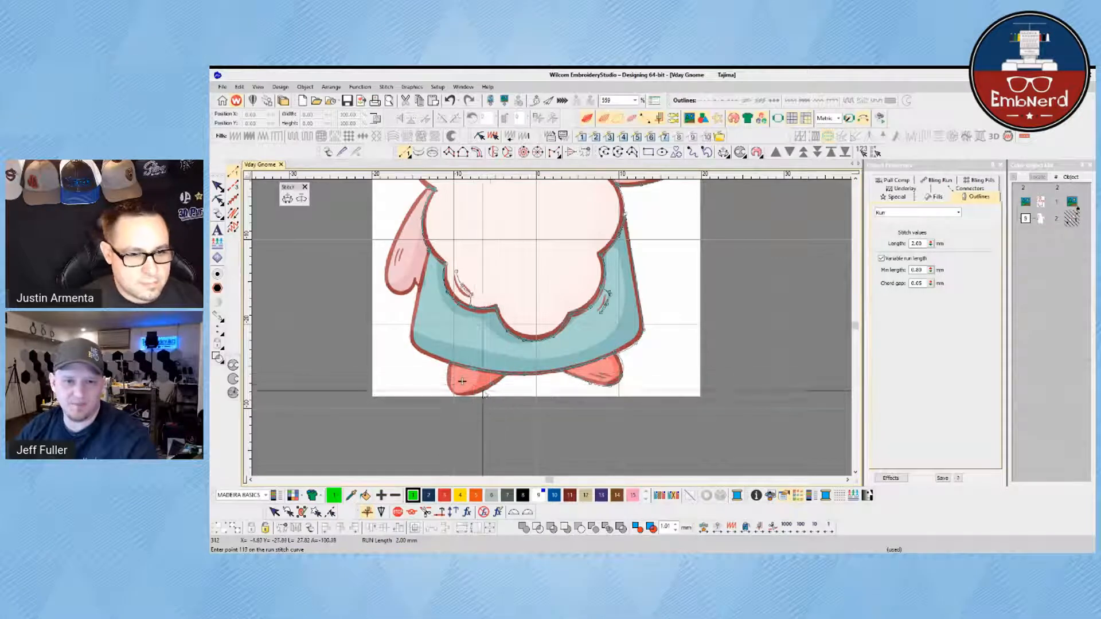
{"action": "right_click", "coordinate": [465, 395]}
{"action": "right_click", "coordinate": [450, 392]}
{"action": "right_click", "coordinate": [448, 379]}
{"action": "left_click", "coordinate": [450, 364]}
Step: Continue the run stitch along the hem, around the dress's corner and up its side to the beard
{"action": "right_click", "coordinate": [423, 354]}
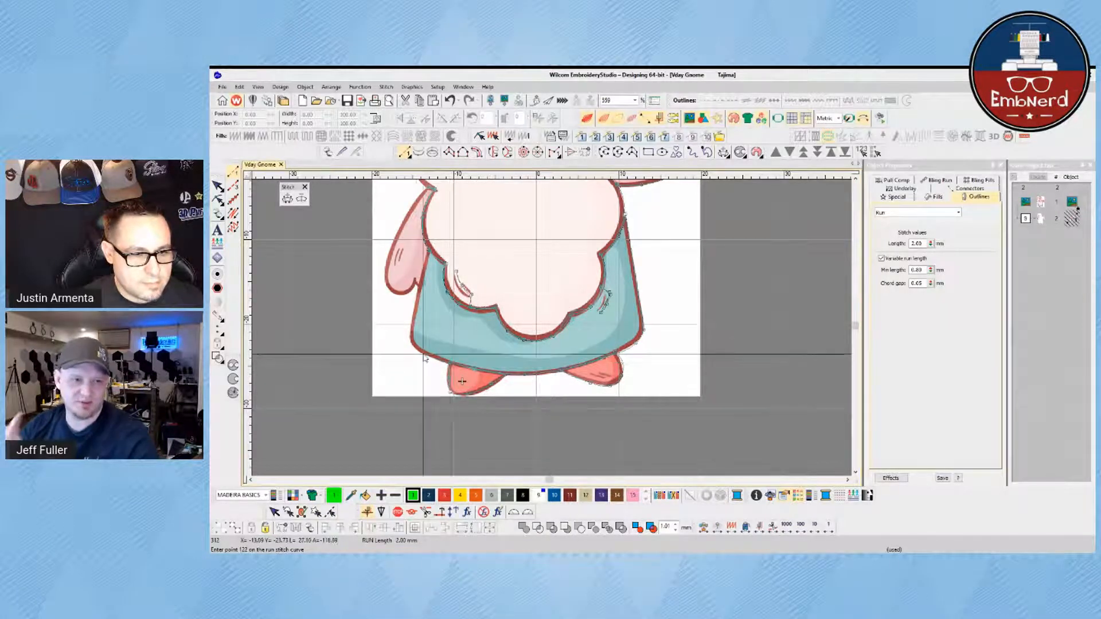
{"action": "right_click", "coordinate": [414, 348]}
{"action": "left_click", "coordinate": [427, 252]}
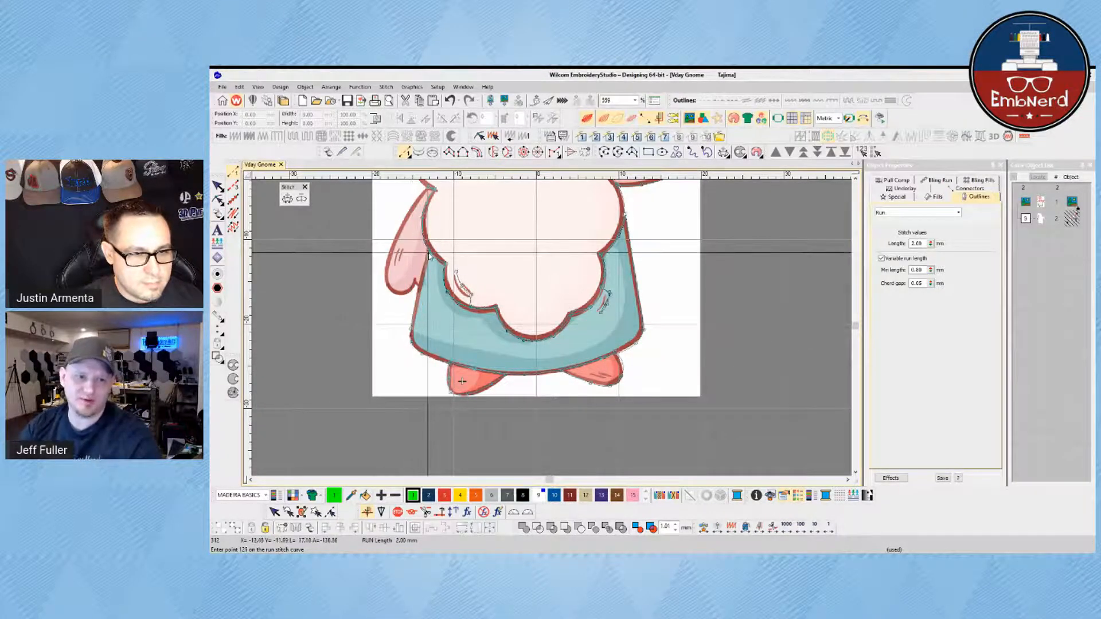
{"action": "left_click", "coordinate": [428, 252]}
Step: Trace the lowered arm from the dress edge around its rounded tip and up its outer edge
{"action": "left_click", "coordinate": [419, 287]}
{"action": "left_click", "coordinate": [415, 279]}
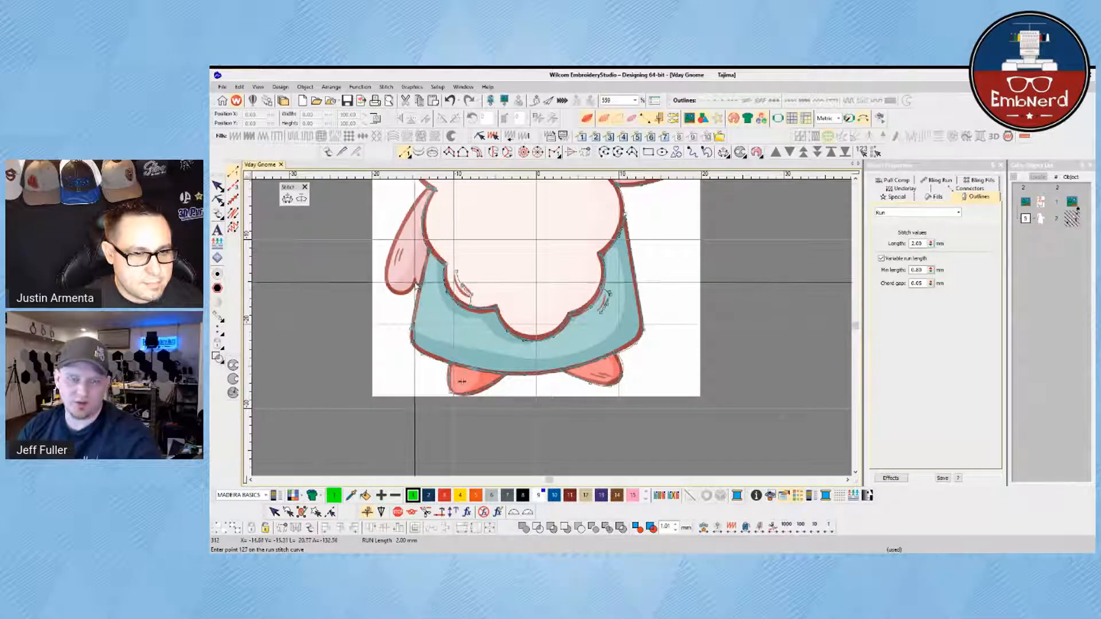
{"action": "right_click", "coordinate": [413, 288]}
{"action": "right_click", "coordinate": [401, 295]}
{"action": "right_click", "coordinate": [389, 288]}
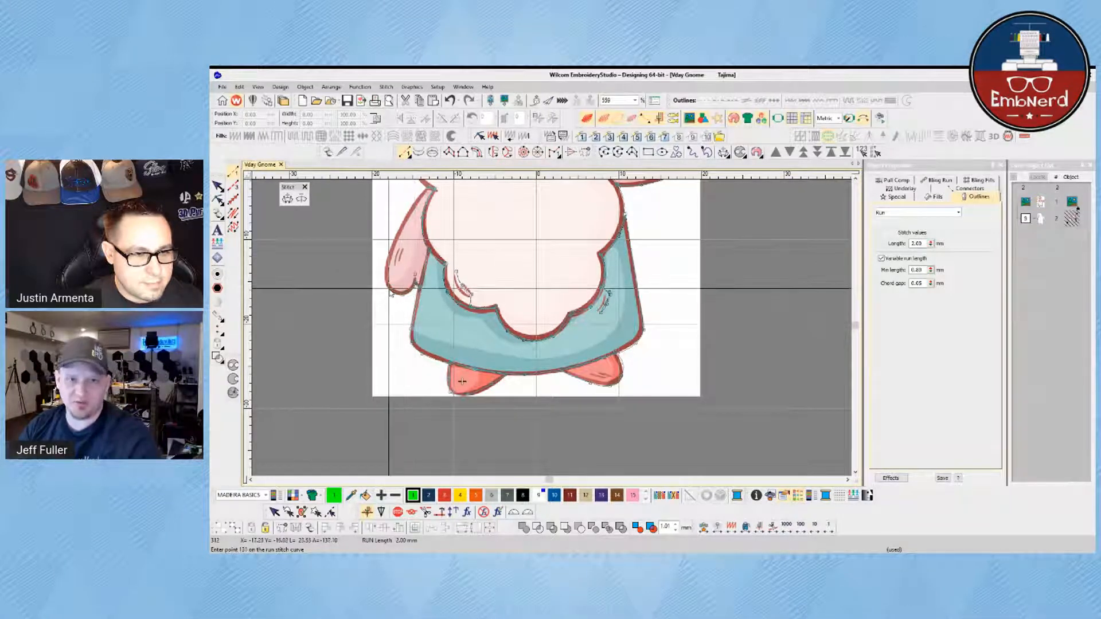
{"action": "right_click", "coordinate": [385, 272]}
{"action": "right_click", "coordinate": [399, 227]}
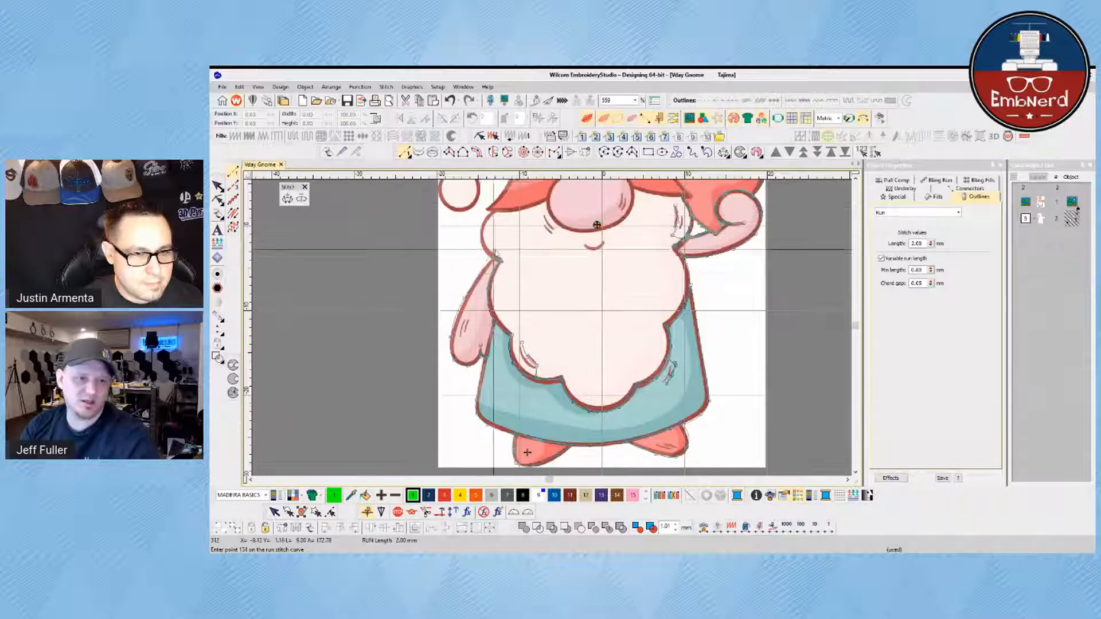
Step: Trace the beard's upper lobe from the lowered arm's shoulder up to the hat and back to the notch
{"action": "left_click", "coordinate": [491, 258]}
{"action": "left_click", "coordinate": [492, 255]}
{"action": "right_click", "coordinate": [481, 232]}
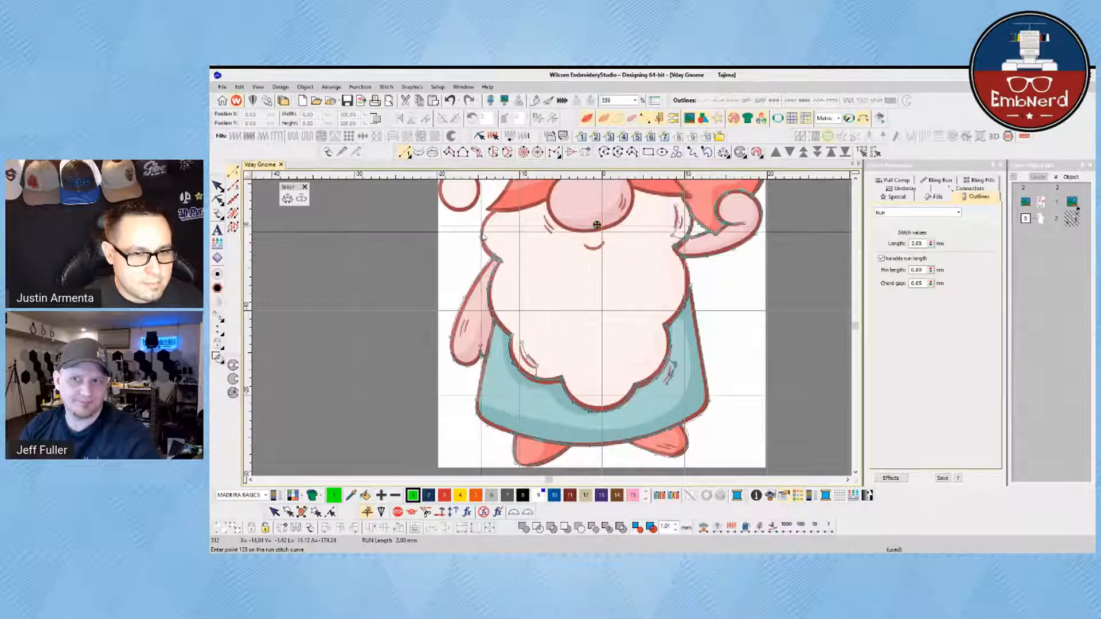
{"action": "left_click", "coordinate": [494, 210]}
{"action": "right_click", "coordinate": [481, 234]}
{"action": "left_click", "coordinate": [493, 258]}
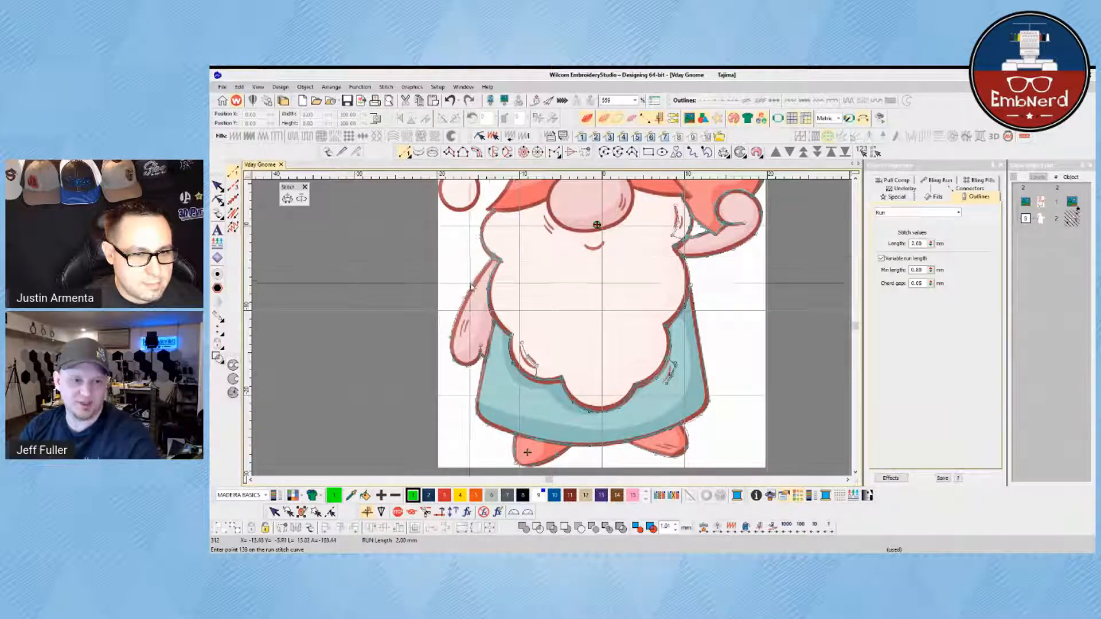
Step: Run back down the lowered arm, add its inner detail strokes and return to its outer edge
{"action": "left_click", "coordinate": [465, 298]}
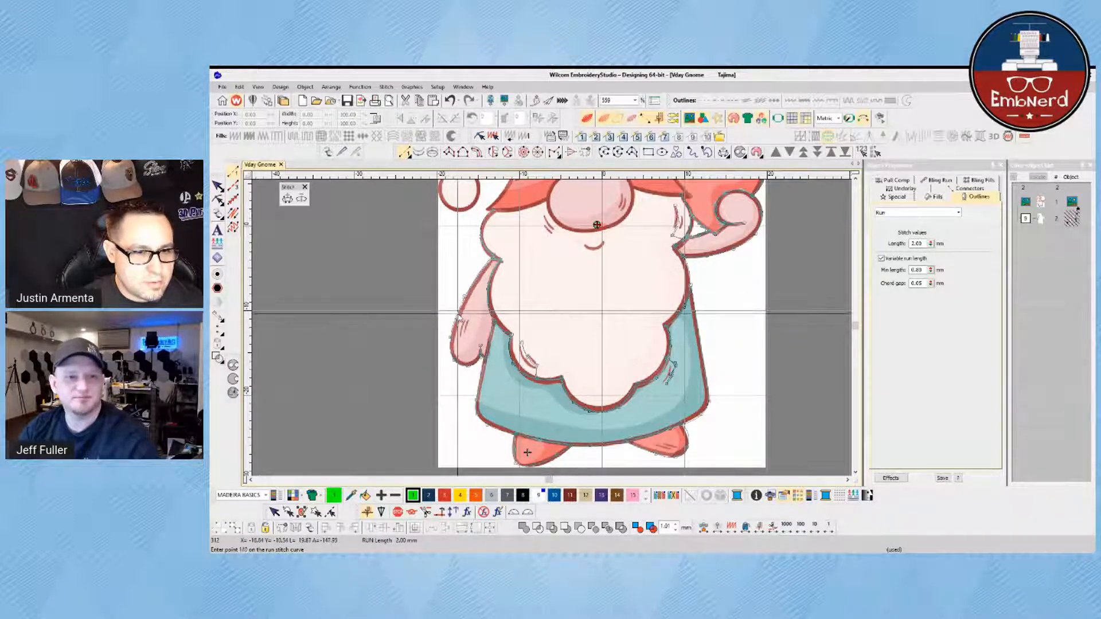
{"action": "left_click", "coordinate": [468, 318]}
{"action": "right_click", "coordinate": [463, 329]}
{"action": "left_click", "coordinate": [463, 341]}
{"action": "right_click", "coordinate": [464, 331]}
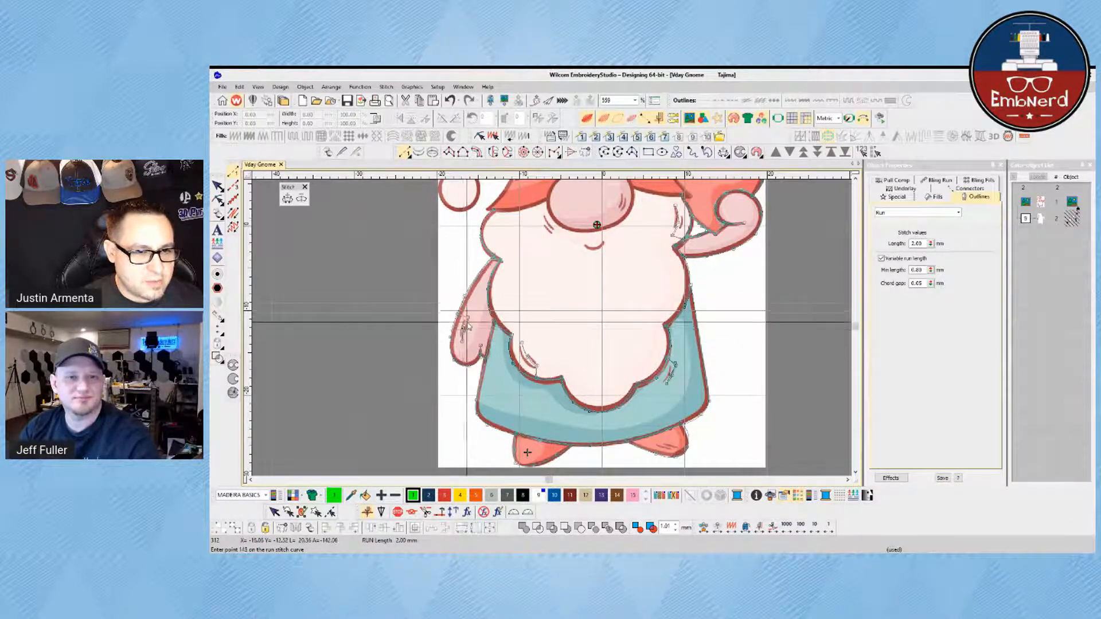
{"action": "left_click", "coordinate": [467, 318]}
{"action": "right_click", "coordinate": [458, 313]}
{"action": "right_click", "coordinate": [451, 337]}
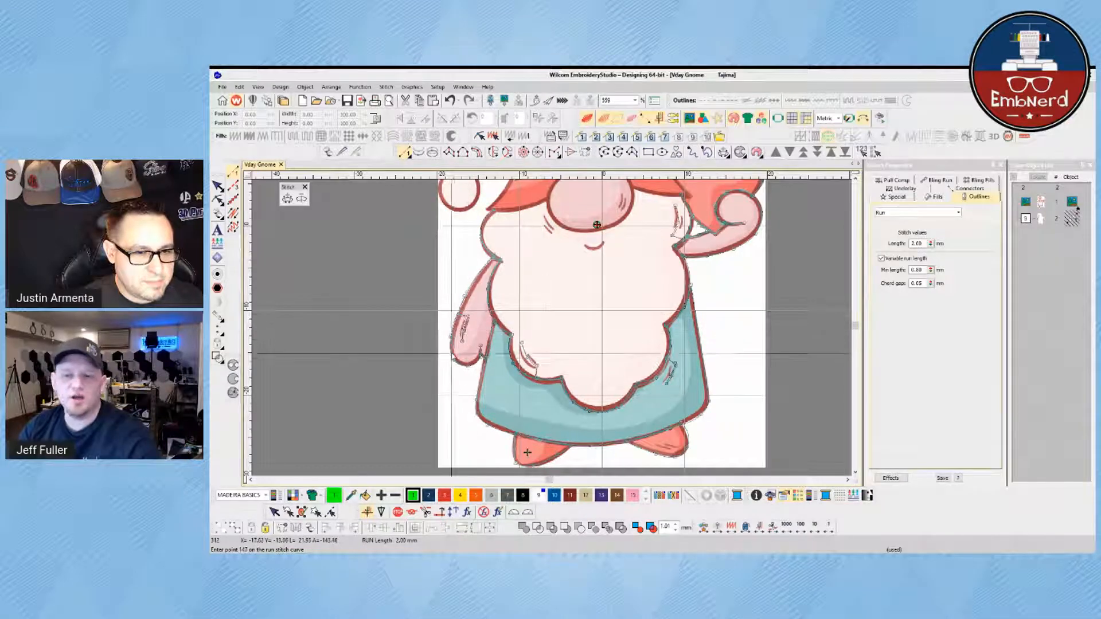
Step: Try continuing the run stitch around the lowered arm's tip, down the dress's side and along the hem to the foot
{"action": "right_click", "coordinate": [454, 360]}
{"action": "right_click", "coordinate": [467, 366]}
{"action": "right_click", "coordinate": [481, 357]}
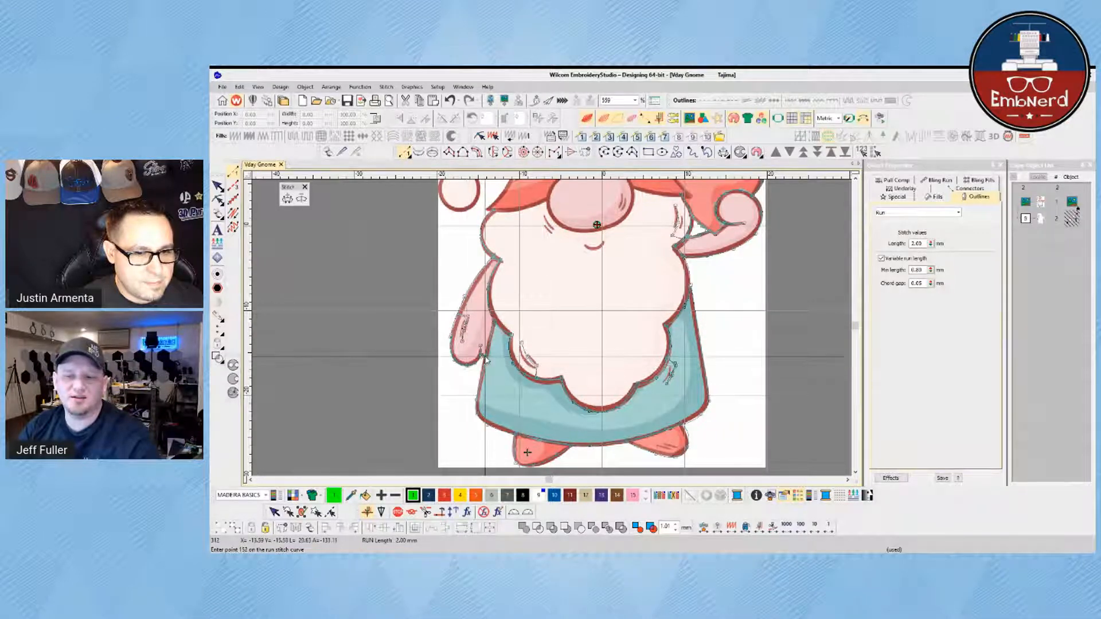
{"action": "left_click", "coordinate": [489, 363]}
{"action": "left_click", "coordinate": [477, 406]}
{"action": "right_click", "coordinate": [480, 419]}
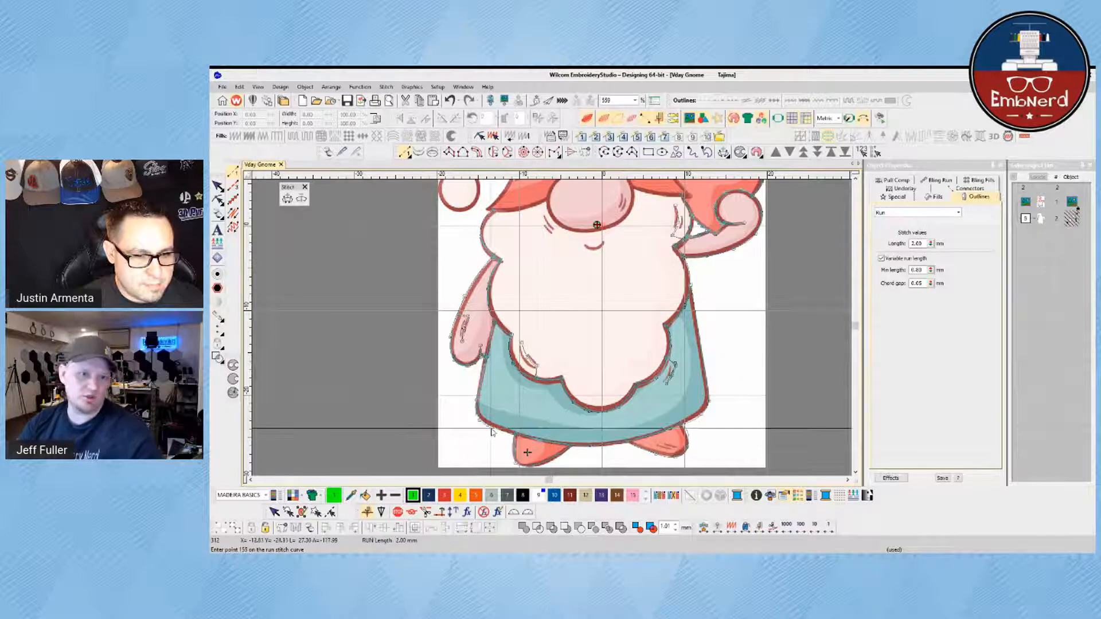
{"action": "right_click", "coordinate": [493, 430]}
{"action": "left_click", "coordinate": [515, 434]}
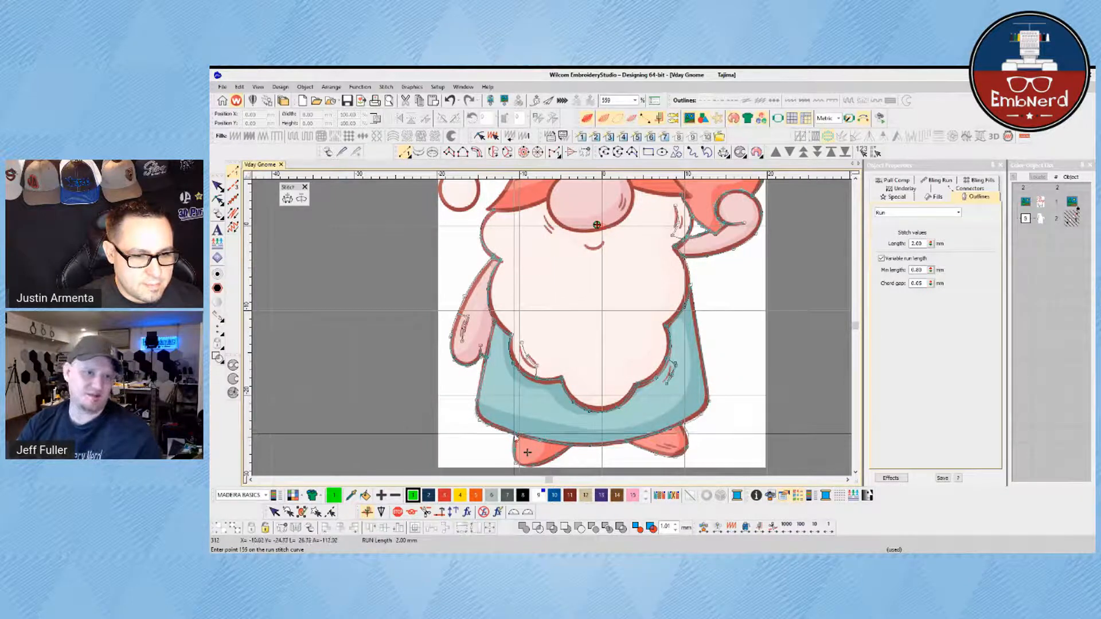
Step: Remove the latest run stitch points back to the lowered arm's outer edge
{"action": "scroll", "coordinate": [515, 435], "scroll_direction": "down", "scroll_amount": 1}
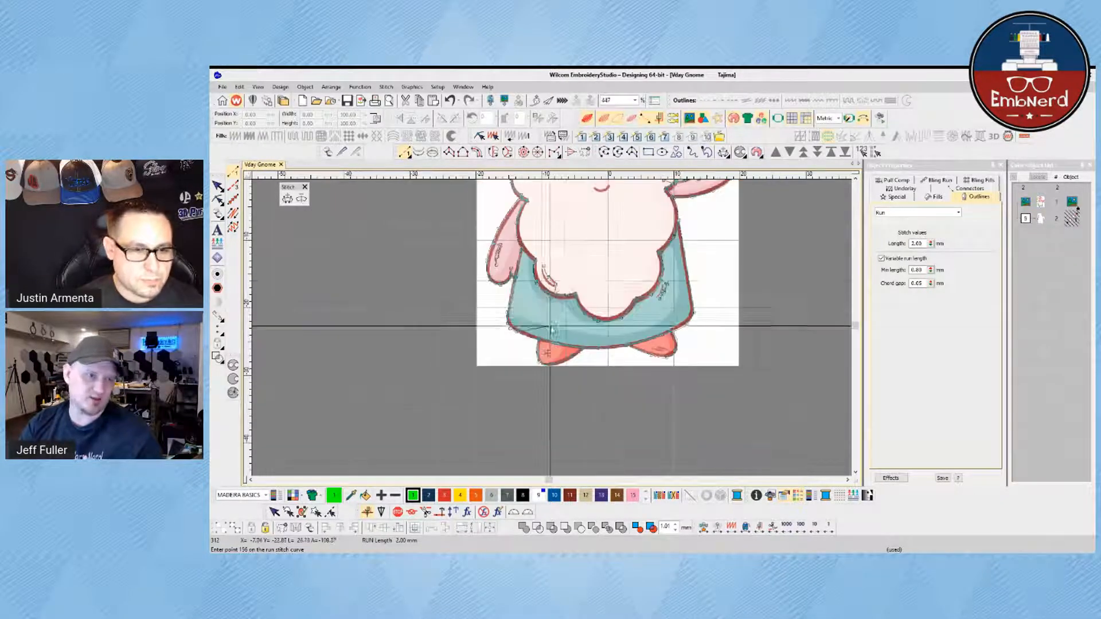
{"action": "left_click_drag", "start_coordinate": [573, 216], "coordinate": [558, 285]}
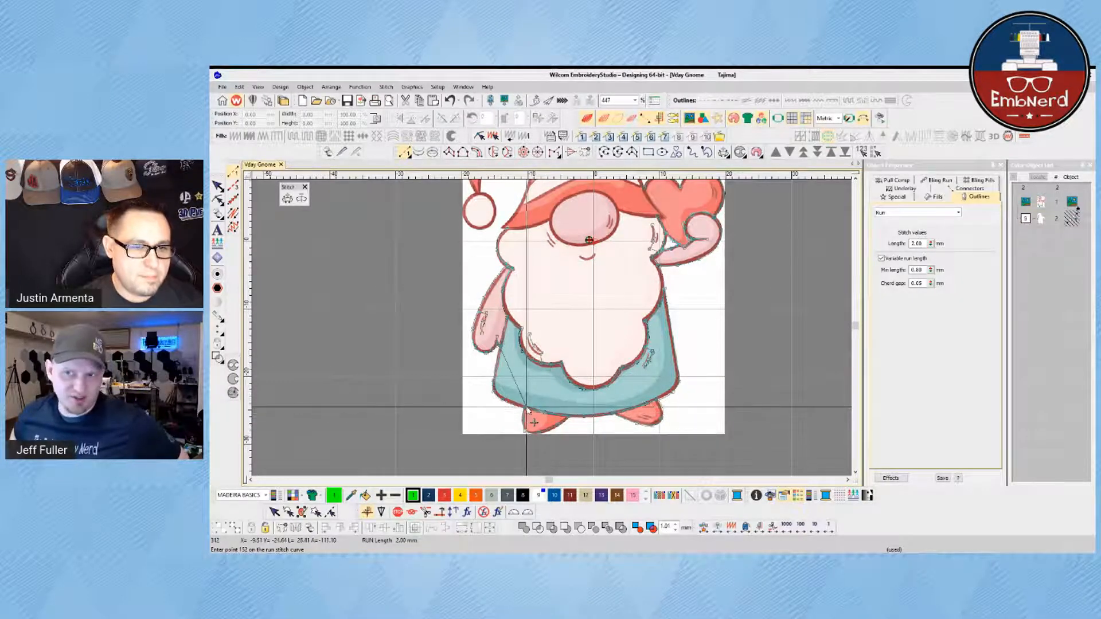
{"action": "key", "text": "BackSpace"}
{"action": "key", "text": "BackSpace"}
{"action": "key", "text": "BackSpace"}
{"action": "key", "text": "BackSpace"}
{"action": "key", "text": "BackSpace"}
{"action": "key", "text": "BackSpace"}
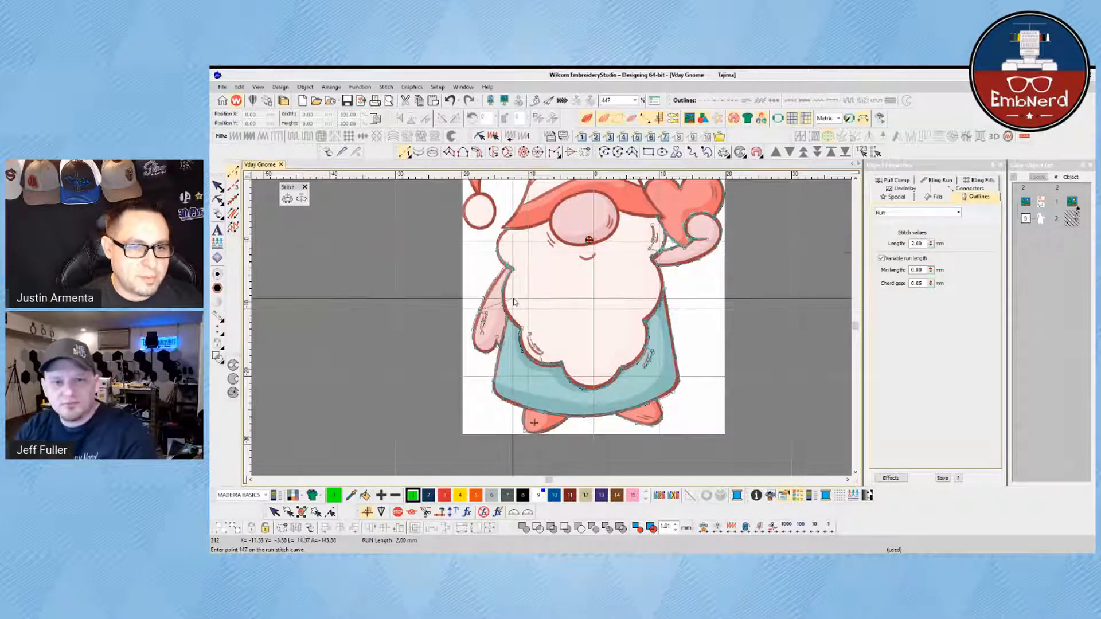
{"action": "left_click_drag", "start_coordinate": [690, 209], "coordinate": [631, 276]}
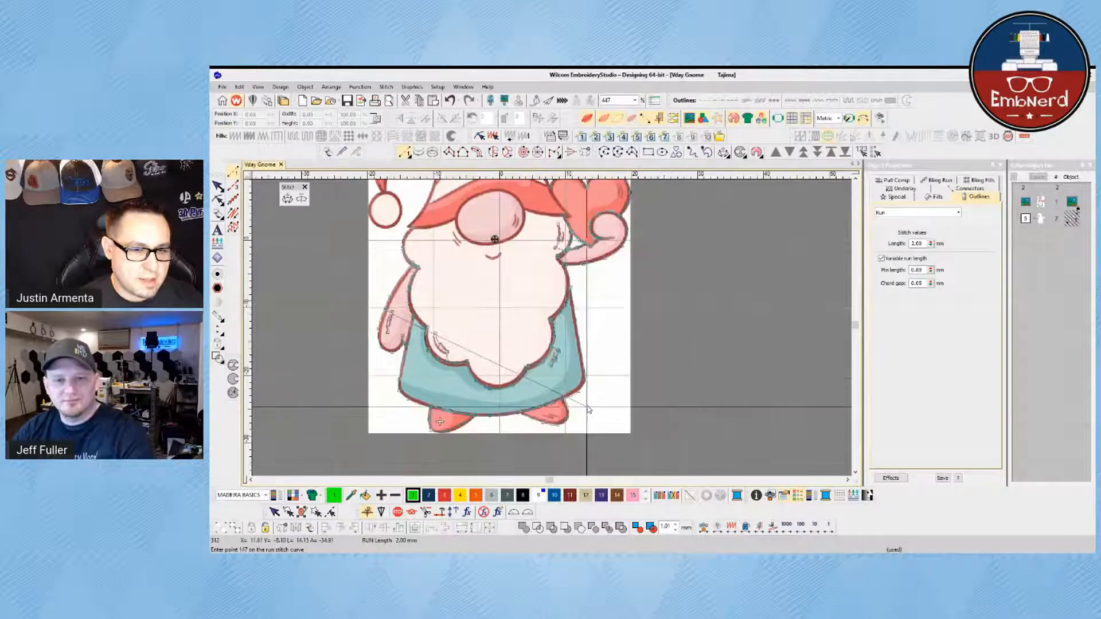
{"action": "key", "text": "c"}
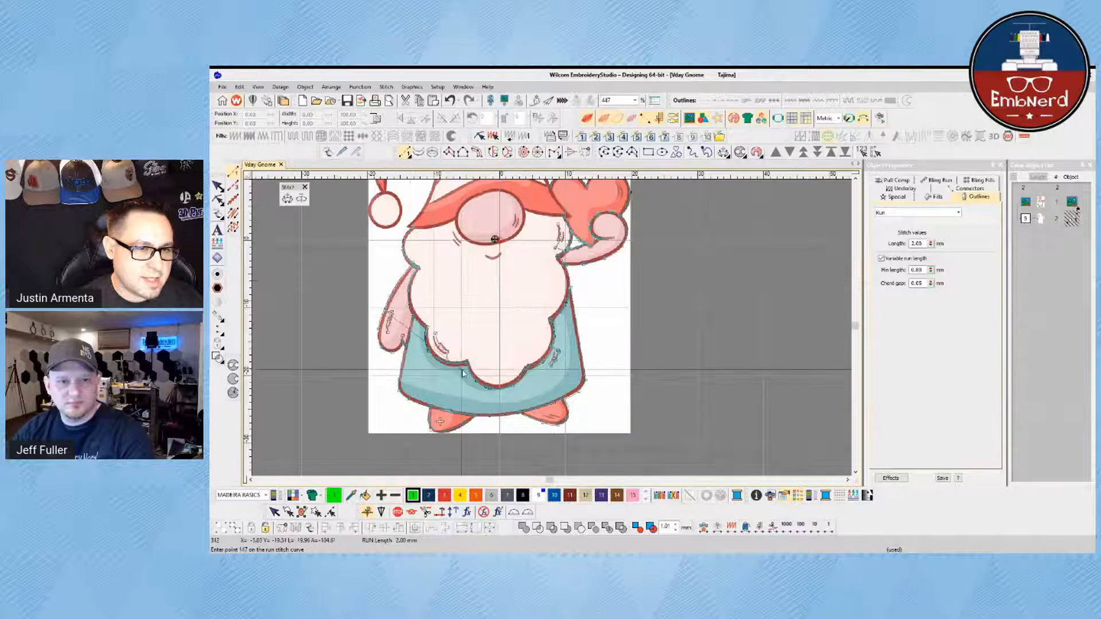
Step: Retrace the lowered arm's rounded tip from its outer edge to the side of the dress
{"action": "left_click", "coordinate": [383, 346]}
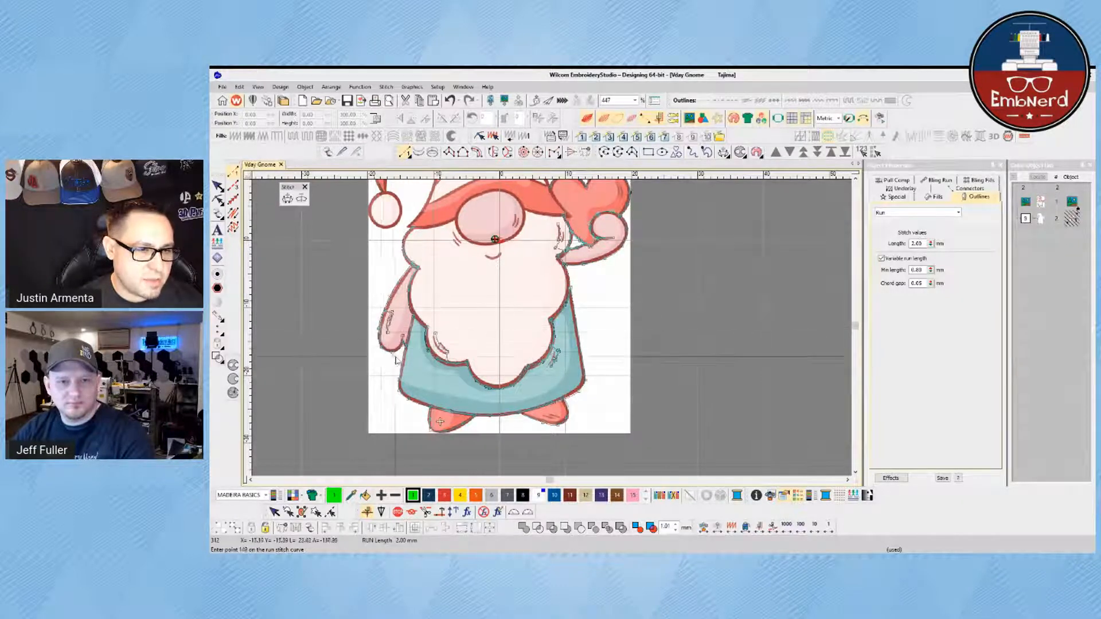
{"action": "left_click", "coordinate": [391, 351]}
{"action": "left_click", "coordinate": [402, 346]}
{"action": "left_click", "coordinate": [403, 344]}
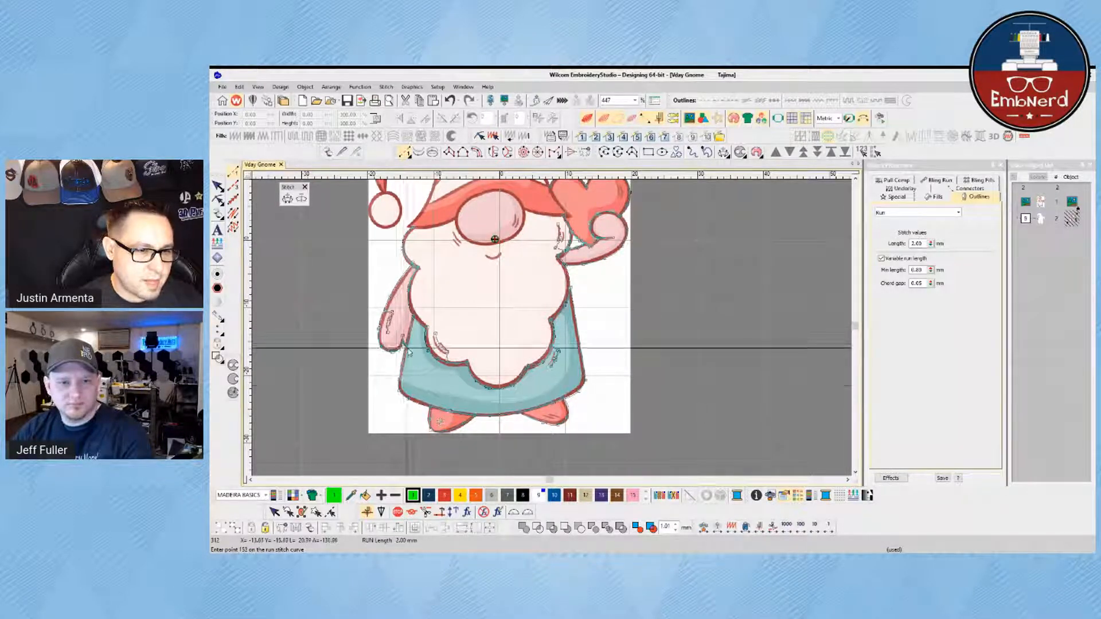
Step: Continue the run stitch down the dress's side below the lowered arm, around the hem corner and around the nearest foot
{"action": "left_click", "coordinate": [405, 347]}
{"action": "left_click", "coordinate": [398, 387]}
{"action": "left_click", "coordinate": [399, 394]}
{"action": "left_click", "coordinate": [403, 402]}
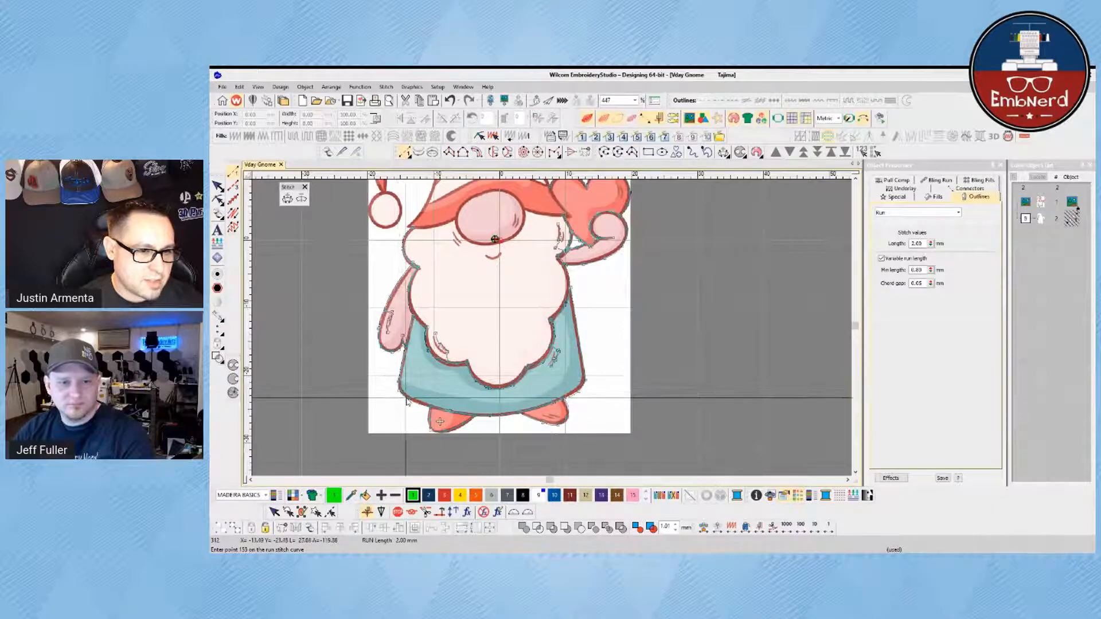
{"action": "left_click", "coordinate": [414, 408]}
{"action": "left_click", "coordinate": [428, 421]}
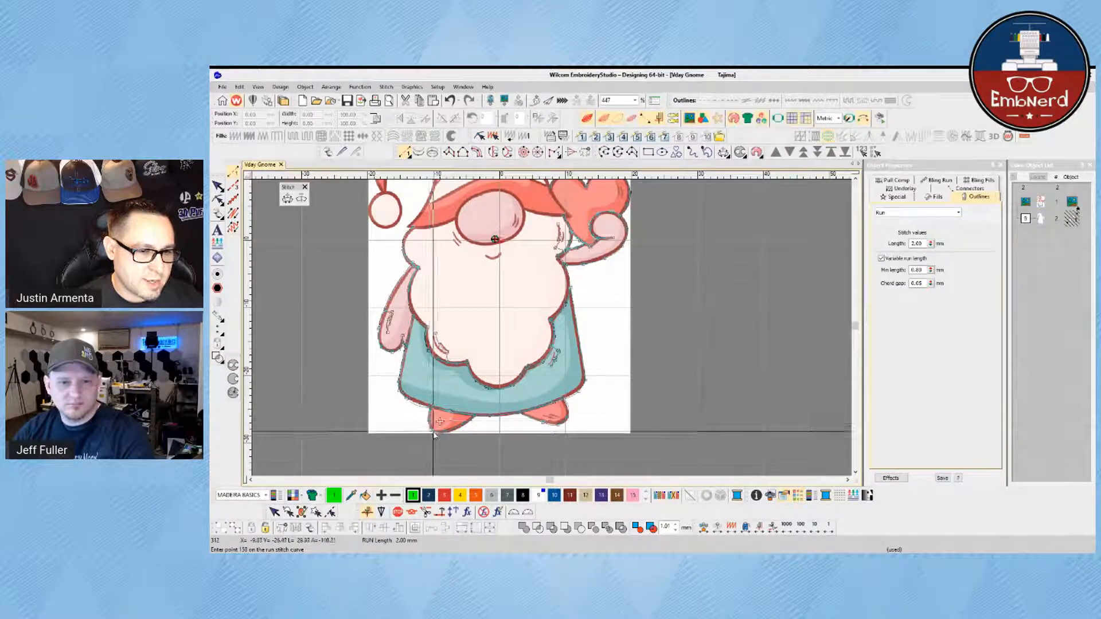
{"action": "left_click", "coordinate": [470, 424]}
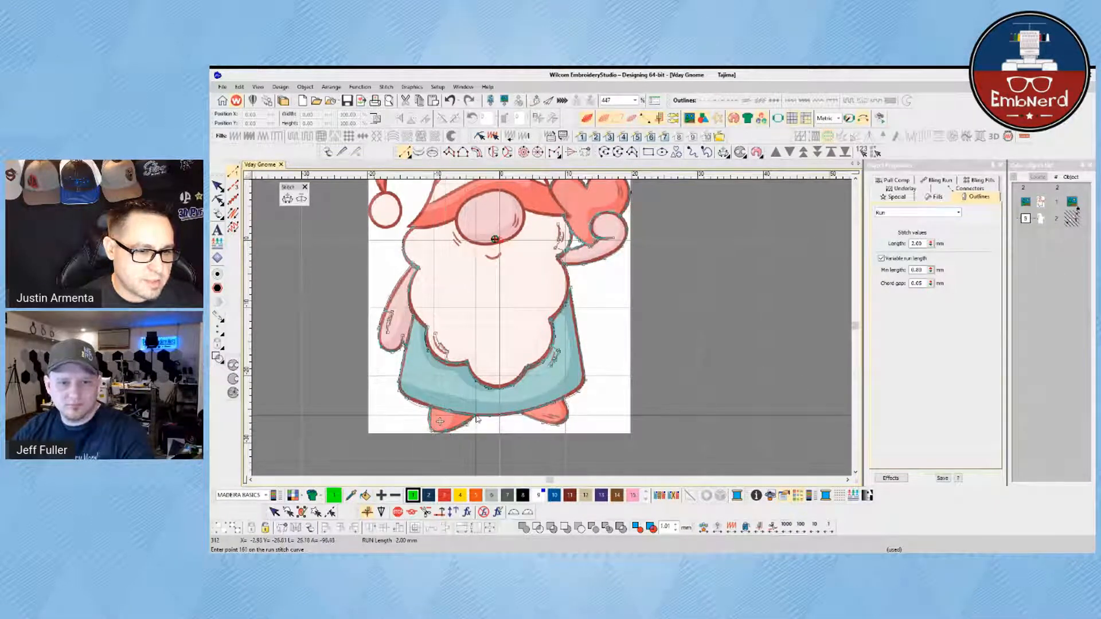
{"action": "left_click", "coordinate": [474, 421]}
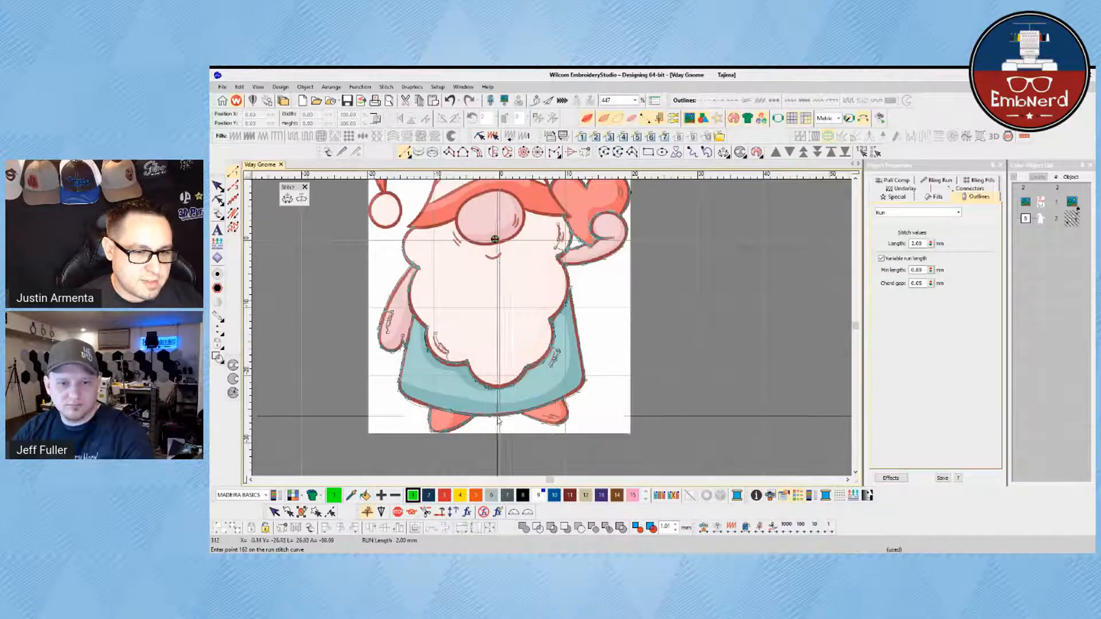
Step: Continue the run stitch along the hem between the feet and around the outline of the second foot
{"action": "left_click", "coordinate": [498, 415]}
{"action": "left_click", "coordinate": [521, 413]}
{"action": "left_click", "coordinate": [543, 423]}
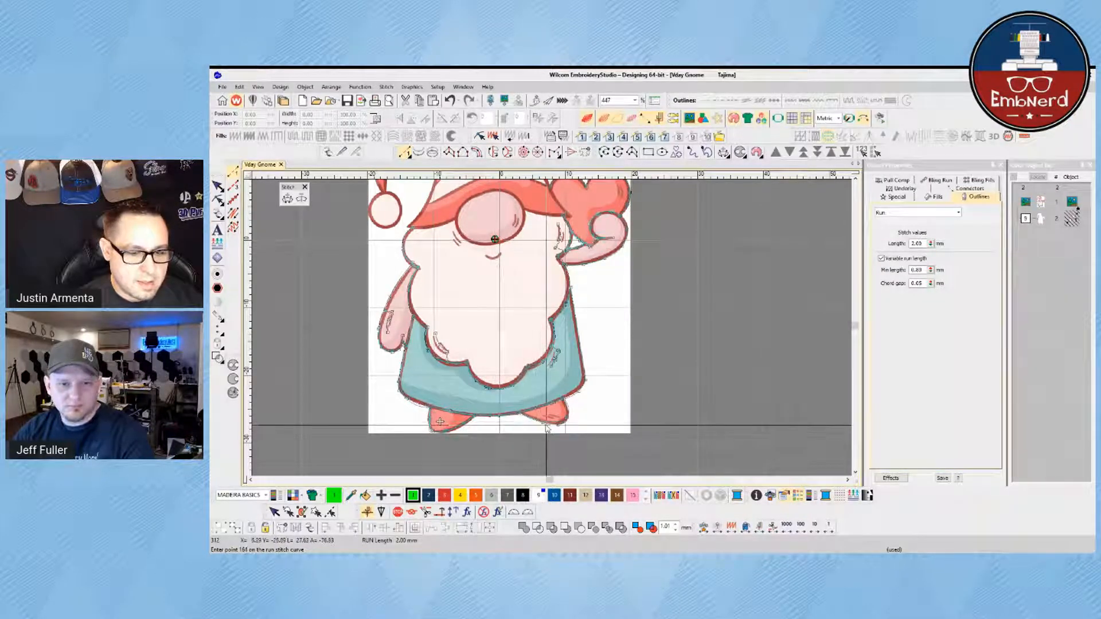
{"action": "left_click", "coordinate": [555, 426]}
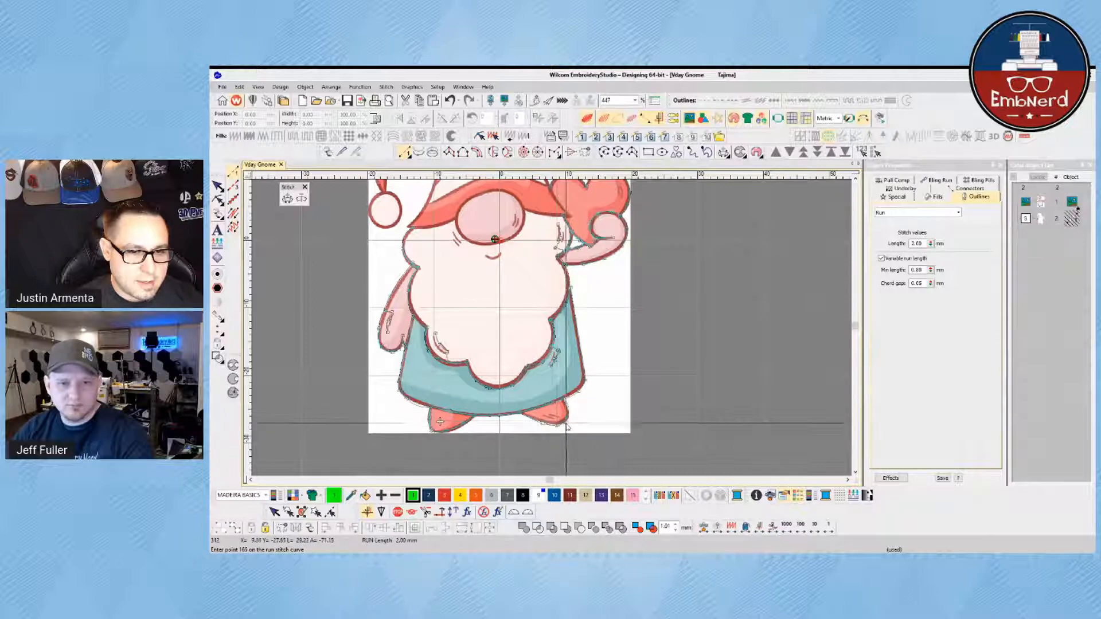
{"action": "left_click", "coordinate": [565, 417]}
{"action": "left_click", "coordinate": [568, 408]}
Step: Run around the dress's other hem corner and up its side to where the raised arm begins
{"action": "left_click", "coordinate": [572, 401]}
{"action": "left_click", "coordinate": [580, 396]}
{"action": "left_click", "coordinate": [584, 383]}
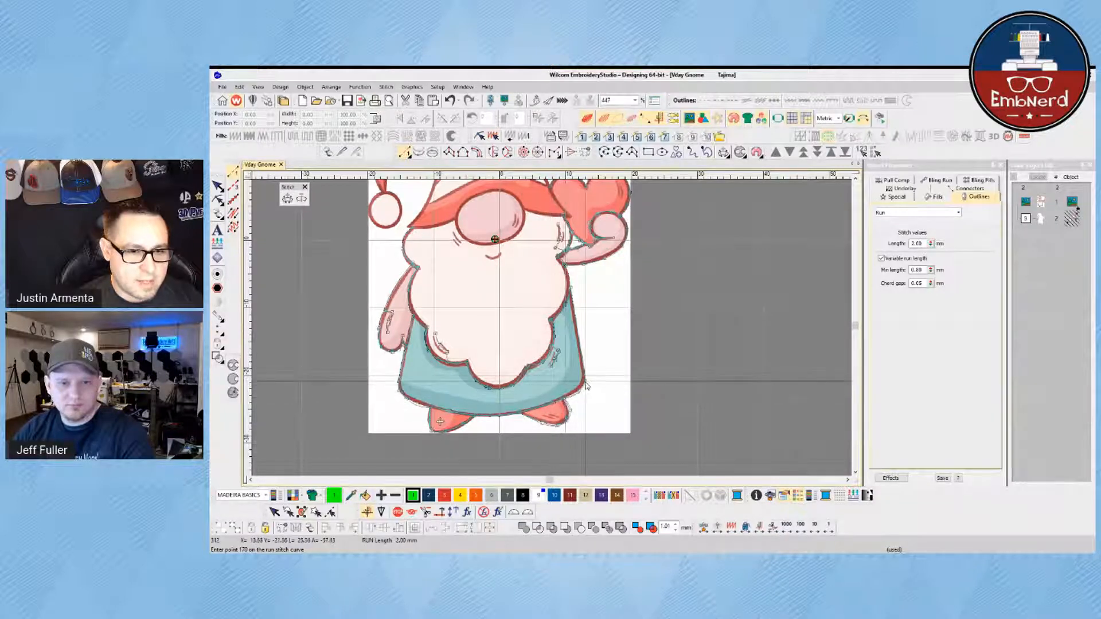
{"action": "left_click", "coordinate": [585, 374]}
{"action": "left_click", "coordinate": [571, 290]}
{"action": "left_click", "coordinate": [571, 279]}
{"action": "left_click", "coordinate": [565, 265]}
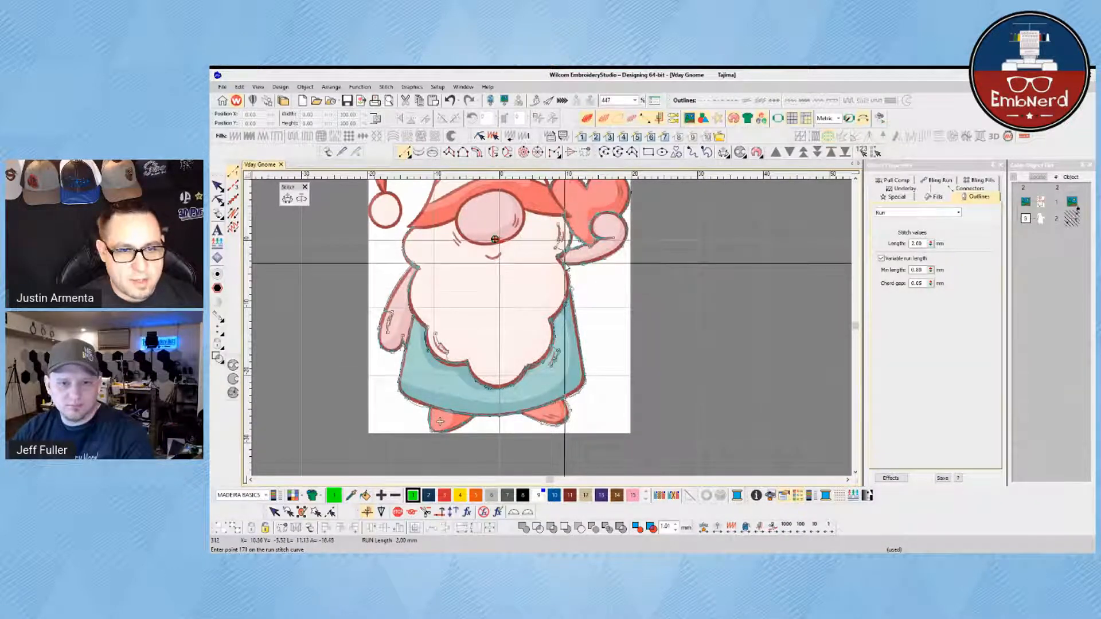
Step: Trace the underside of the raised arm, the outside of the hand and the heart's outer edge
{"action": "left_click", "coordinate": [587, 257]}
{"action": "left_click", "coordinate": [605, 257]}
{"action": "left_click", "coordinate": [622, 246]}
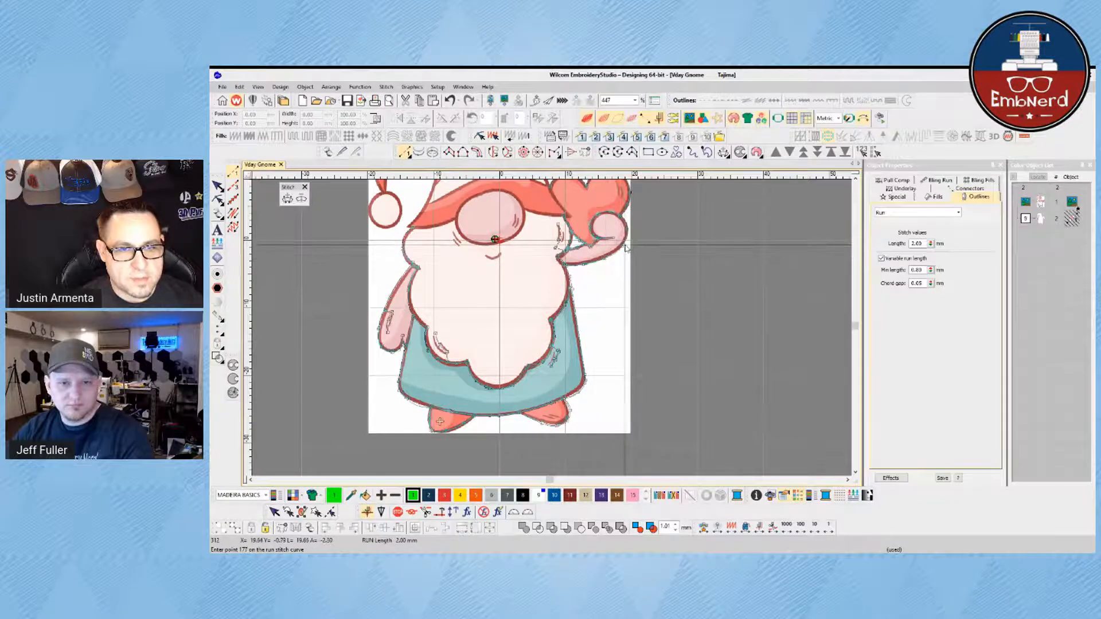
{"action": "left_click", "coordinate": [627, 232]}
{"action": "left_click", "coordinate": [626, 216]}
{"action": "left_click", "coordinate": [629, 189]}
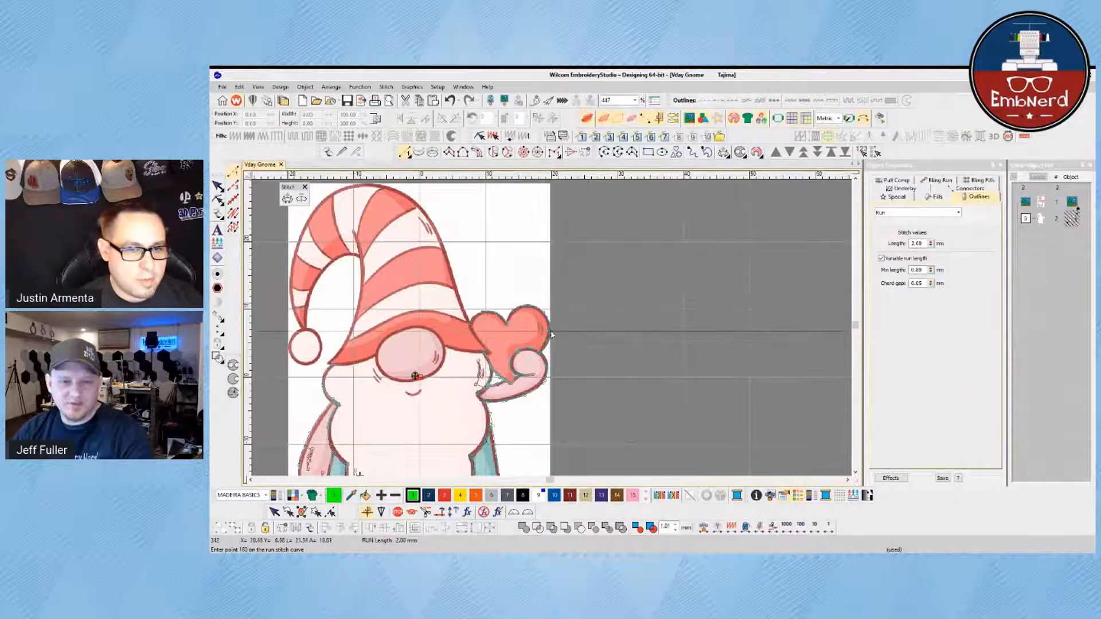
Step: Trace over the heart's two lobes to the edge of the hat brim, then finish the run stitch object and deselect it
{"action": "left_click", "coordinate": [543, 313]}
{"action": "left_click", "coordinate": [514, 311]}
{"action": "left_click", "coordinate": [501, 309]}
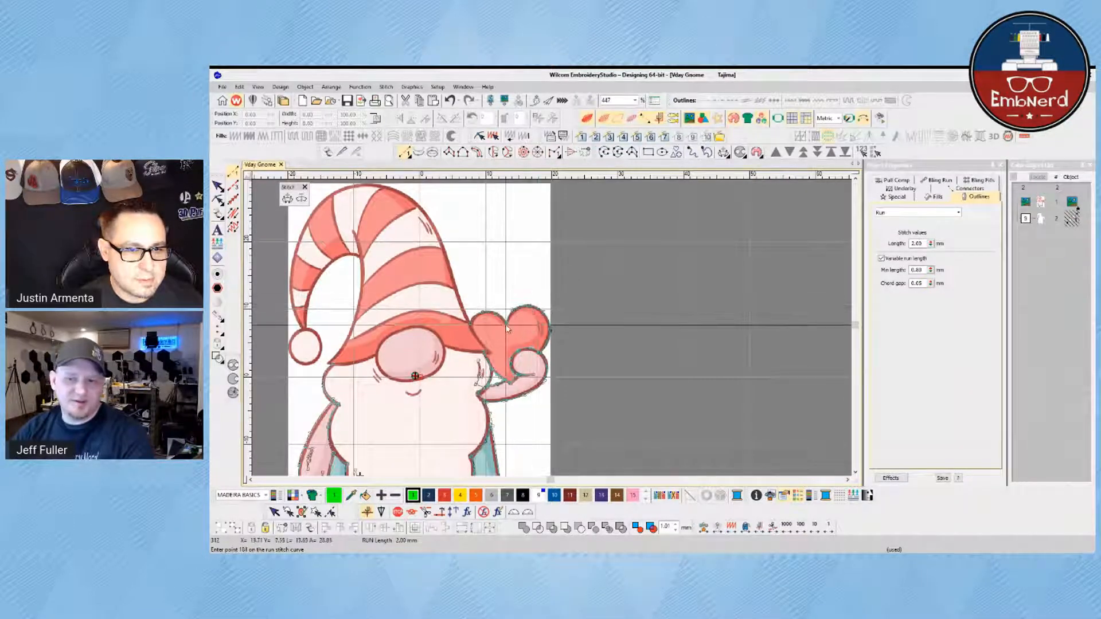
{"action": "left_click", "coordinate": [490, 310]}
{"action": "left_click", "coordinate": [481, 314]}
{"action": "left_click", "coordinate": [474, 319]}
{"action": "left_click", "coordinate": [469, 326]}
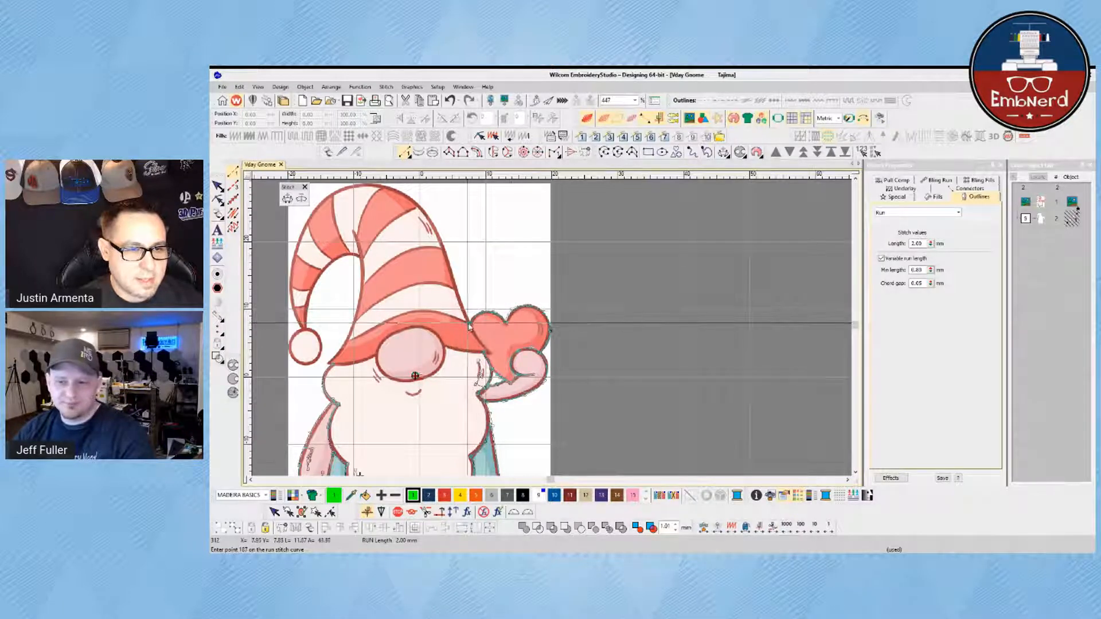
{"action": "key", "text": "Return"}
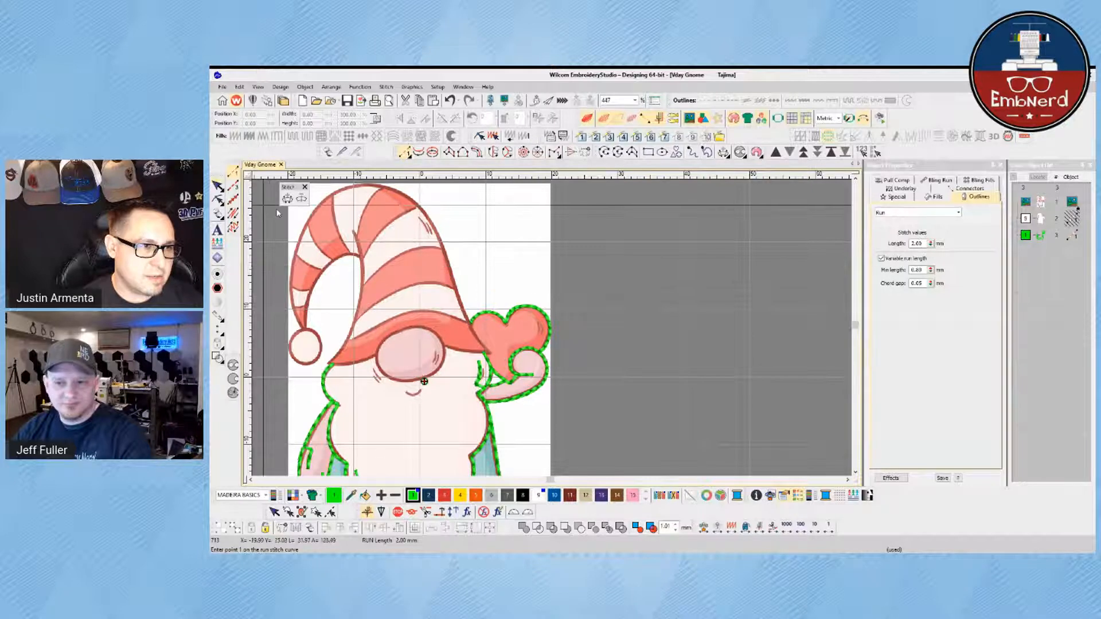
{"action": "left_click", "coordinate": [218, 186]}
{"action": "scroll", "coordinate": [295, 239], "scroll_direction": "down", "scroll_amount": 2}
{"action": "left_click", "coordinate": [543, 343]}
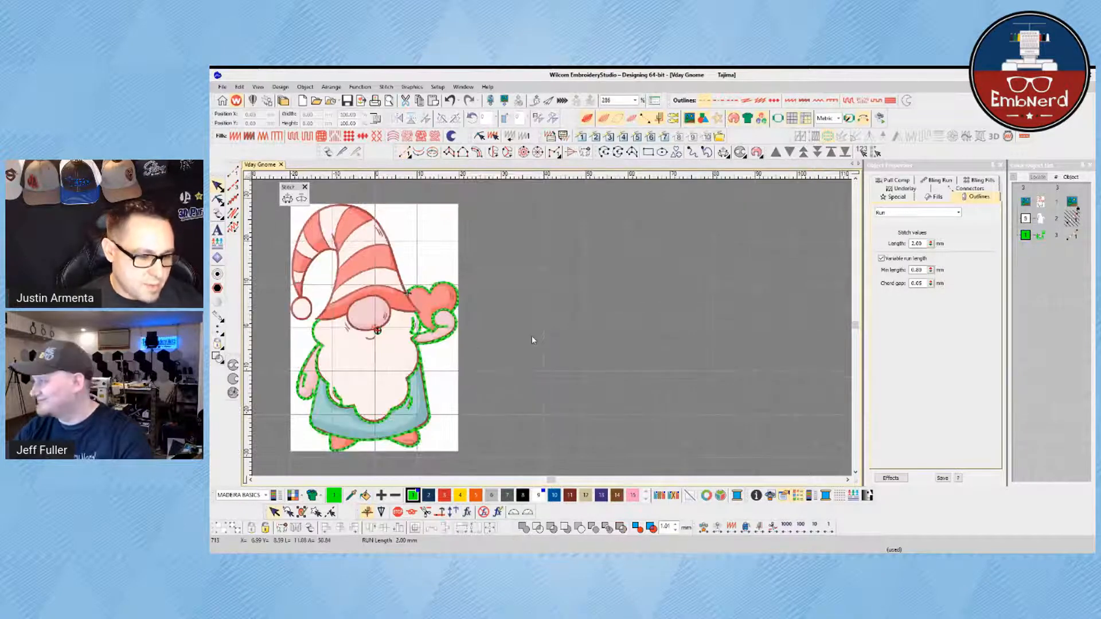
{"action": "key", "text": "b"}
{"action": "left_click_drag", "start_coordinate": [285, 287], "coordinate": [538, 411]}
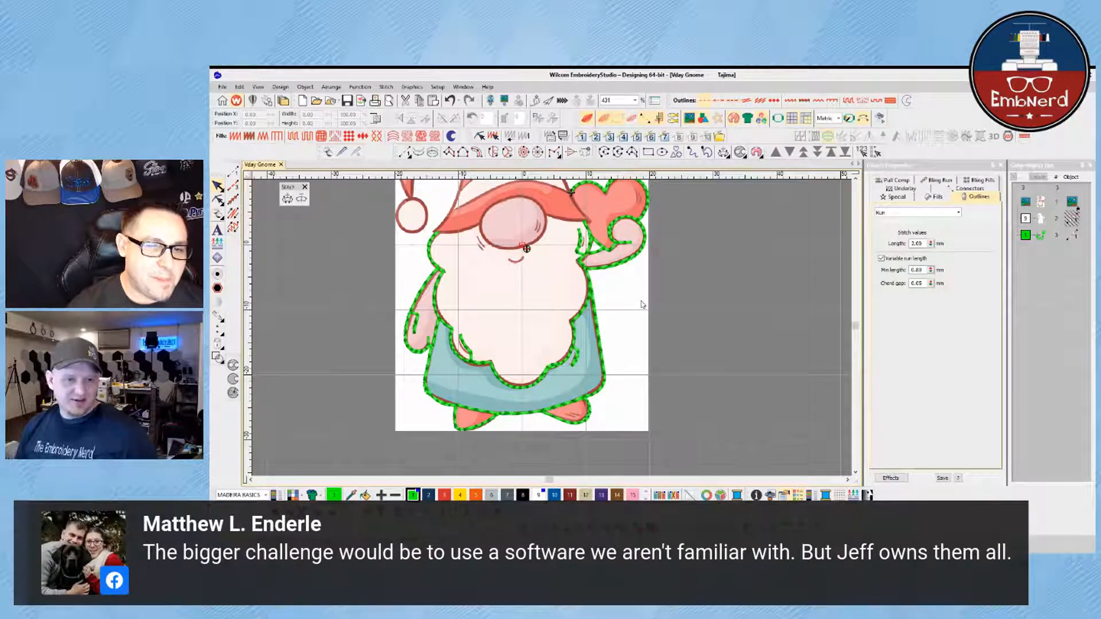
{"action": "scroll", "coordinate": [573, 321], "scroll_direction": "down", "scroll_amount": 1}
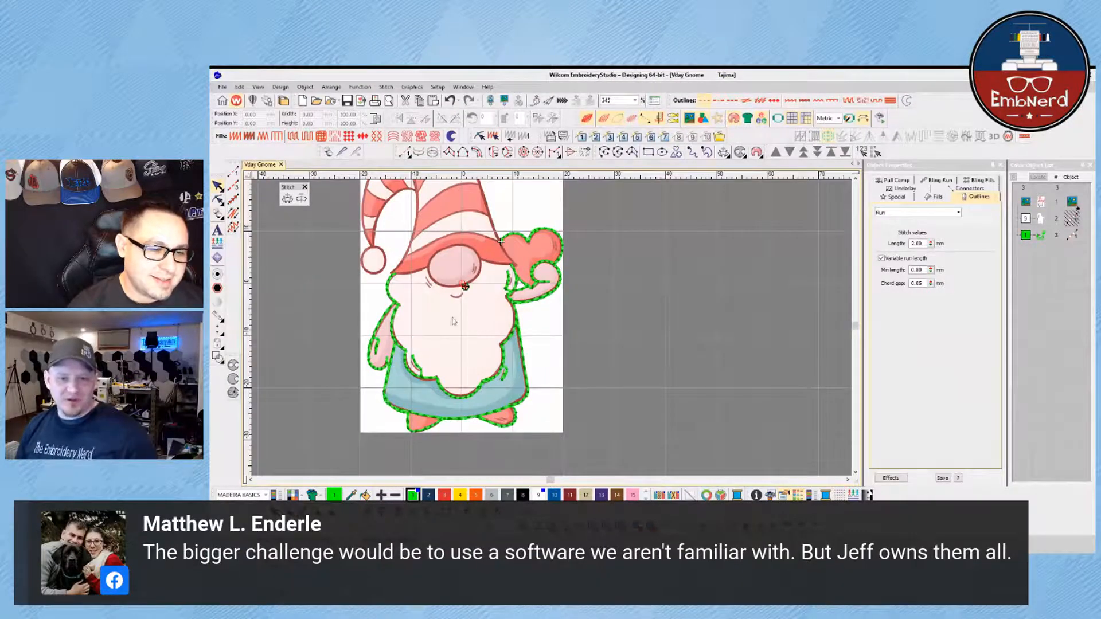
Step: Digitize a satin Column A fill over the foot below the lowered arm, reaching under the dress hem, and colour it red
{"action": "key", "text": "b"}
{"action": "left_click_drag", "start_coordinate": [332, 280], "coordinate": [559, 450]}
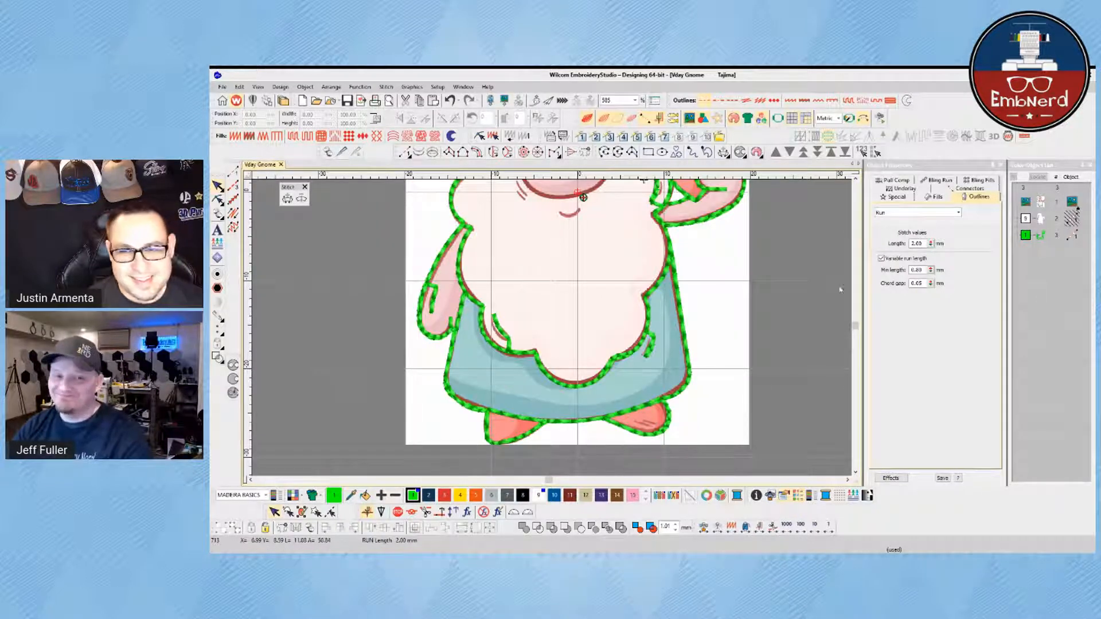
{"action": "left_click", "coordinate": [912, 213]}
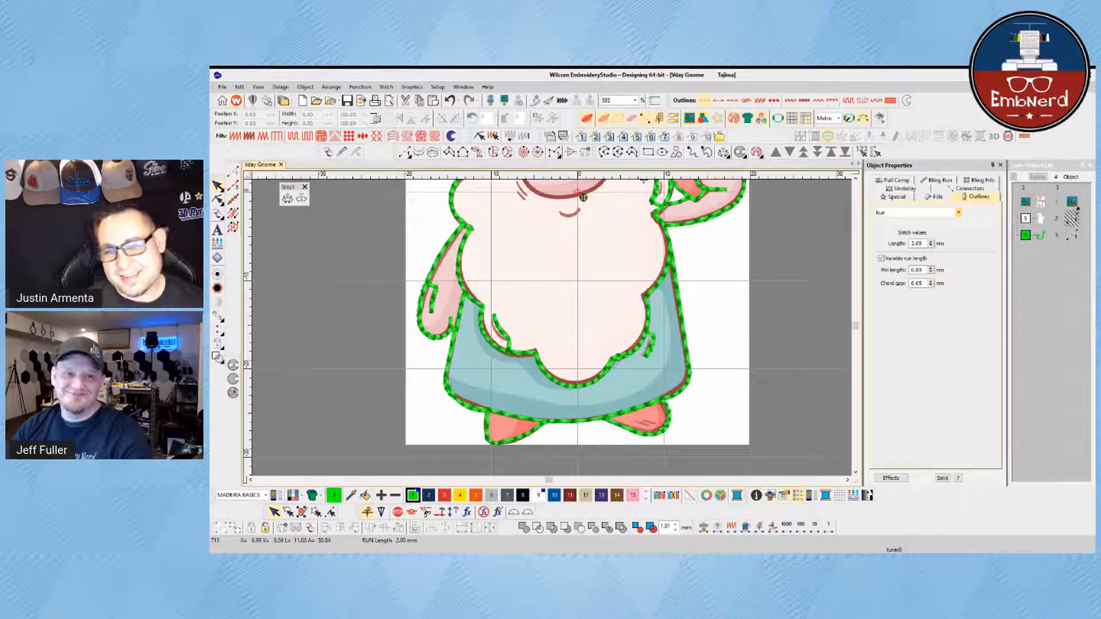
{"action": "left_click", "coordinate": [905, 259]}
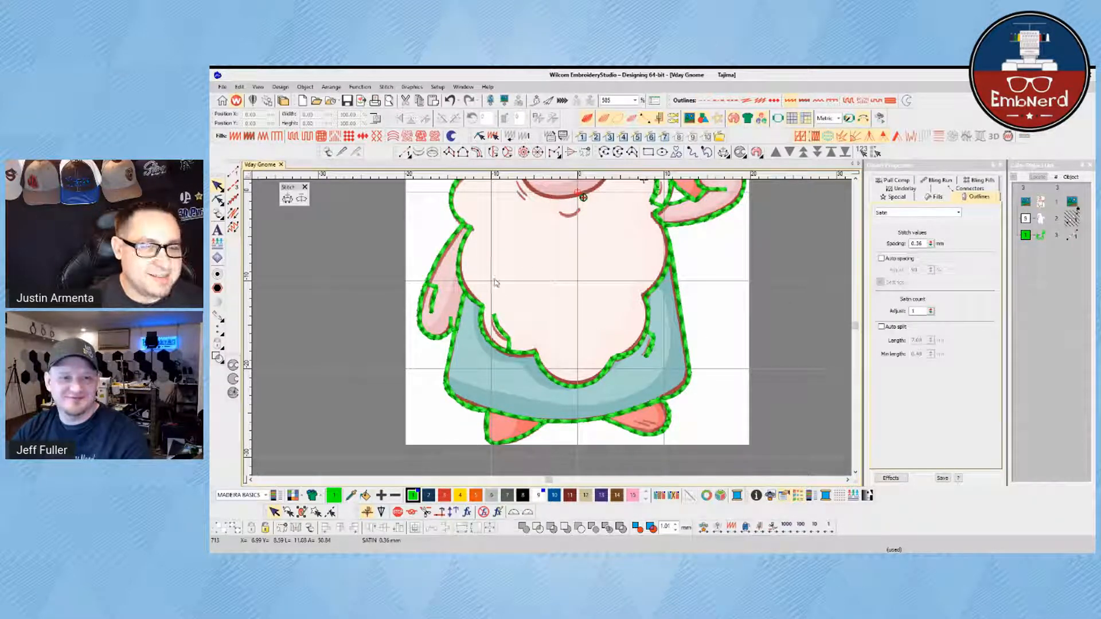
{"action": "left_click", "coordinate": [452, 153]}
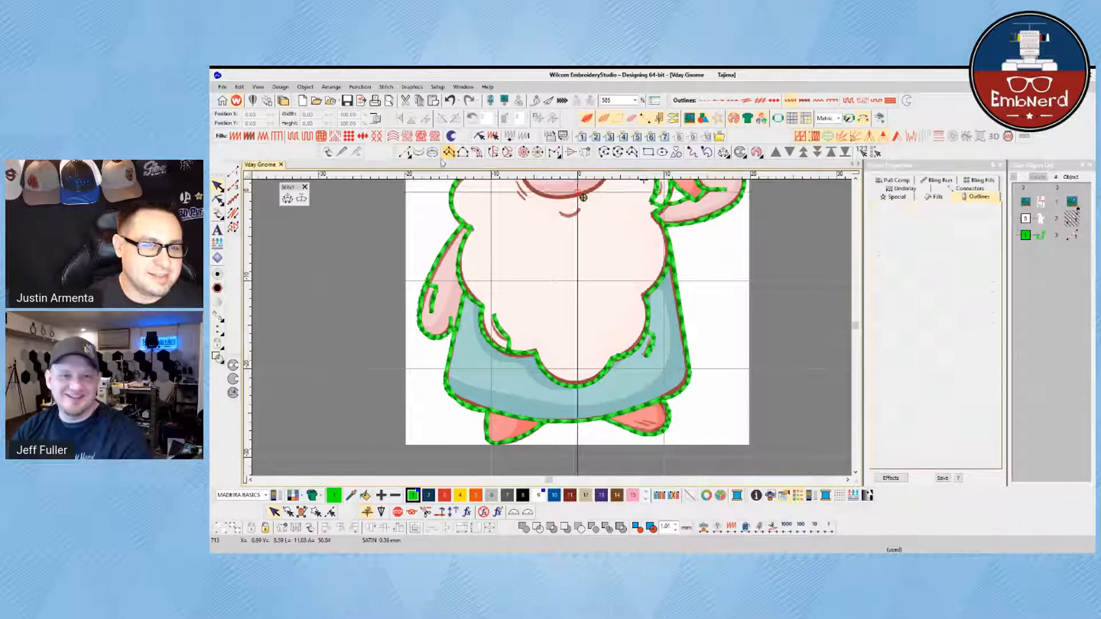
{"action": "left_click", "coordinate": [489, 435]}
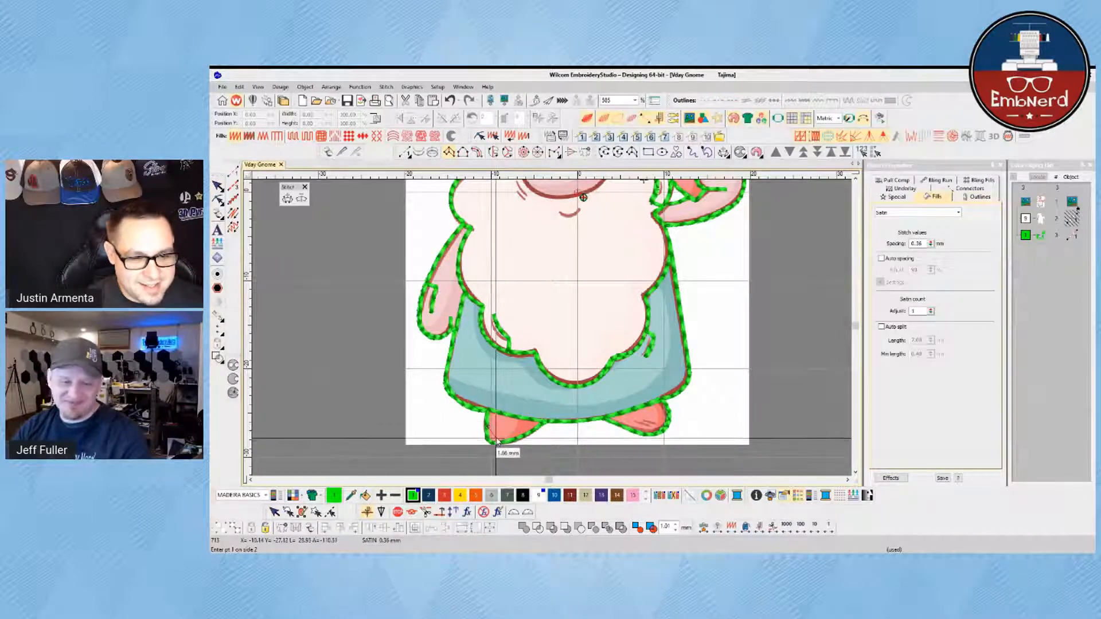
{"action": "left_click", "coordinate": [491, 406]}
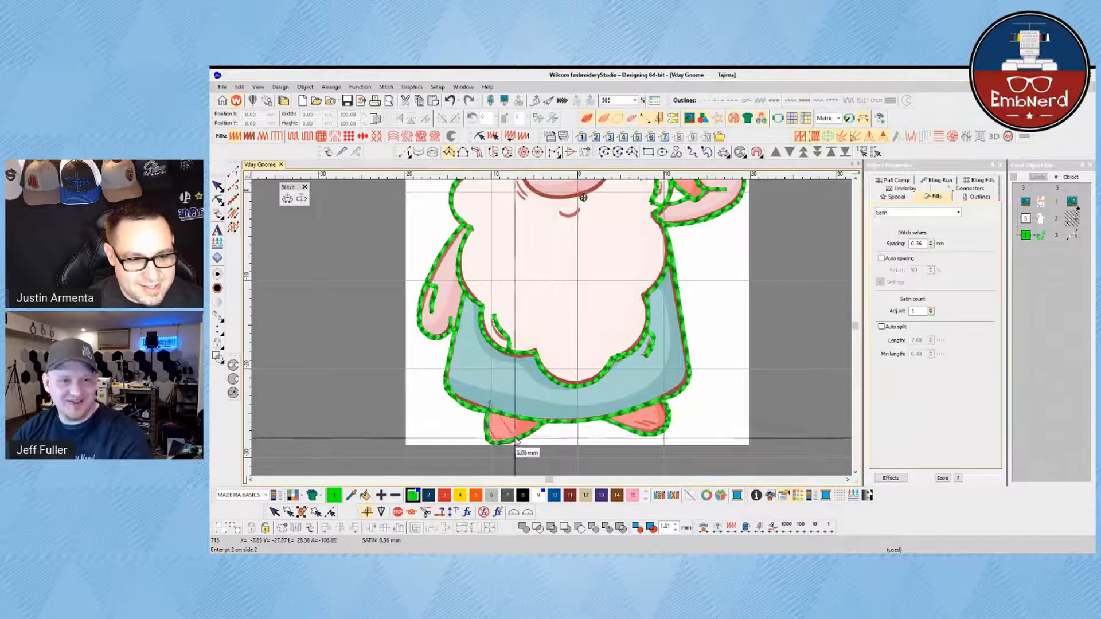
{"action": "left_click", "coordinate": [519, 410]}
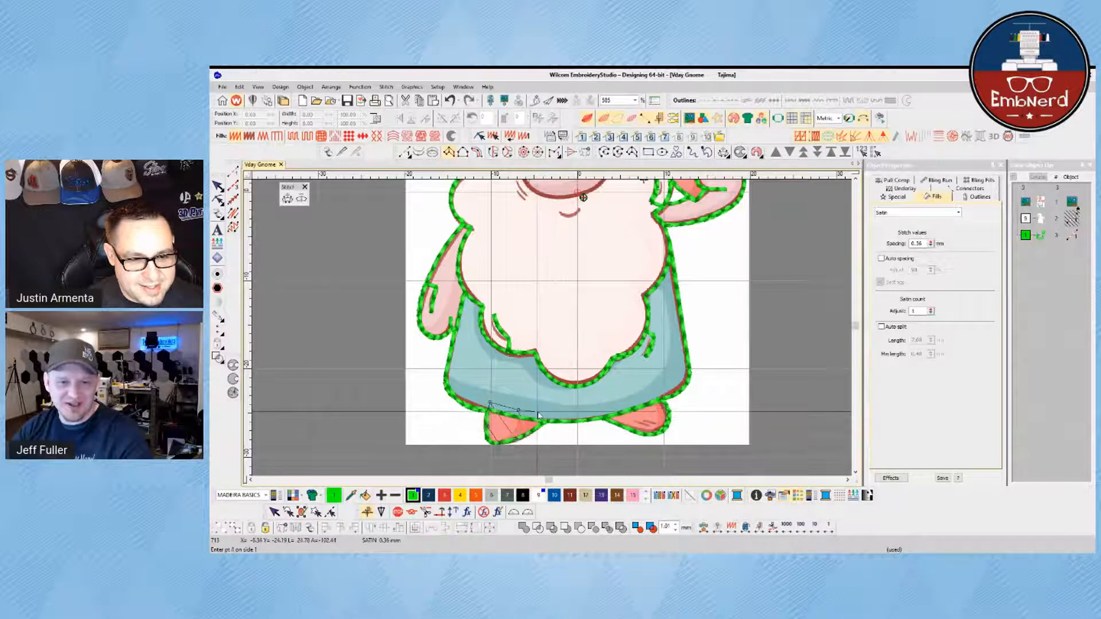
{"action": "key", "text": "Return"}
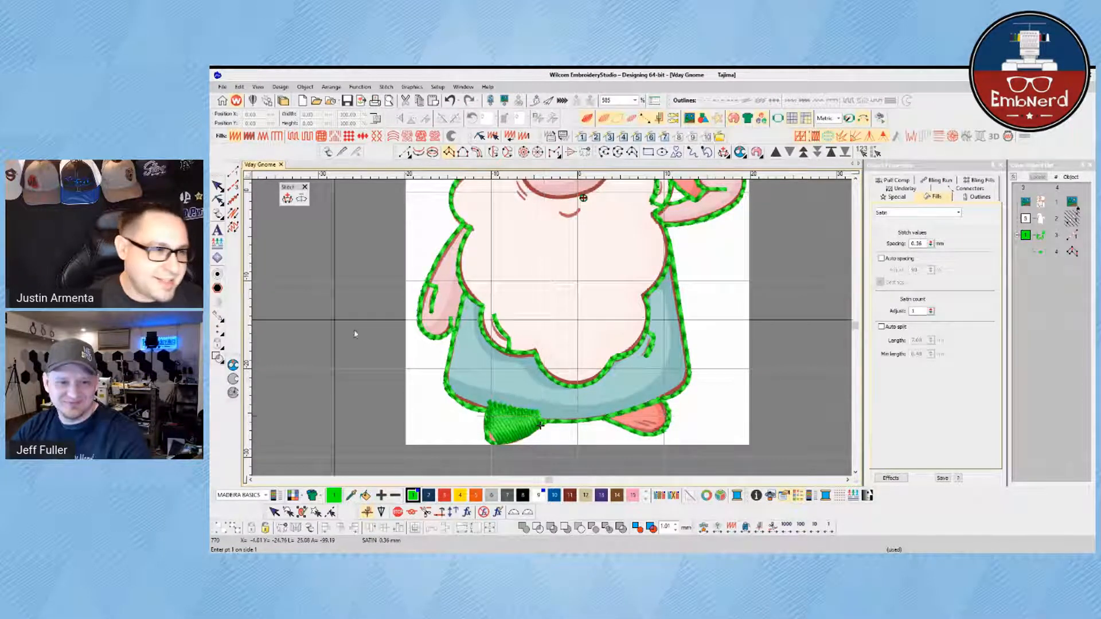
{"action": "key", "text": "Escape"}
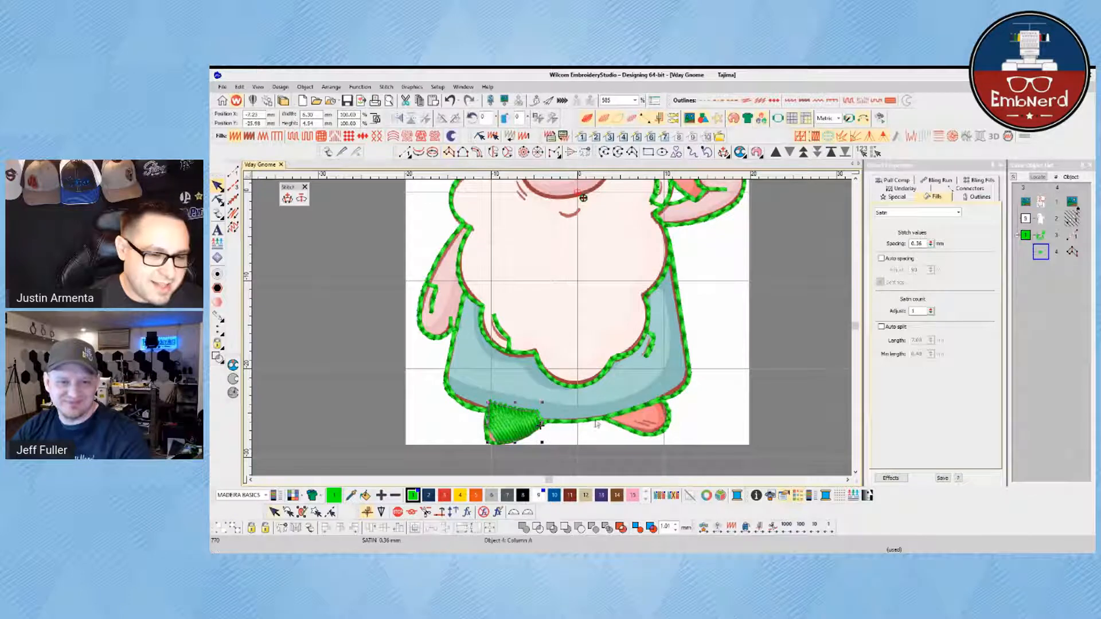
{"action": "left_click", "coordinate": [444, 495]}
{"action": "left_click", "coordinate": [403, 431]}
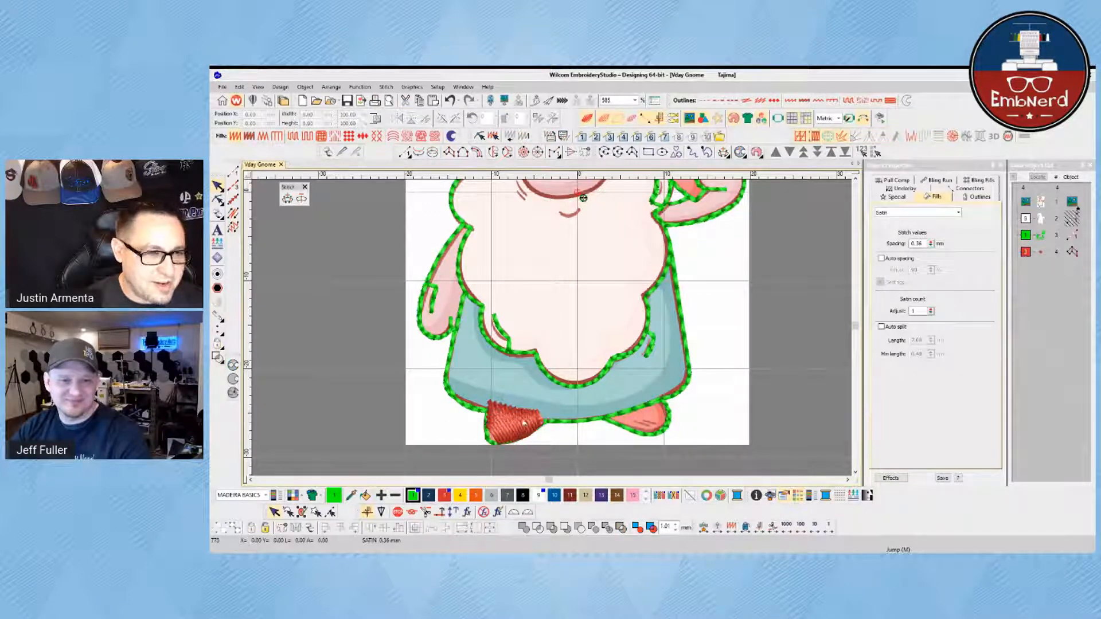
Step: Add a run stitch from the filled foot along the hem to the other foot and colour it red
{"action": "left_click", "coordinate": [233, 172]}
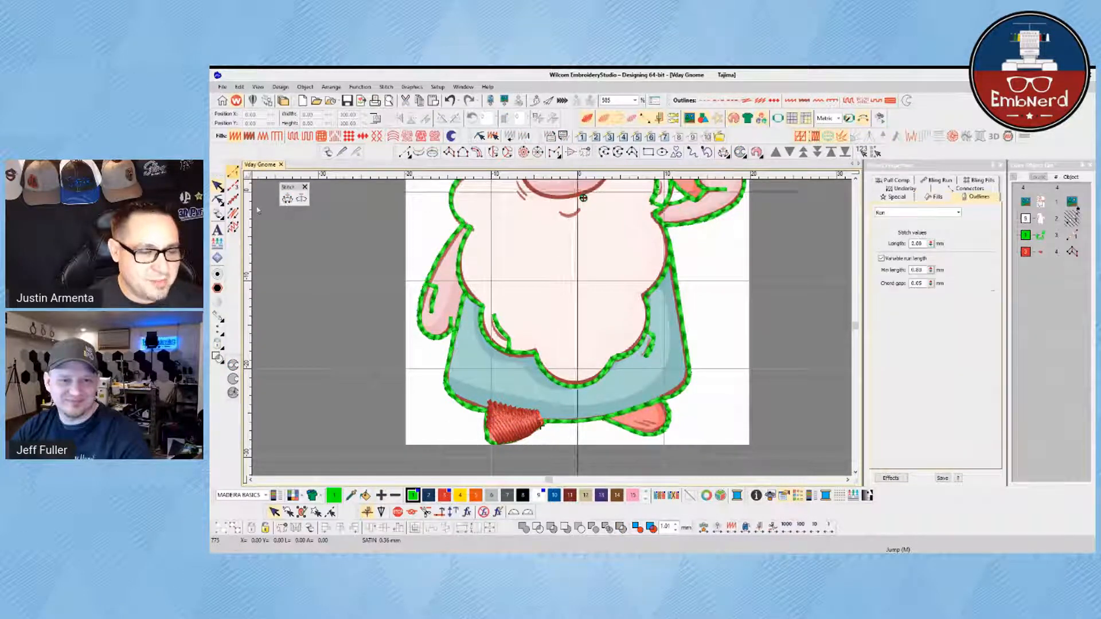
{"action": "left_click", "coordinate": [543, 414]}
{"action": "left_click", "coordinate": [625, 417]}
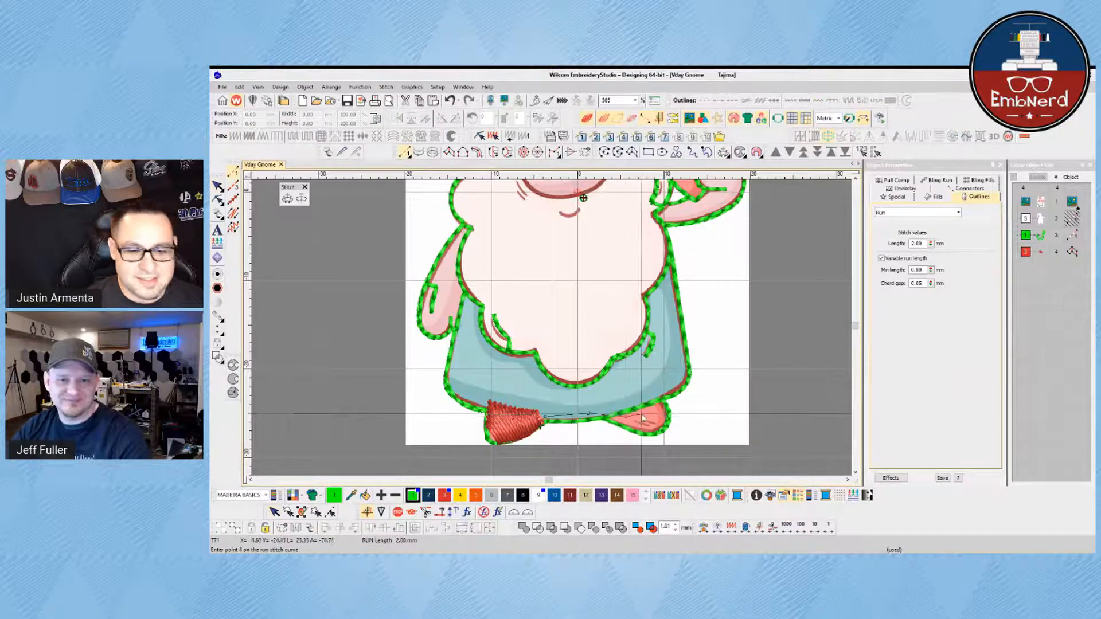
{"action": "key", "text": "Return"}
{"action": "key", "text": "Escape"}
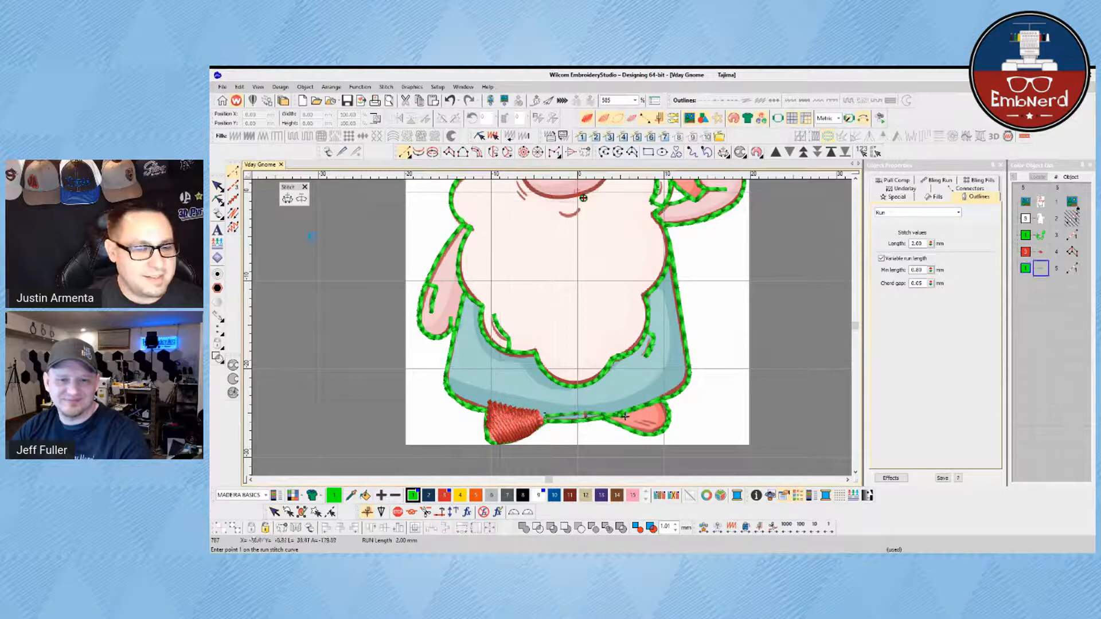
{"action": "left_click", "coordinate": [444, 495]}
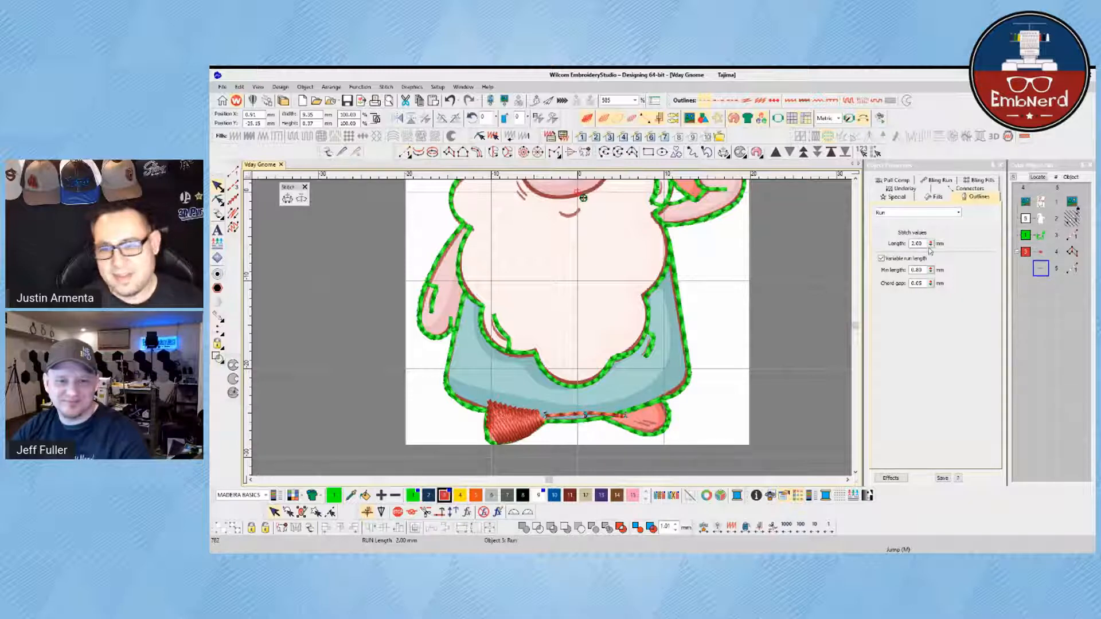
Step: Set the red connecting run's stitch length to 4 mm and move it slightly higher inside the dress
{"action": "type", "text": "4"}
{"action": "key", "text": "Return"}
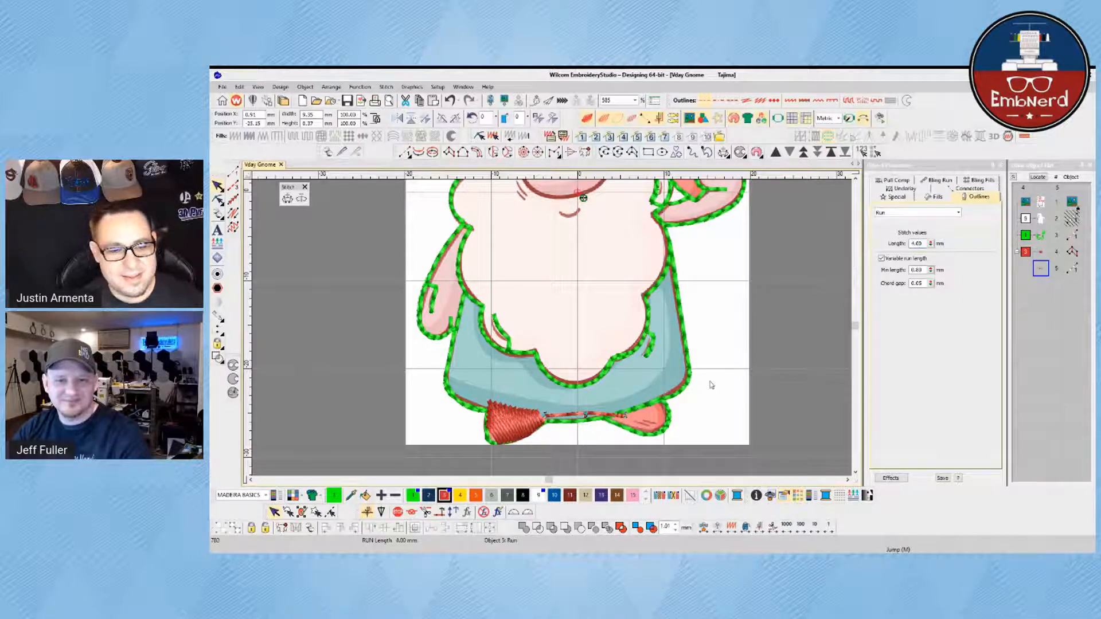
{"action": "left_click_drag", "start_coordinate": [572, 417], "coordinate": [571, 414]}
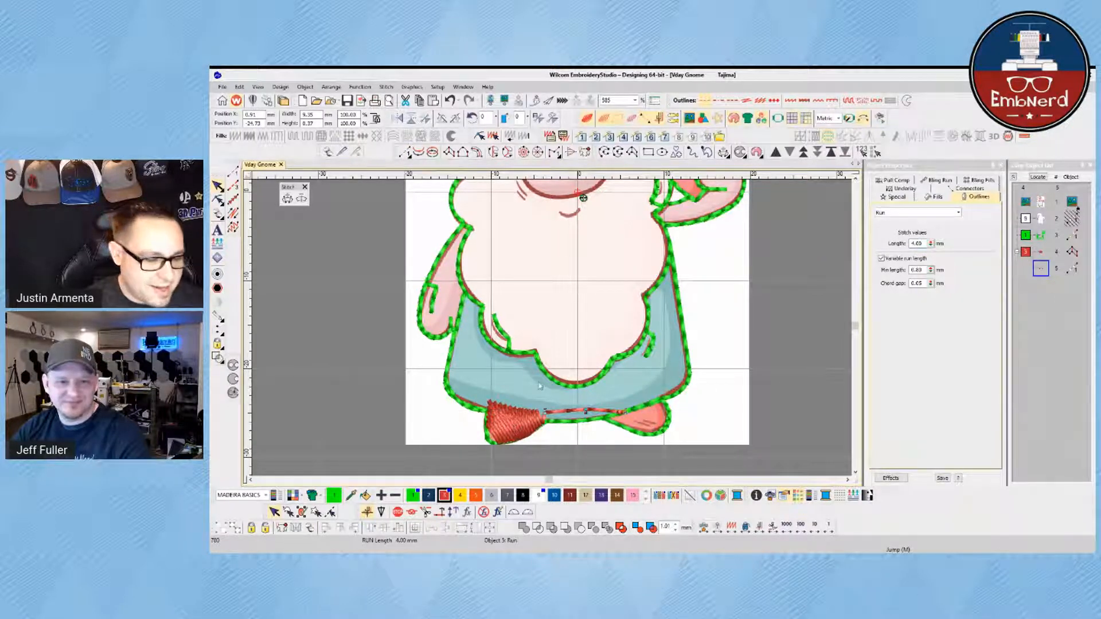
Step: Turn off the realistic stitch display, hide the gnome artwork and deselect the connecting run, framing the two feet
{"action": "key", "text": "t"}
{"action": "key", "text": "d"}
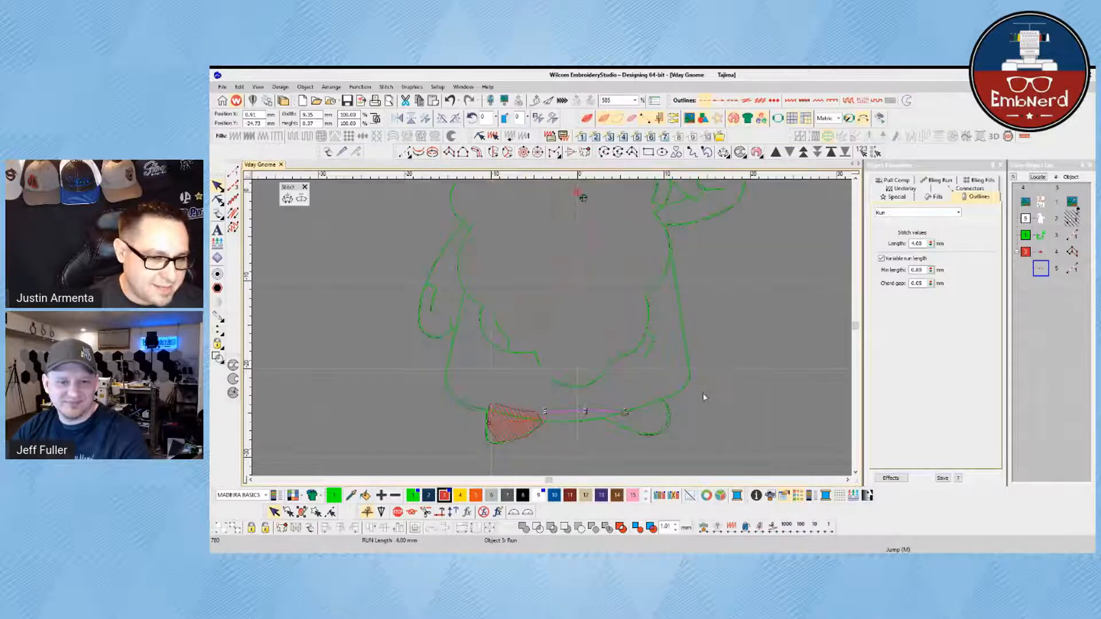
{"action": "left_click", "coordinate": [706, 397]}
{"action": "key", "text": "b"}
{"action": "left_click_drag", "start_coordinate": [416, 342], "coordinate": [704, 455]}
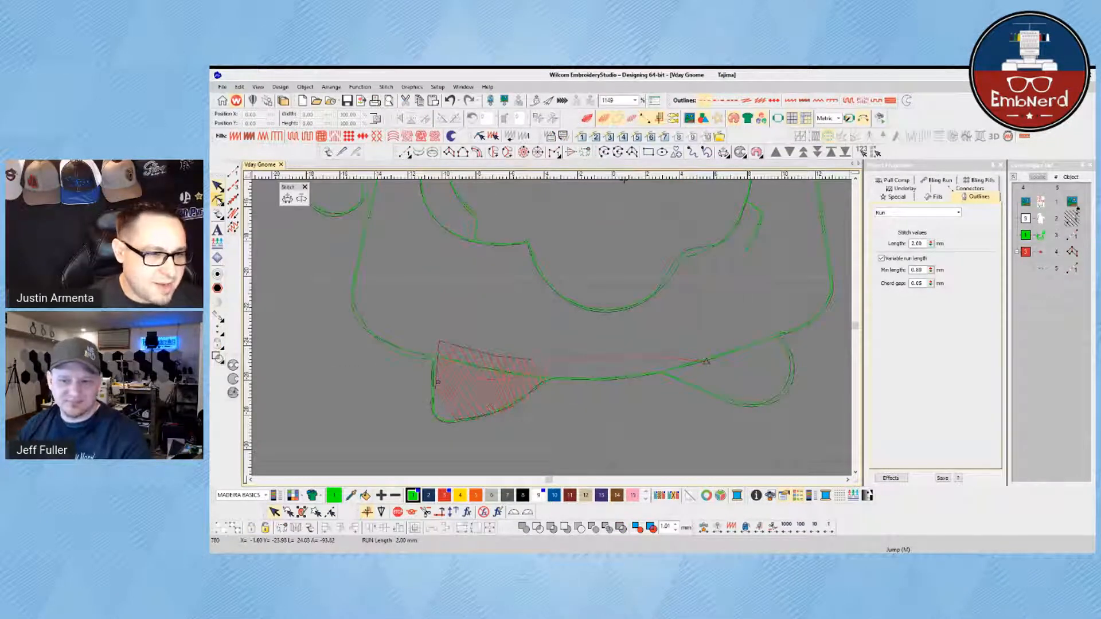
Step: Reshape the red satin foot fill, moving its inner edge and corner points slightly outward to meet the green foot outline
{"action": "key", "text": "h"}
{"action": "left_click", "coordinate": [488, 415]}
{"action": "left_click", "coordinate": [439, 419]}
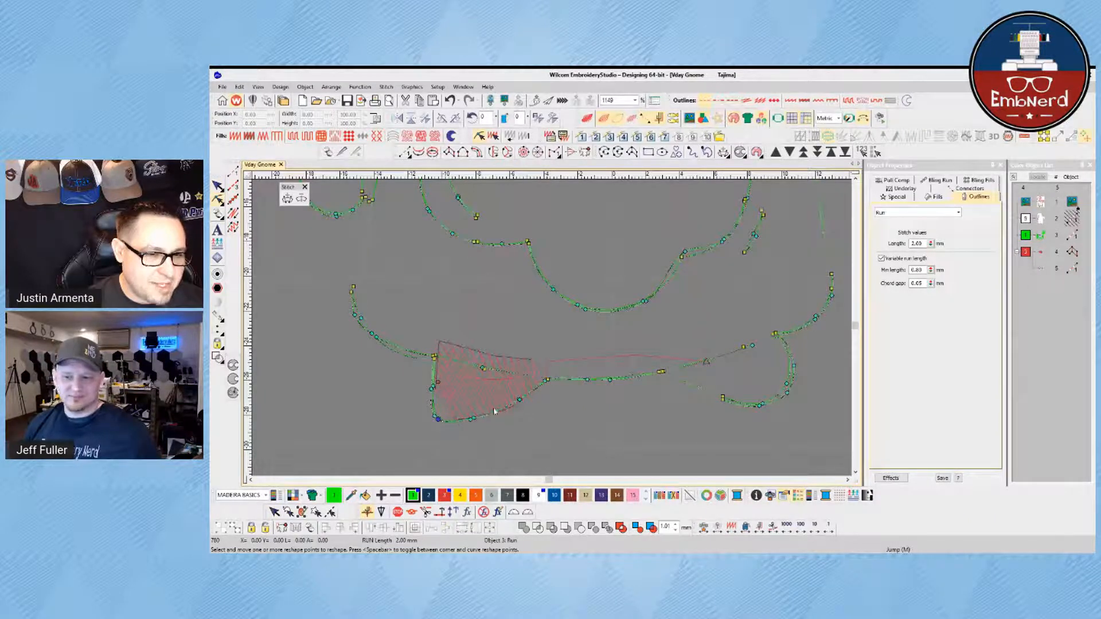
{"action": "left_click", "coordinate": [459, 361]}
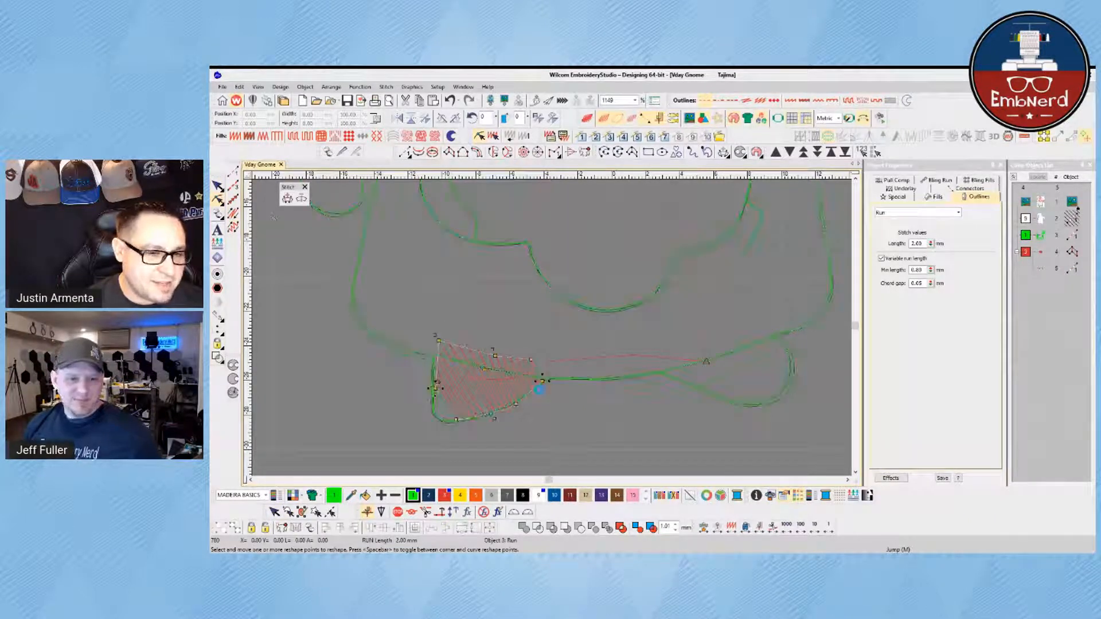
{"action": "left_click", "coordinate": [519, 400]}
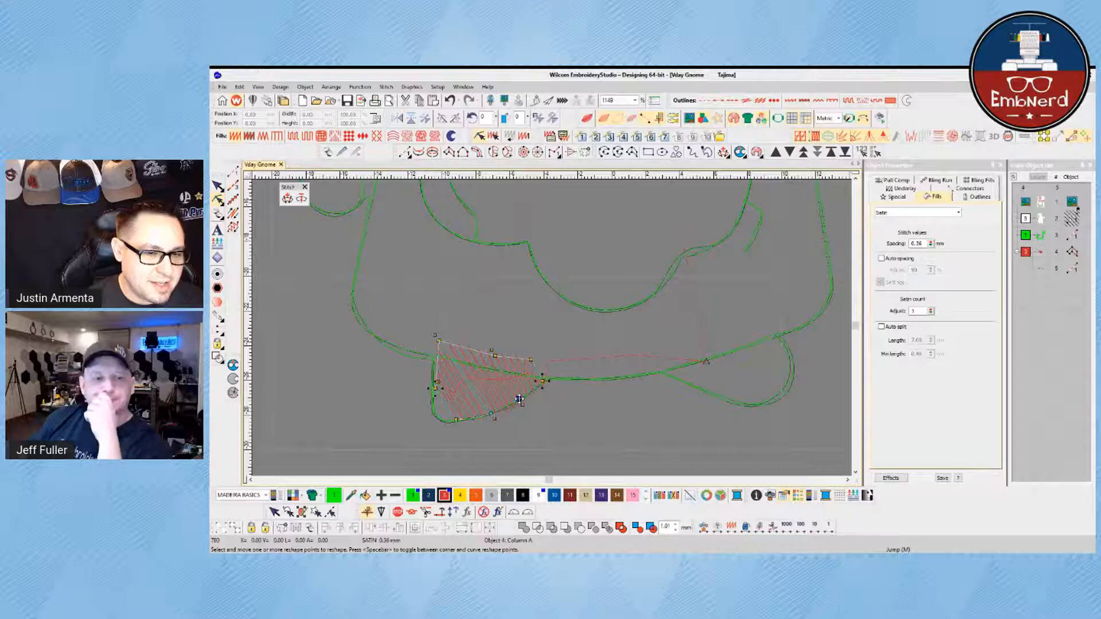
{"action": "left_click", "coordinate": [543, 379]}
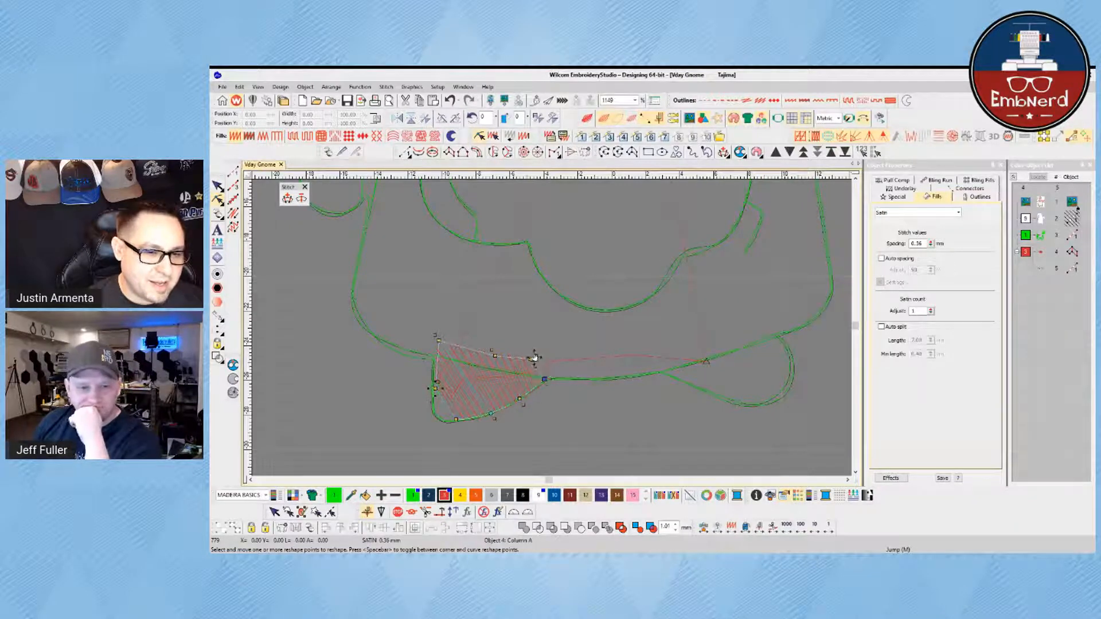
{"action": "left_click_drag", "start_coordinate": [531, 360], "coordinate": [534, 358]}
Step: Move the foot fill's outer corner under the dress hem slightly outward and up, and show the gnome artwork
{"action": "left_click", "coordinate": [550, 361]}
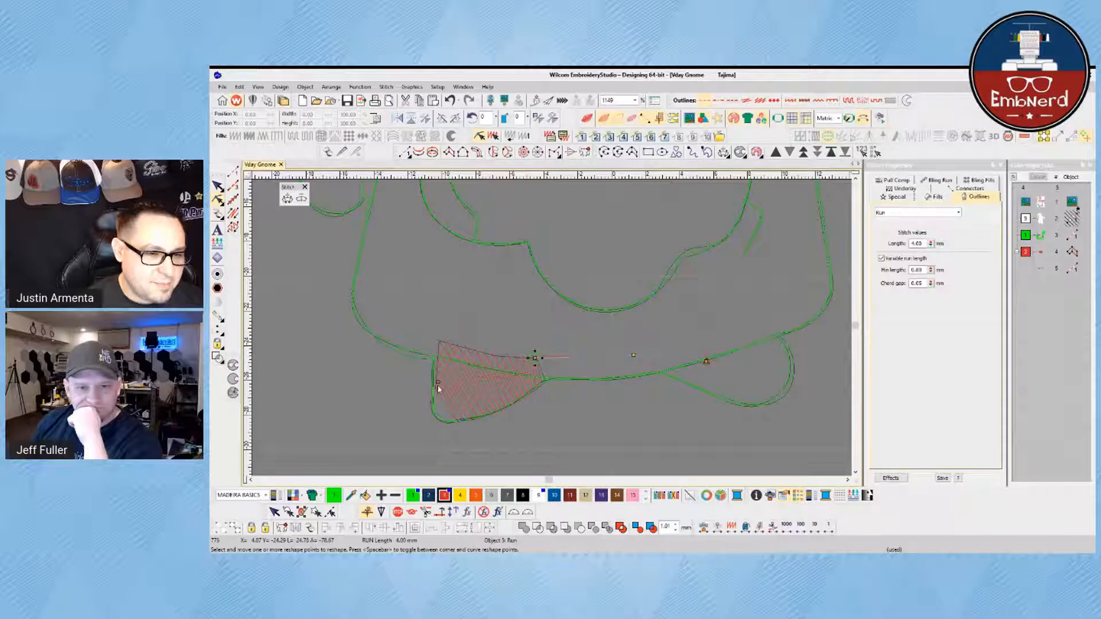
{"action": "left_click", "coordinate": [449, 403]}
{"action": "left_click_drag", "start_coordinate": [440, 342], "coordinate": [434, 339]}
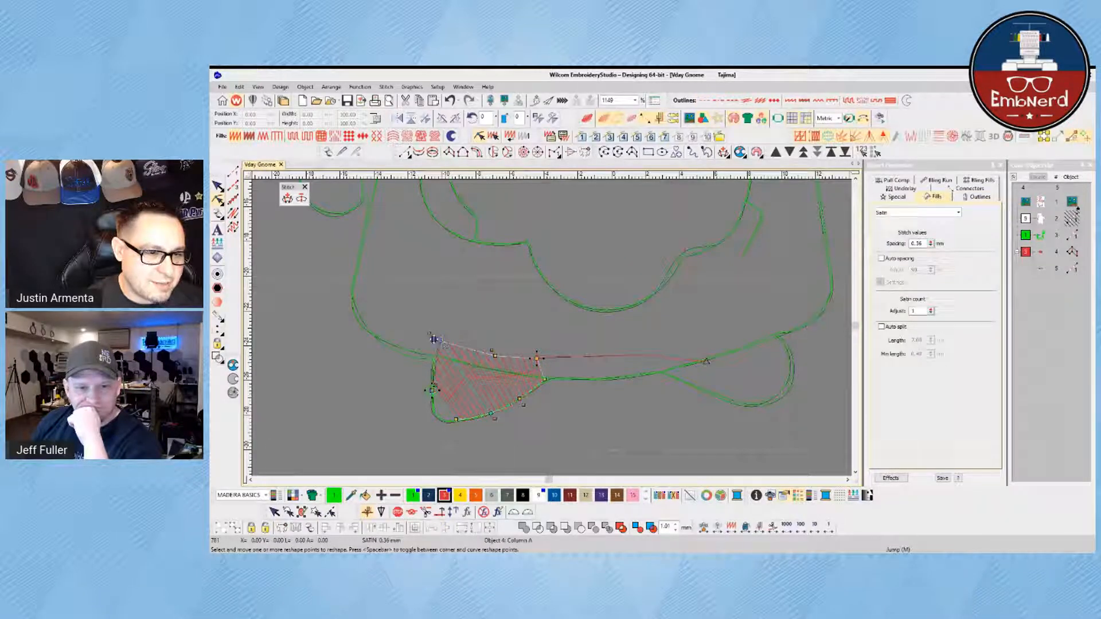
{"action": "key", "text": "d"}
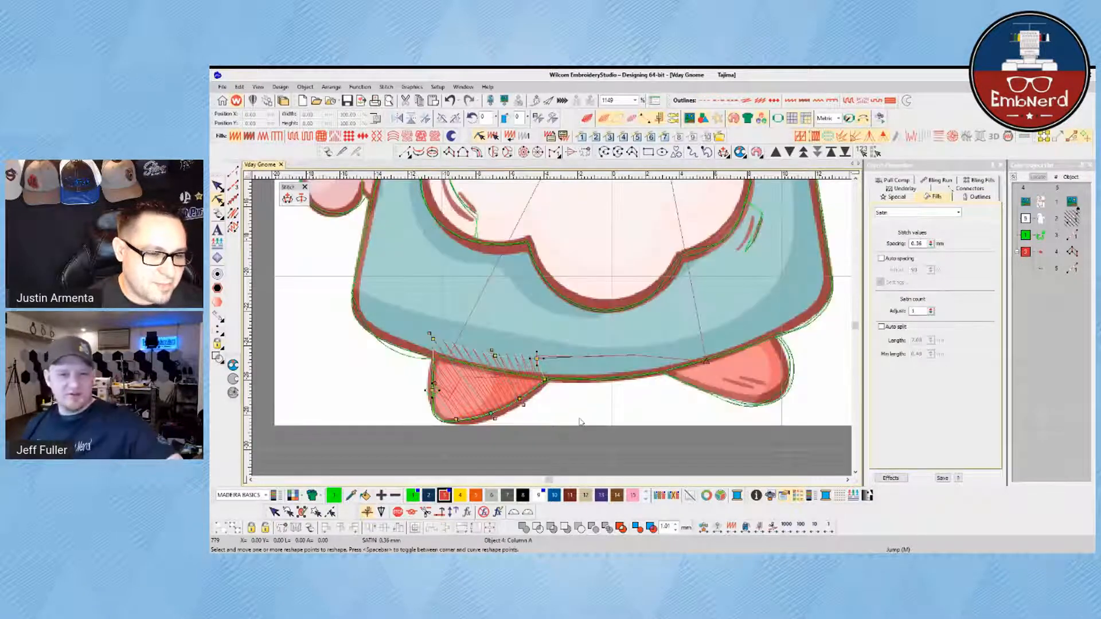
{"action": "key", "text": "Escape"}
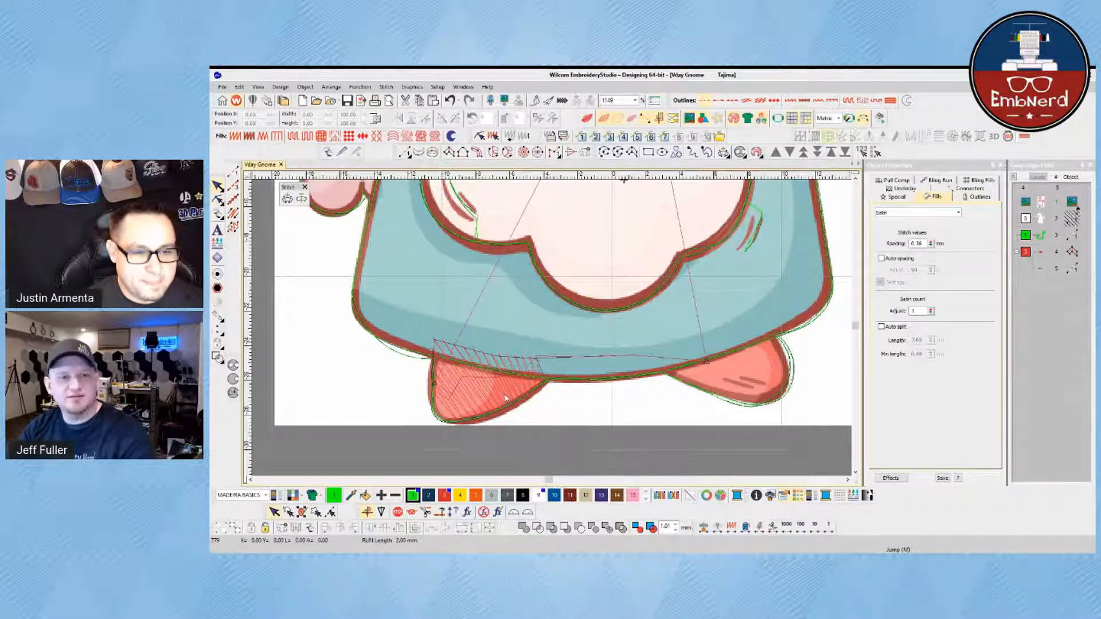
Step: Compare the foot fill and green outlines with the gnome artwork by switching the artwork's display off and on
{"action": "key", "text": "d"}
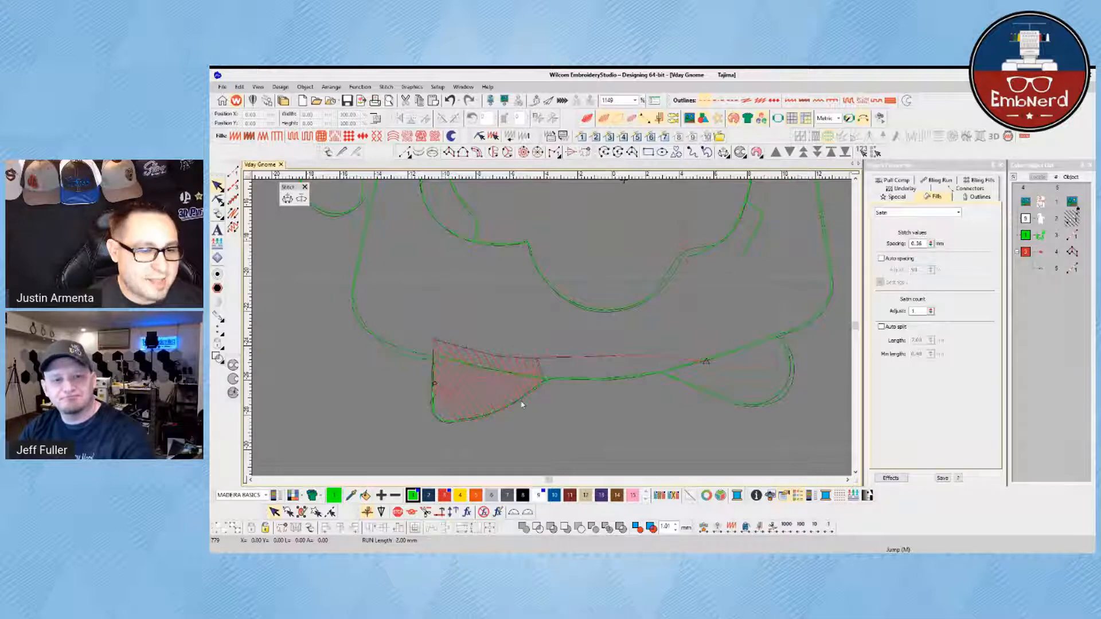
{"action": "key", "text": "d"}
{"action": "key", "text": "d"}
{"action": "key", "text": "d"}
{"action": "key", "text": "d"}
{"action": "key", "text": "d"}
{"action": "key", "text": "d"}
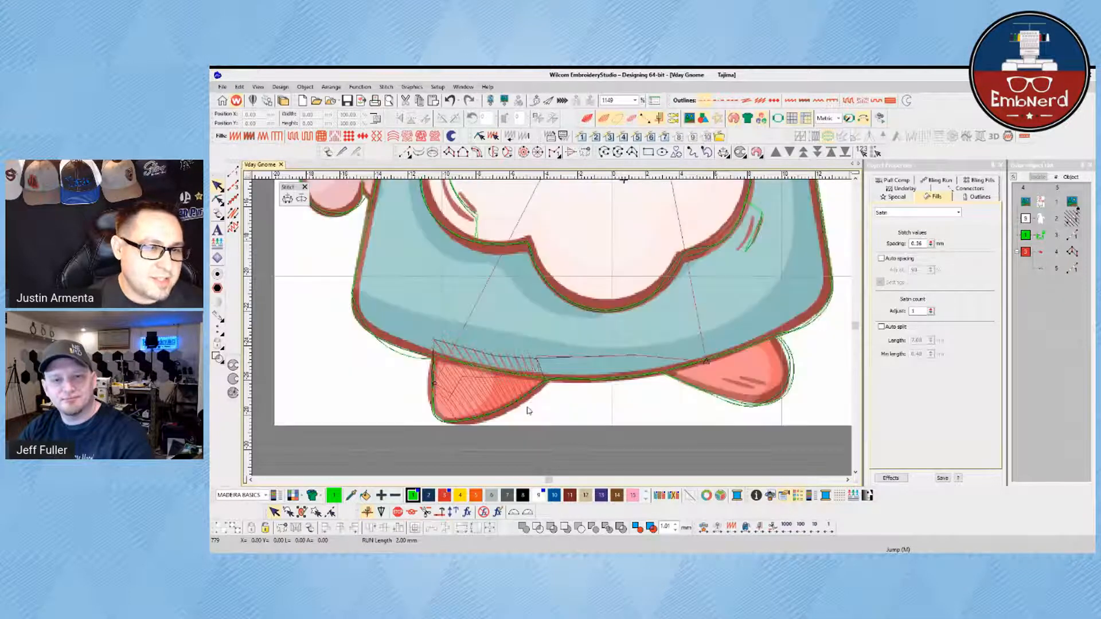
{"action": "key", "text": "d"}
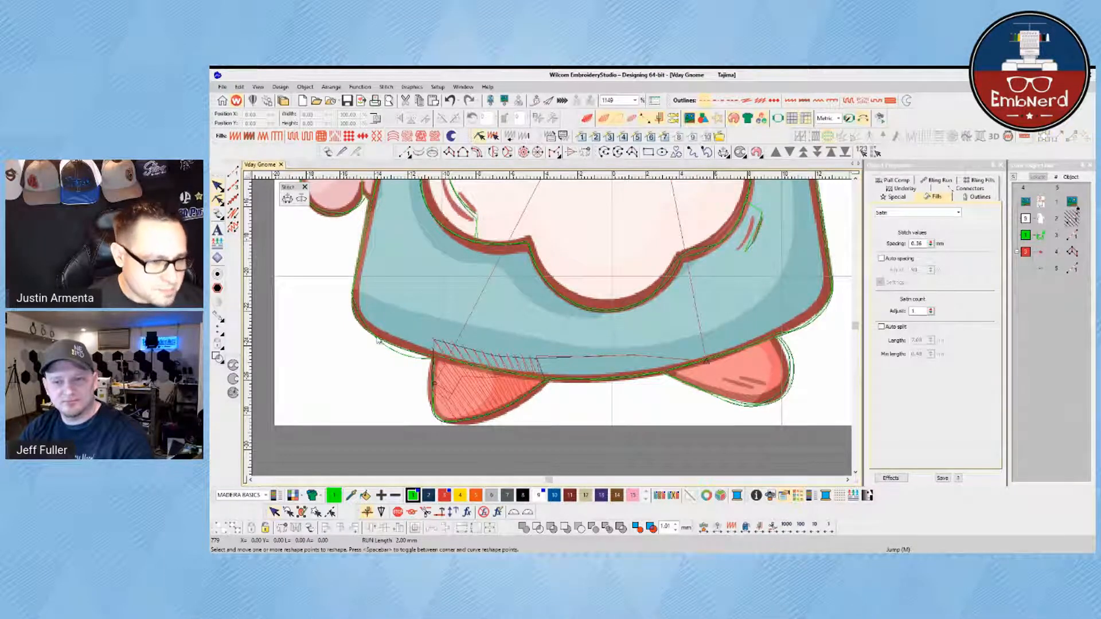
Step: Reshape the green dress outline beside the filled foot, pulling its lower corner curve inward onto the artwork's edge
{"action": "left_click", "coordinate": [218, 199]}
{"action": "left_click", "coordinate": [400, 356]}
{"action": "left_click", "coordinate": [397, 352]}
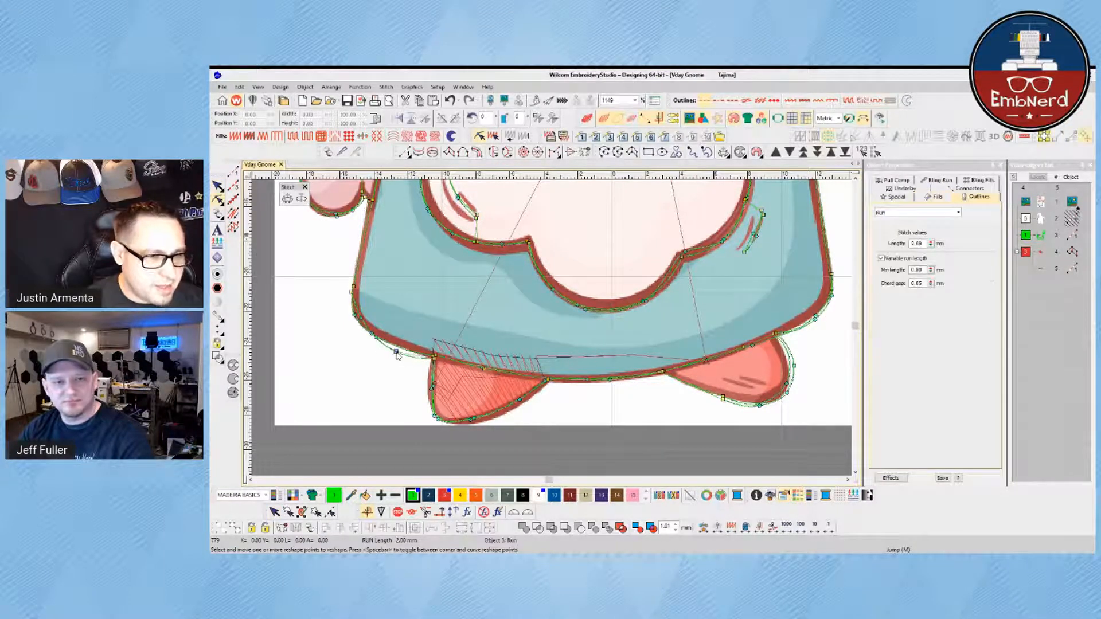
{"action": "left_click_drag", "start_coordinate": [396, 352], "coordinate": [398, 347]}
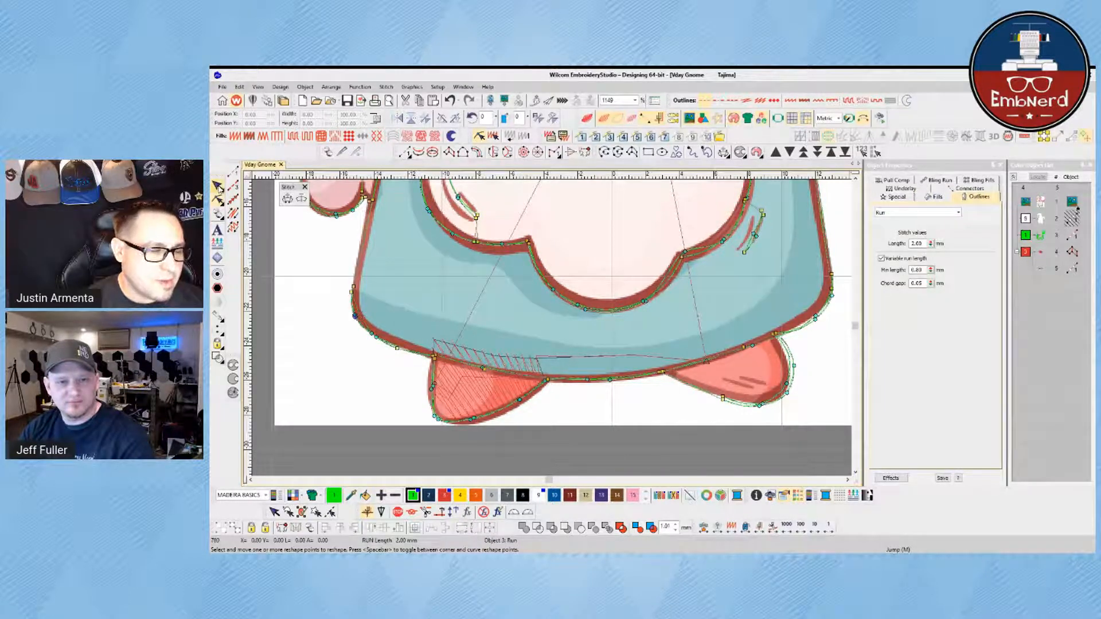
{"action": "key", "text": "Escape"}
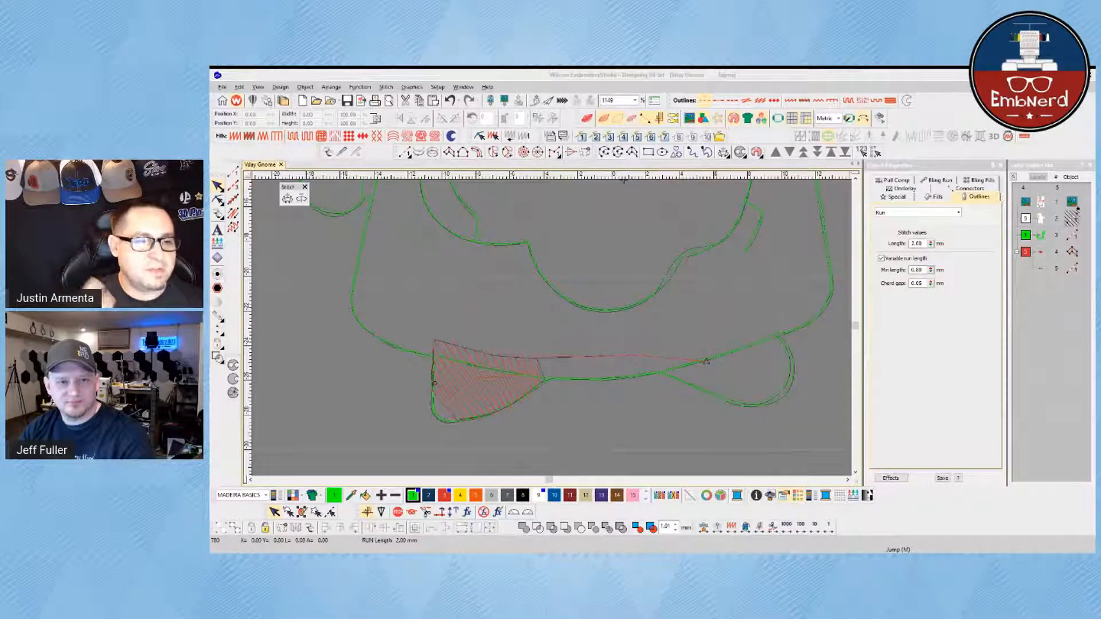
Step: Check the corrected dress hem outline against the gnome artwork, leaving the artwork shown
{"action": "left_click", "coordinate": [435, 308]}
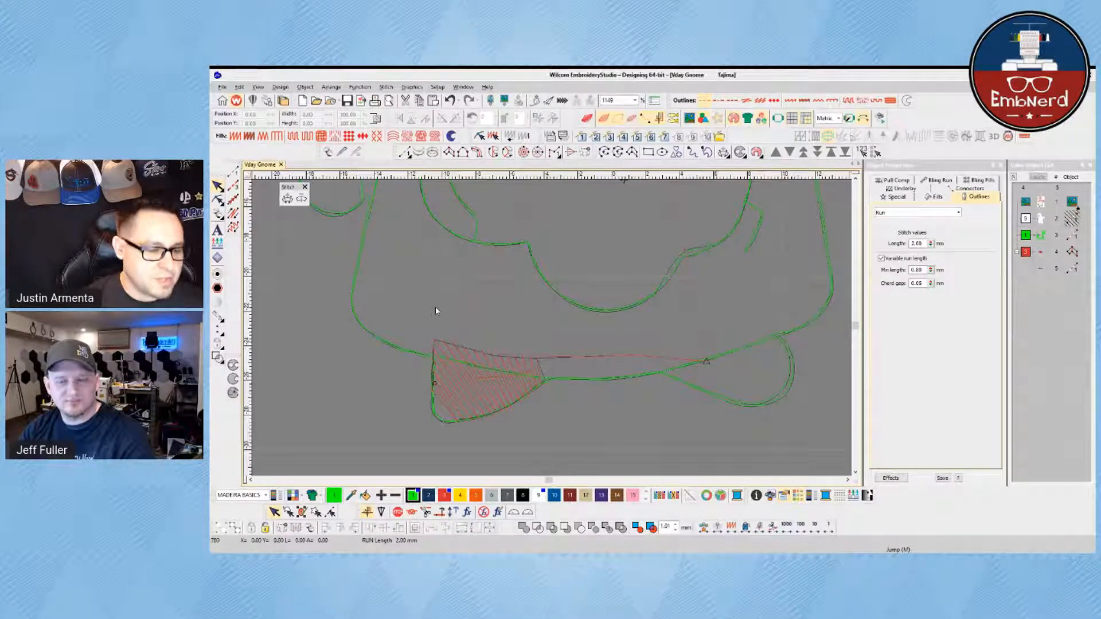
{"action": "key", "text": "d"}
{"action": "key", "text": "d"}
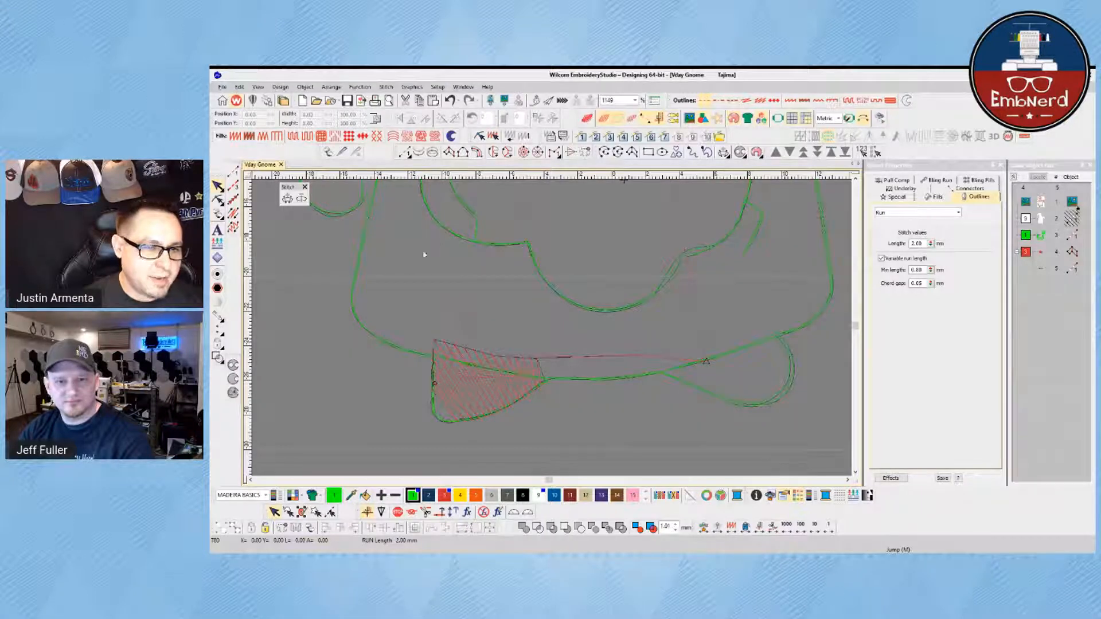
{"action": "key", "text": "d"}
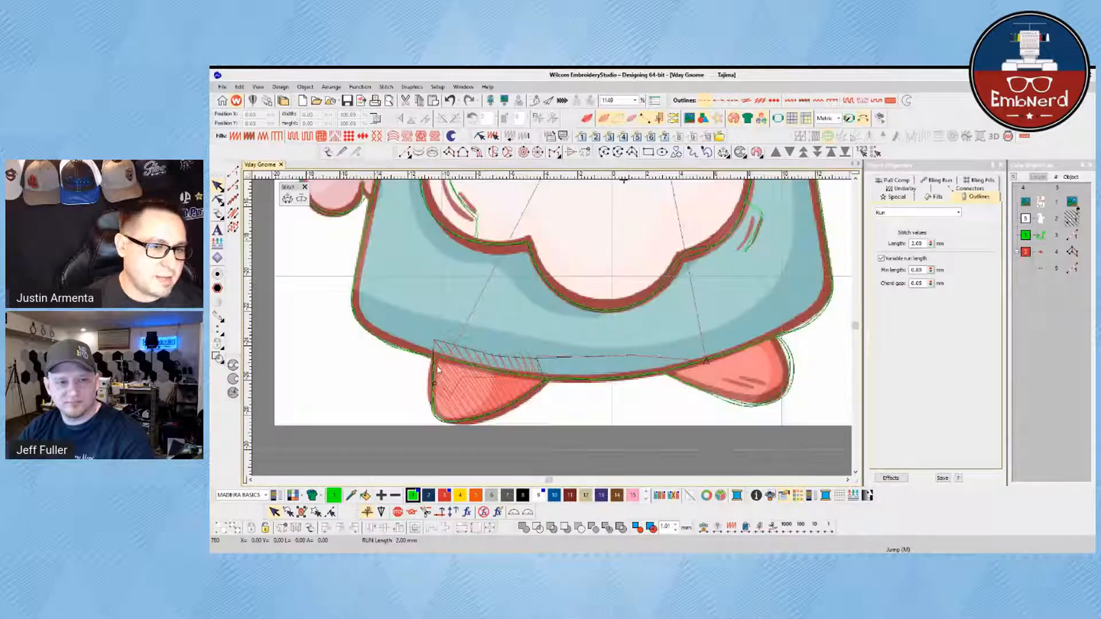
{"action": "key", "text": "d"}
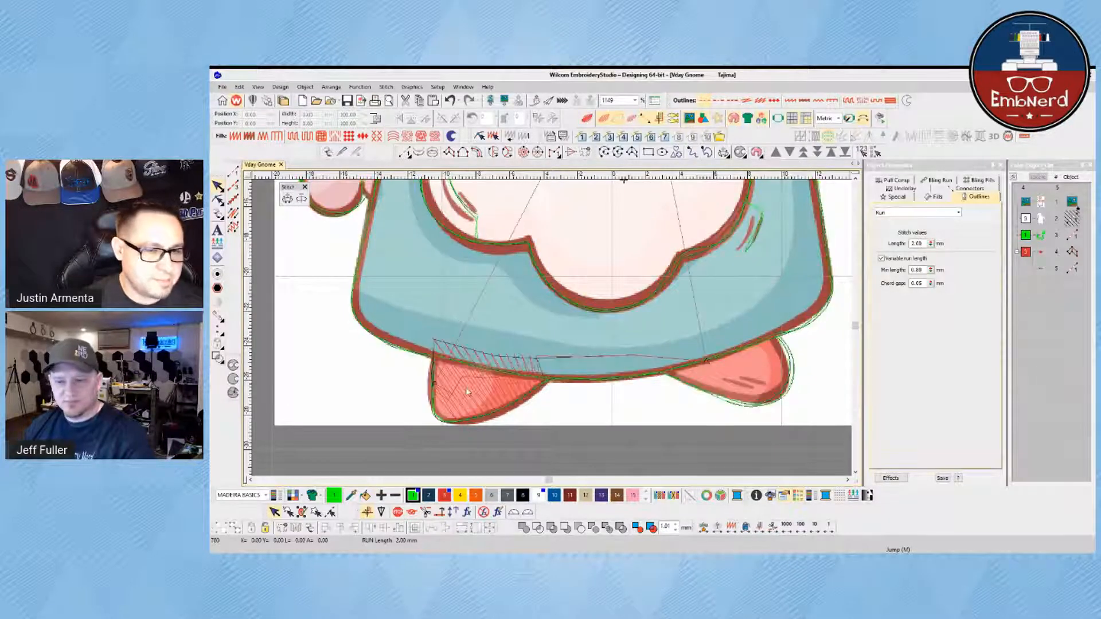
Step: Try a satin spacing of 0.01 mm on the red foot fill, then undo it
{"action": "left_click", "coordinate": [506, 401]}
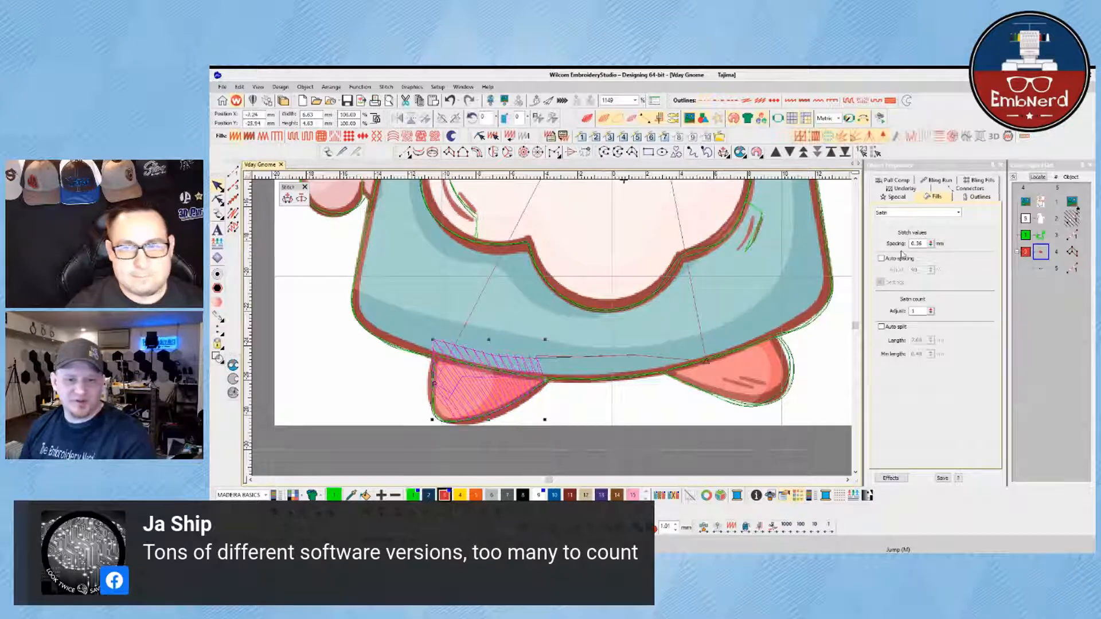
{"action": "double_click", "coordinate": [919, 243]}
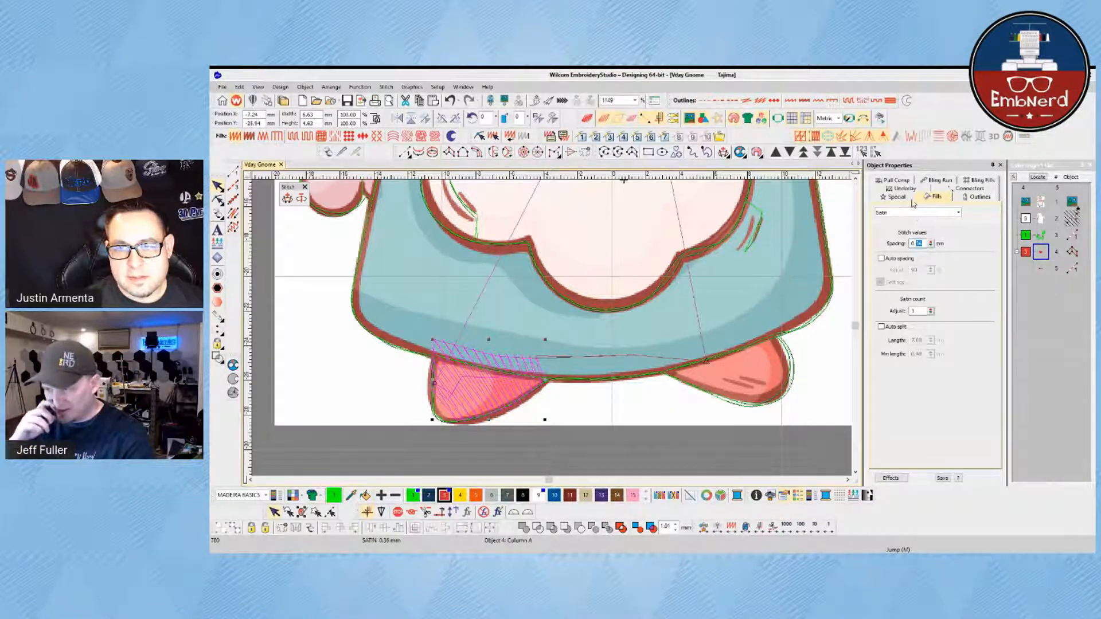
{"action": "type", "text": "0.01"}
{"action": "key", "text": "Return"}
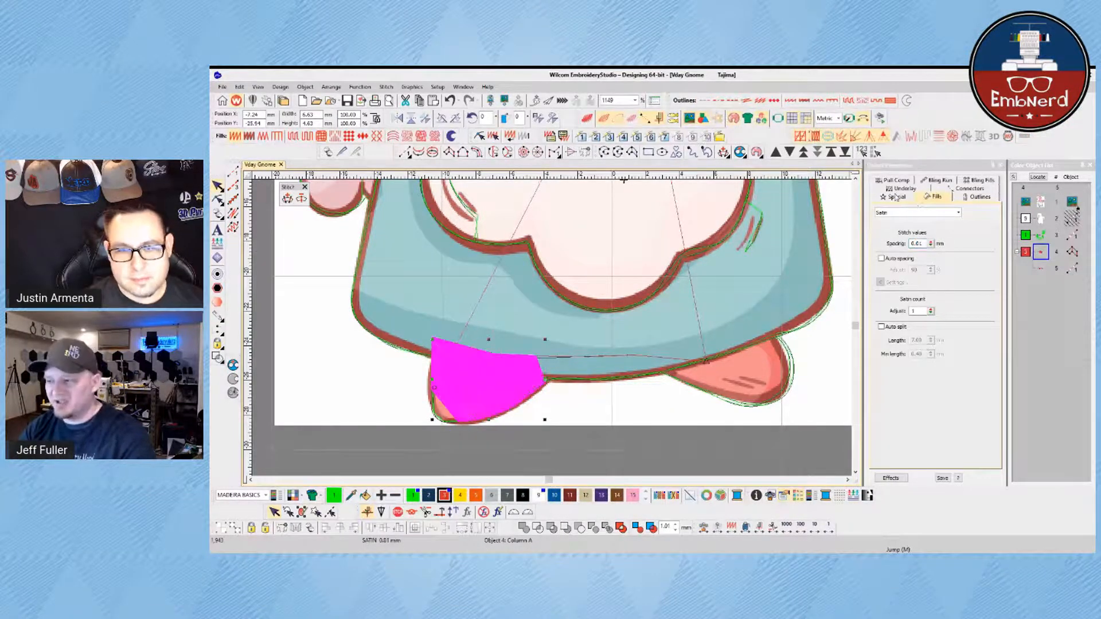
{"action": "key", "text": "ctrl+z"}
Step: Try satin spacings of 6 mm and 35 mm on the red foot fill, undoing the first
{"action": "double_click", "coordinate": [916, 243]}
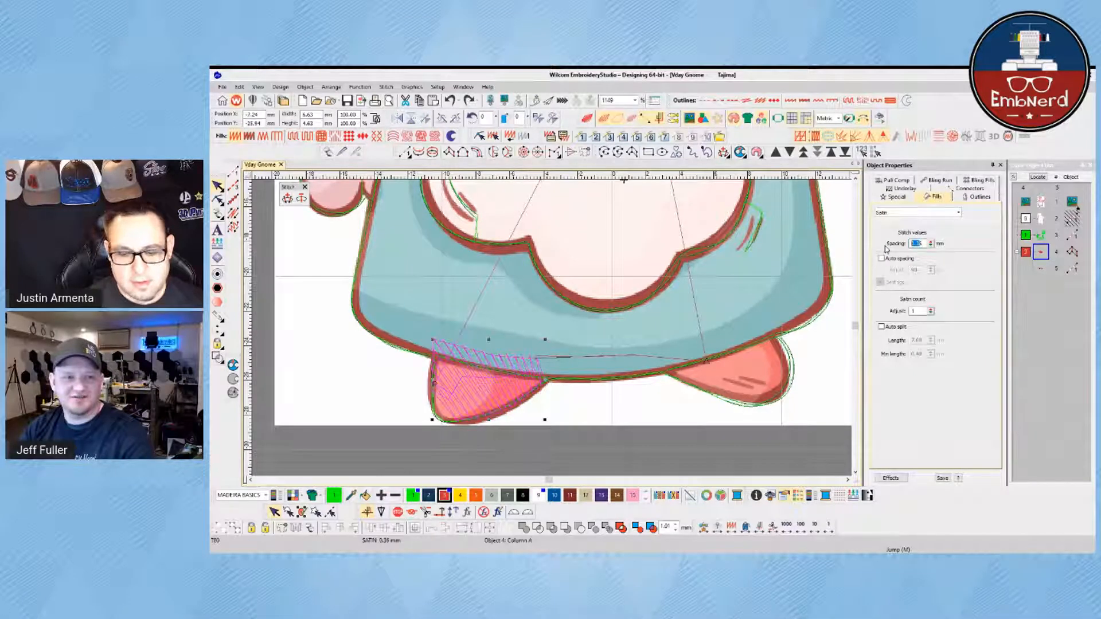
{"action": "type", "text": "6"}
{"action": "key", "text": "Return"}
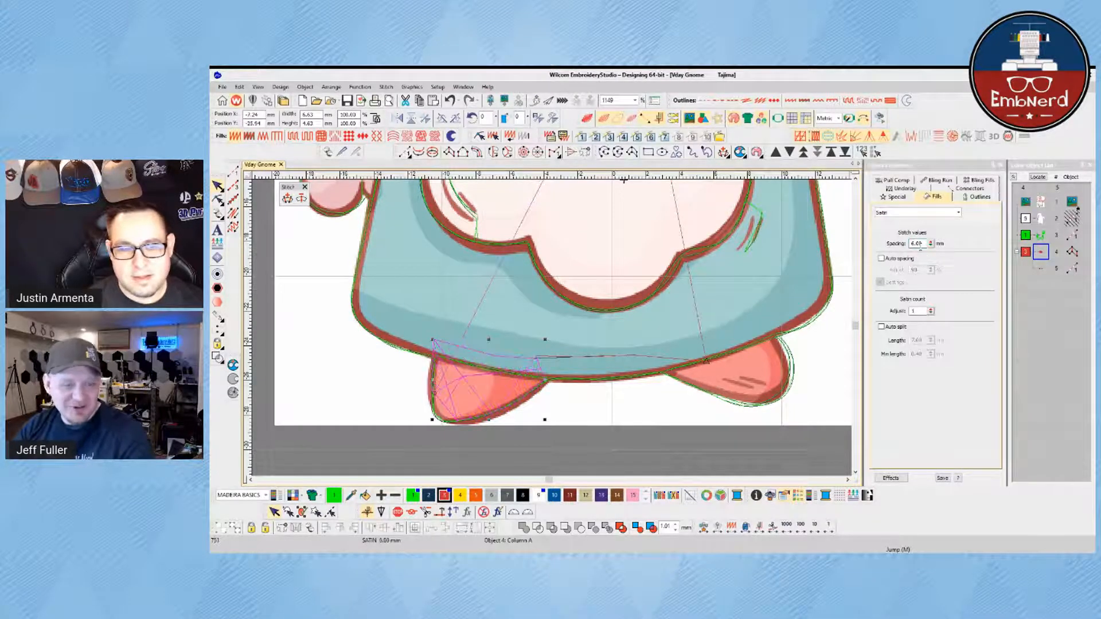
{"action": "key", "text": "ctrl+z"}
{"action": "double_click", "coordinate": [917, 243]}
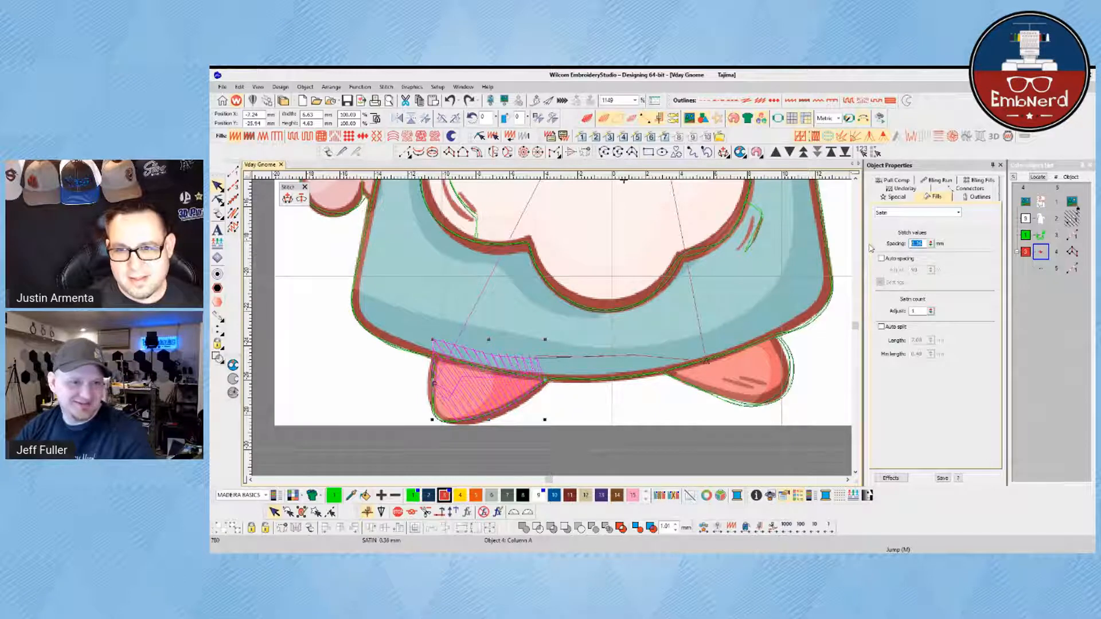
{"action": "type", "text": "1"}
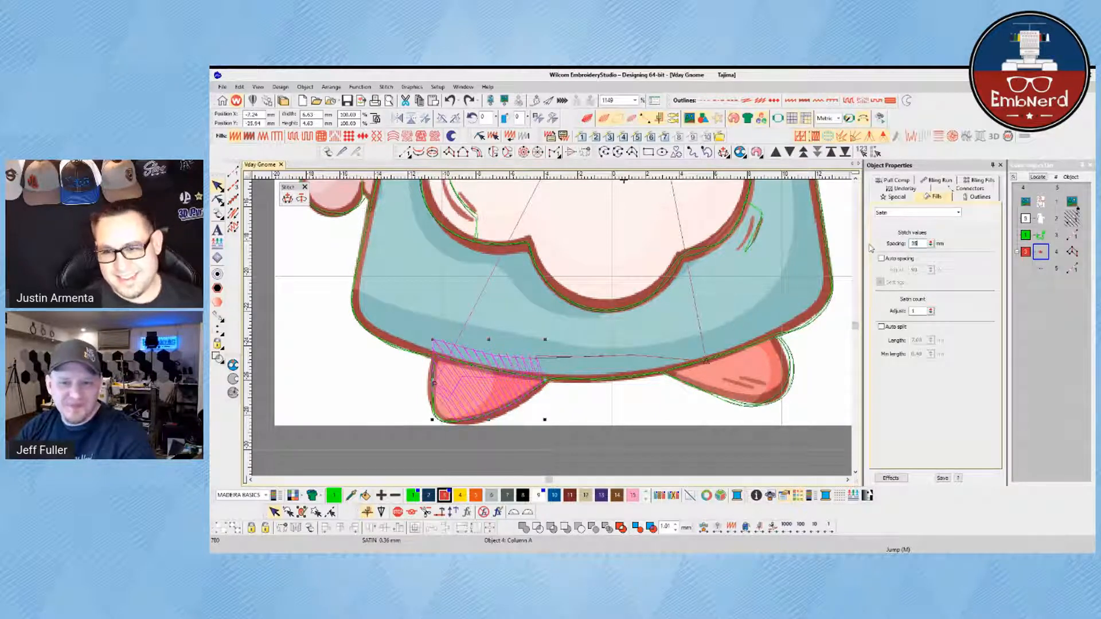
{"action": "key", "text": "Return"}
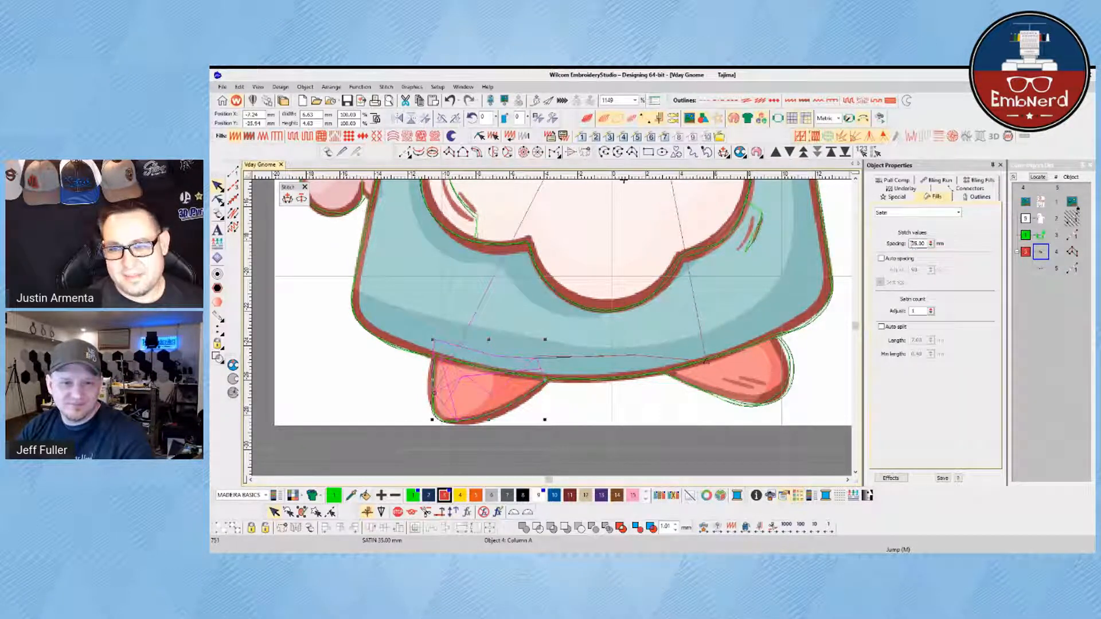
Step: Set the foot fill's satin spacing to 0.35 mm, change its first underlay to Zigzag and deselect it
{"action": "double_click", "coordinate": [916, 243]}
{"action": "type", "text": "0.35"}
{"action": "key", "text": "Return"}
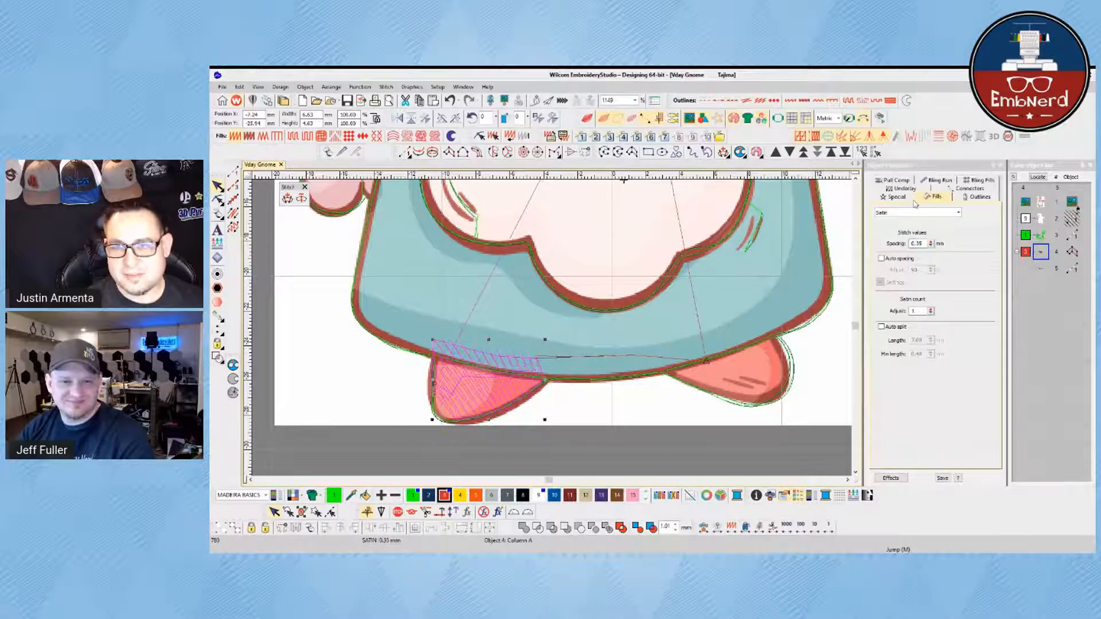
{"action": "left_click", "coordinate": [909, 190]}
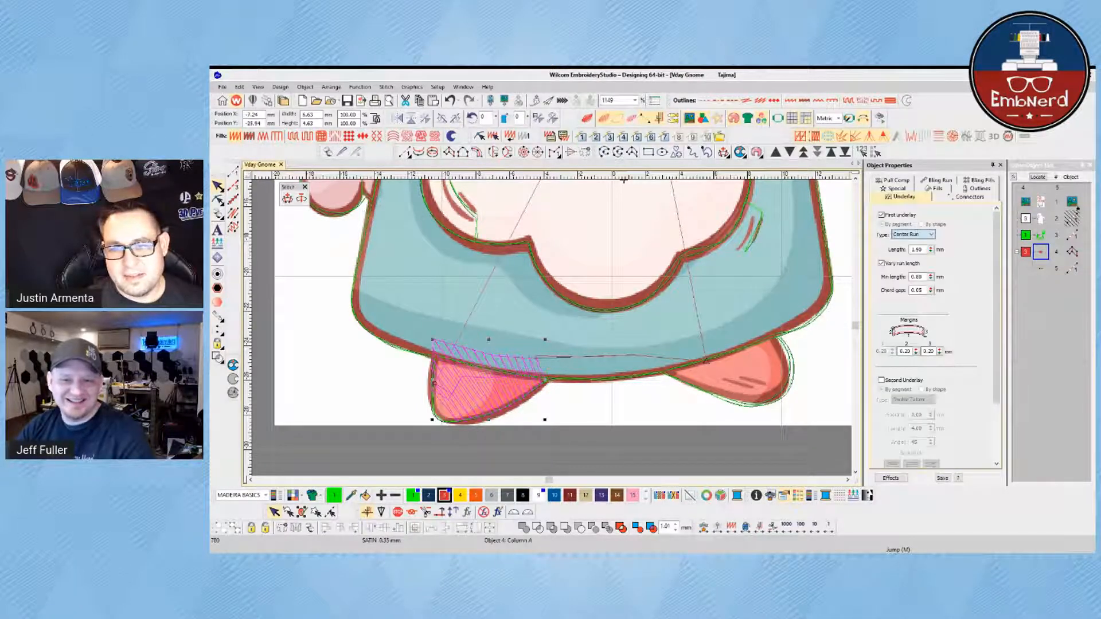
{"action": "scroll", "coordinate": [912, 234], "scroll_direction": "down", "scroll_amount": 2}
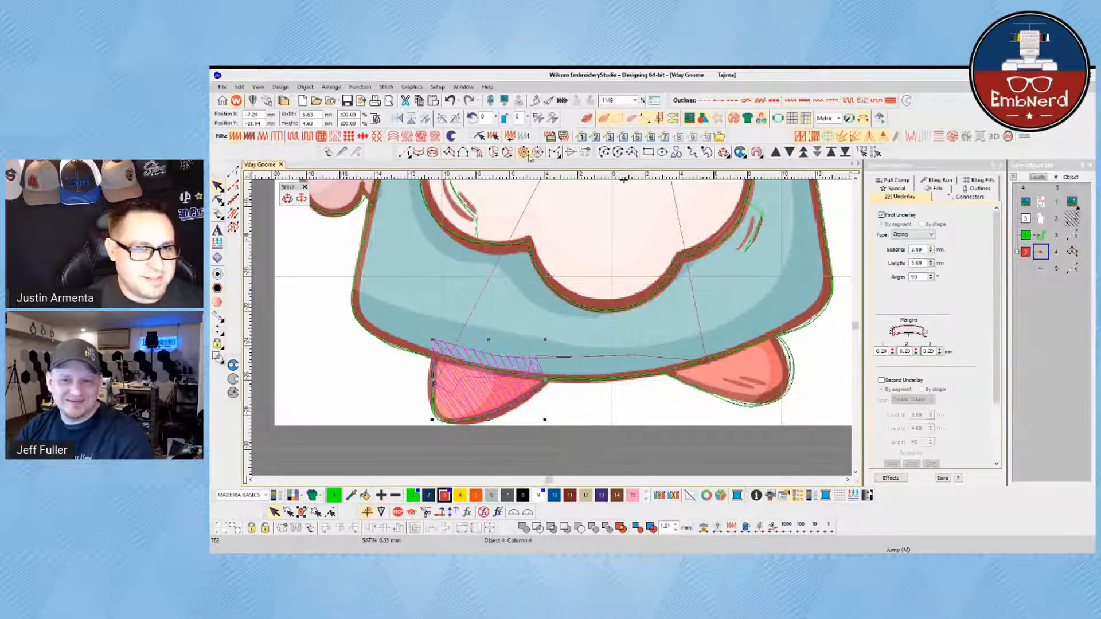
{"action": "left_click", "coordinate": [591, 415]}
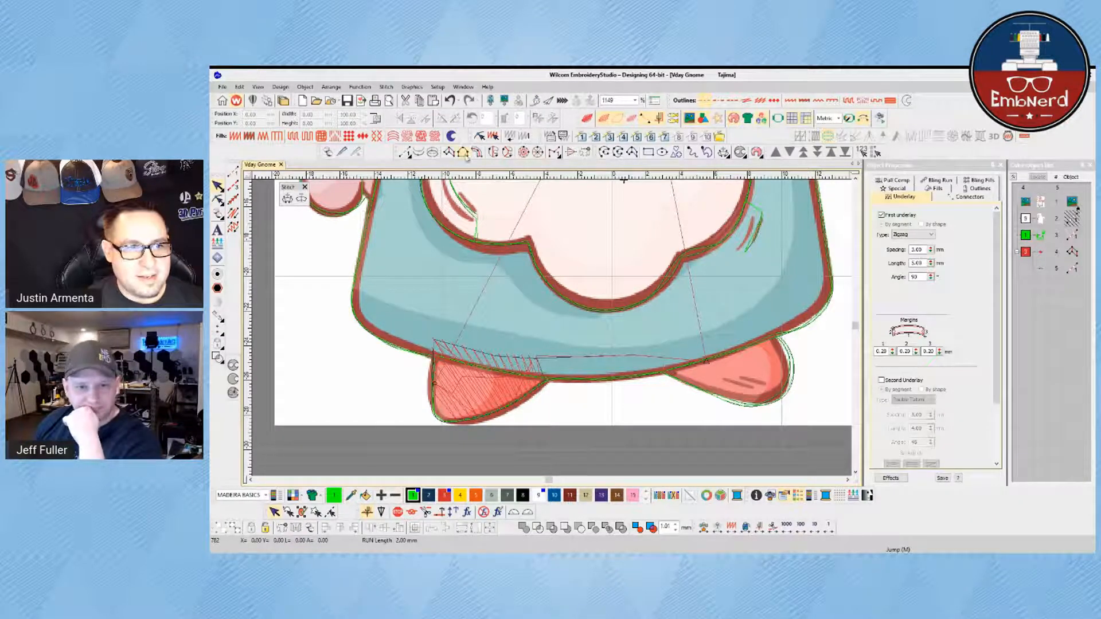
Step: Digitize a satin Column A fill over the unfilled foot, reaching under the dress hem, and colour it red
{"action": "left_click", "coordinate": [448, 152]}
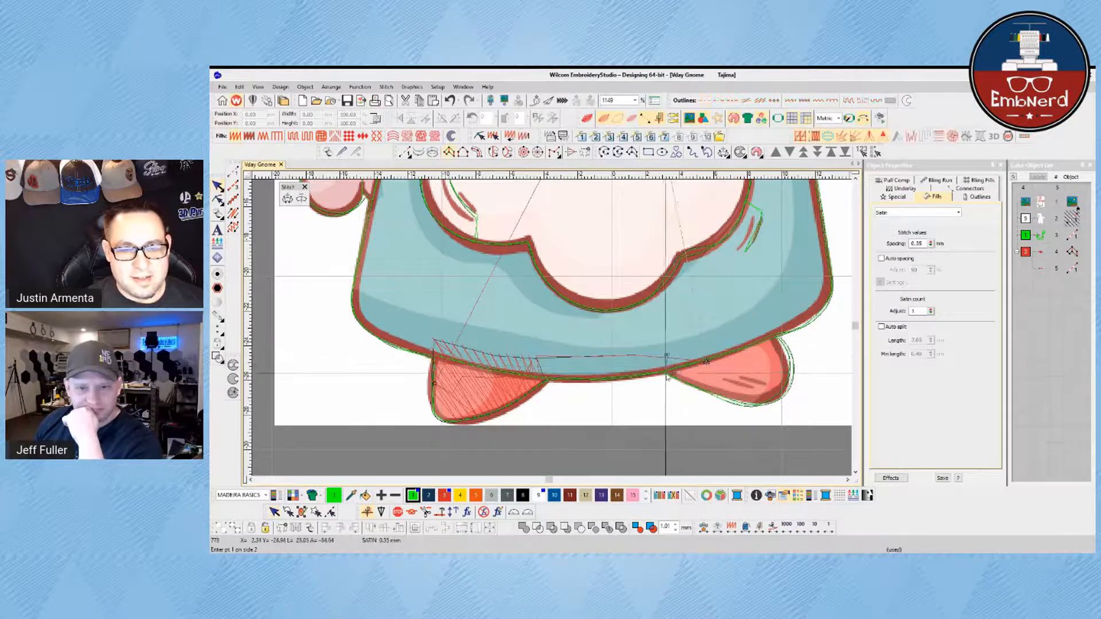
{"action": "left_click", "coordinate": [665, 355]}
{"action": "left_click", "coordinate": [757, 332]}
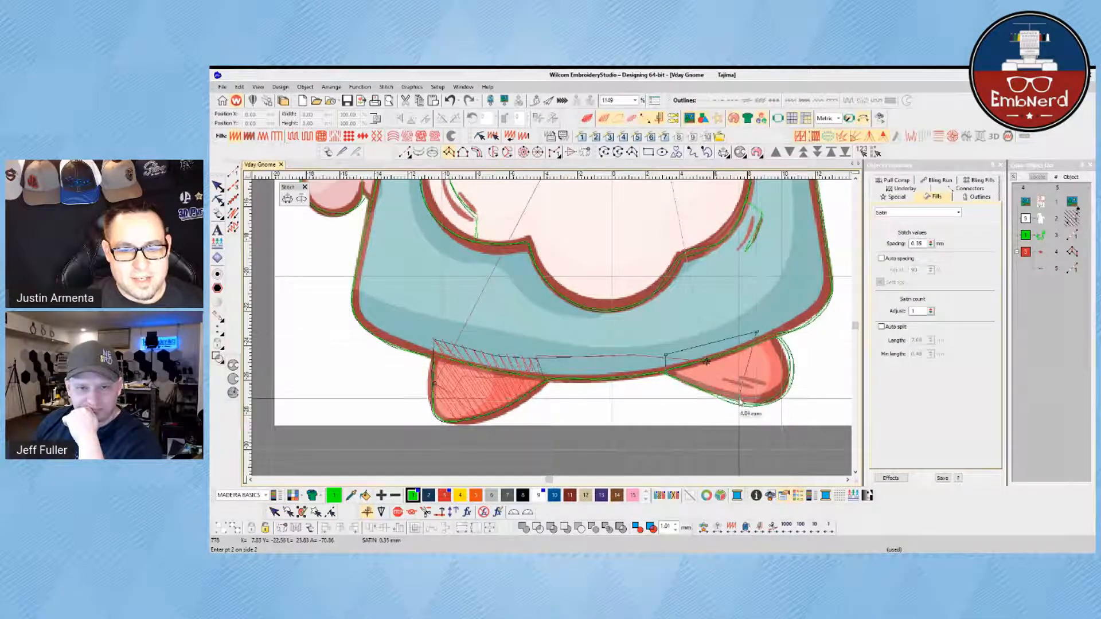
{"action": "left_click", "coordinate": [740, 403]}
{"action": "left_click", "coordinate": [773, 339]}
{"action": "left_click", "coordinate": [753, 404]}
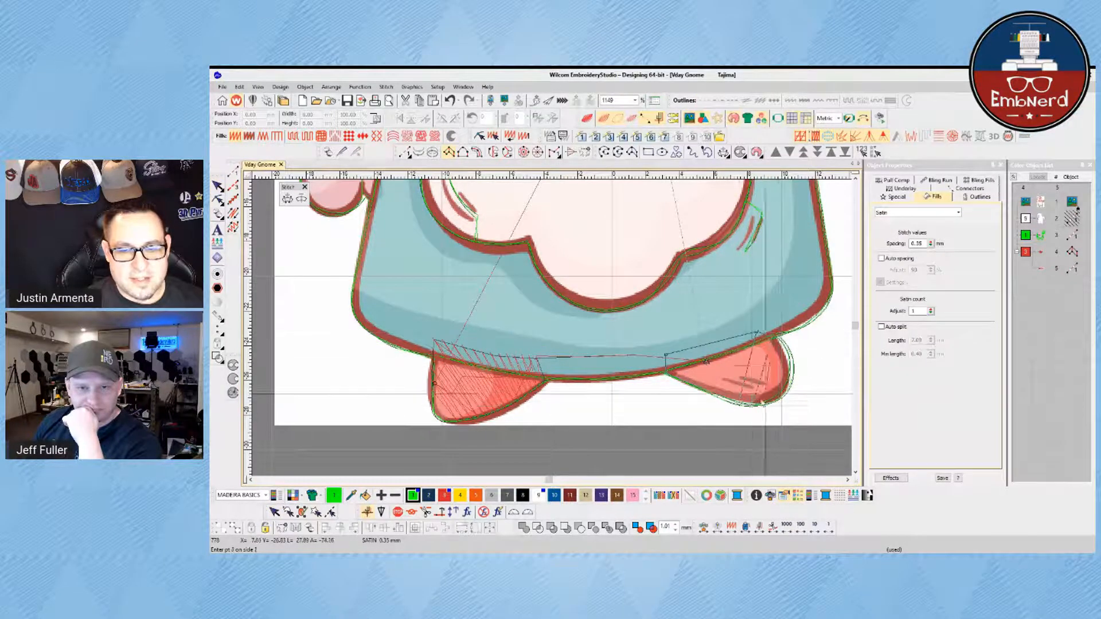
{"action": "key", "text": "Return"}
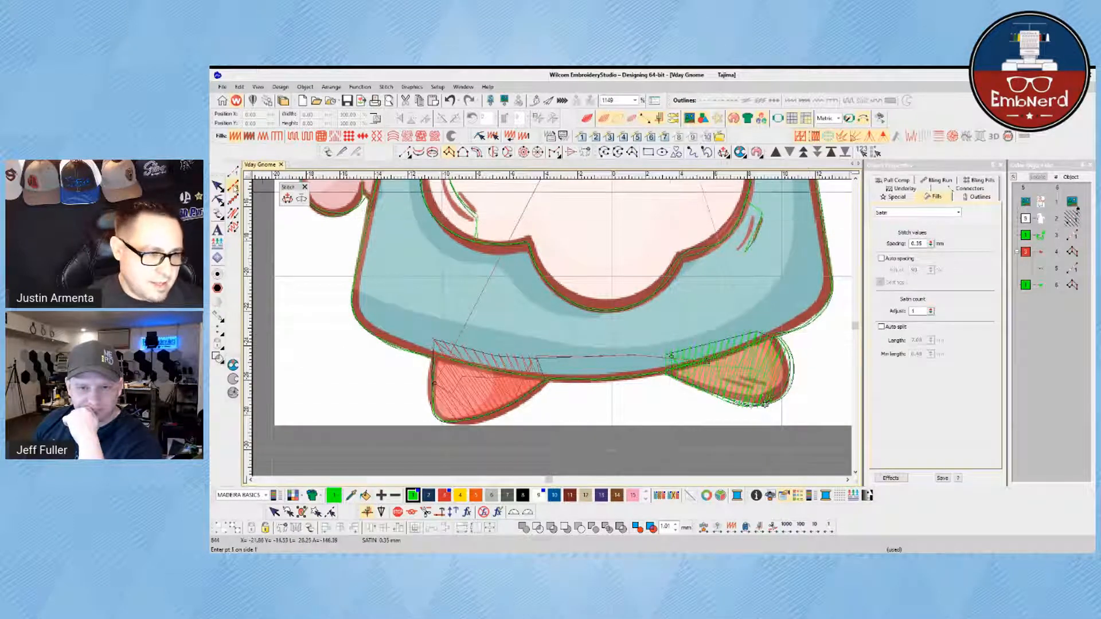
{"action": "key", "text": "Escape"}
{"action": "left_click", "coordinate": [792, 430]}
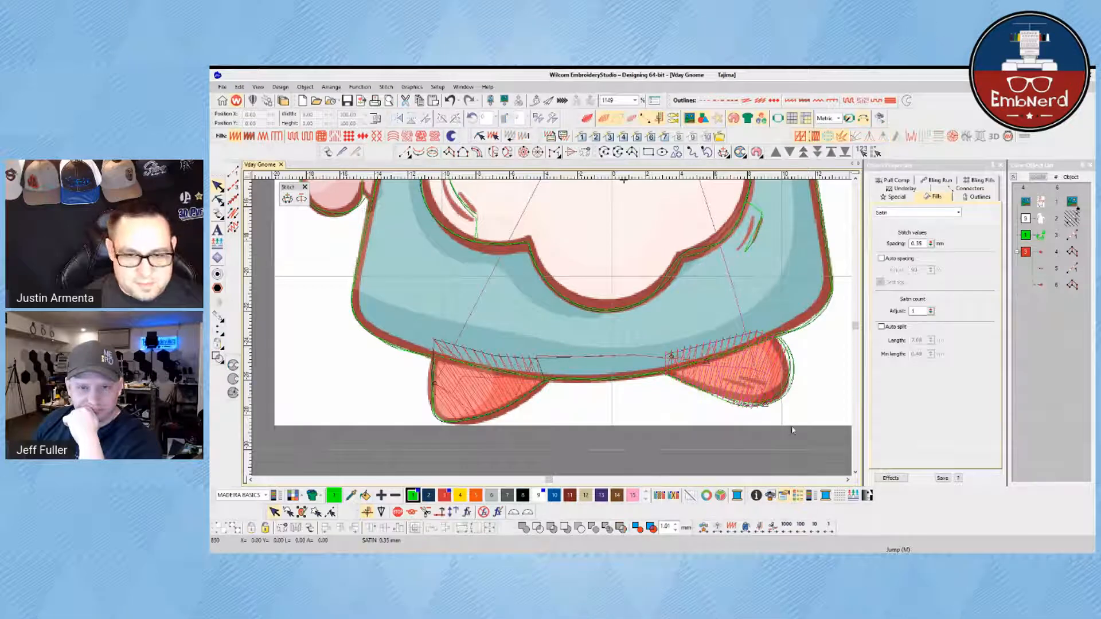
Step: Hide the artwork and adjust the reshape points of the green run outline around the right foot's outer edge
{"action": "key", "text": "d"}
{"action": "left_click", "coordinate": [756, 374]}
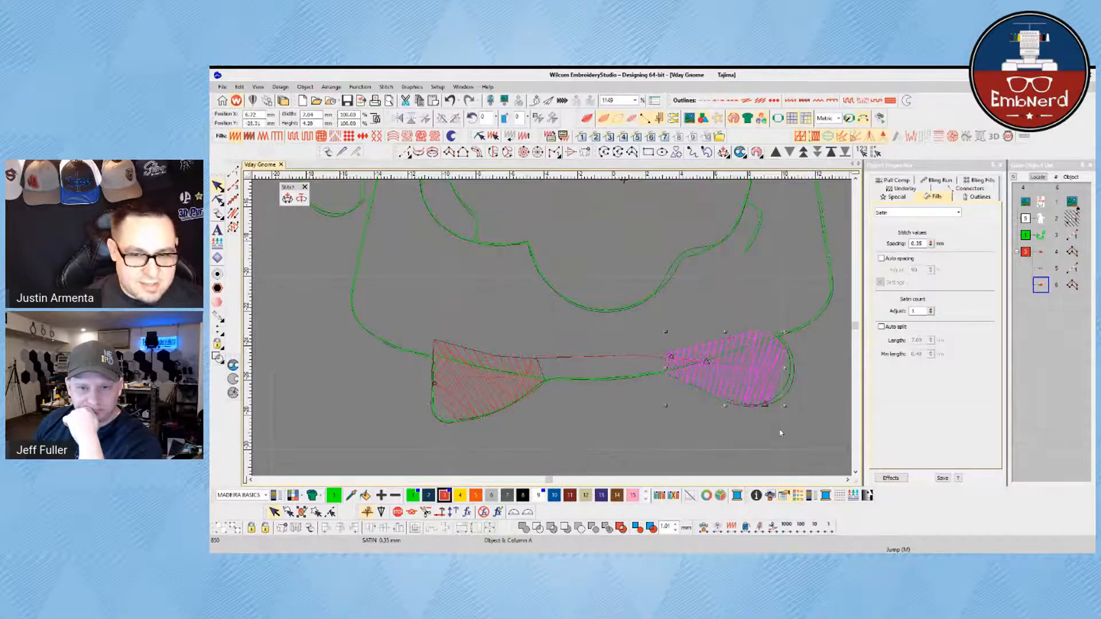
{"action": "left_click", "coordinate": [219, 202]}
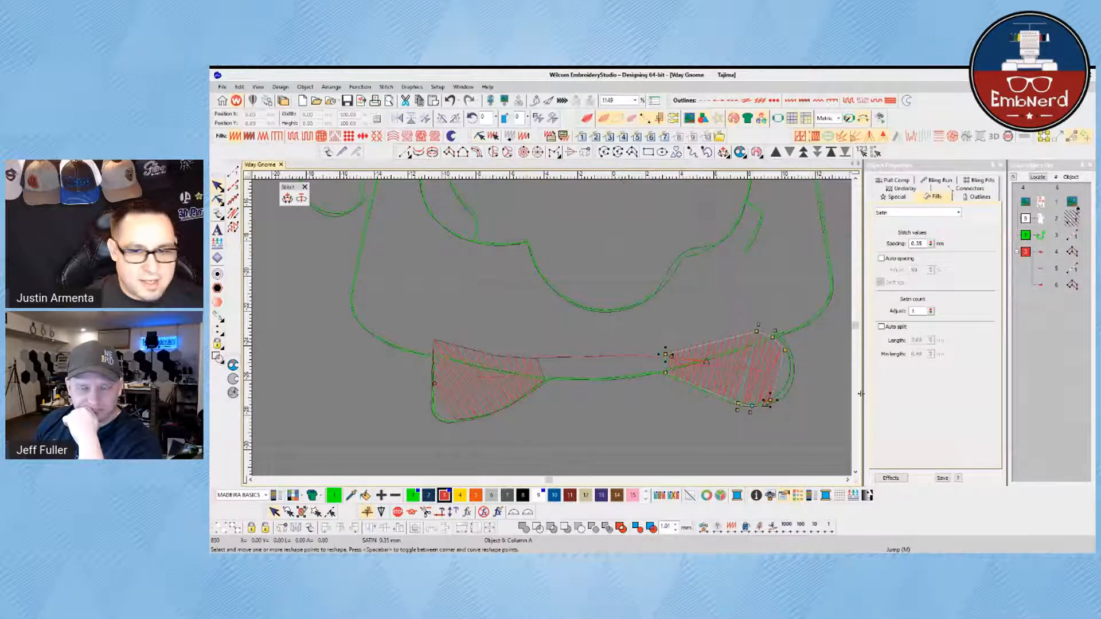
{"action": "left_click", "coordinate": [787, 383]}
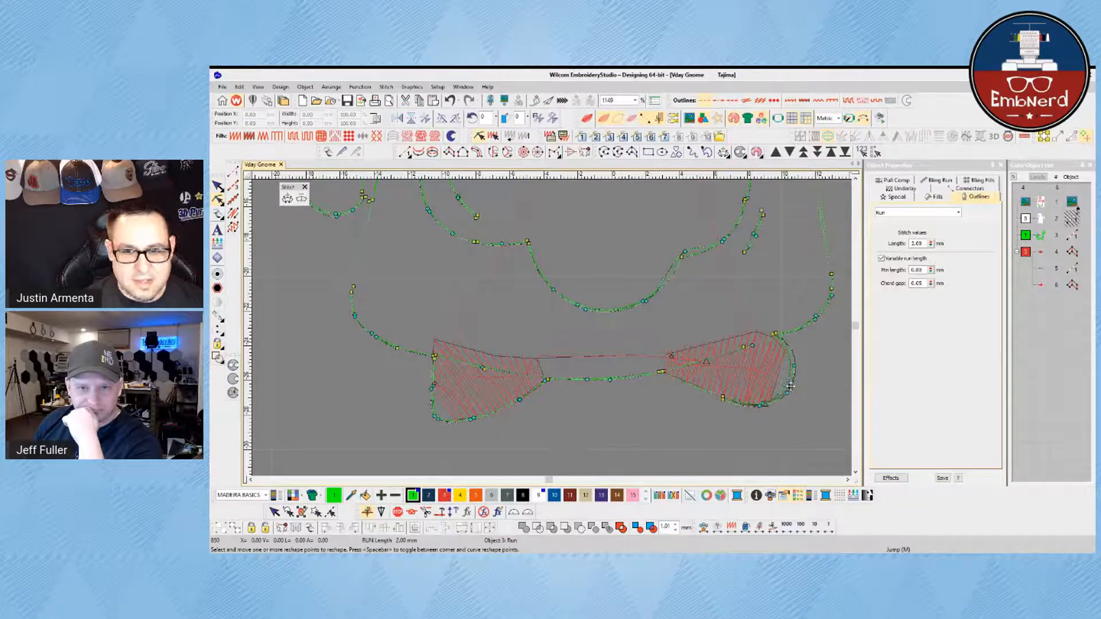
{"action": "left_click", "coordinate": [788, 388]}
{"action": "left_click", "coordinate": [775, 335]}
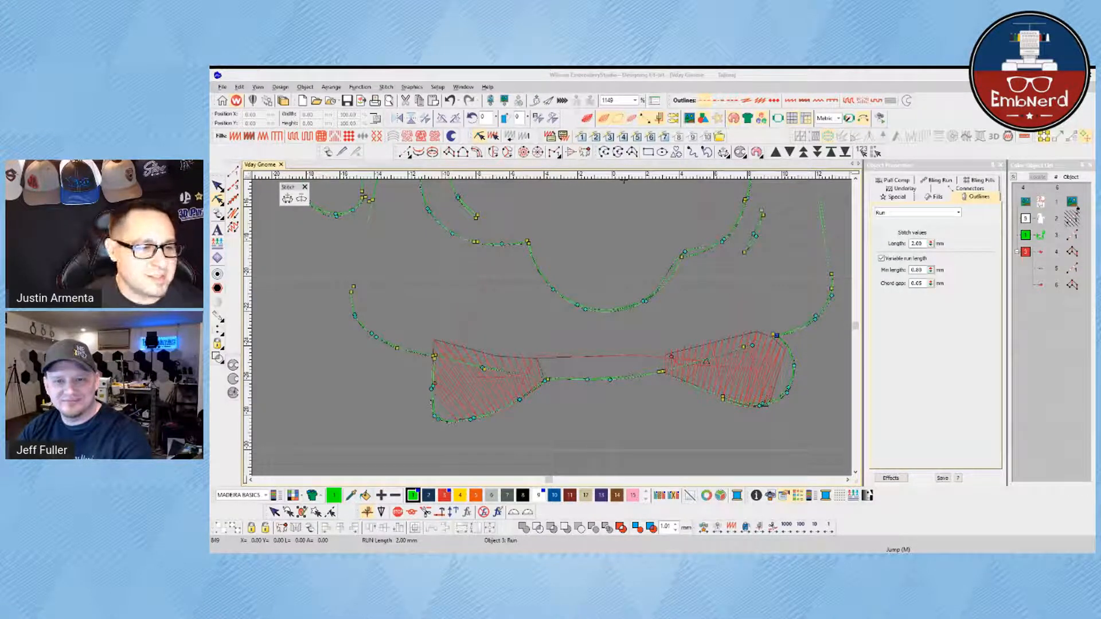
{"action": "left_click", "coordinate": [658, 342]}
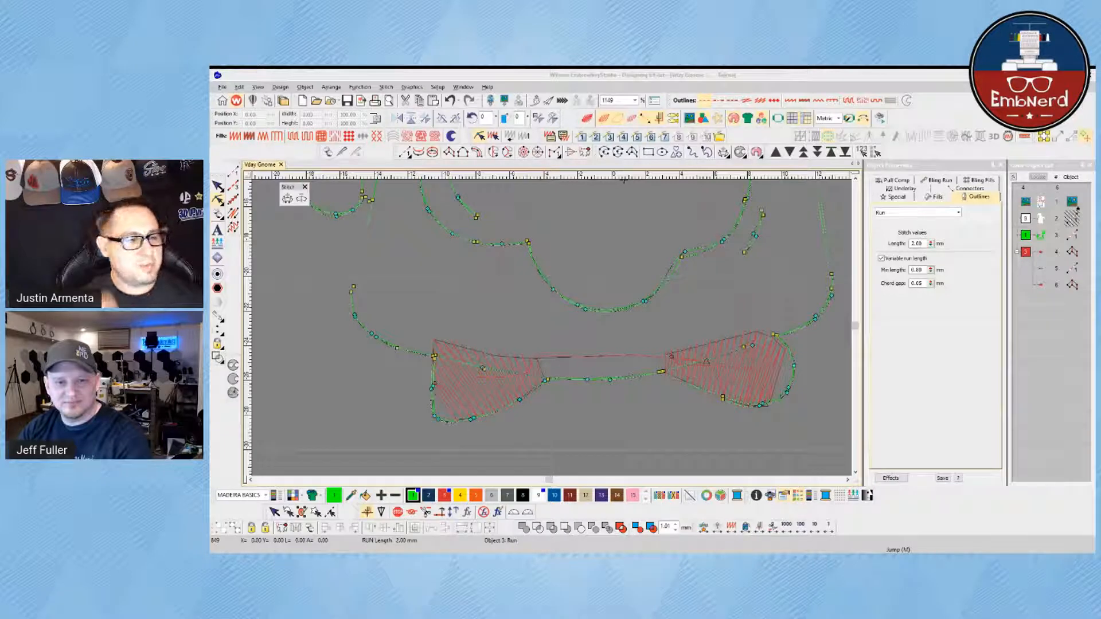
{"action": "left_click", "coordinate": [623, 181]}
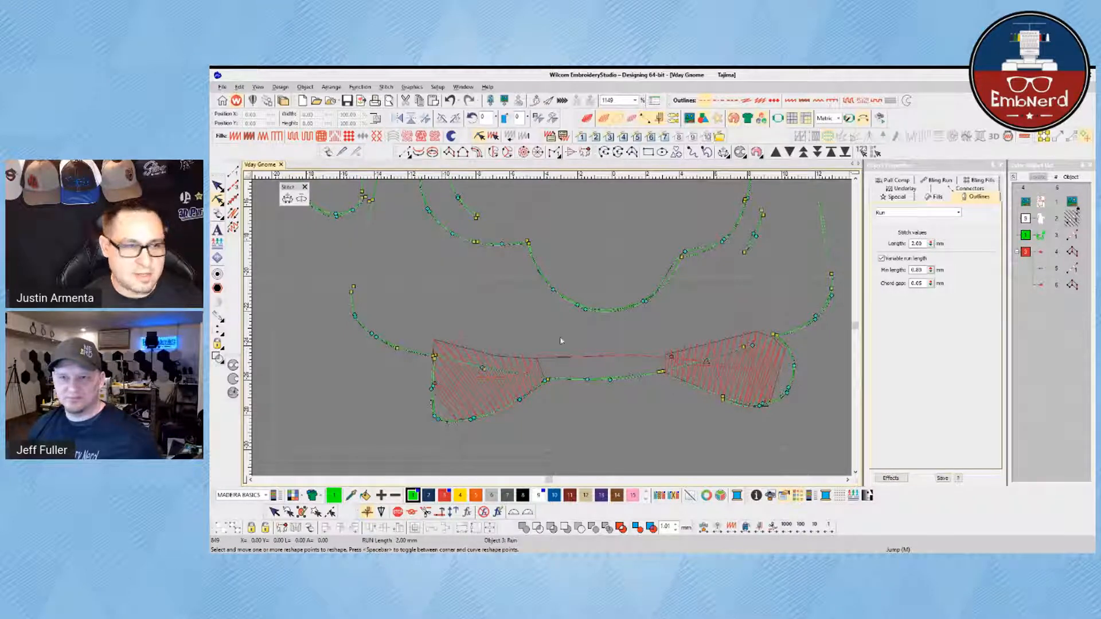
Step: Move the stitching end point of the right foot's satin fill up to the foot's outer corner at the dress hem
{"action": "left_click", "coordinate": [217, 186]}
{"action": "scroll", "coordinate": [493, 315], "scroll_direction": "down", "scroll_amount": 2}
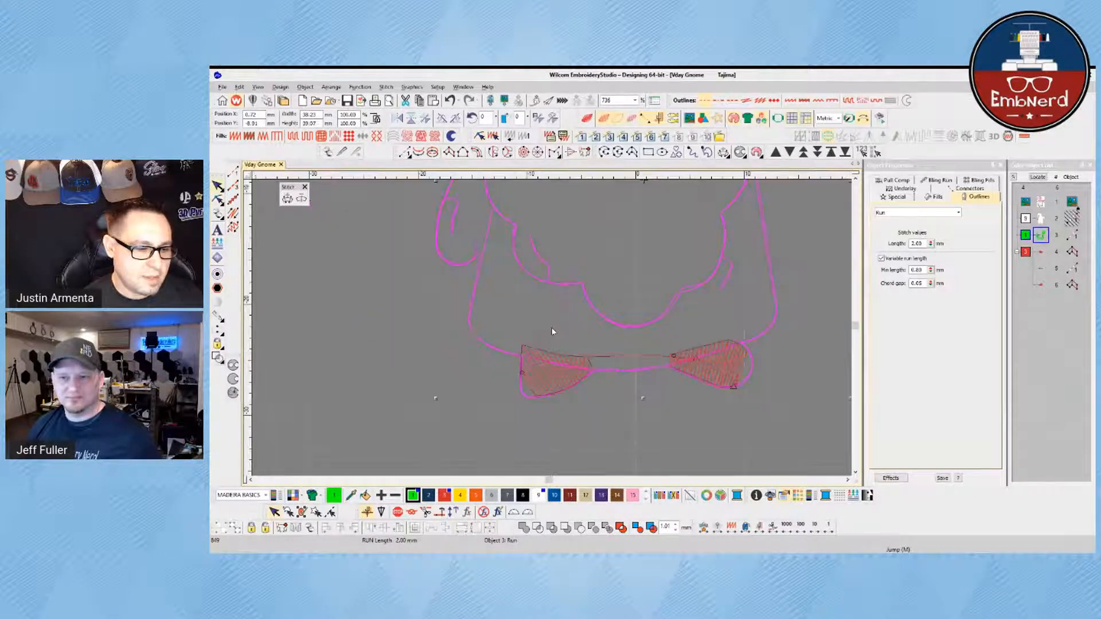
{"action": "scroll", "coordinate": [553, 332], "scroll_direction": "down", "scroll_amount": 3}
{"action": "scroll", "coordinate": [546, 331], "scroll_direction": "up", "scroll_amount": 3}
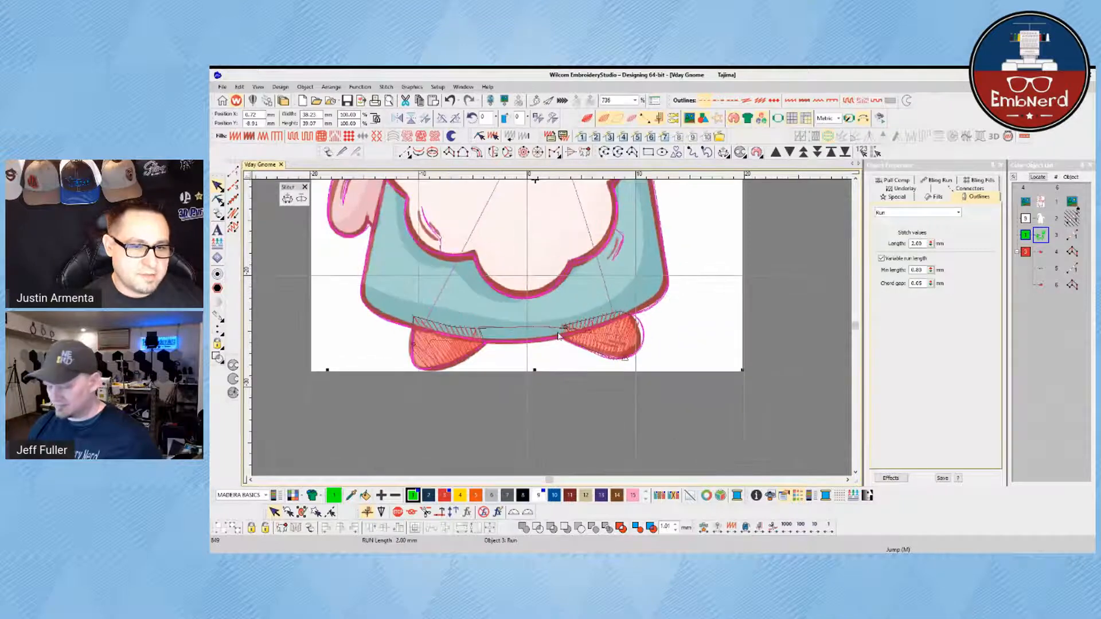
{"action": "key", "text": "Tab"}
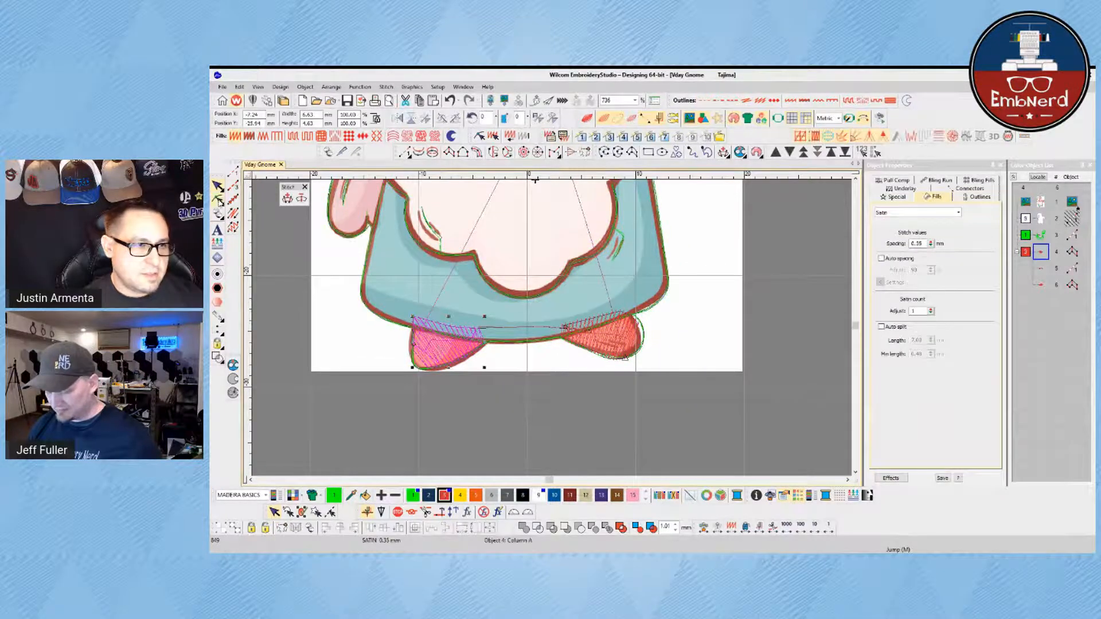
{"action": "left_click", "coordinate": [217, 200]}
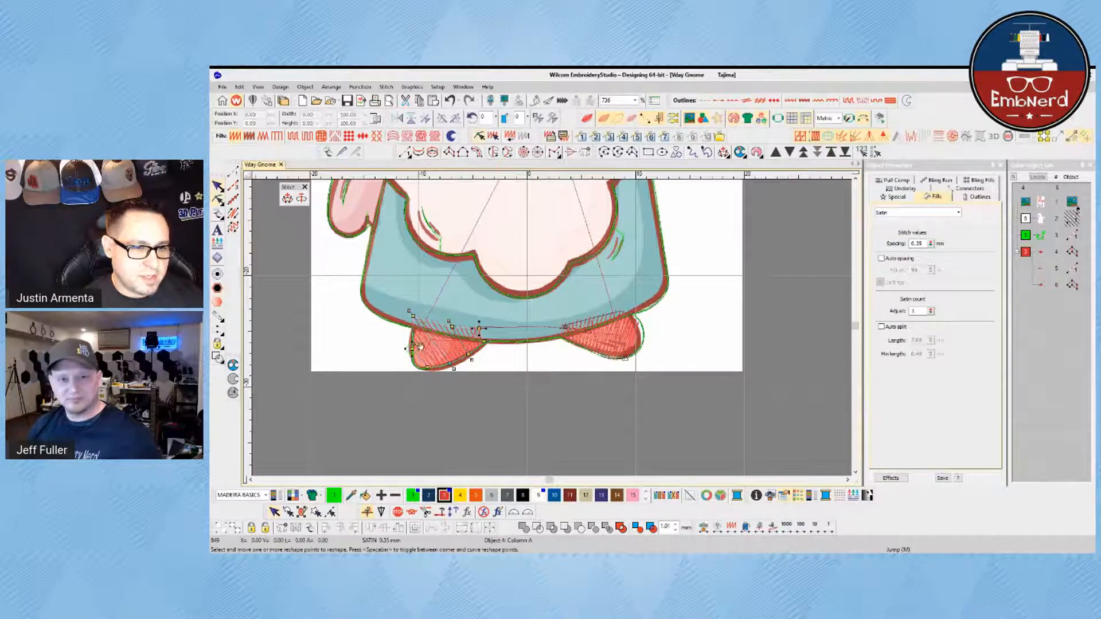
{"action": "left_click", "coordinate": [475, 323]}
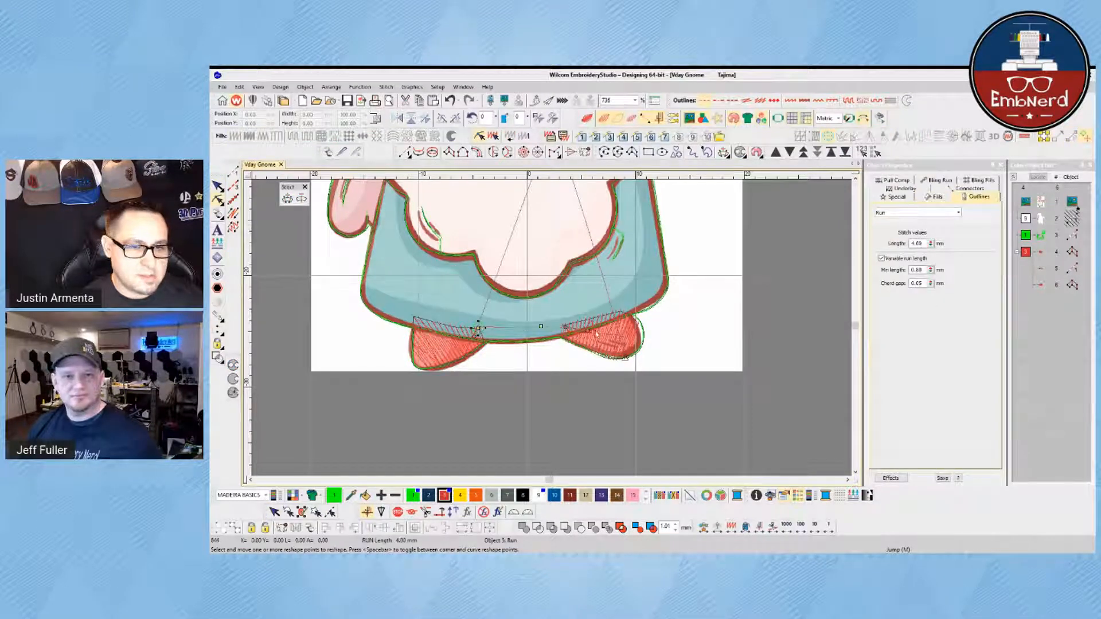
{"action": "left_click", "coordinate": [567, 328]}
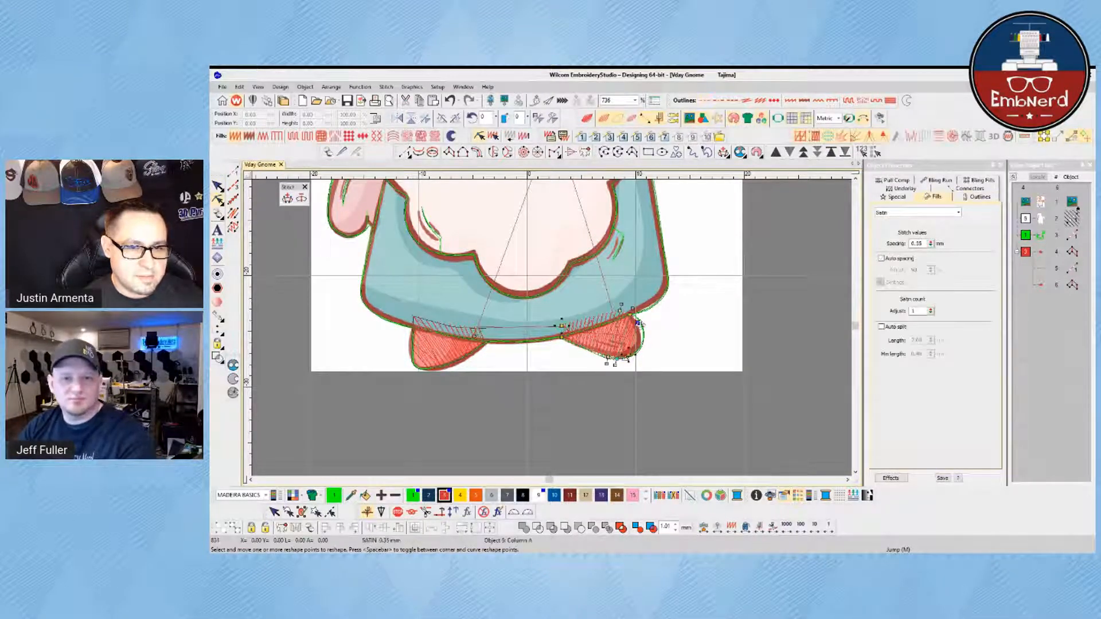
{"action": "left_click_drag", "start_coordinate": [636, 339], "coordinate": [641, 321]}
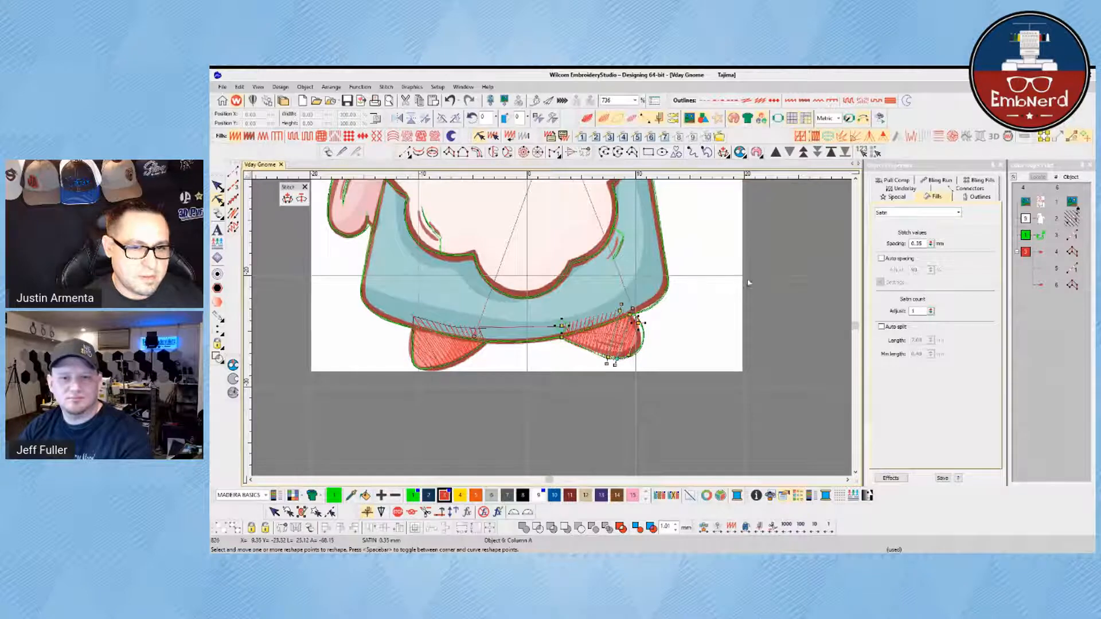
{"action": "key", "text": "Escape"}
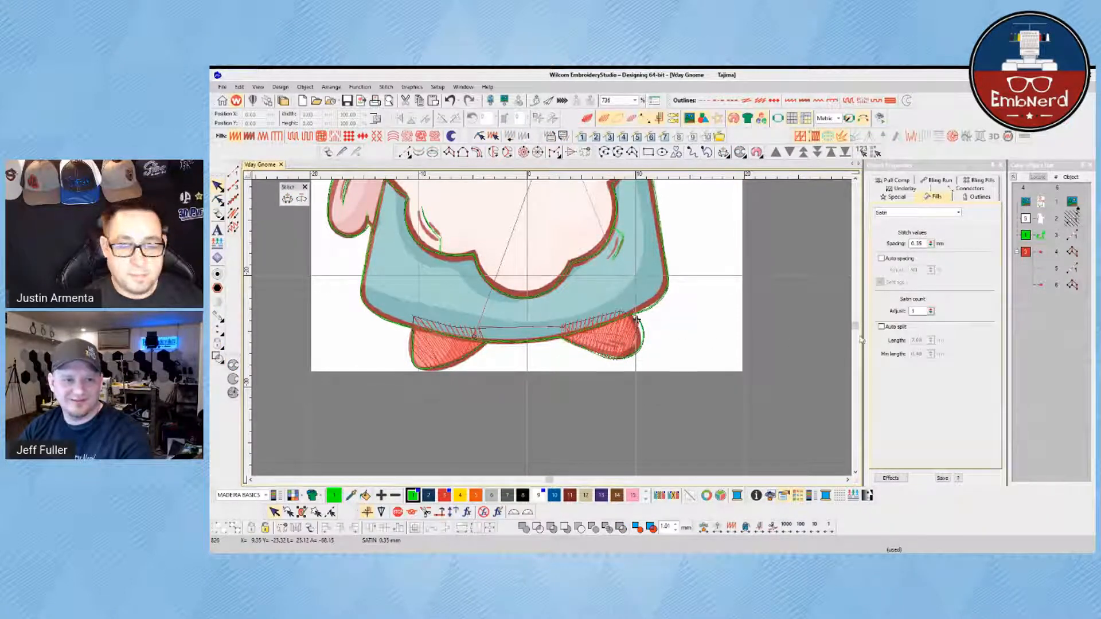
{"action": "scroll", "coordinate": [513, 380], "scroll_direction": "down", "scroll_amount": 5}
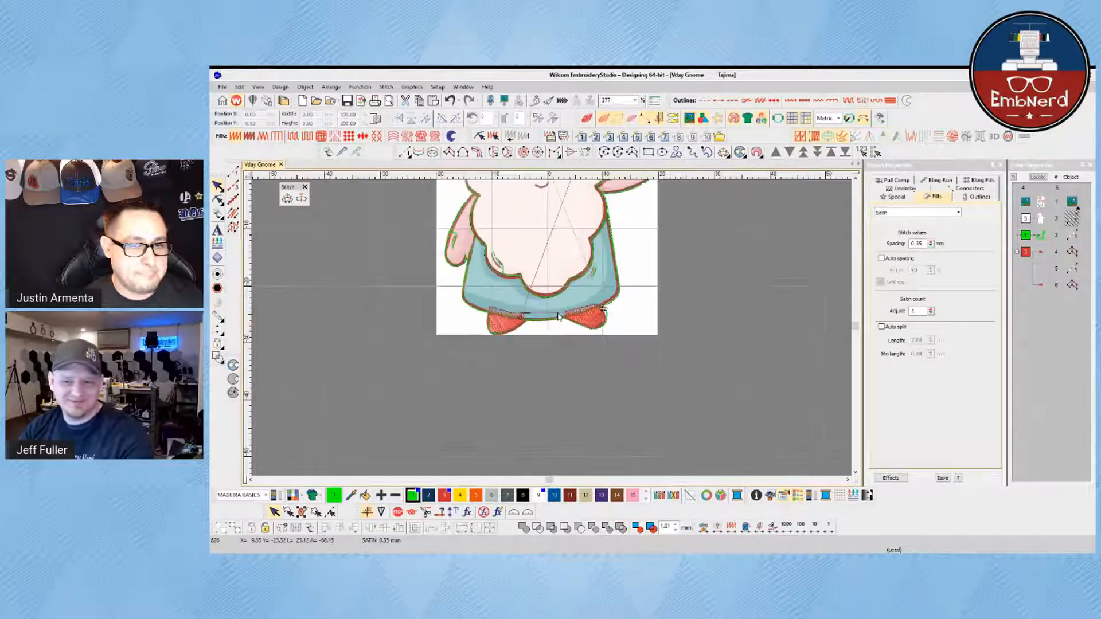
{"action": "scroll", "coordinate": [577, 365], "scroll_direction": "up", "scroll_amount": 4}
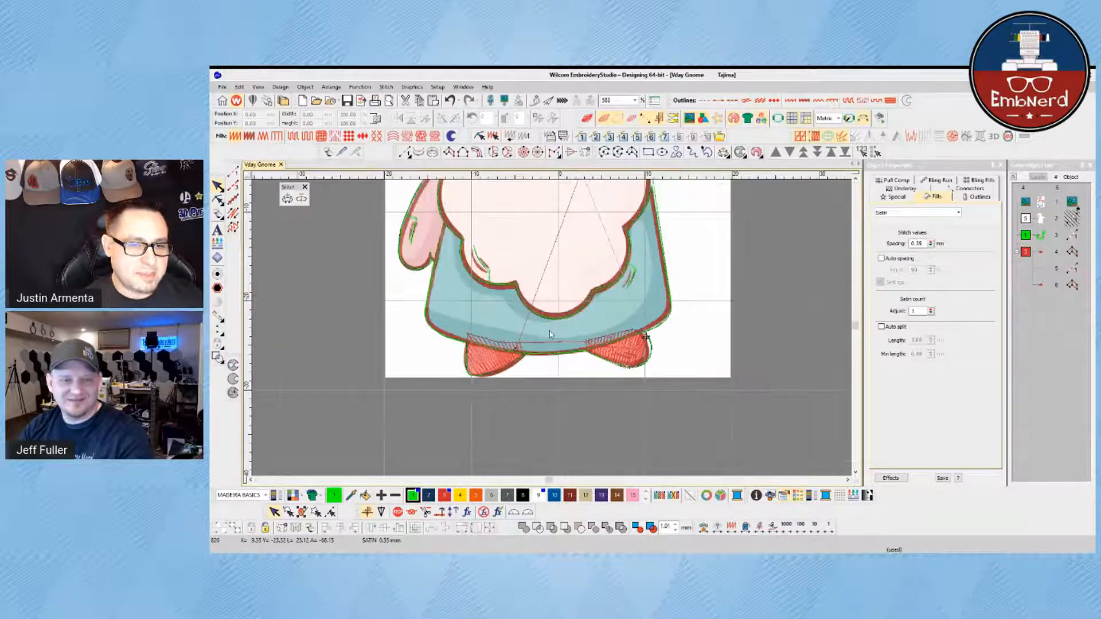
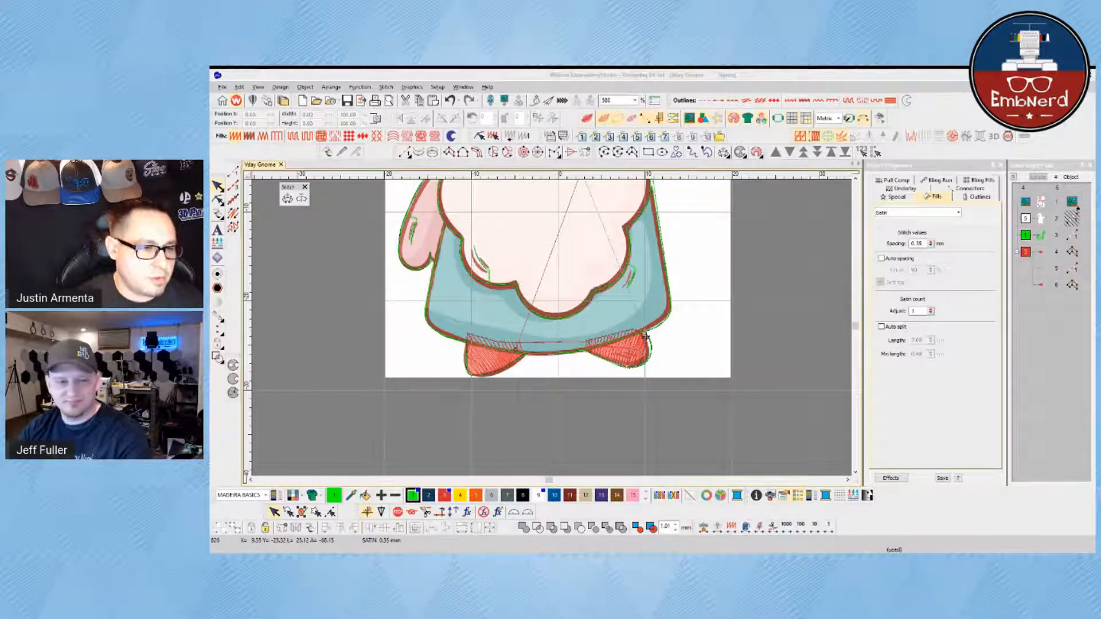
Step: Resequence all red foot objects to stitch before the green outline, and check the design briefly in TrueView
{"action": "left_click", "coordinate": [634, 294]}
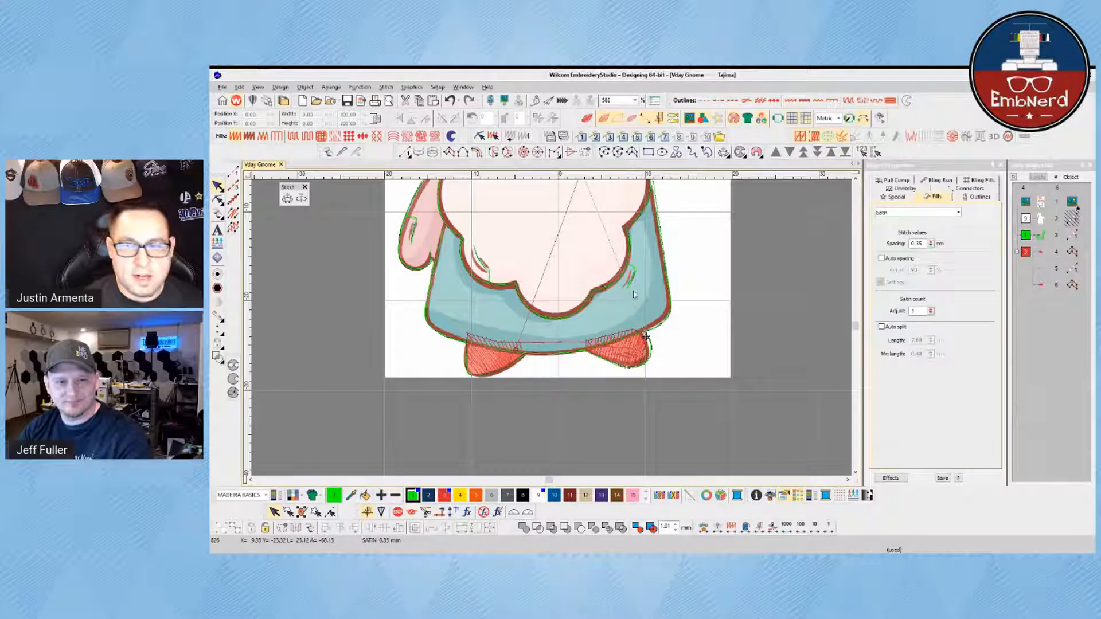
{"action": "left_click", "coordinate": [1025, 251]}
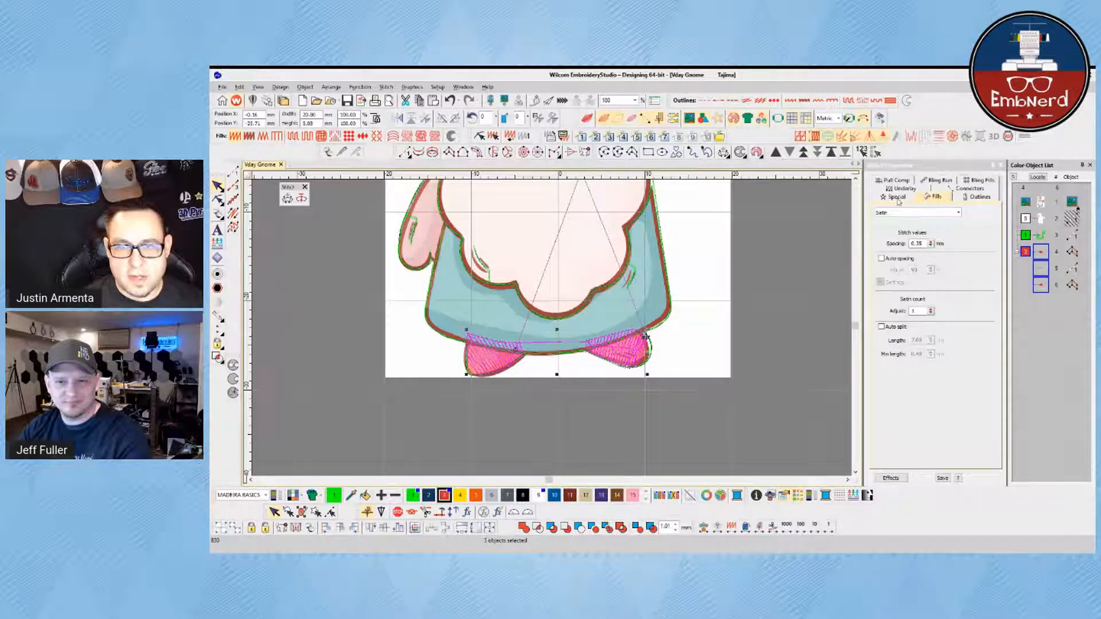
{"action": "left_click", "coordinate": [804, 153]}
{"action": "left_click", "coordinate": [755, 296]}
{"action": "key", "text": "t"}
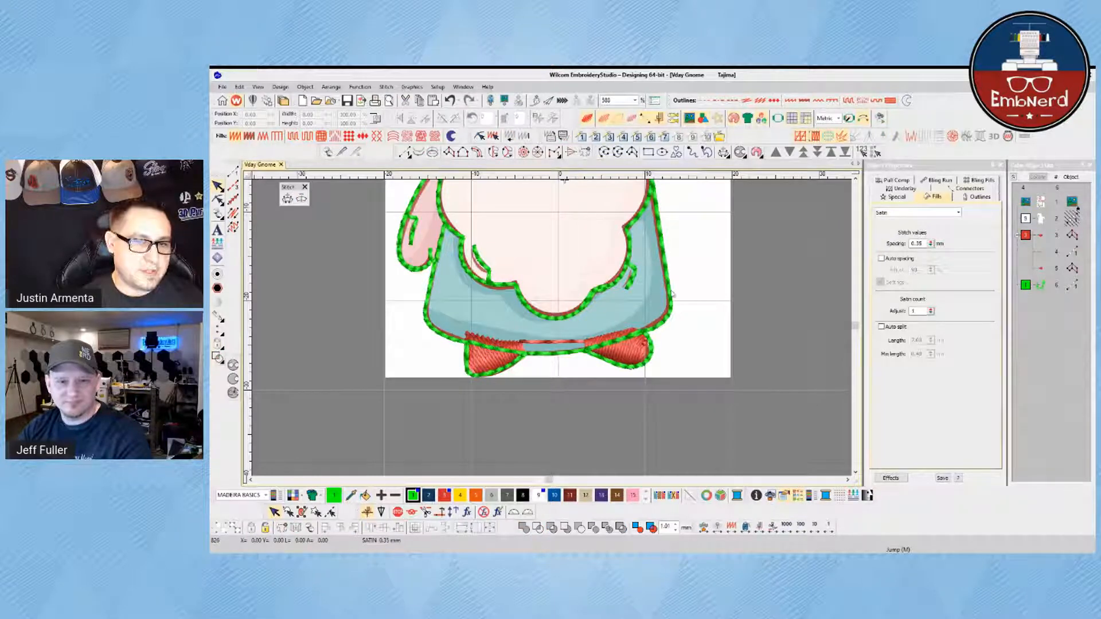
{"action": "key", "text": "t"}
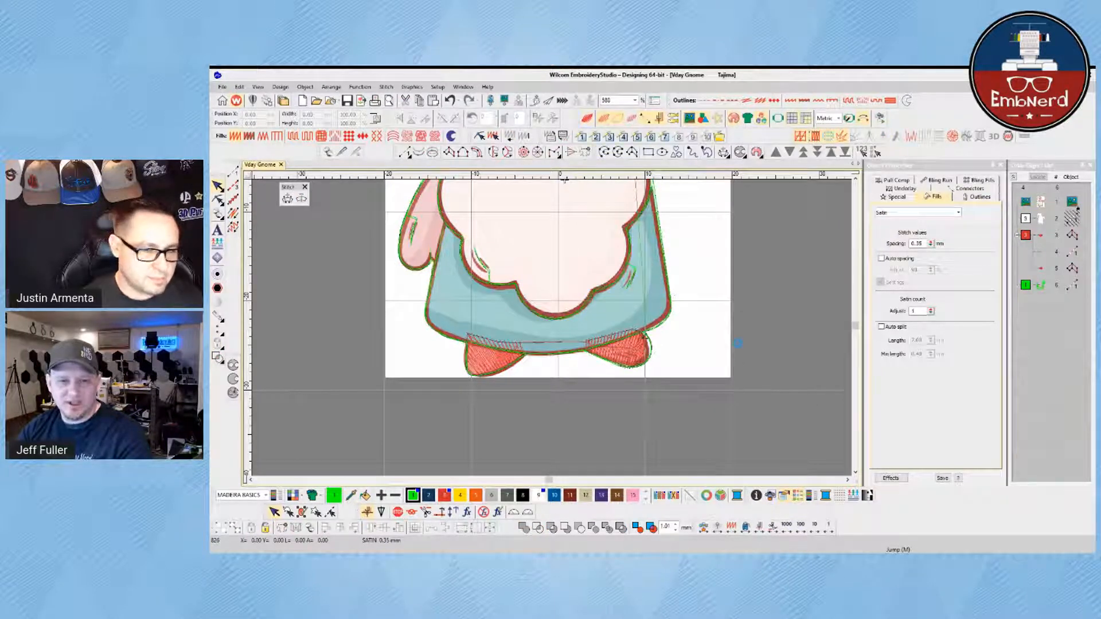
{"action": "left_click", "coordinate": [855, 179]}
{"action": "left_click", "coordinate": [855, 179]}
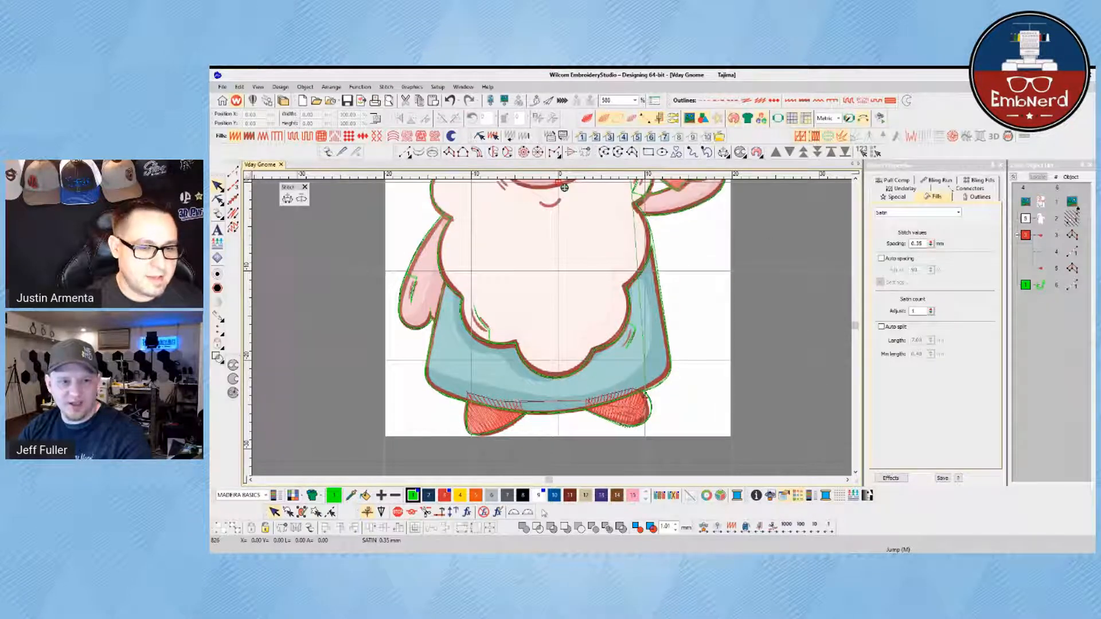
Step: Set up a Complex Fill object in thread colour 10 with Tatami as the fill type
{"action": "left_click", "coordinate": [554, 494]}
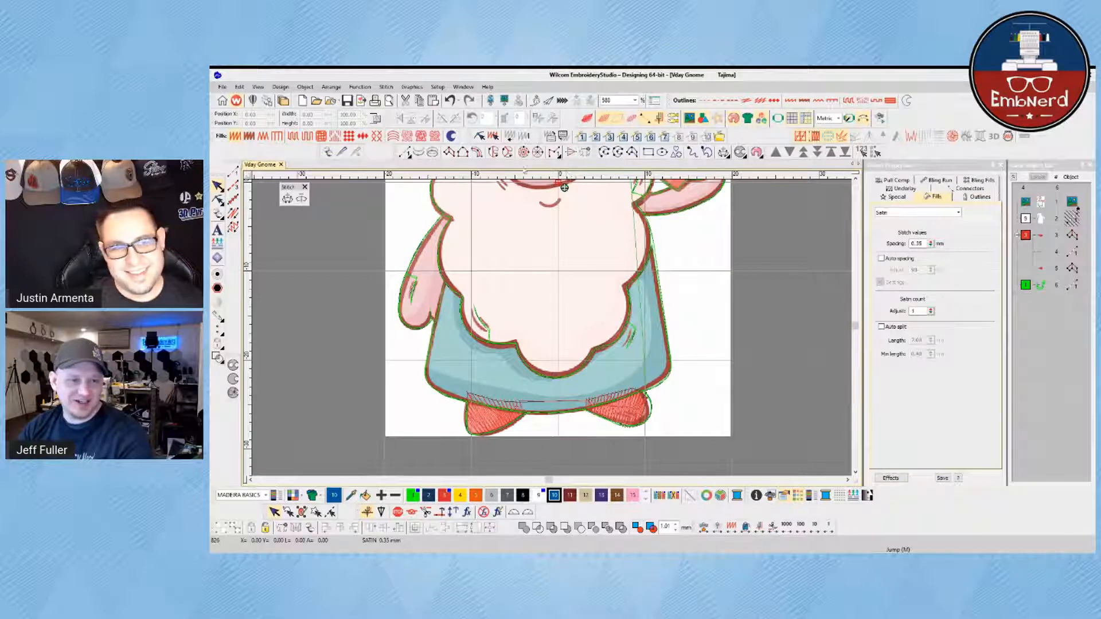
{"action": "left_click", "coordinate": [492, 151]}
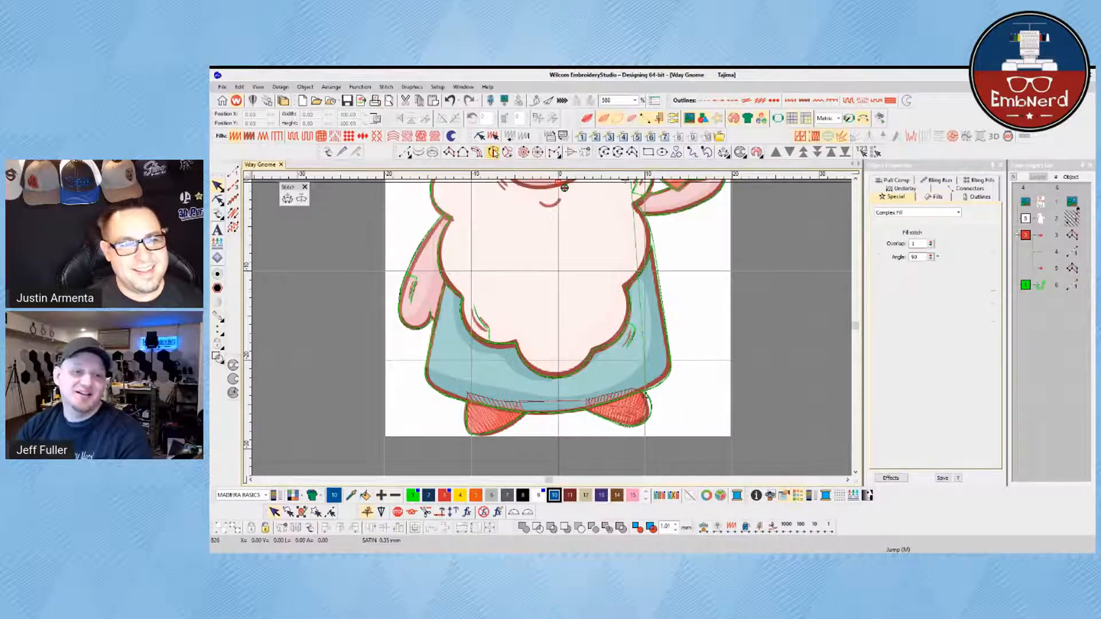
{"action": "left_click", "coordinate": [935, 197]}
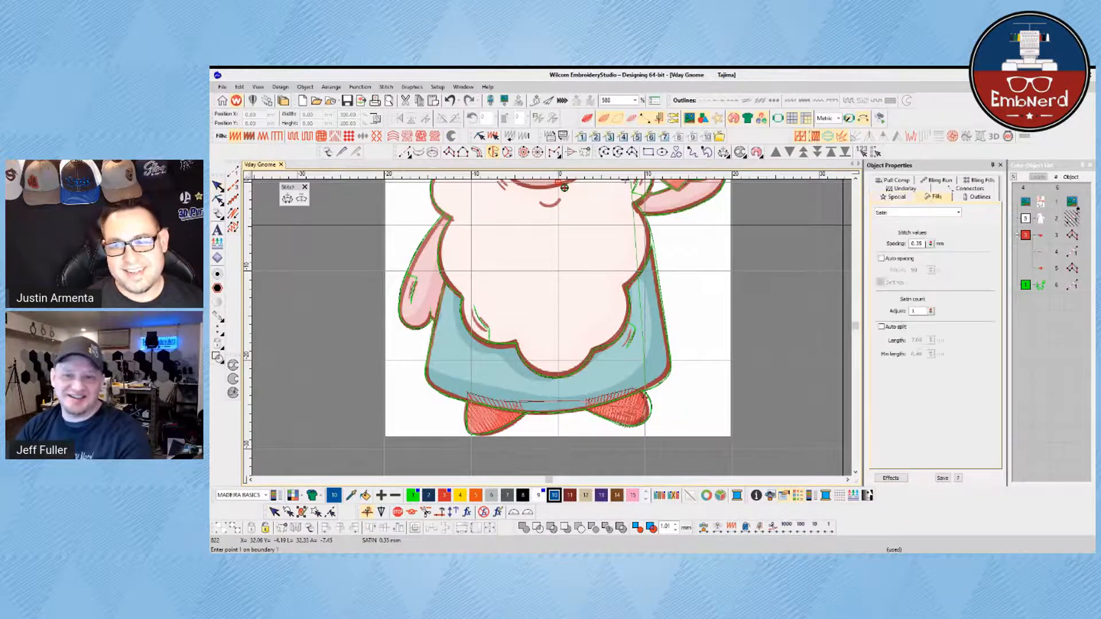
{"action": "left_click", "coordinate": [293, 137]}
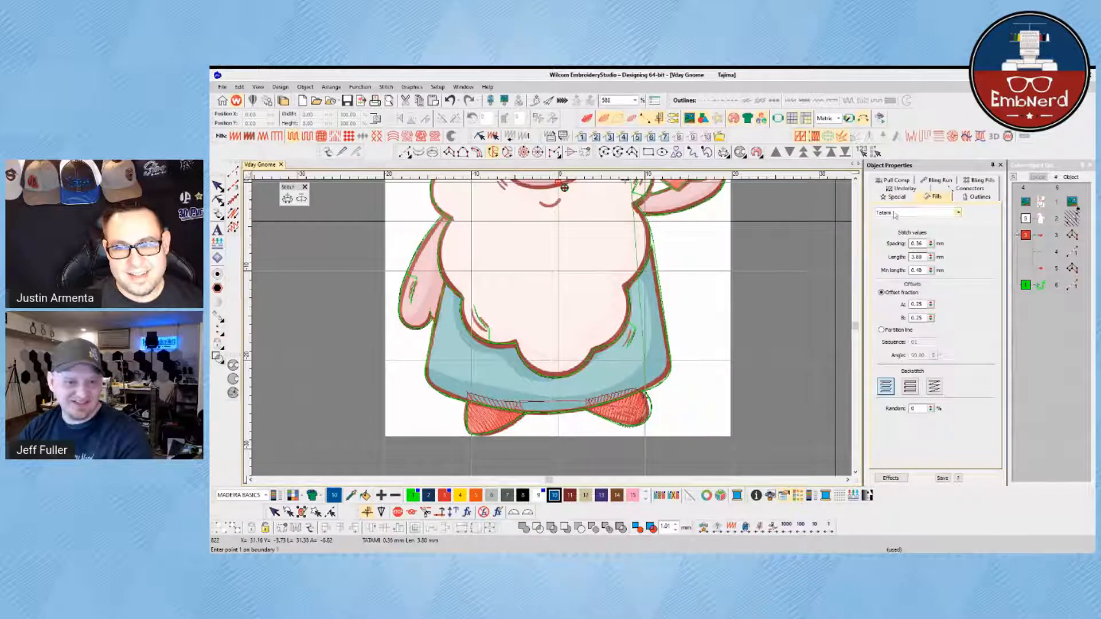
Step: Set the fill's first underlay to Tatami and its pull compensation to 0.25 mm
{"action": "left_click", "coordinate": [902, 188]}
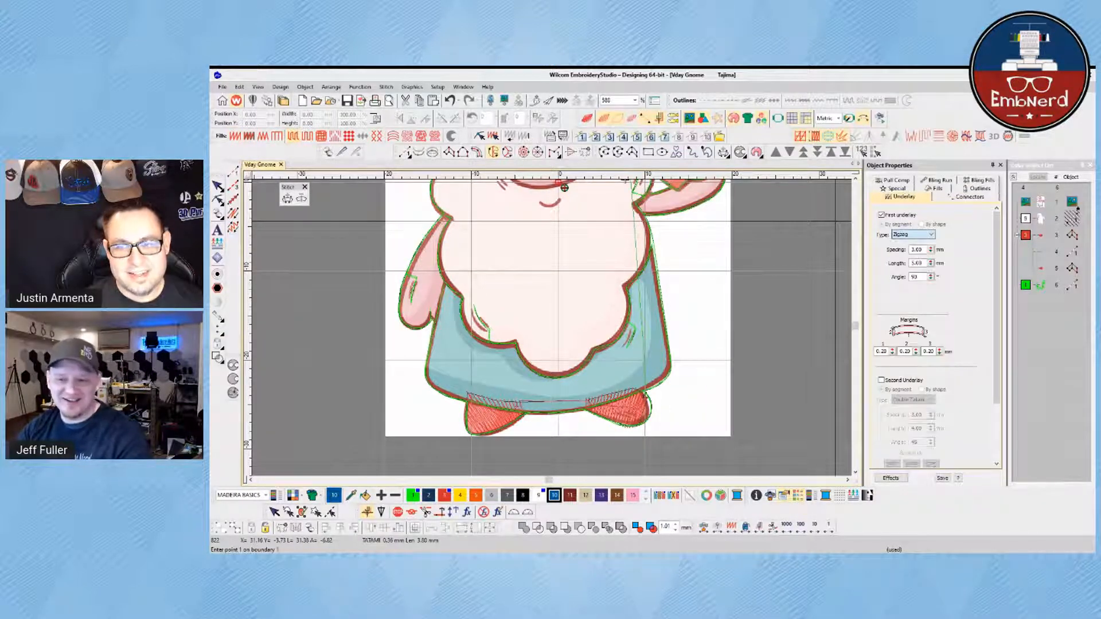
{"action": "left_click", "coordinate": [912, 268]}
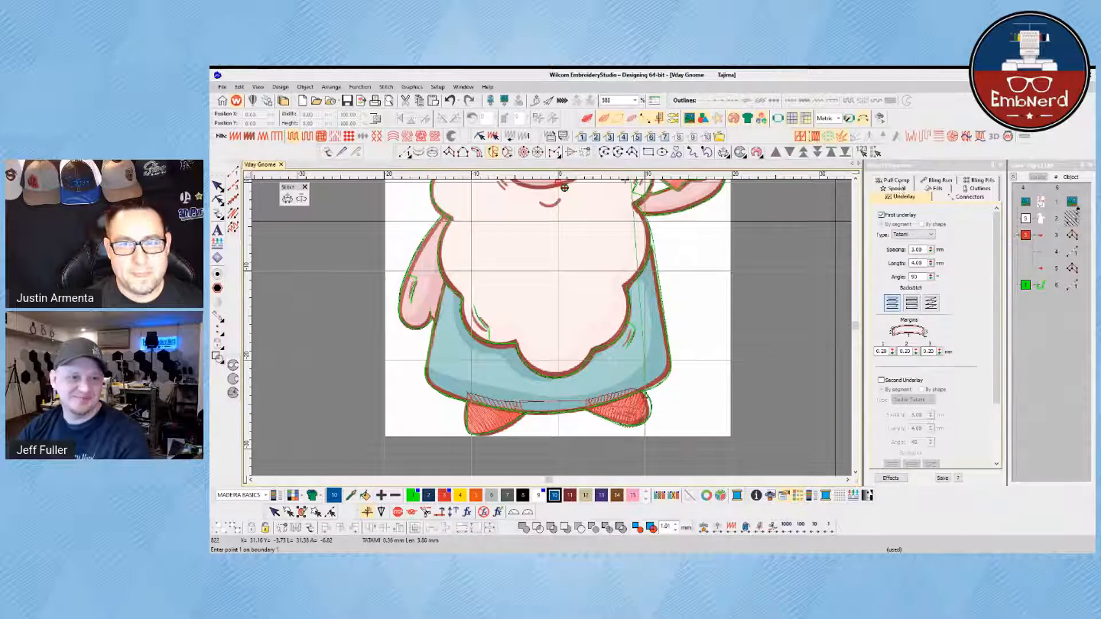
{"action": "left_click", "coordinate": [896, 180]}
{"action": "type", "text": "0.2"}
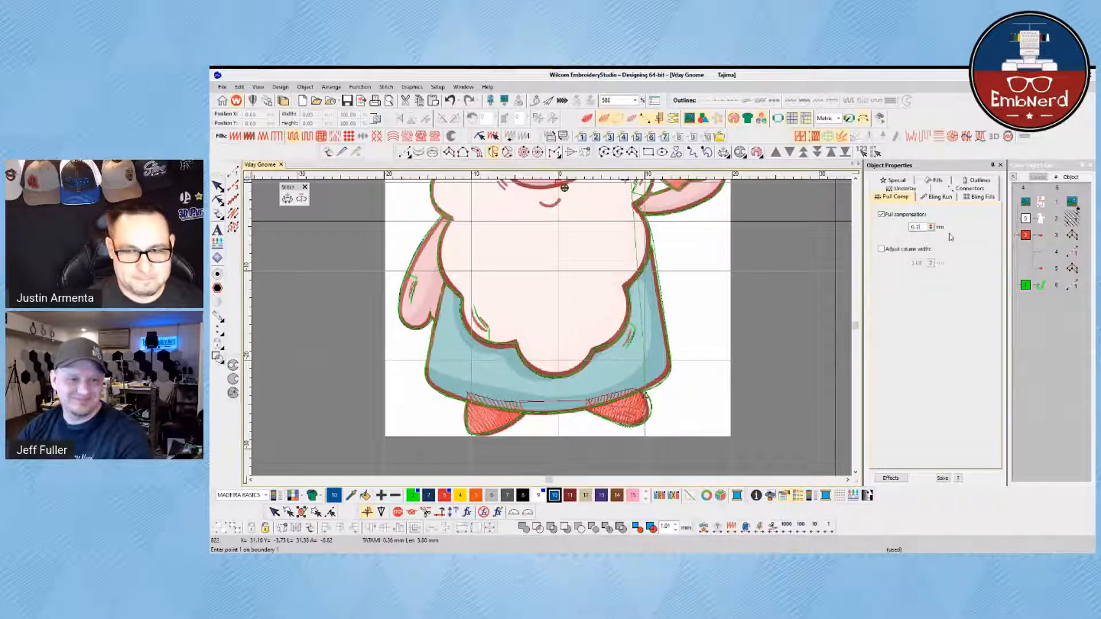
{"action": "type", "text": "5"}
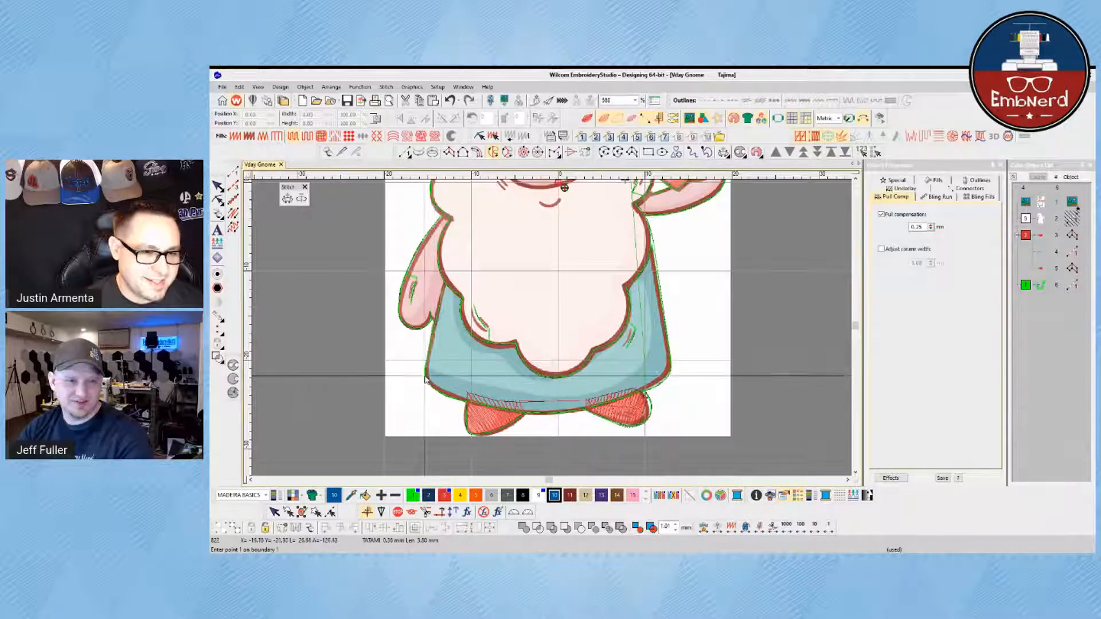
Step: Trace the fill boundary from the blue gown's lower-left corner along the hem and up its right edge
{"action": "left_click", "coordinate": [440, 391]}
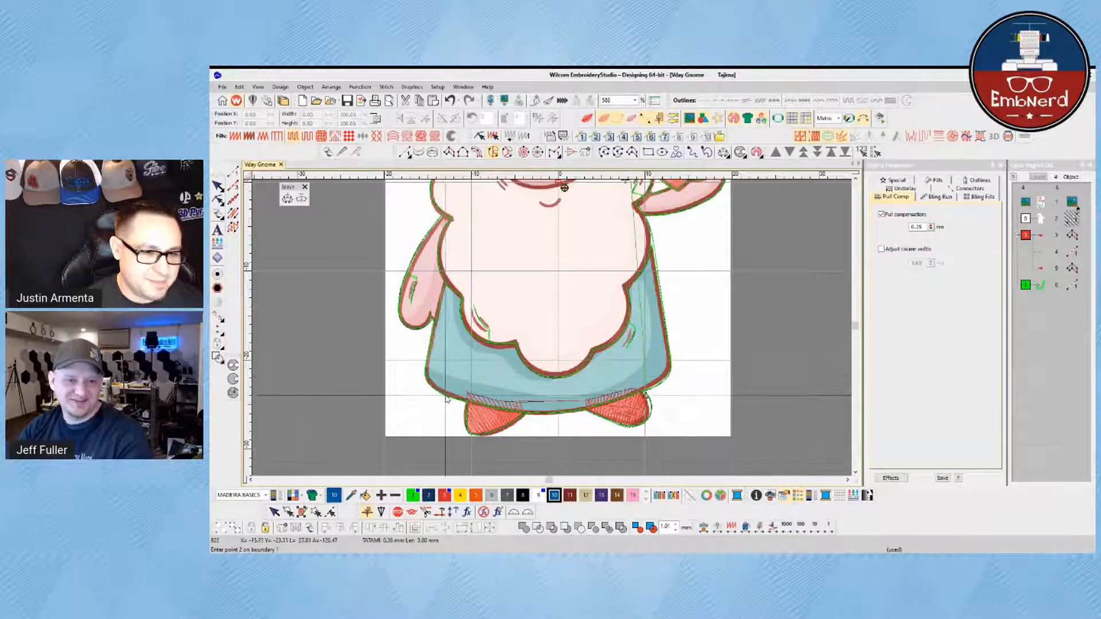
{"action": "left_click", "coordinate": [485, 404]}
{"action": "left_click", "coordinate": [556, 417]}
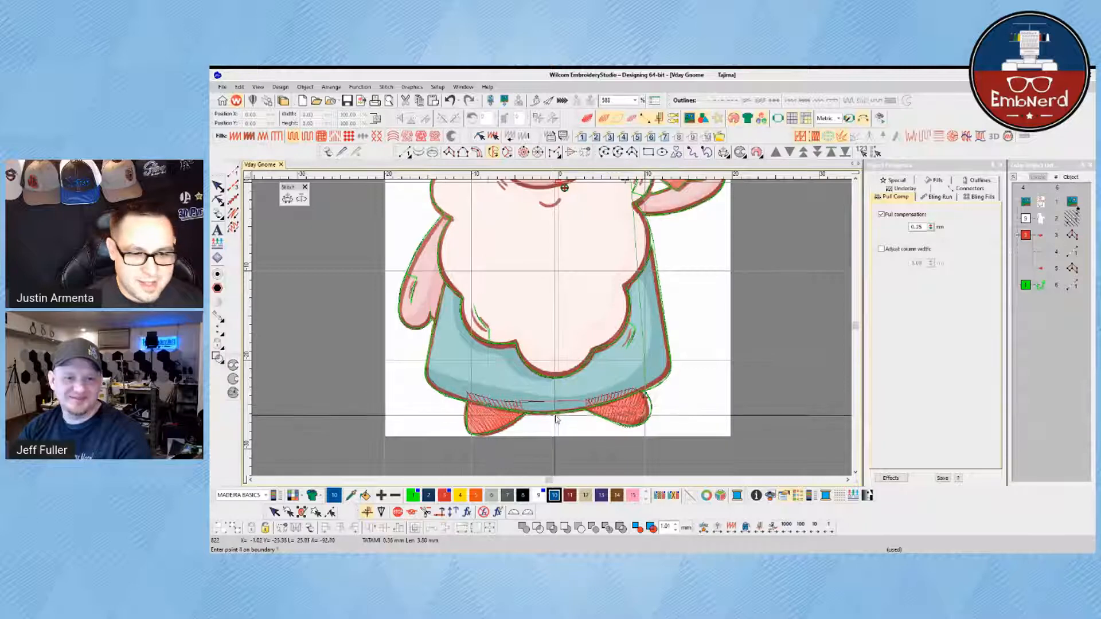
{"action": "left_click", "coordinate": [585, 413]}
{"action": "left_click", "coordinate": [647, 394]}
{"action": "left_click", "coordinate": [669, 374]}
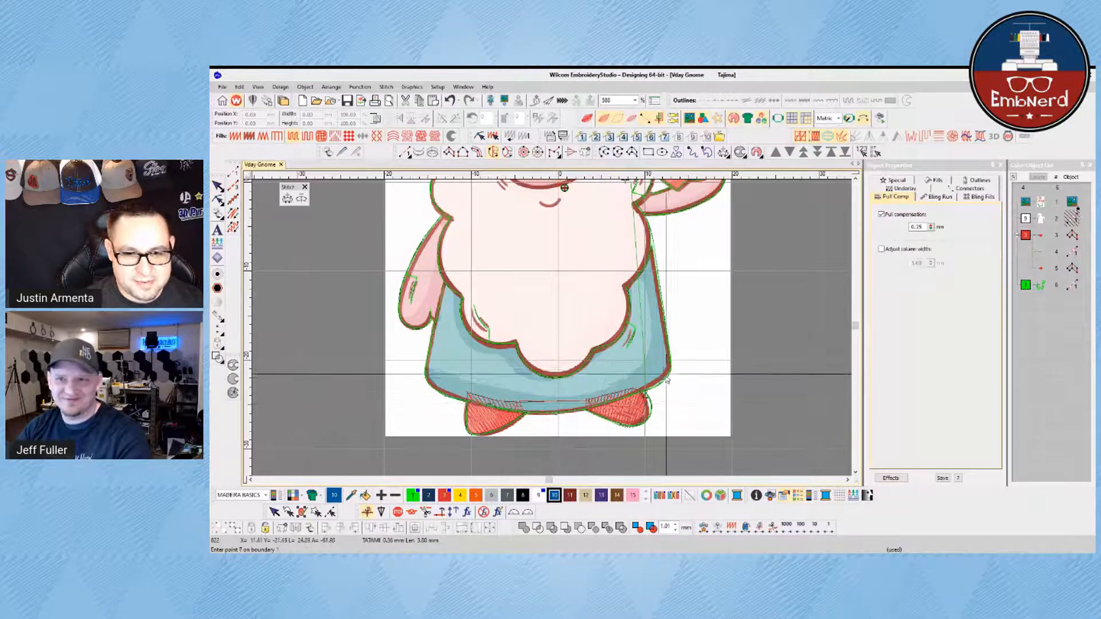
{"action": "left_click", "coordinate": [660, 313]}
{"action": "left_click", "coordinate": [657, 268]}
{"action": "left_click", "coordinate": [652, 242]}
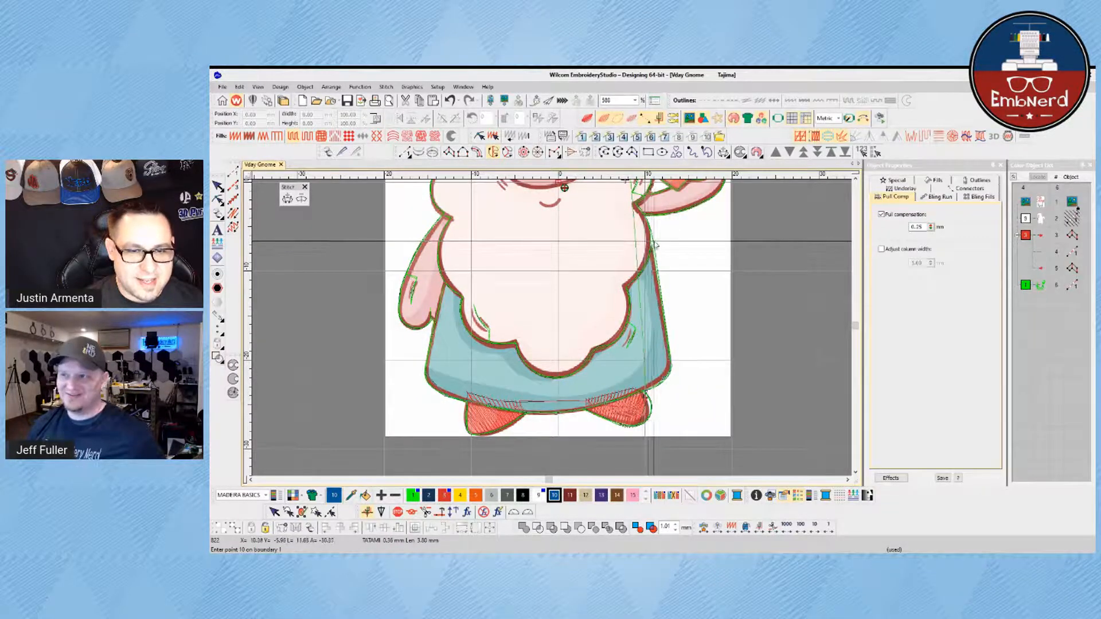
Step: Continue the boundary just inside the beard's scalloped edge, from its right side around the bottom lobe
{"action": "left_click", "coordinate": [644, 240]}
{"action": "left_click", "coordinate": [628, 278]}
{"action": "left_click", "coordinate": [621, 317]}
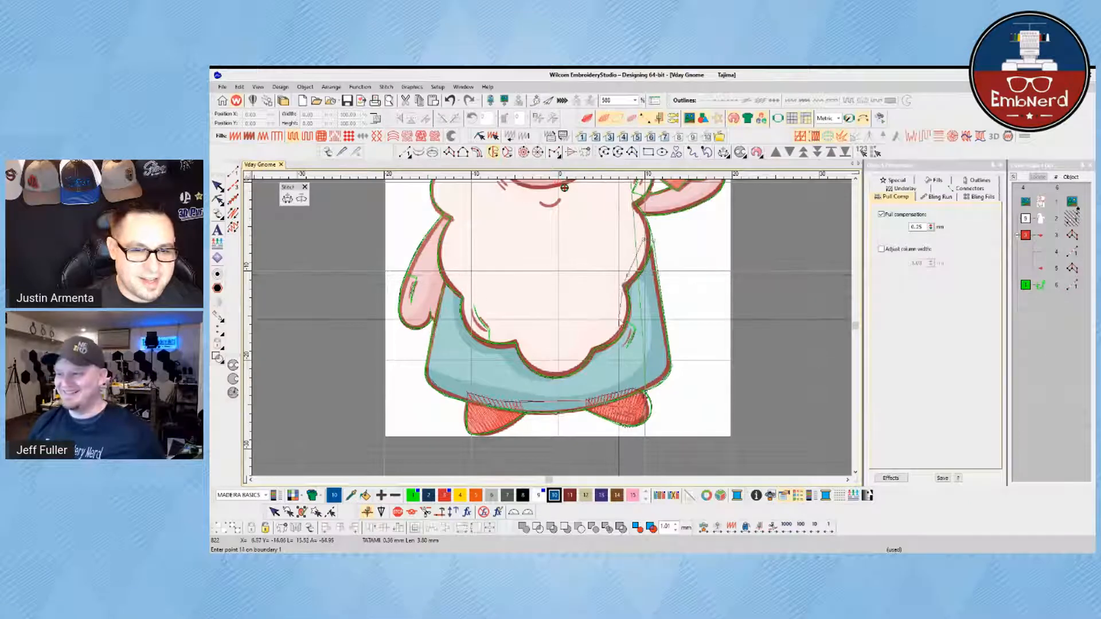
{"action": "left_click", "coordinate": [605, 340]}
{"action": "left_click", "coordinate": [585, 344]}
{"action": "right_click", "coordinate": [524, 348]}
{"action": "left_click", "coordinate": [520, 335]}
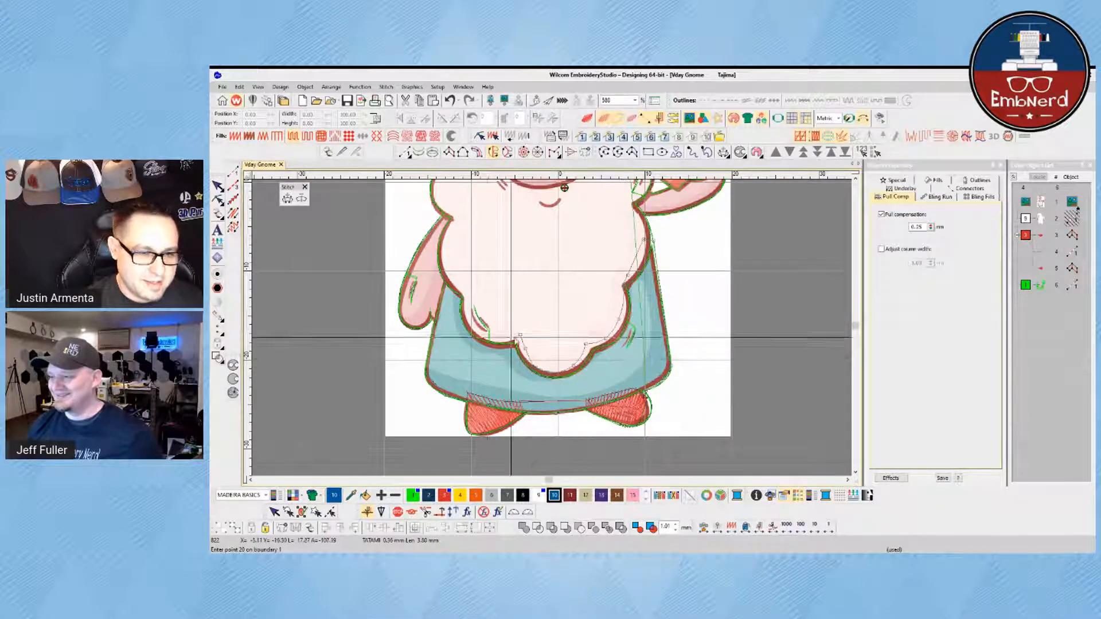
Step: Trace the rest of the boundary along the beard's left scallops and down the gown's left edge, and close the shape
{"action": "right_click", "coordinate": [489, 331]}
{"action": "right_click", "coordinate": [468, 316]}
{"action": "left_click", "coordinate": [470, 292]}
{"action": "right_click", "coordinate": [455, 284]}
{"action": "left_click", "coordinate": [441, 278]}
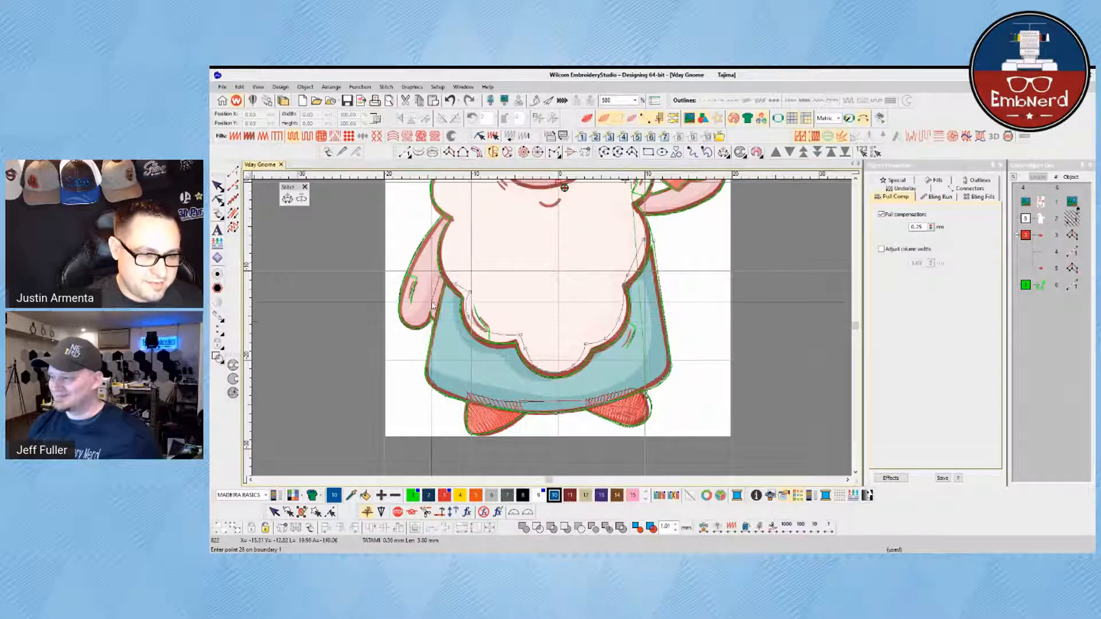
{"action": "right_click", "coordinate": [432, 304]}
{"action": "left_click", "coordinate": [432, 318]}
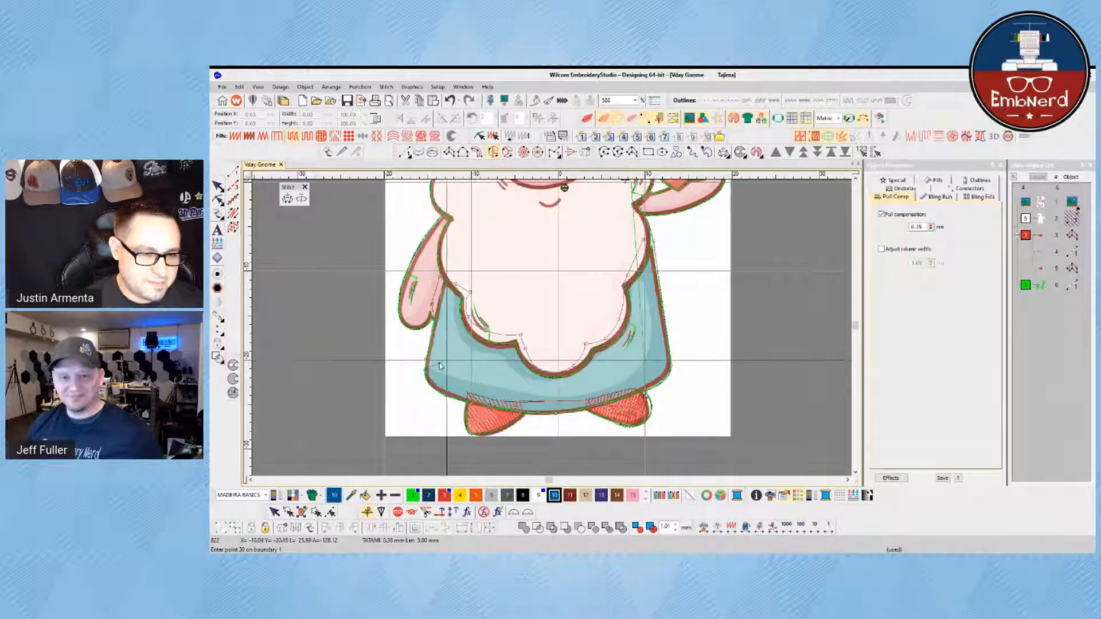
{"action": "key", "text": "Return"}
Step: Place the entry point at the lower-left hem and the exit point at the upper-right tip, and define a slanted stitch angle
{"action": "left_click", "coordinate": [445, 395]}
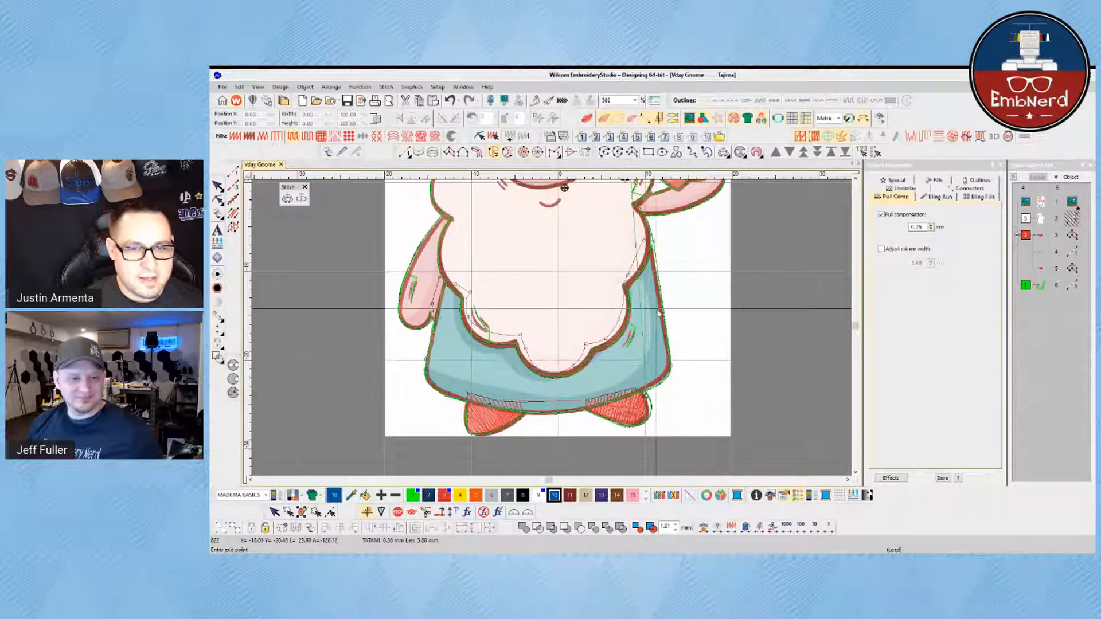
{"action": "left_click", "coordinate": [648, 241]}
{"action": "left_click", "coordinate": [610, 232]}
{"action": "left_click", "coordinate": [705, 256]}
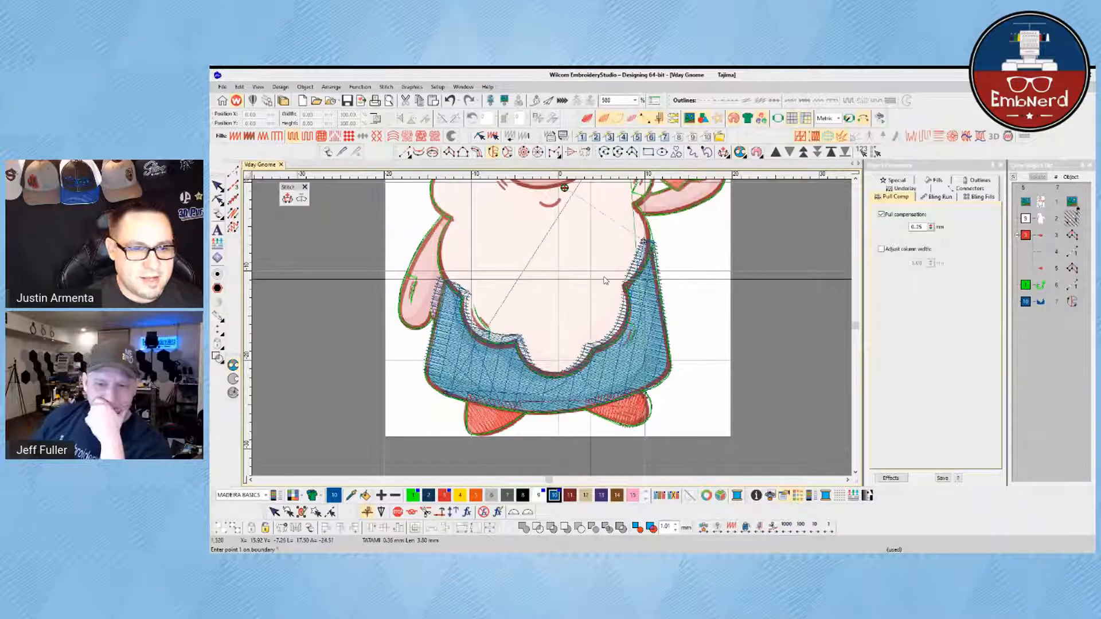
{"action": "key", "text": "Escape"}
{"action": "left_click", "coordinate": [779, 318]}
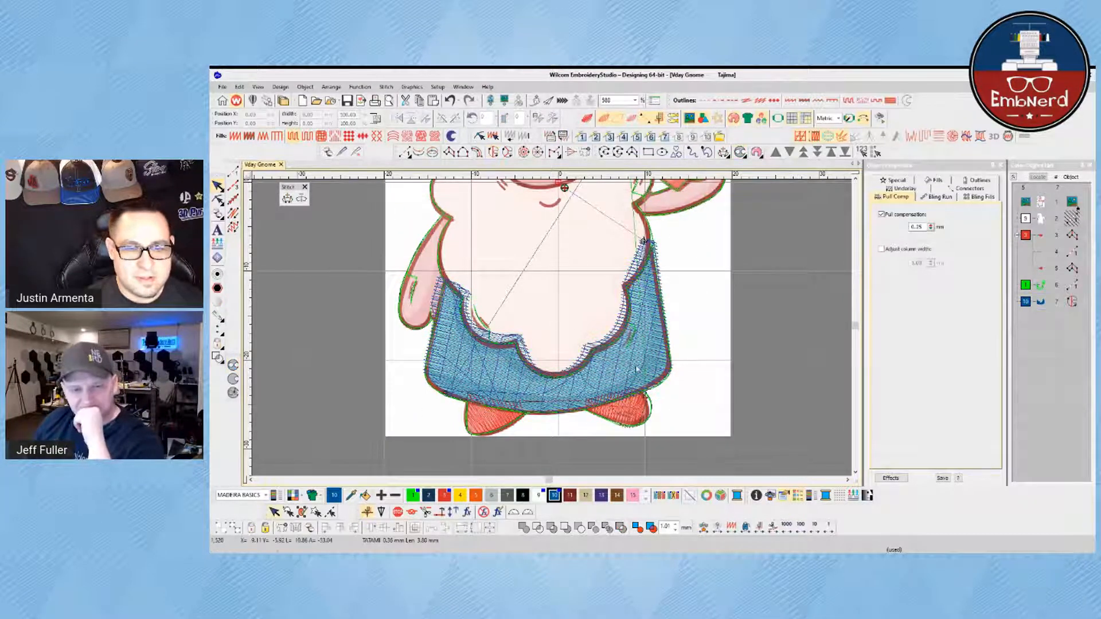
Step: Change palette colour 10 from Royal Blue to a teal green matching the gown artwork
{"action": "double_click", "coordinate": [554, 495]}
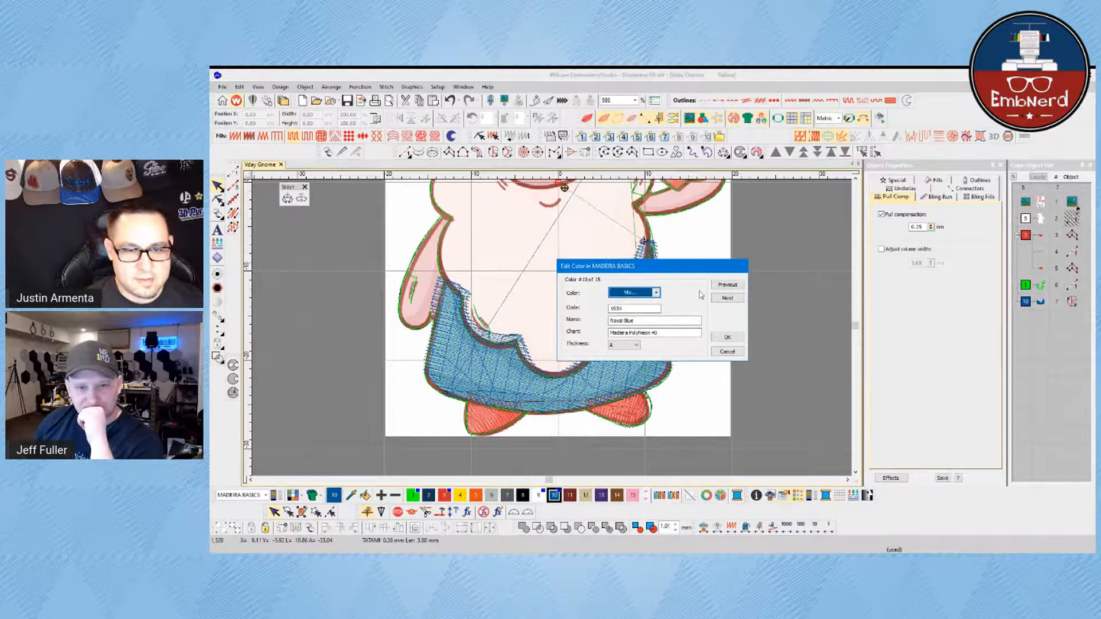
{"action": "left_click", "coordinate": [655, 293]}
{"action": "left_click", "coordinate": [648, 324]}
{"action": "left_click", "coordinate": [727, 337]}
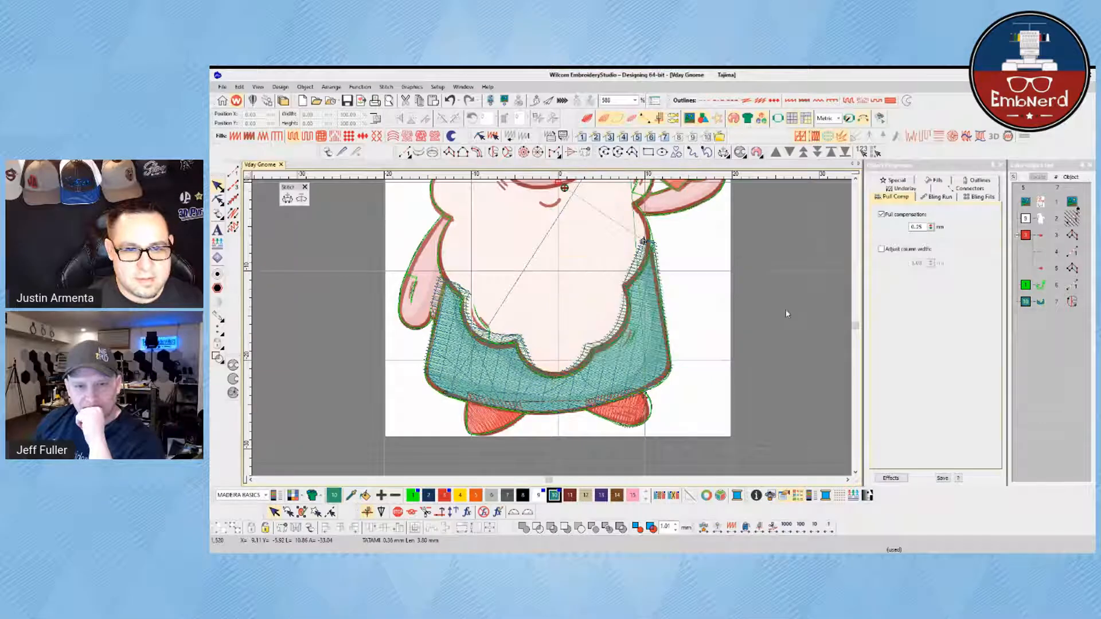
Step: Move the gown fill ahead of the bright green outline in the stitching sequence
{"action": "left_click", "coordinate": [670, 377]}
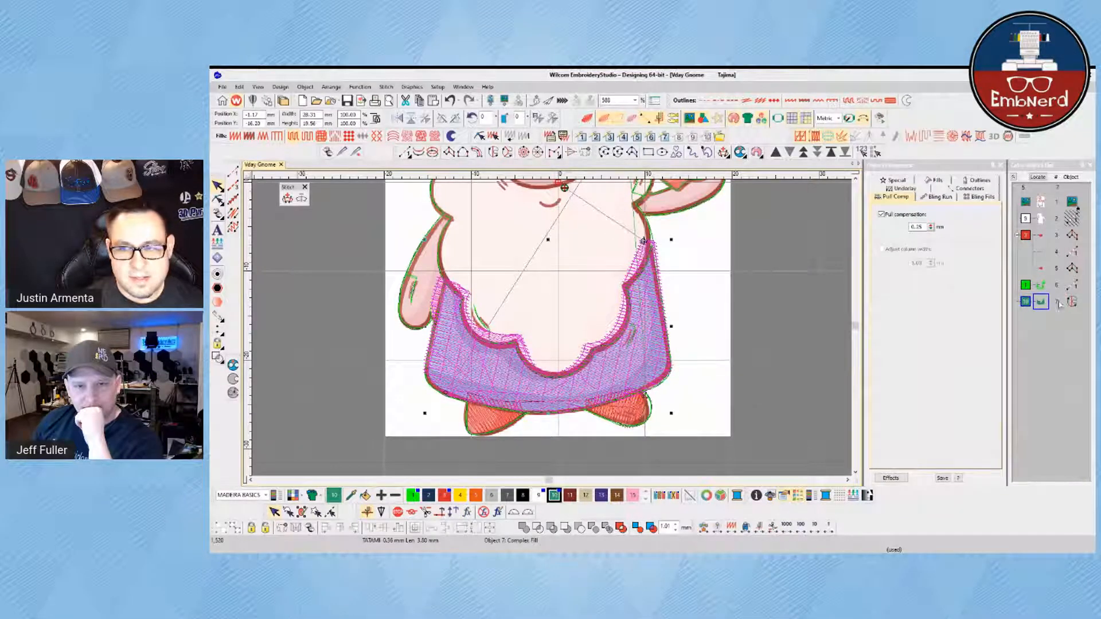
{"action": "left_click_drag", "start_coordinate": [1046, 302], "coordinate": [1043, 279]}
{"action": "left_click", "coordinate": [748, 328]}
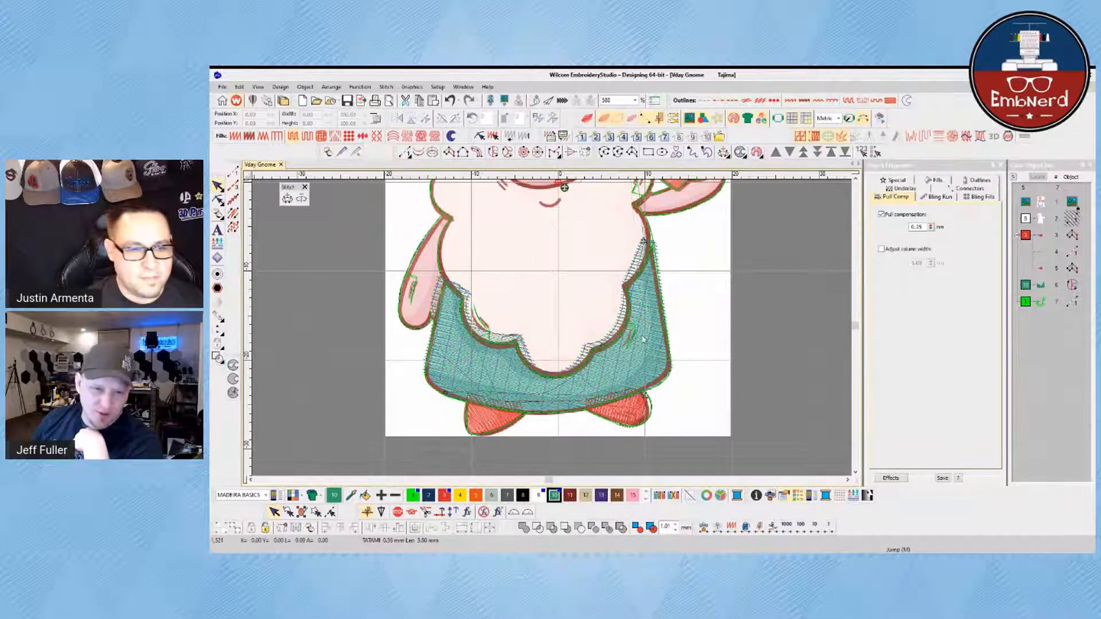
Step: Reshape the gown fill by bringing both ends of its stitch angle line closer to the lower-left hem
{"action": "left_click", "coordinate": [452, 393]}
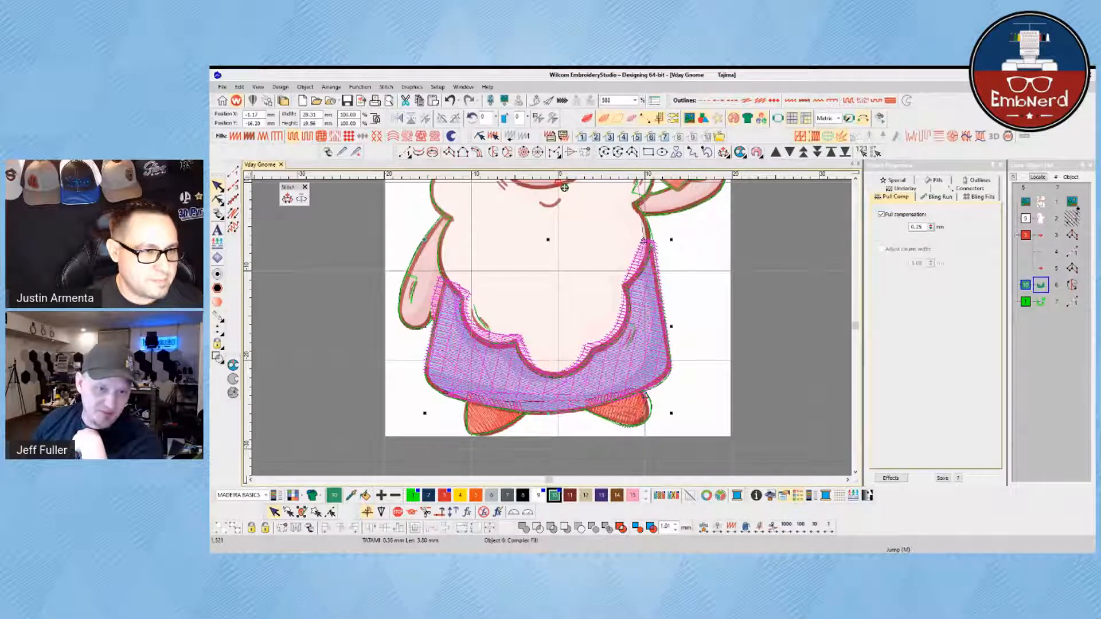
{"action": "key", "text": "h"}
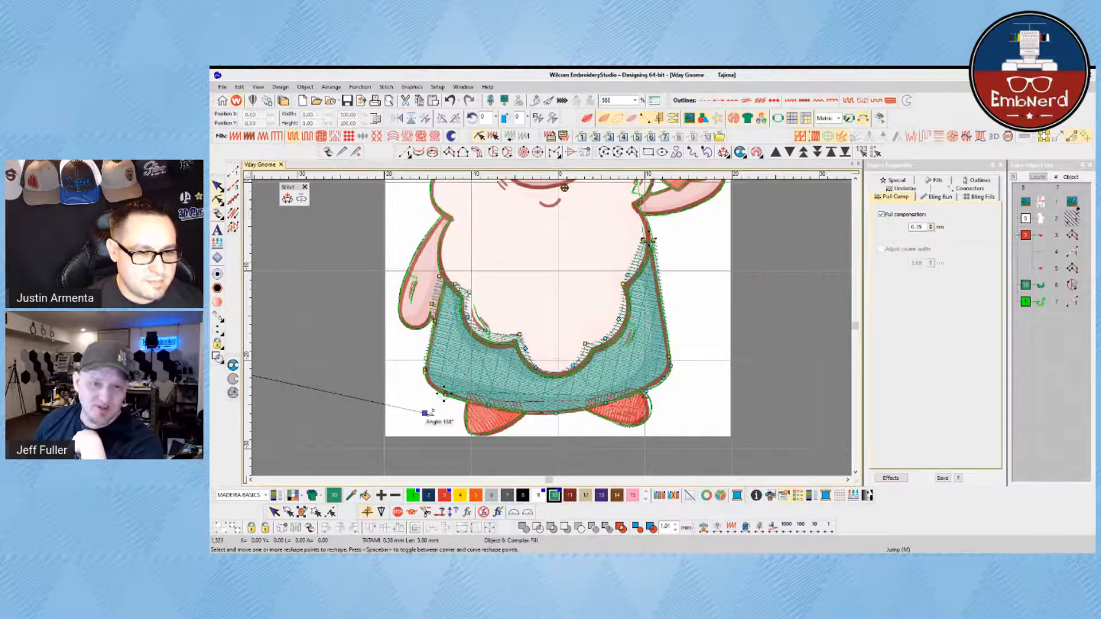
{"action": "scroll", "coordinate": [350, 406], "scroll_direction": "down", "scroll_amount": 1}
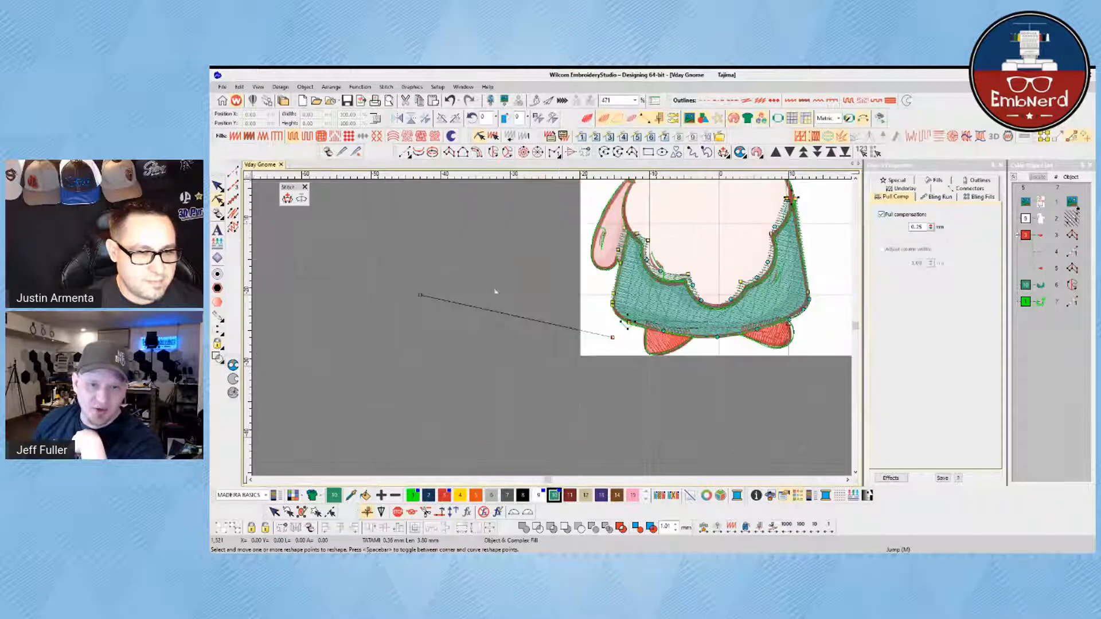
{"action": "left_click", "coordinate": [613, 337]}
{"action": "left_click_drag", "start_coordinate": [614, 337], "coordinate": [686, 345]}
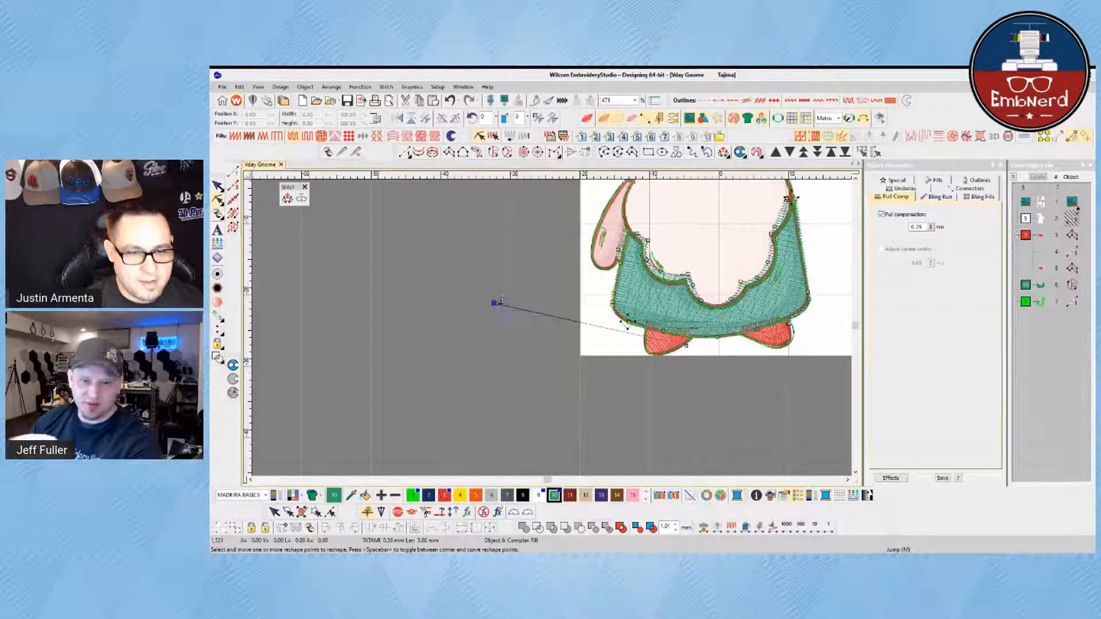
{"action": "left_click_drag", "start_coordinate": [492, 304], "coordinate": [561, 304]}
Step: Move the boundary point at the gown's lower-left corner outward and check the fill against the outline without the artwork
{"action": "mouse_move", "coordinate": [628, 323]}
{"action": "left_mouse_down"}
{"action": "mouse_move", "coordinate": [638, 323]}
{"action": "mouse_move", "coordinate": [617, 313]}
{"action": "left_mouse_up"}
{"action": "scroll", "coordinate": [573, 361], "scroll_direction": "up", "scroll_amount": 3}
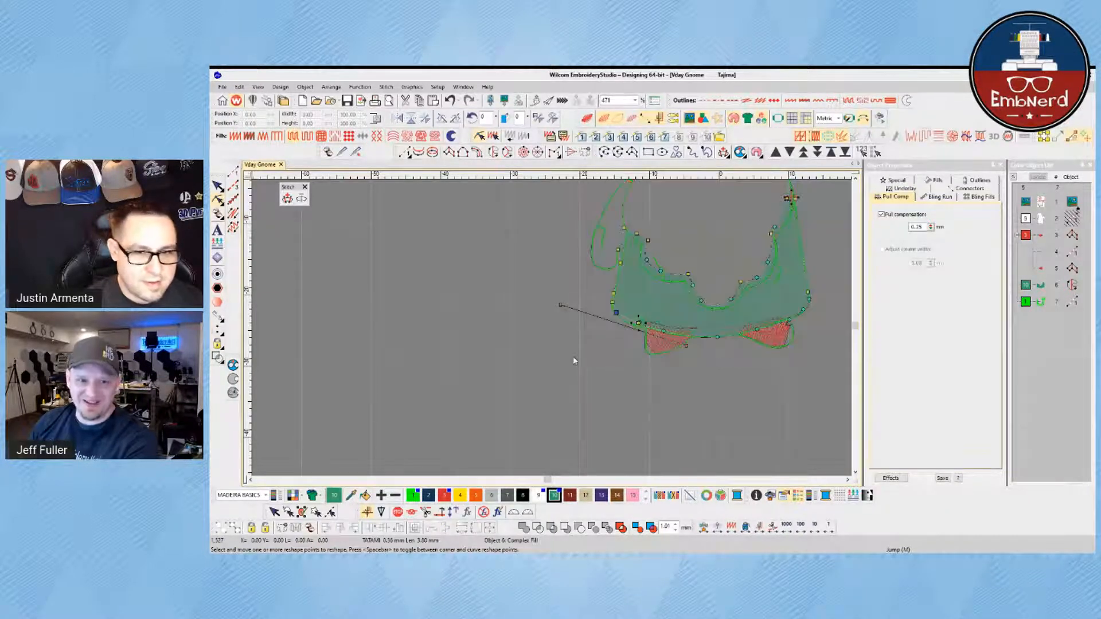
{"action": "scroll", "coordinate": [552, 331], "scroll_direction": "up", "scroll_amount": 1}
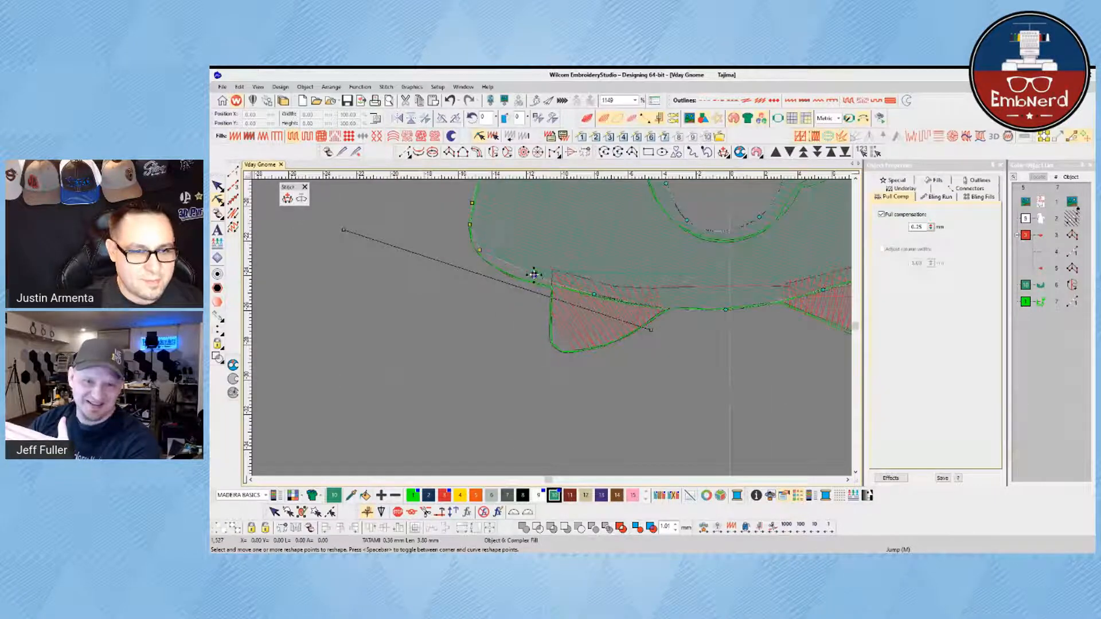
{"action": "scroll", "coordinate": [521, 318], "scroll_direction": "down", "scroll_amount": 2}
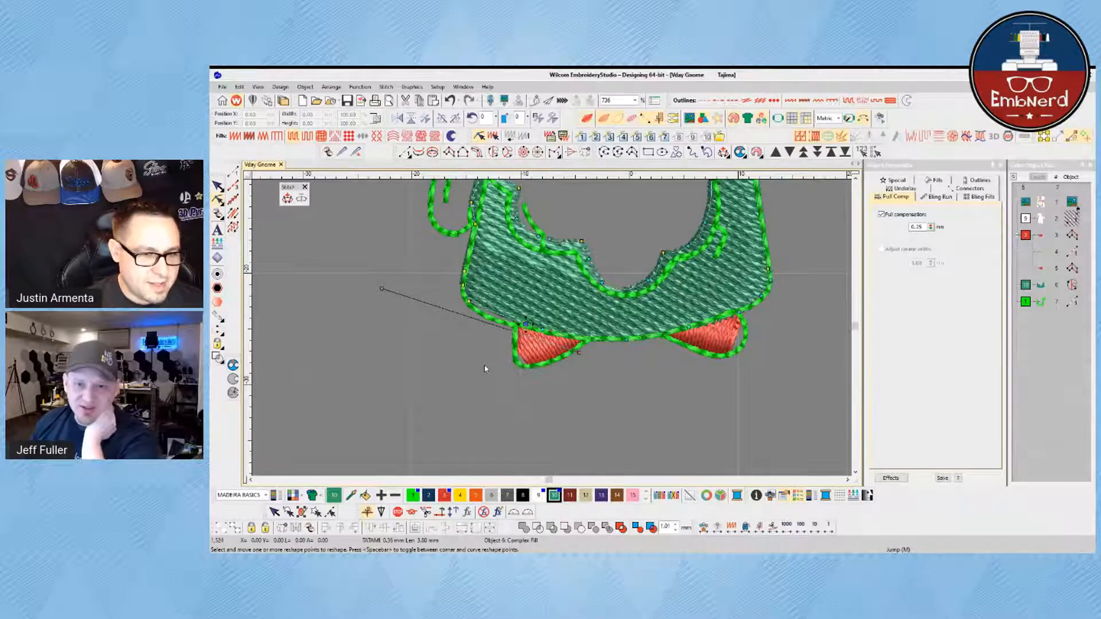
{"action": "key", "text": "t"}
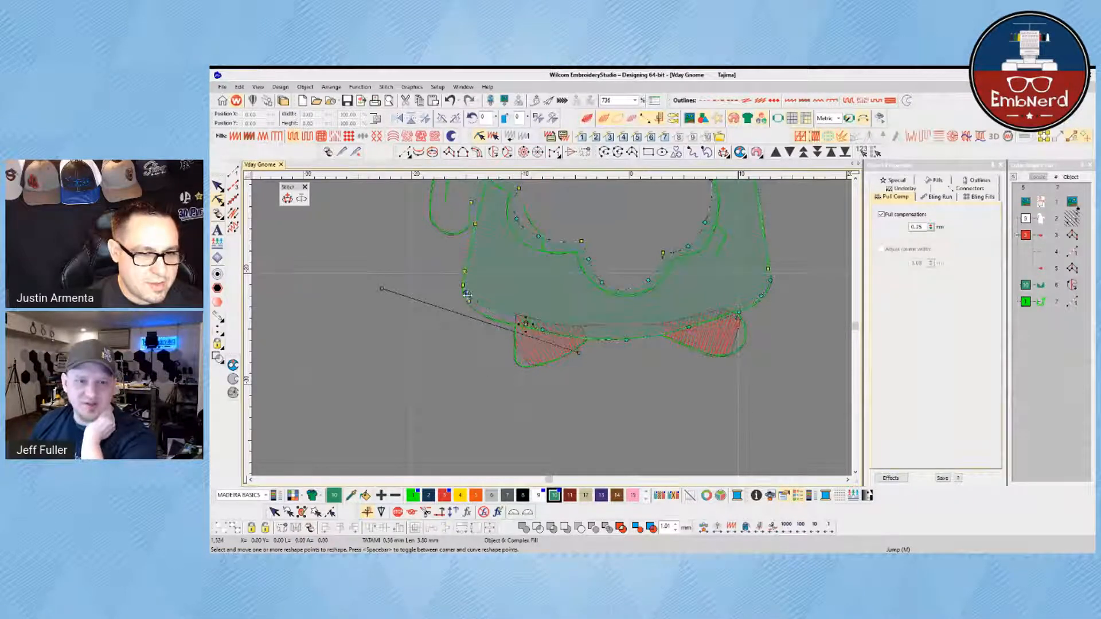
Step: Convert the two boundary points at the gown's lower-left corner into curve points and check the rounded corner
{"action": "left_click", "coordinate": [465, 295]}
{"action": "key", "text": "space"}
{"action": "left_click", "coordinate": [469, 301]}
{"action": "key", "text": "space"}
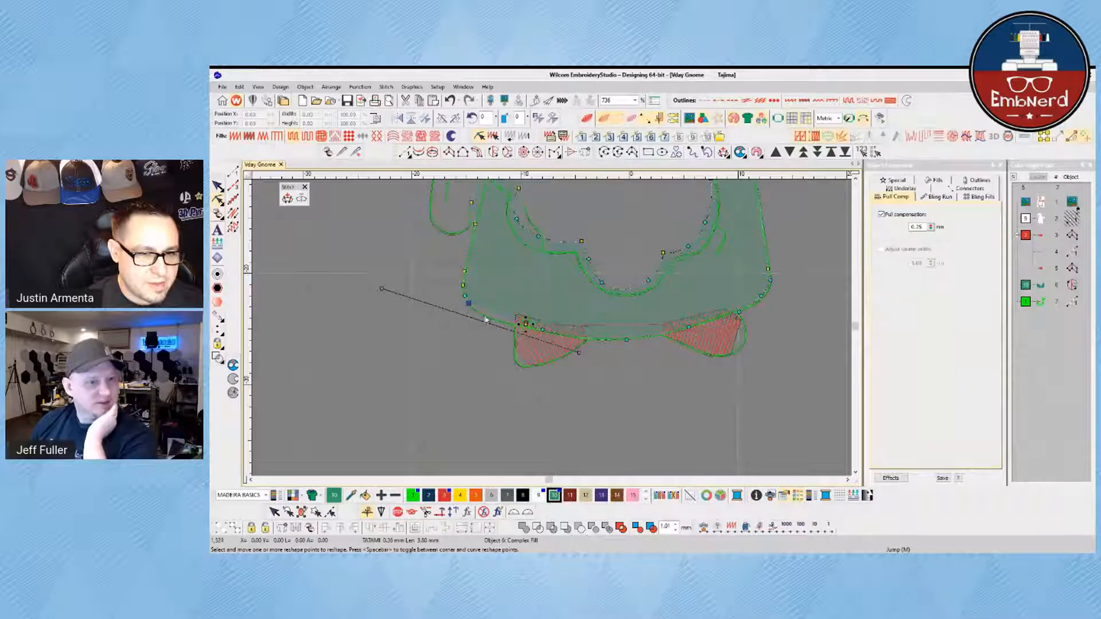
{"action": "key", "text": "t"}
{"action": "key", "text": "t"}
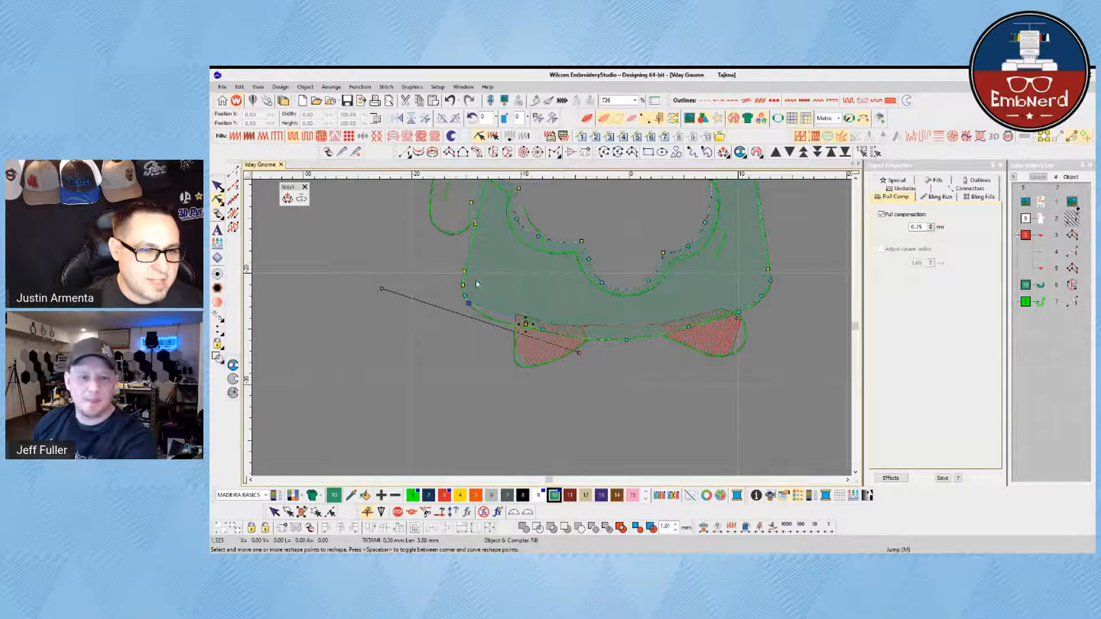
{"action": "scroll", "coordinate": [513, 312], "scroll_direction": "down", "scroll_amount": 1}
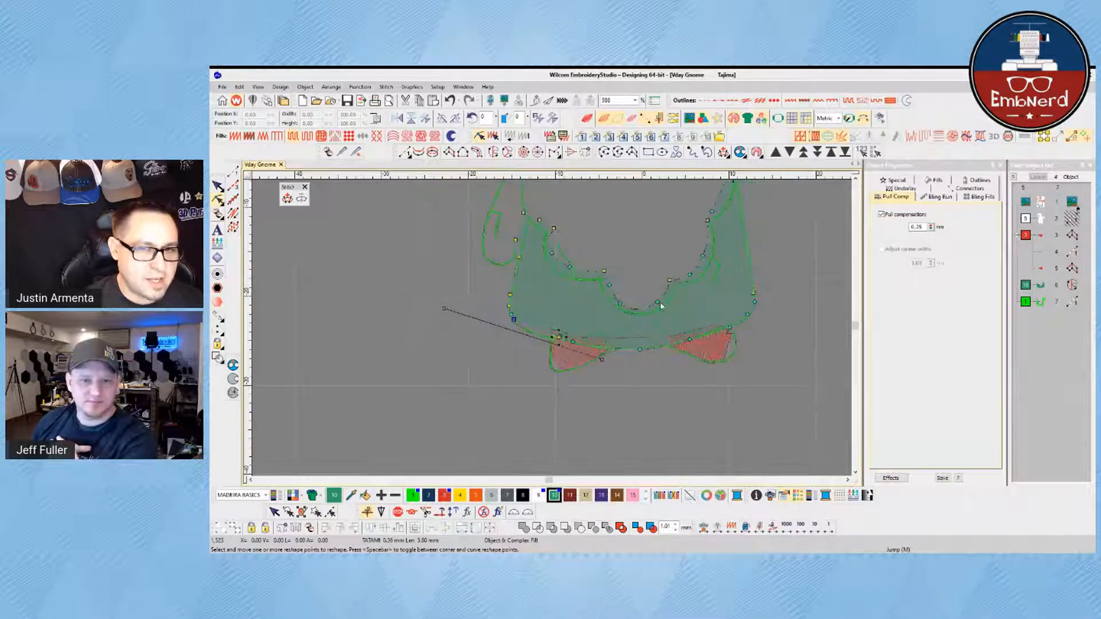
{"action": "left_click", "coordinate": [854, 180]}
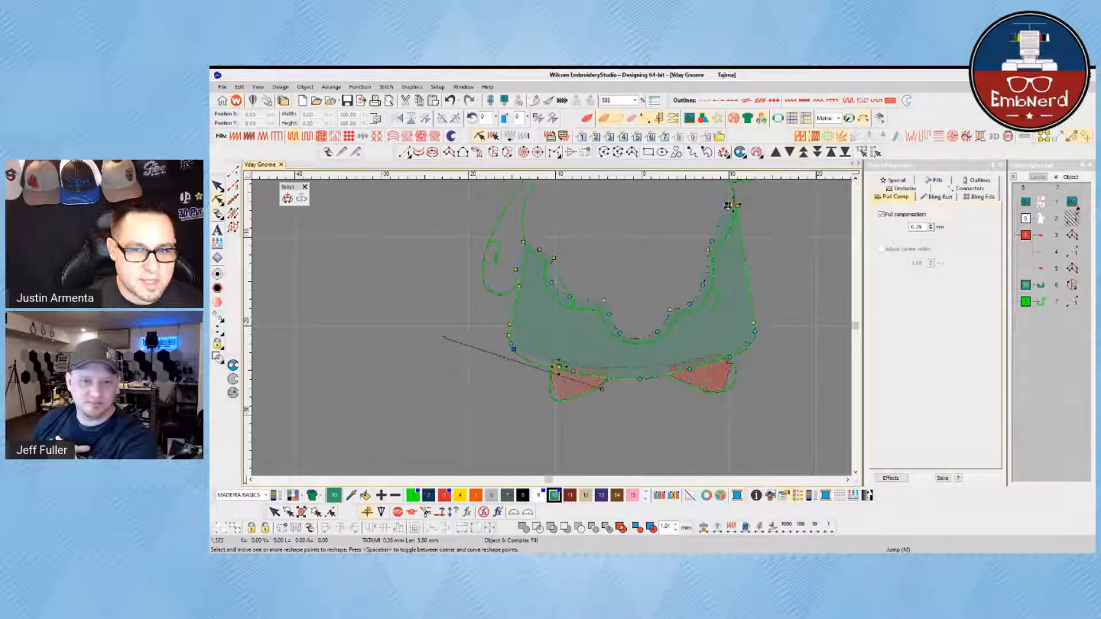
Step: Move the boundary point at the gown's upper-right tip slightly to the left and check the hem in the realistic stitch preview
{"action": "left_click_drag", "start_coordinate": [731, 205], "coordinate": [728, 204]}
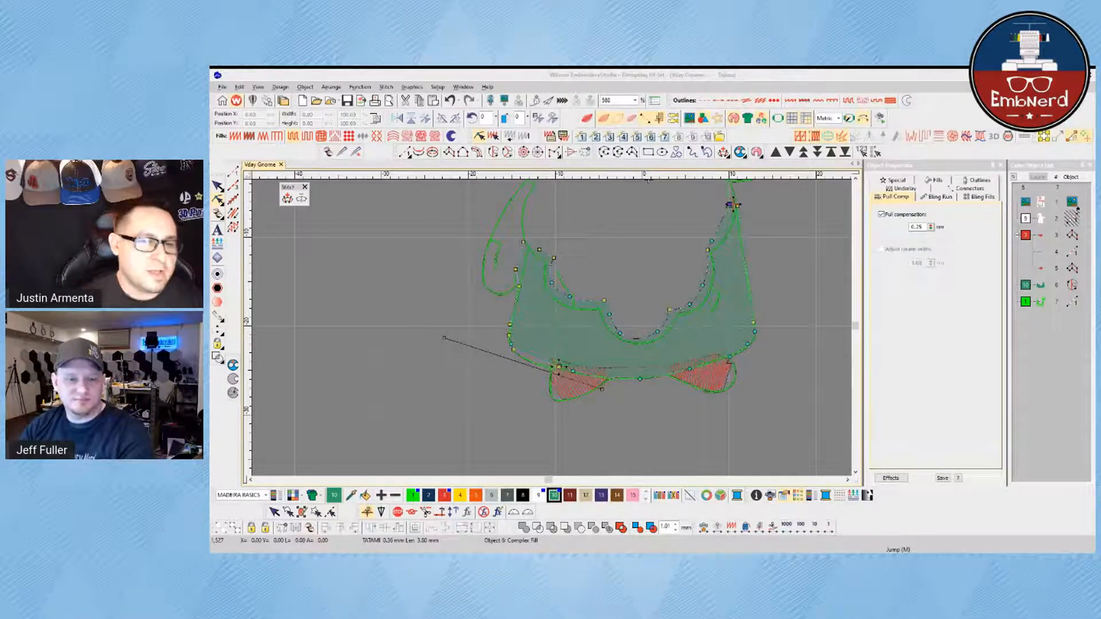
{"action": "scroll", "coordinate": [552, 332], "scroll_direction": "up", "scroll_amount": 2}
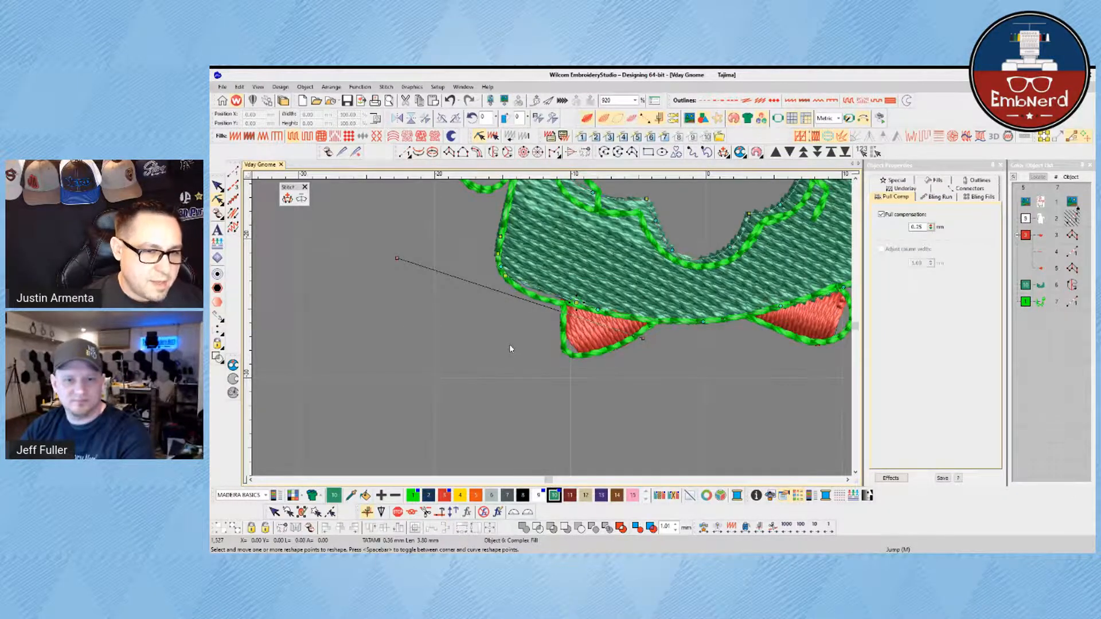
{"action": "key", "text": "t"}
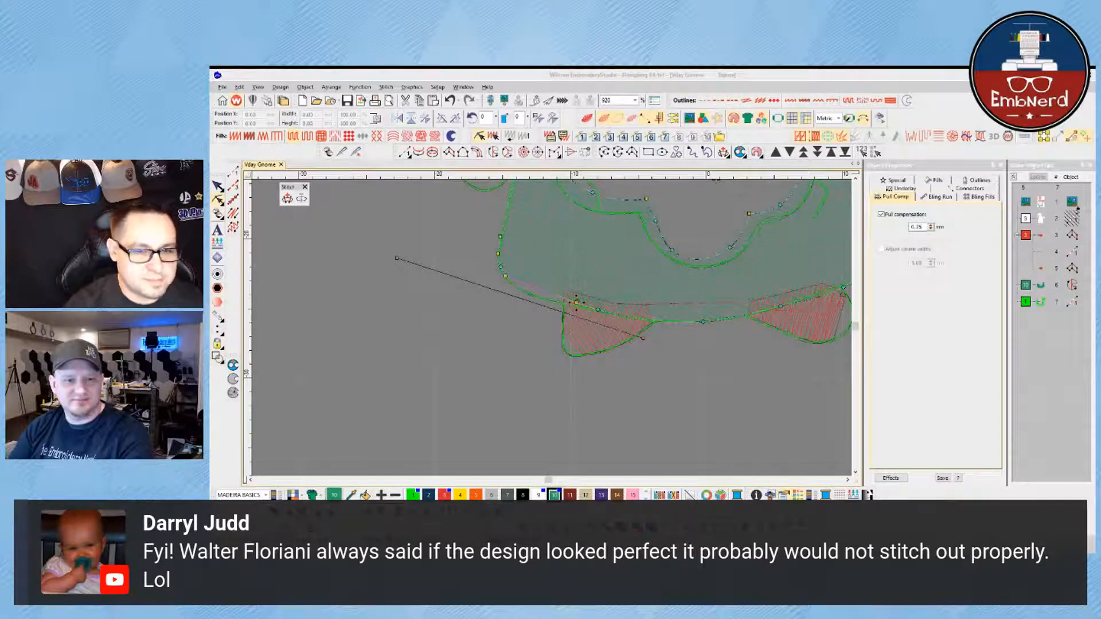
{"action": "scroll", "coordinate": [538, 337], "scroll_direction": "down", "scroll_amount": 5}
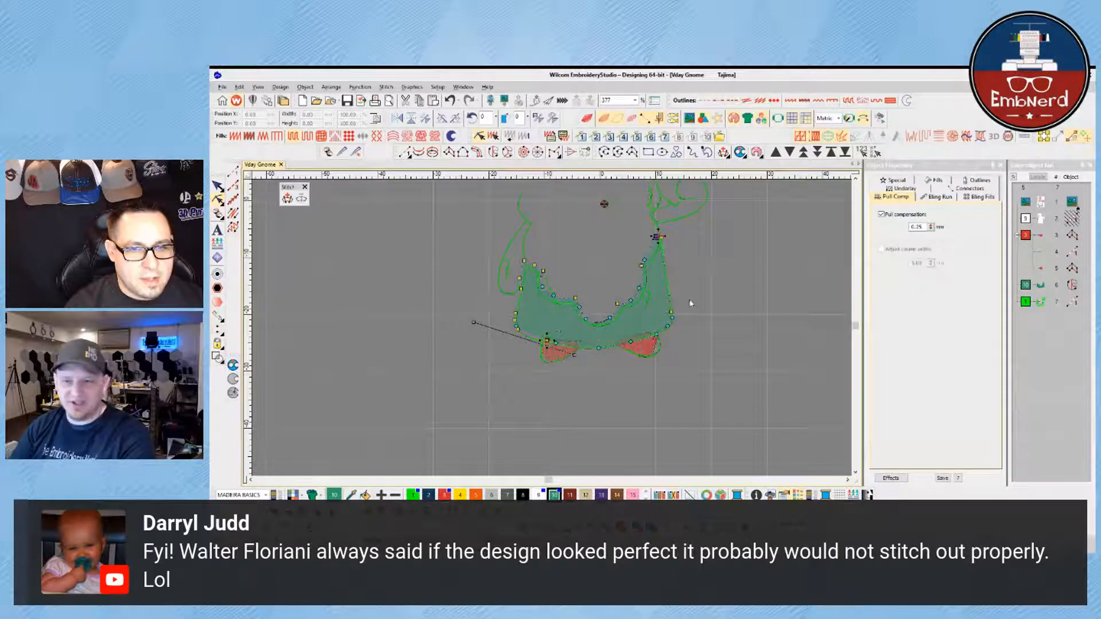
{"action": "scroll", "coordinate": [538, 337], "scroll_direction": "up", "scroll_amount": 2}
{"action": "key", "text": "Escape"}
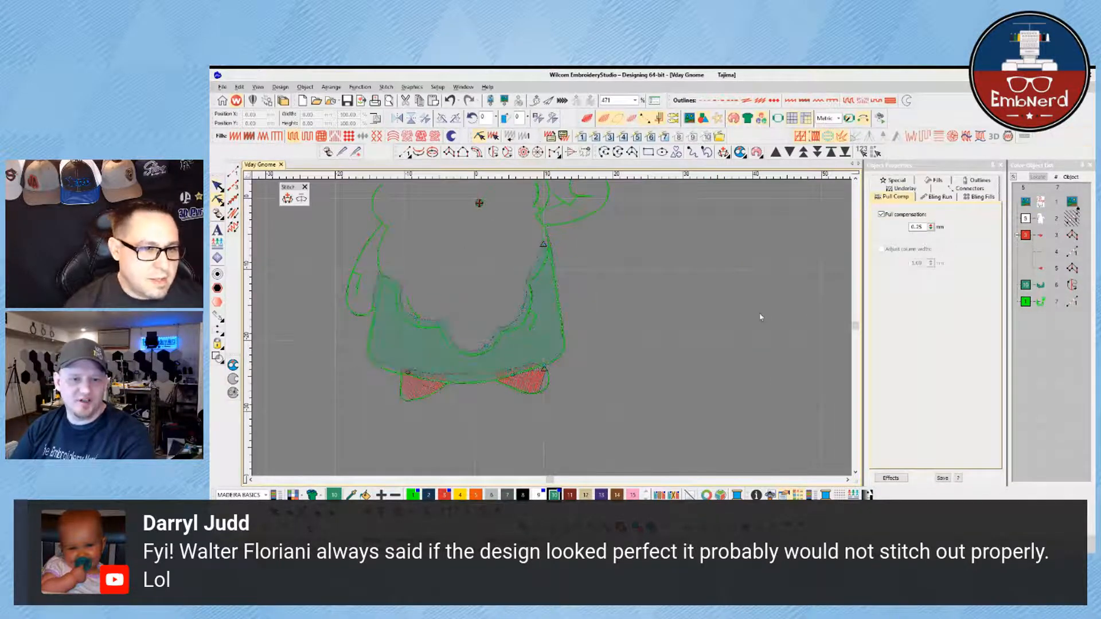
Step: Reshape the gown fill by moving a boundary point on the beard's lower-left edge slightly down toward the outline
{"action": "left_click", "coordinate": [437, 320]}
{"action": "scroll", "coordinate": [553, 331], "scroll_direction": "up", "scroll_amount": 1}
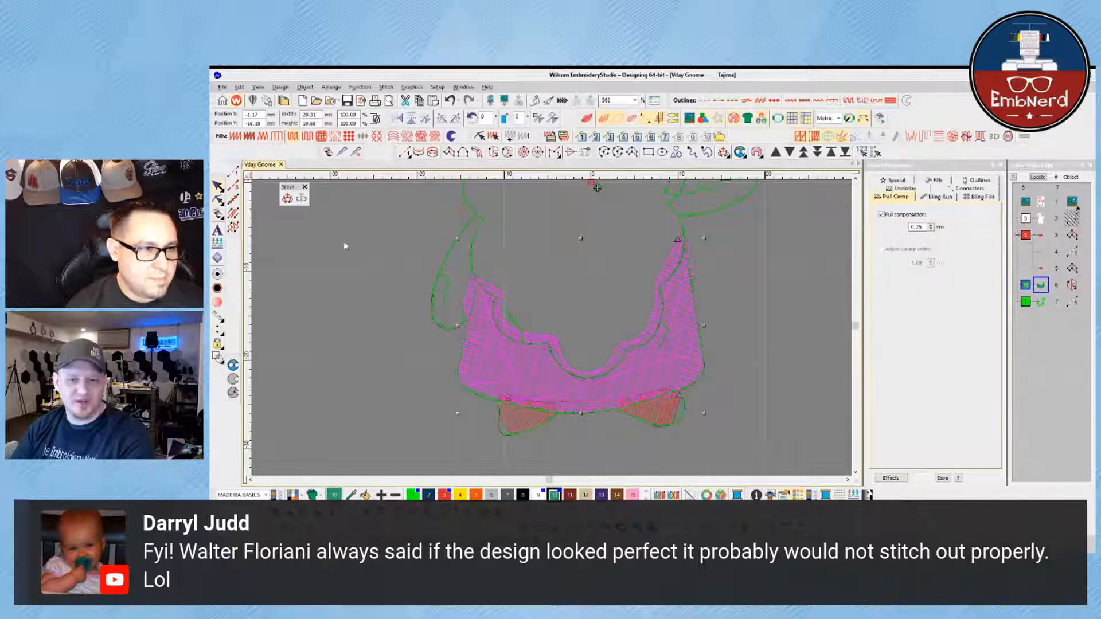
{"action": "key", "text": "h"}
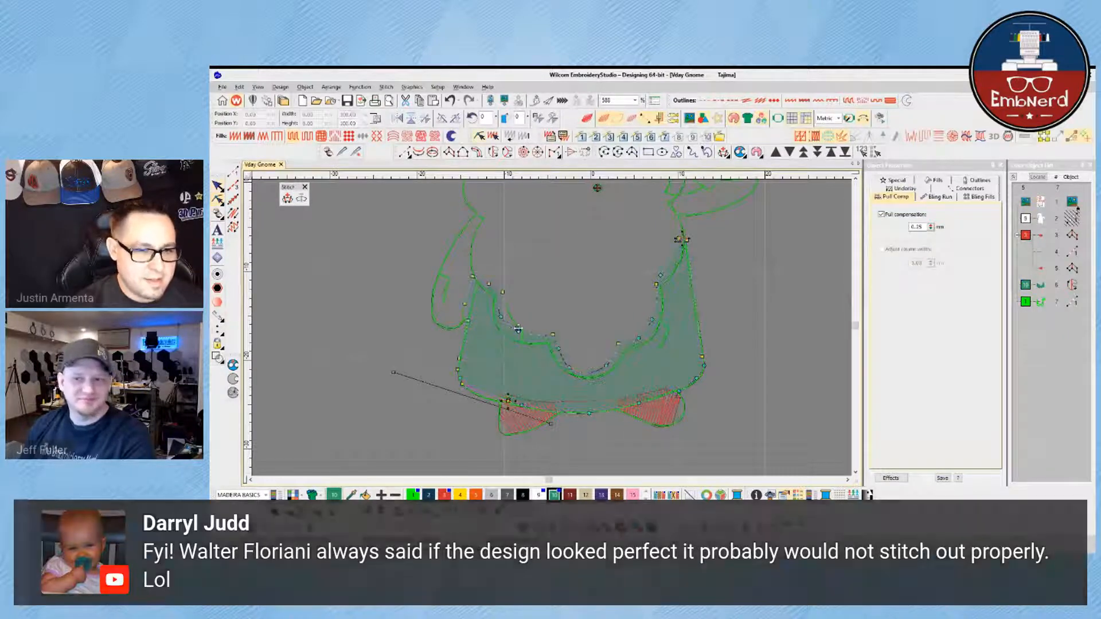
{"action": "left_click_drag", "start_coordinate": [500, 316], "coordinate": [503, 322]}
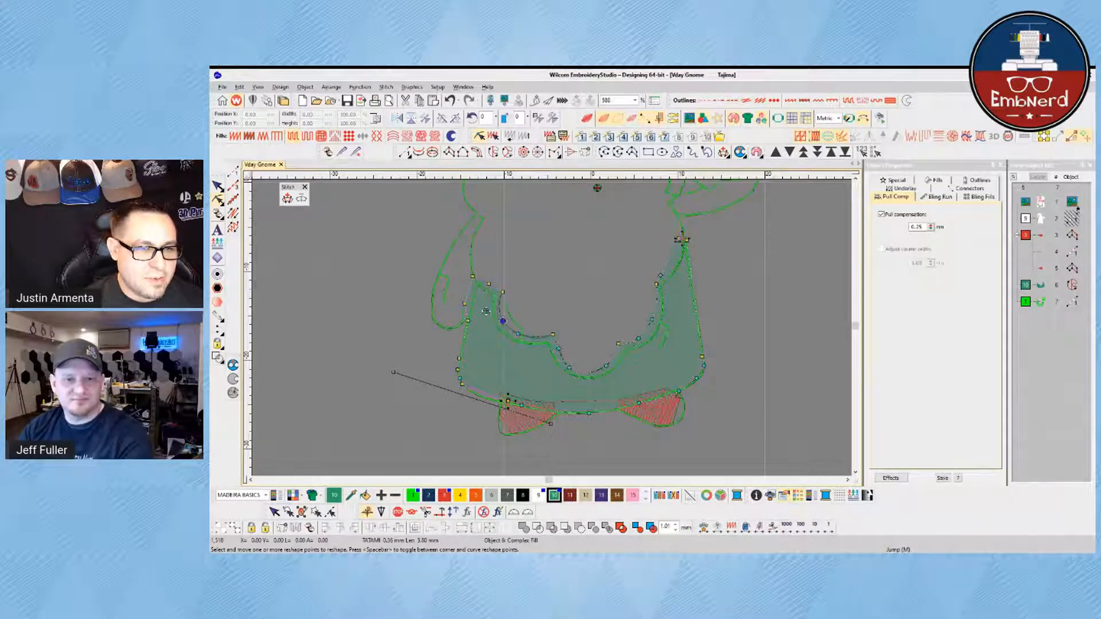
{"action": "left_click", "coordinate": [218, 187]}
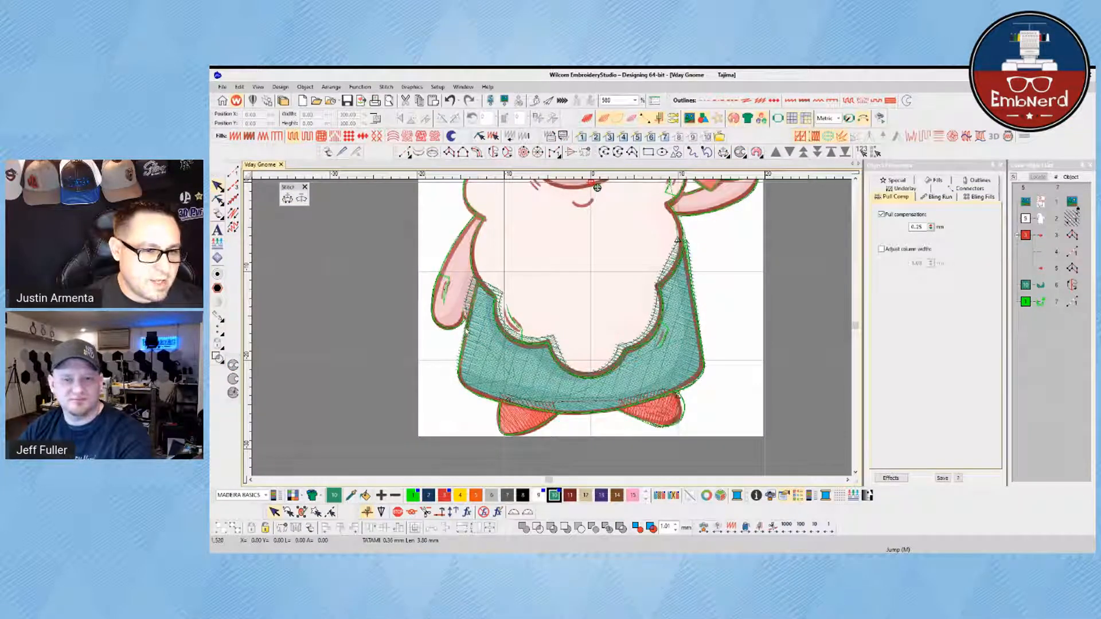
Step: Compare the gown fill with the artwork and green outline, switching the artwork, stitches and realistic preview on and off
{"action": "key", "text": "shift+b"}
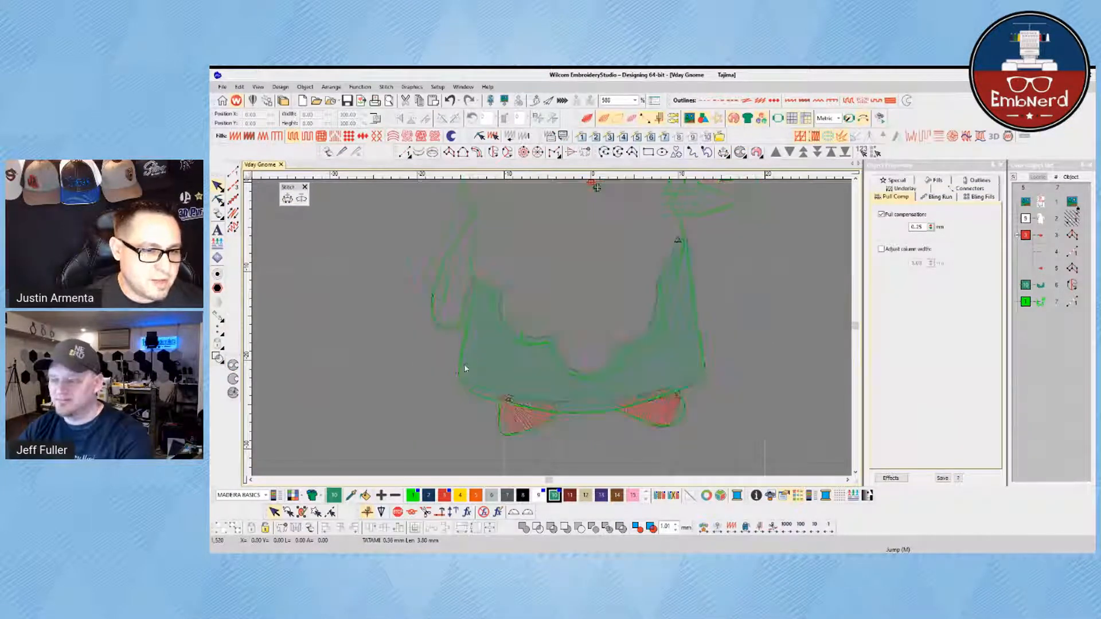
{"action": "left_click", "coordinate": [480, 359]}
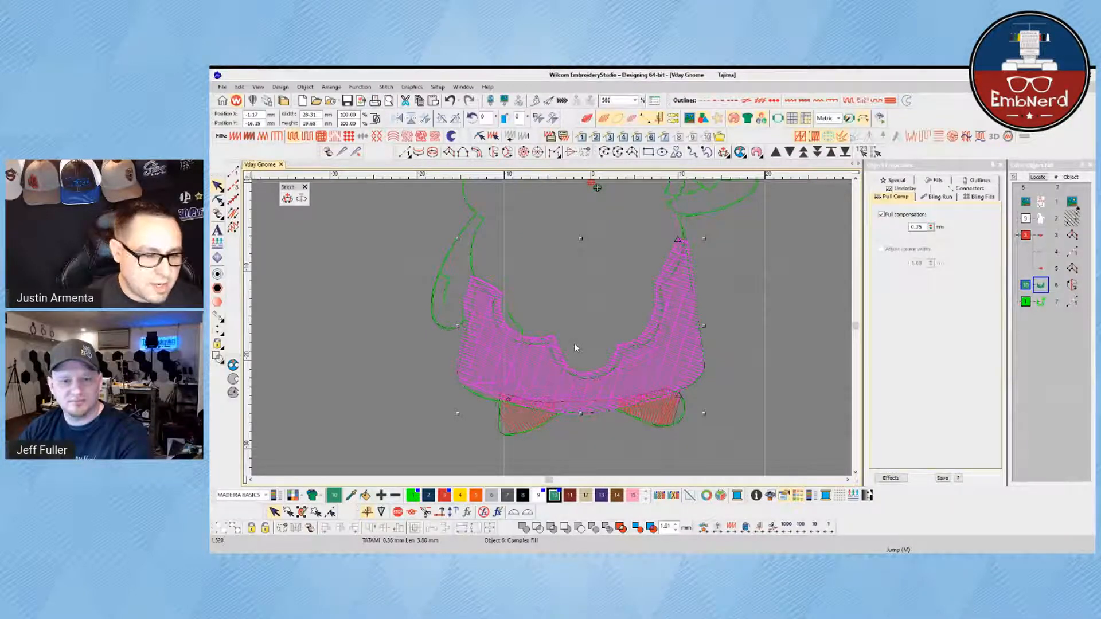
{"action": "key", "text": "s"}
{"action": "key", "text": "d"}
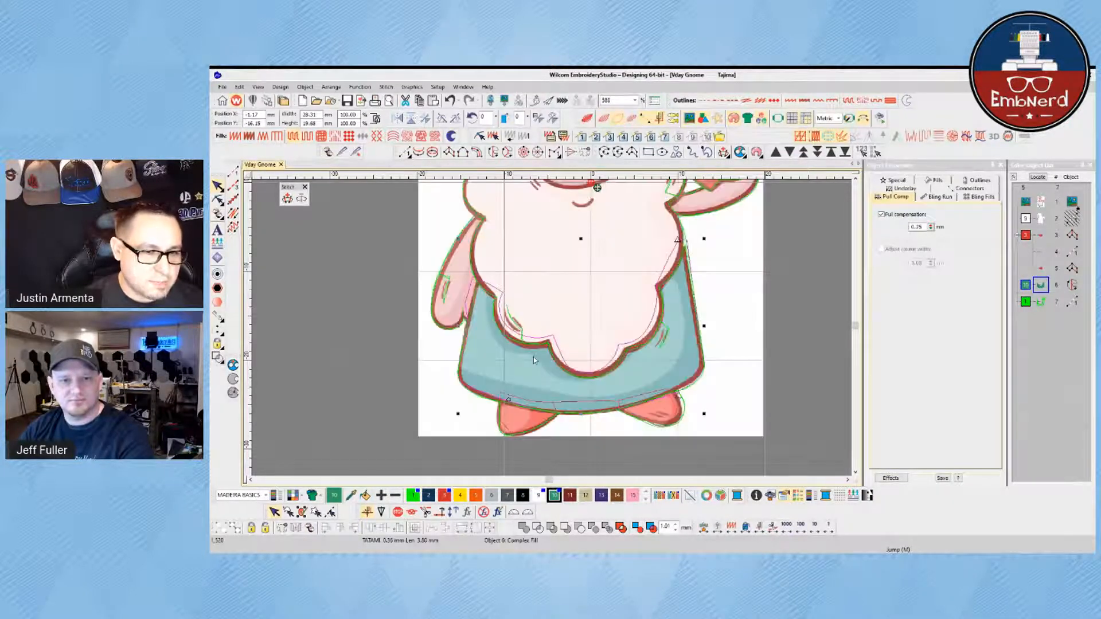
{"action": "key", "text": "d"}
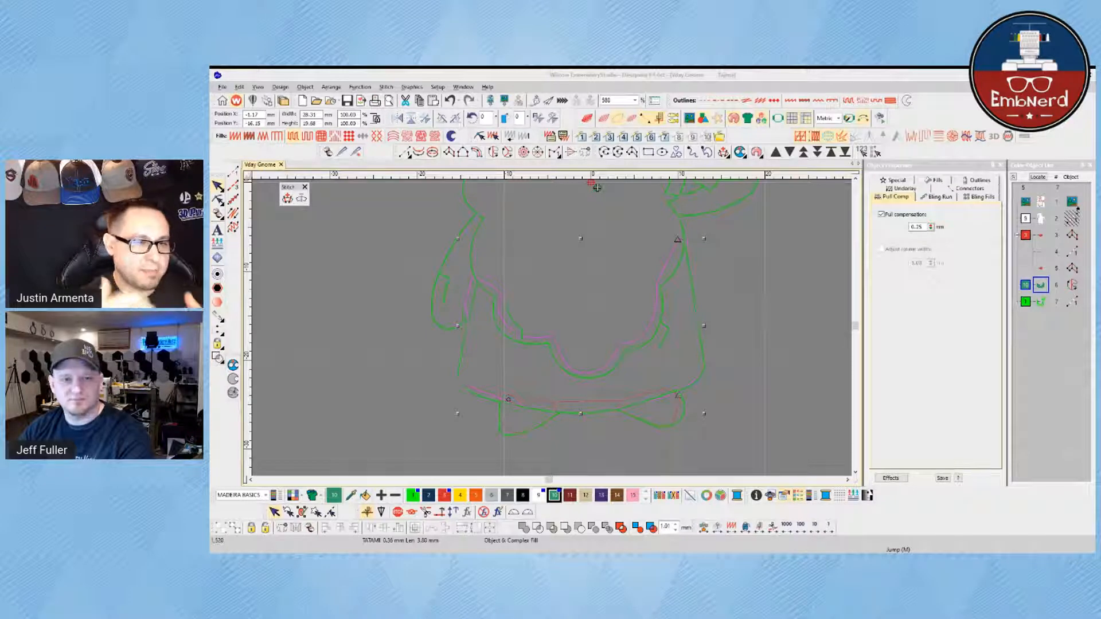
{"action": "left_click", "coordinate": [512, 258]}
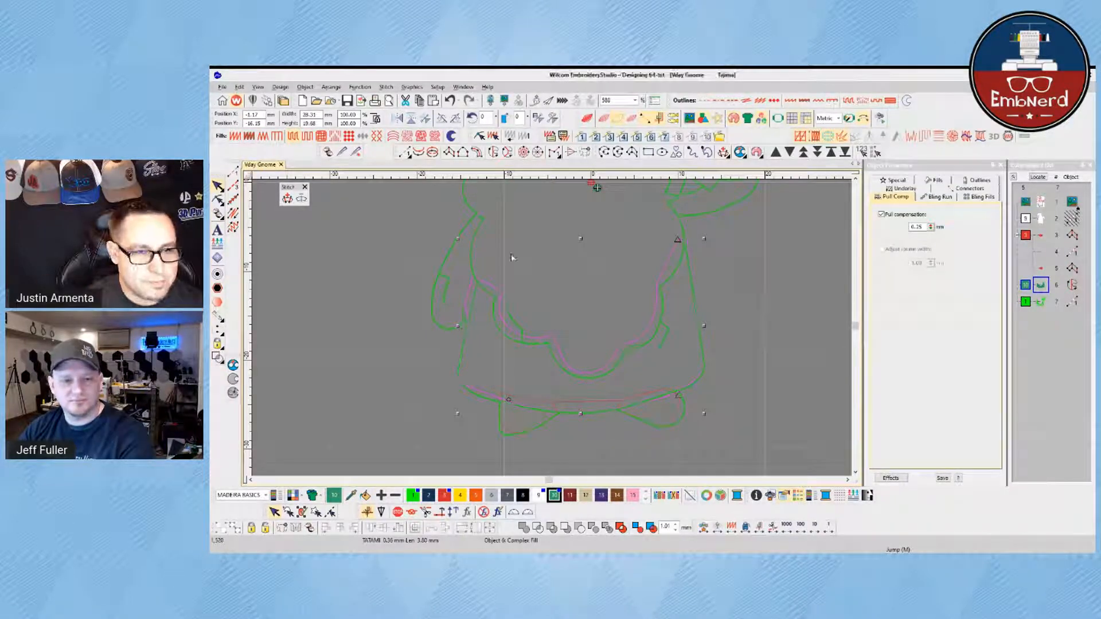
{"action": "key", "text": "t"}
{"action": "key", "text": "d"}
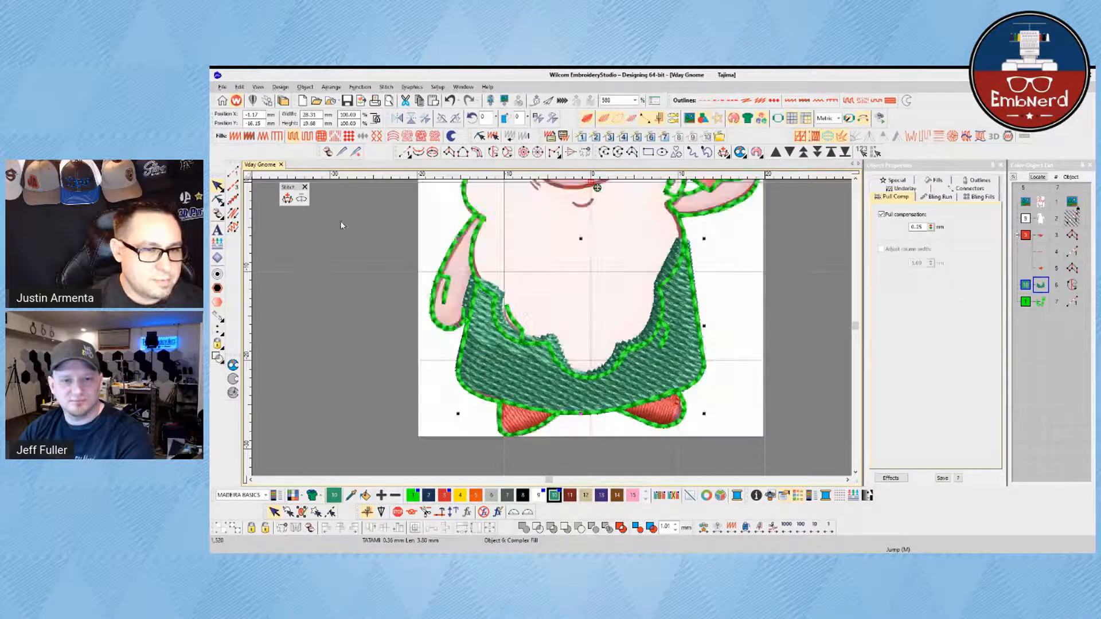
{"action": "left_click", "coordinate": [320, 235]}
{"action": "key", "text": "t"}
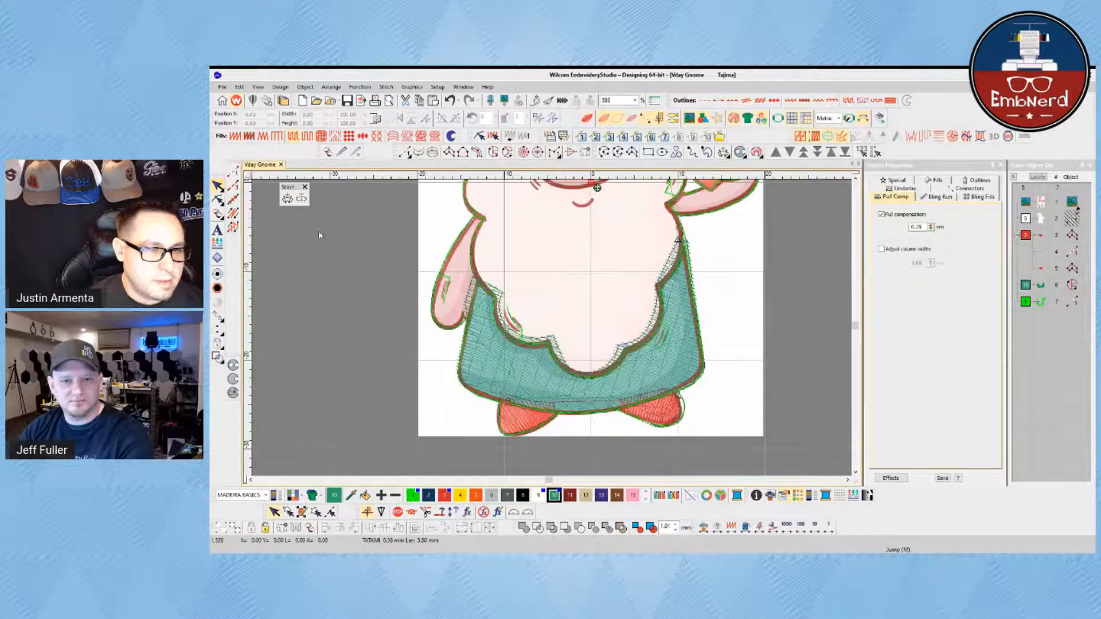
{"action": "scroll", "coordinate": [546, 315], "scroll_direction": "down", "scroll_amount": 2}
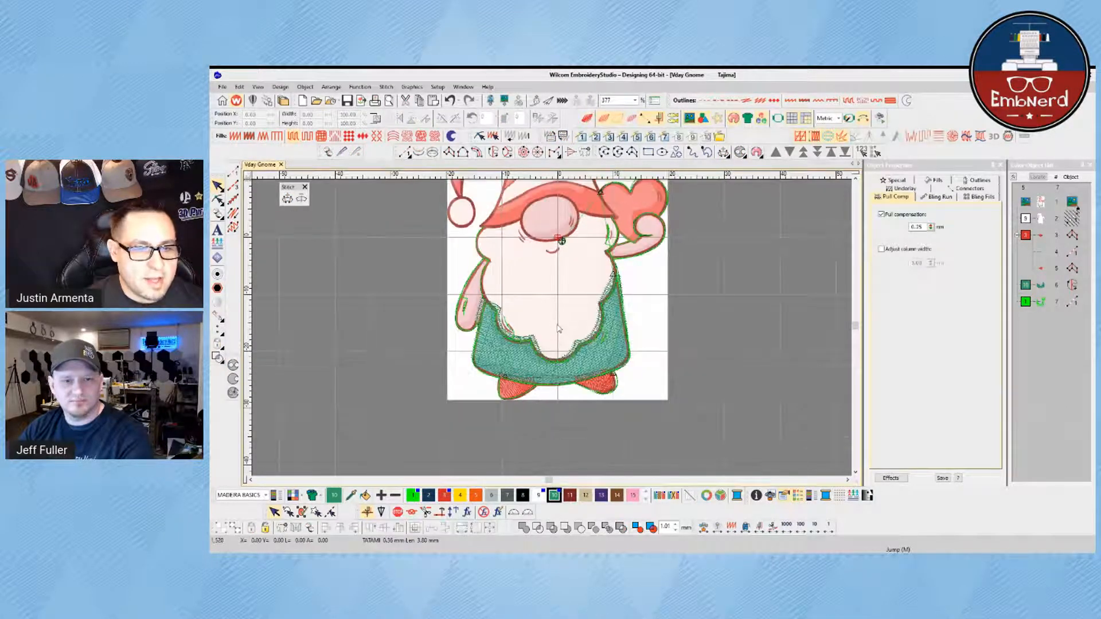
{"action": "scroll", "coordinate": [539, 329], "scroll_direction": "up", "scroll_amount": 1}
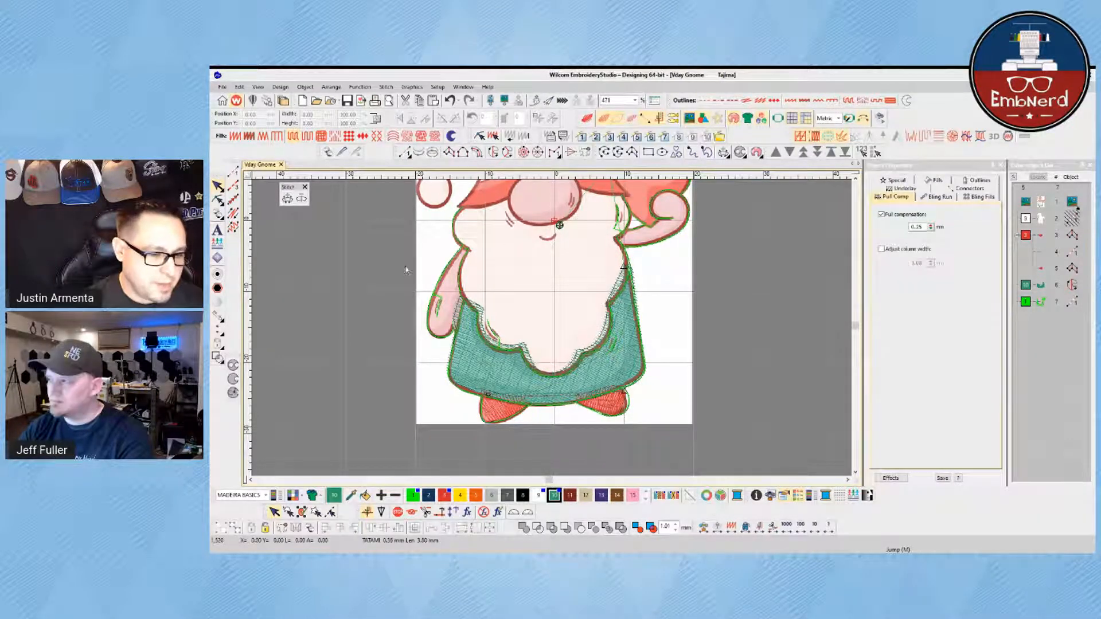
{"action": "scroll", "coordinate": [583, 386], "scroll_direction": "up", "scroll_amount": 2}
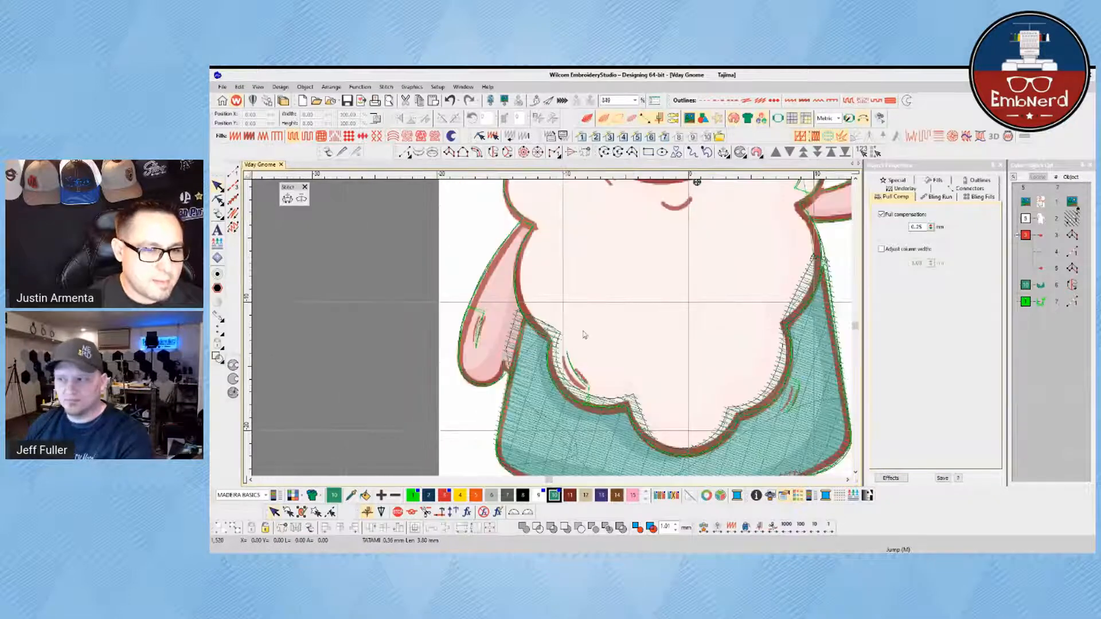
{"action": "scroll", "coordinate": [636, 341], "scroll_direction": "down", "scroll_amount": 2}
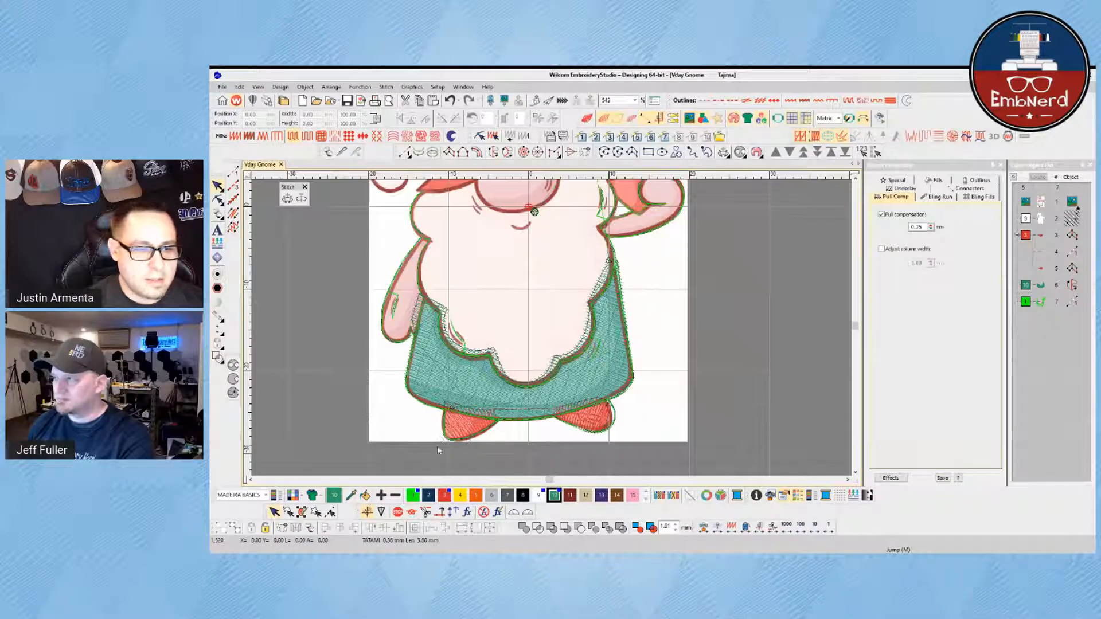
Step: Digitize the hanging arm at the gnome's left side as a Column A satin using the left foot's settings, from shoulder to hand
{"action": "left_click", "coordinate": [447, 437]}
{"action": "left_click", "coordinate": [465, 426]}
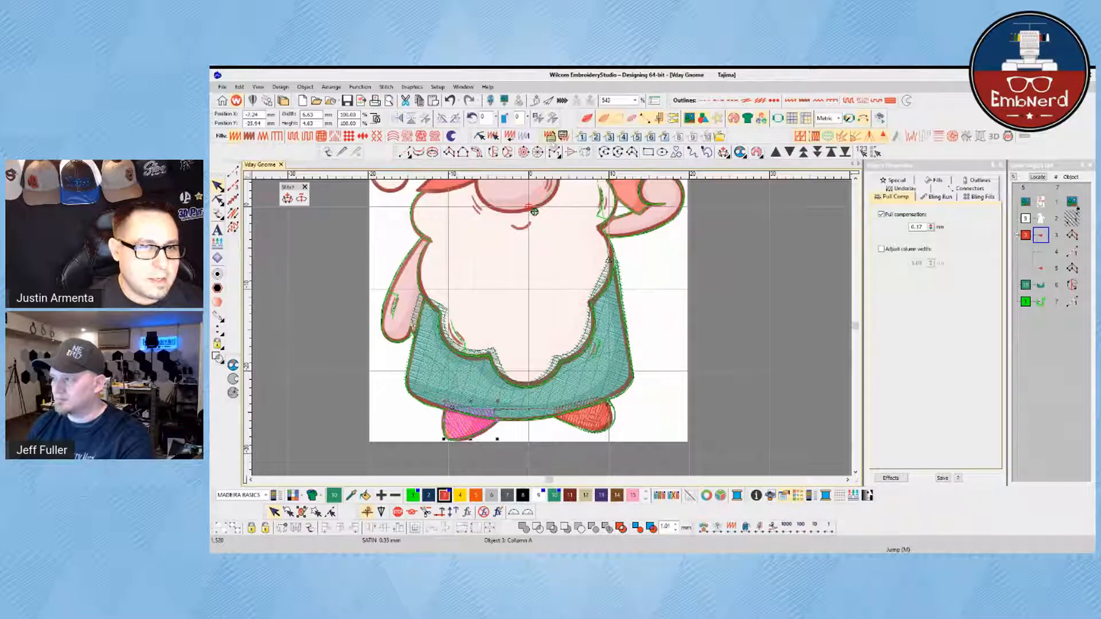
{"action": "left_click", "coordinate": [352, 283]}
{"action": "scroll", "coordinate": [456, 284], "scroll_direction": "up", "scroll_amount": 1}
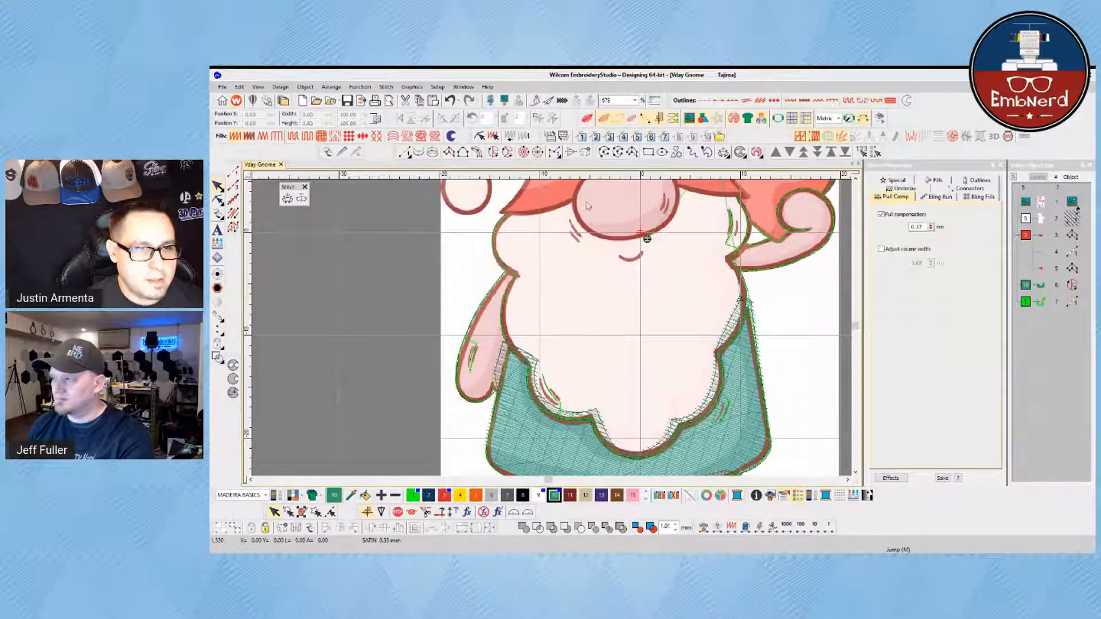
{"action": "left_click", "coordinate": [452, 154]}
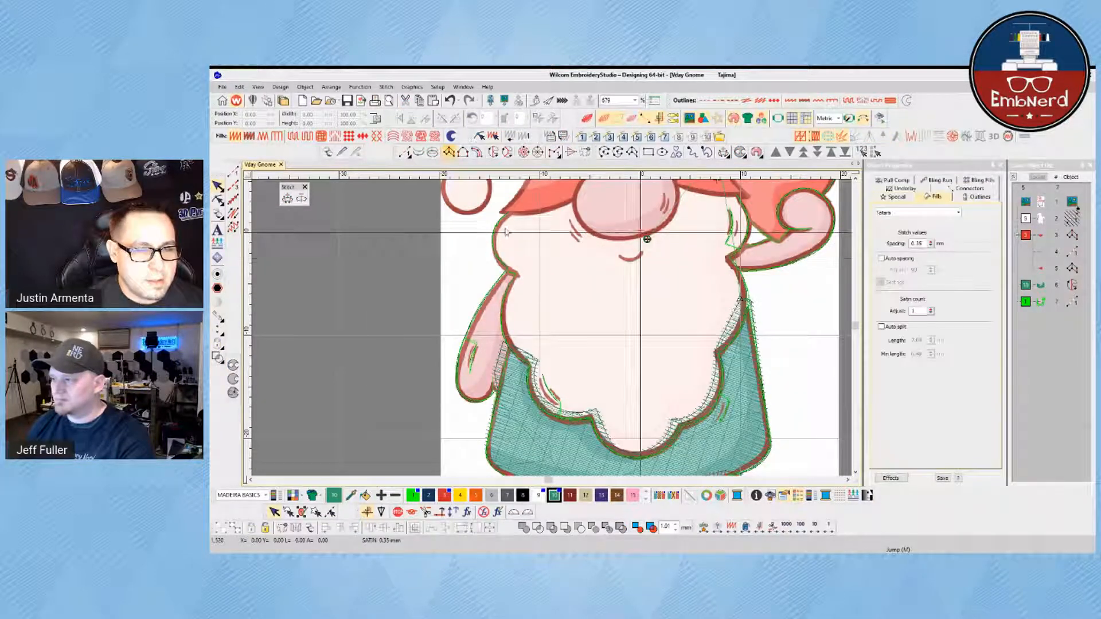
{"action": "left_click", "coordinate": [506, 279]}
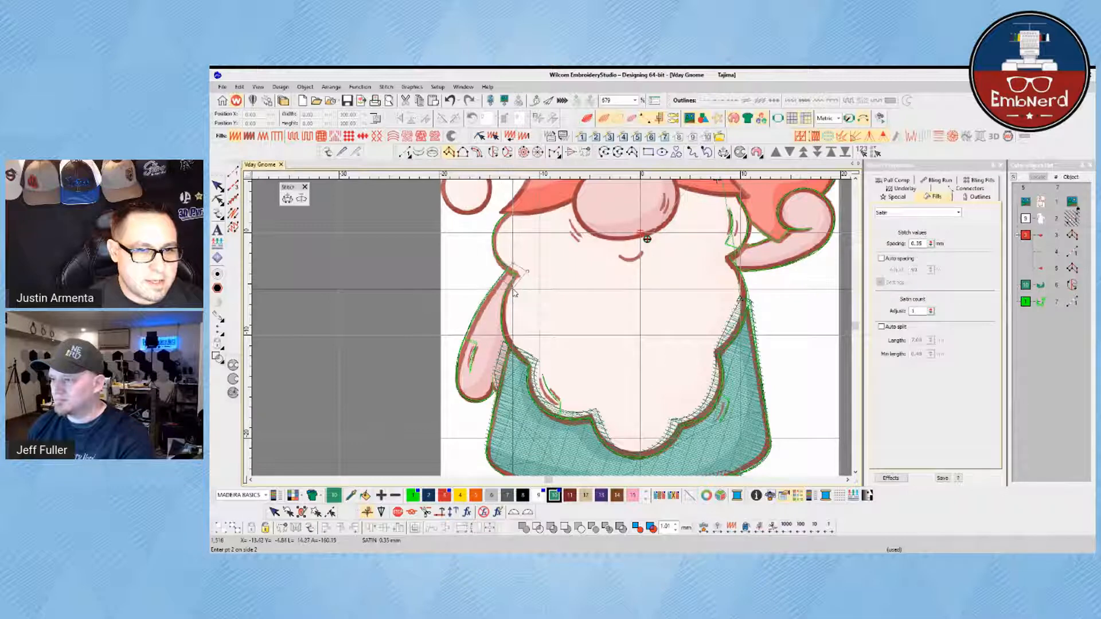
{"action": "left_click", "coordinate": [481, 303]}
{"action": "left_click", "coordinate": [507, 316]}
{"action": "left_click", "coordinate": [473, 325]}
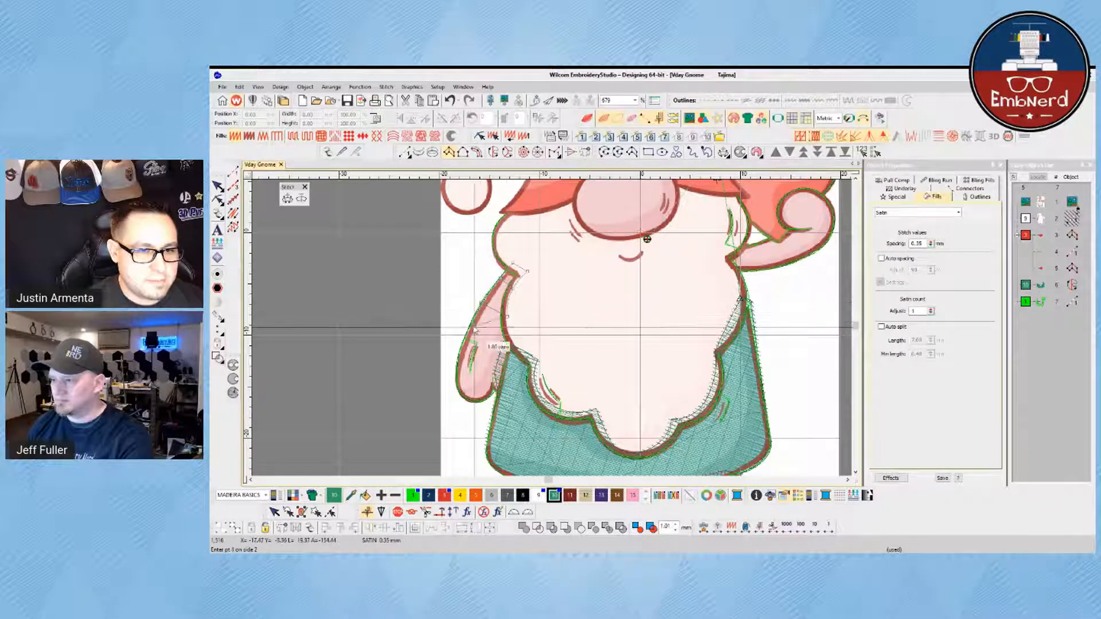
{"action": "left_click", "coordinate": [508, 343]}
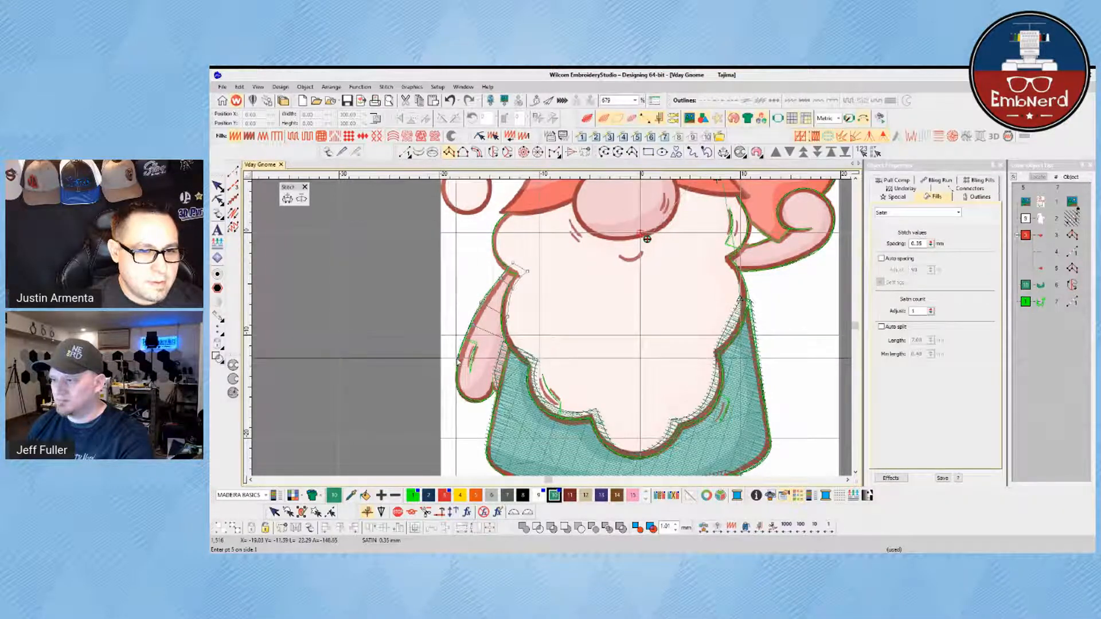
{"action": "left_click", "coordinate": [493, 387]}
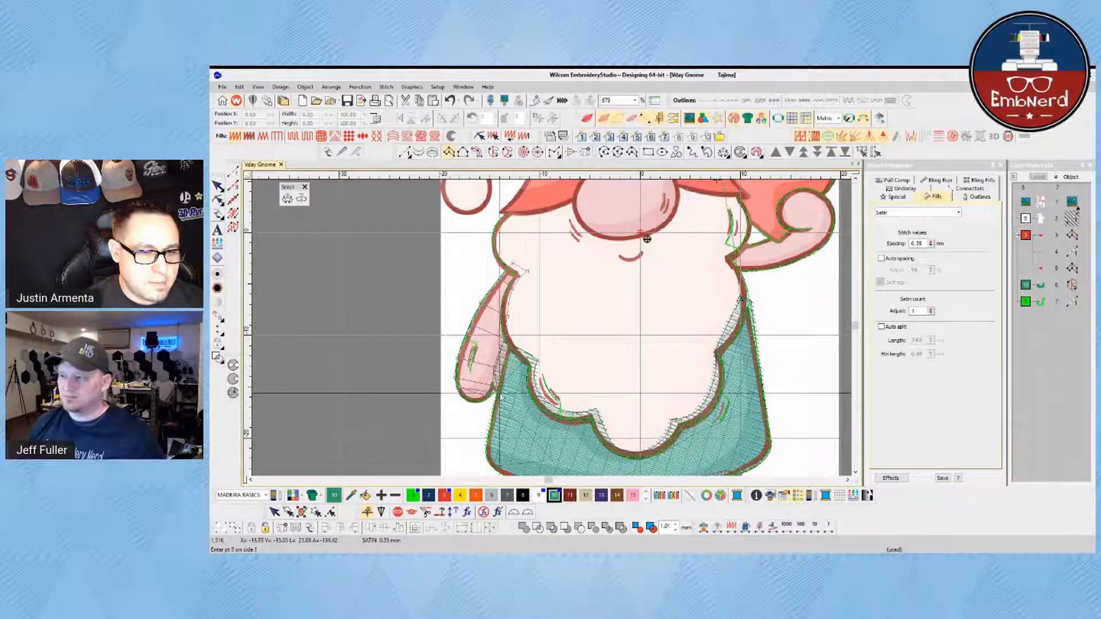
{"action": "key", "text": "Return"}
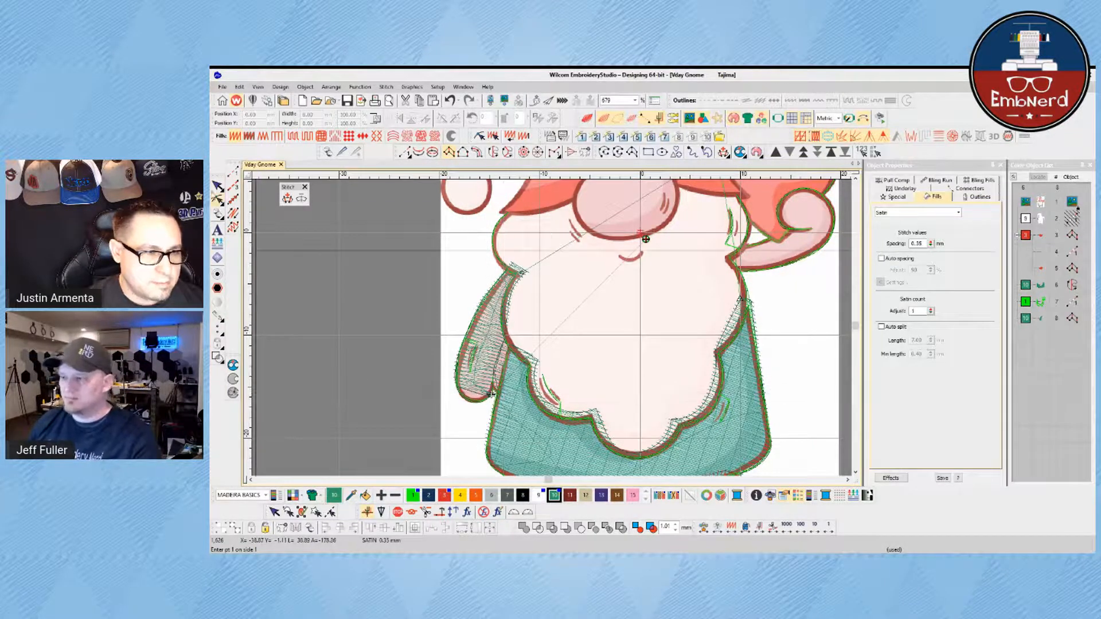
Step: Recolor the new arm satin with pink thread color 15
{"action": "left_click", "coordinate": [633, 496]}
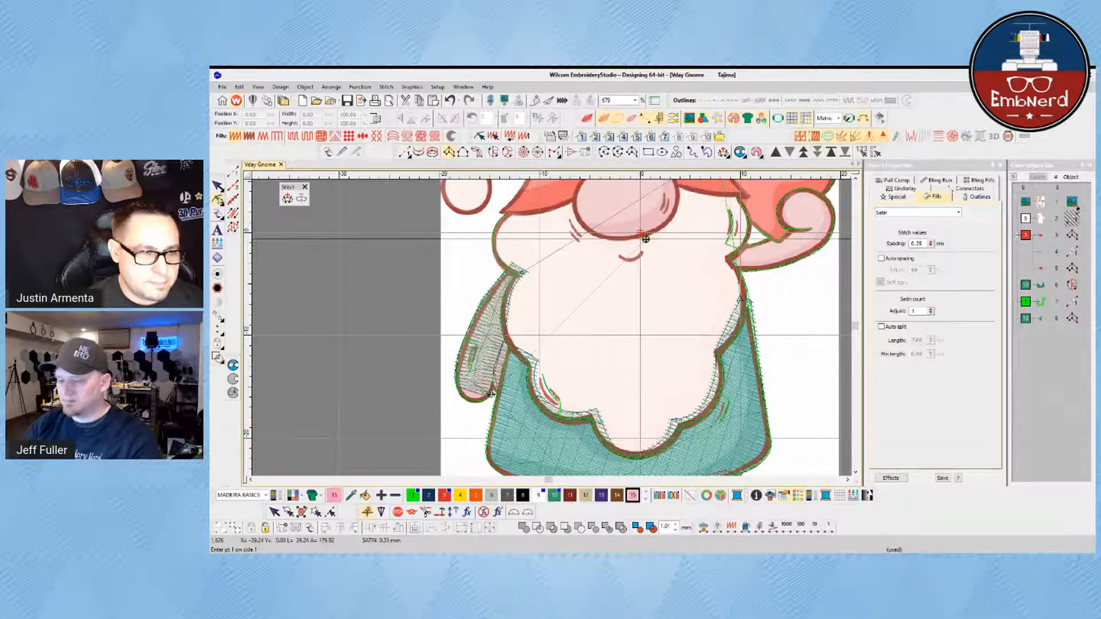
{"action": "left_click", "coordinate": [218, 187]}
{"action": "left_click", "coordinate": [482, 357]}
{"action": "left_click", "coordinate": [632, 495]}
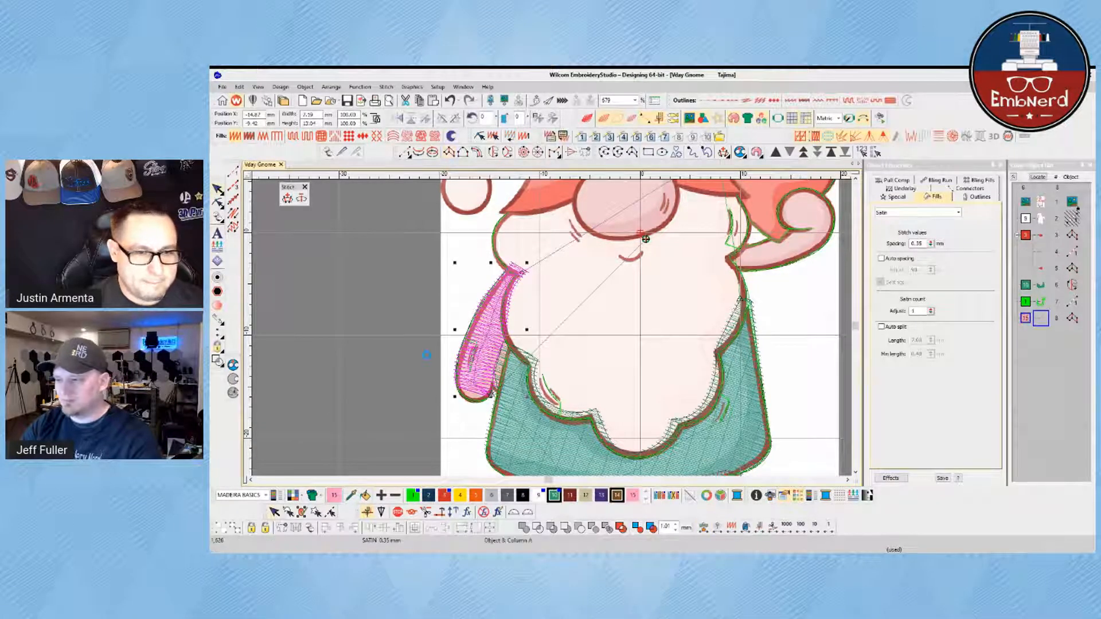
Step: Examine the area between the hanging hand and the gown's edge up close and with the Measure tool
{"action": "key", "text": "m"}
{"action": "left_click", "coordinate": [506, 371]}
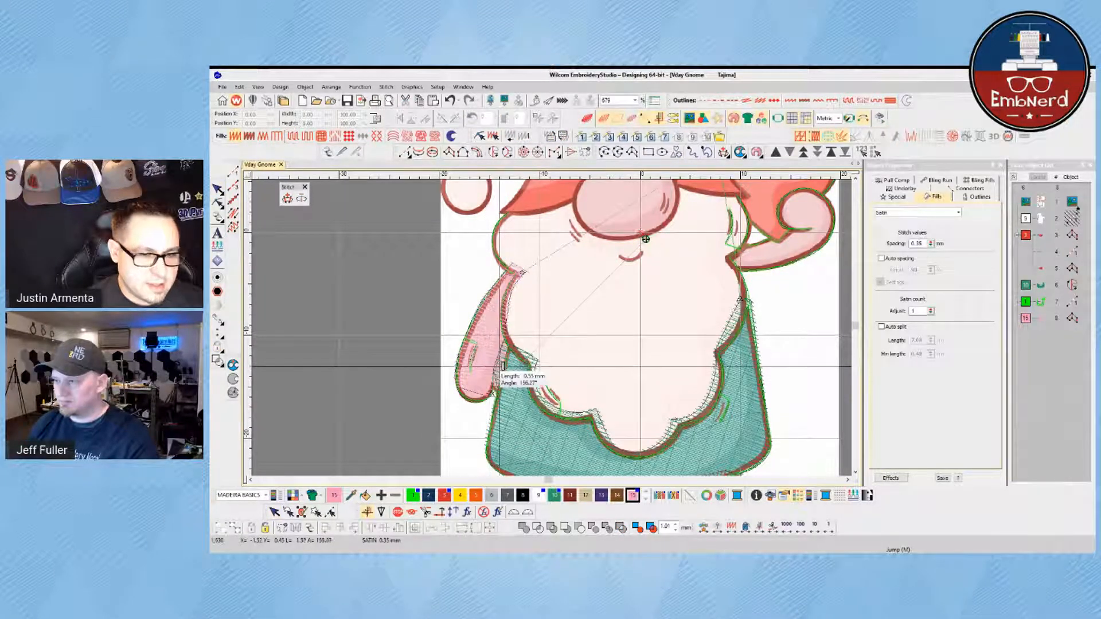
{"action": "key", "text": "Escape"}
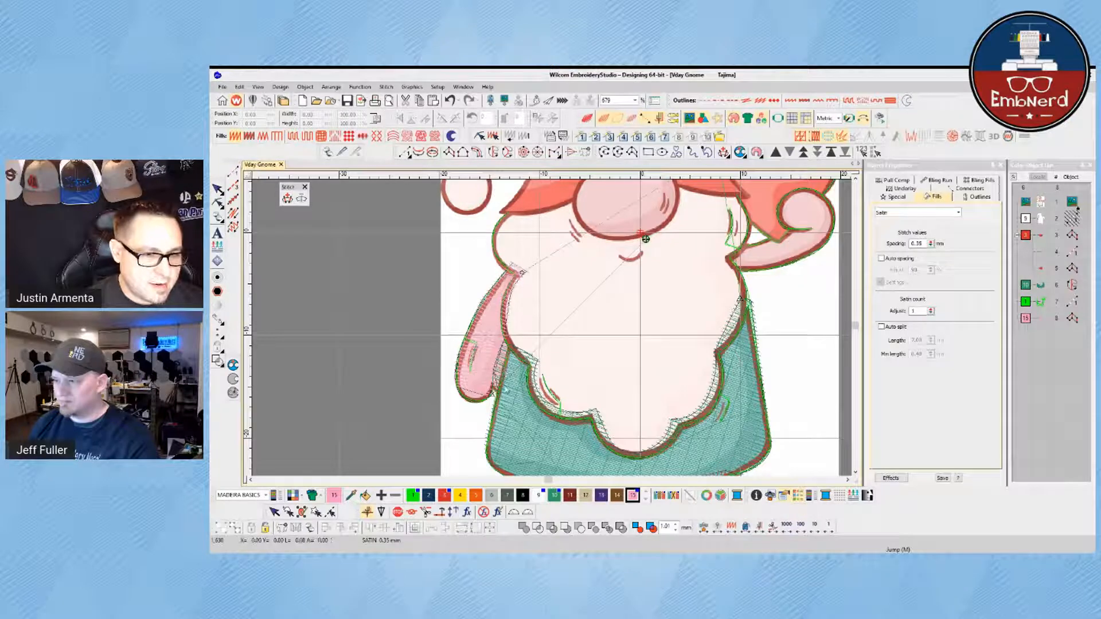
{"action": "key", "text": "b"}
{"action": "left_click_drag", "start_coordinate": [430, 308], "coordinate": [618, 437]}
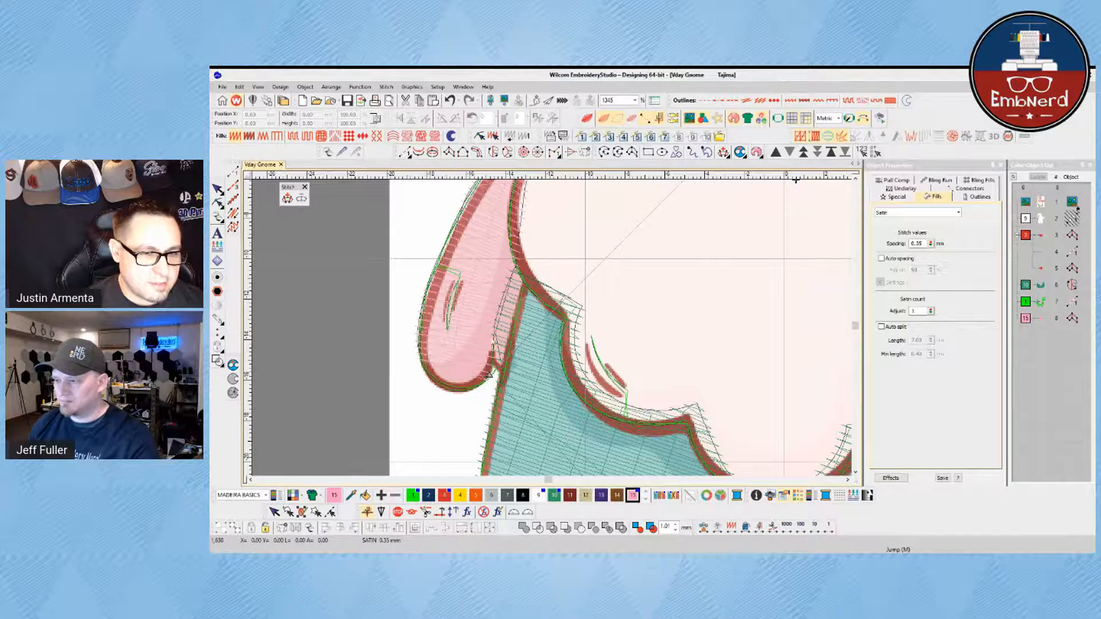
{"action": "scroll", "coordinate": [527, 307], "scroll_direction": "down", "scroll_amount": 2}
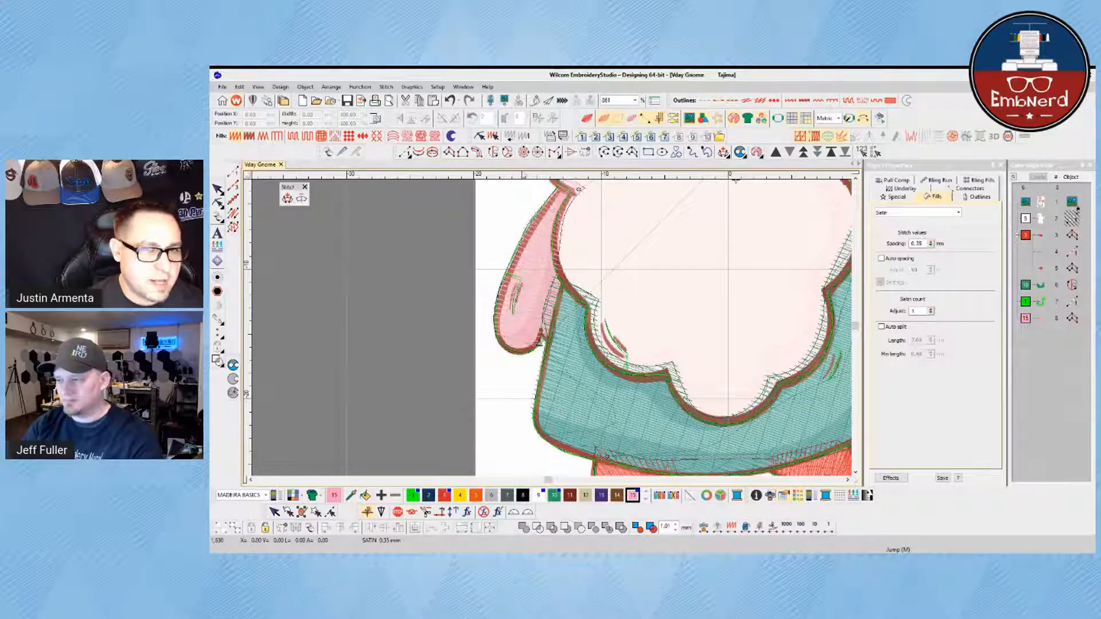
{"action": "key", "text": "m"}
{"action": "left_click", "coordinate": [560, 306]}
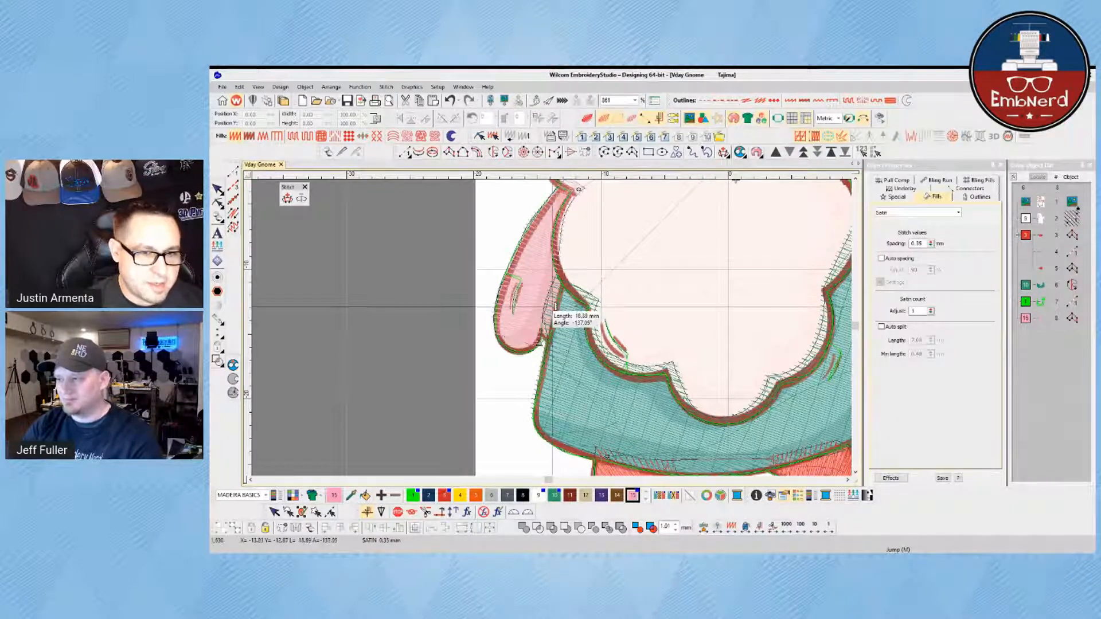
{"action": "key", "text": "Escape"}
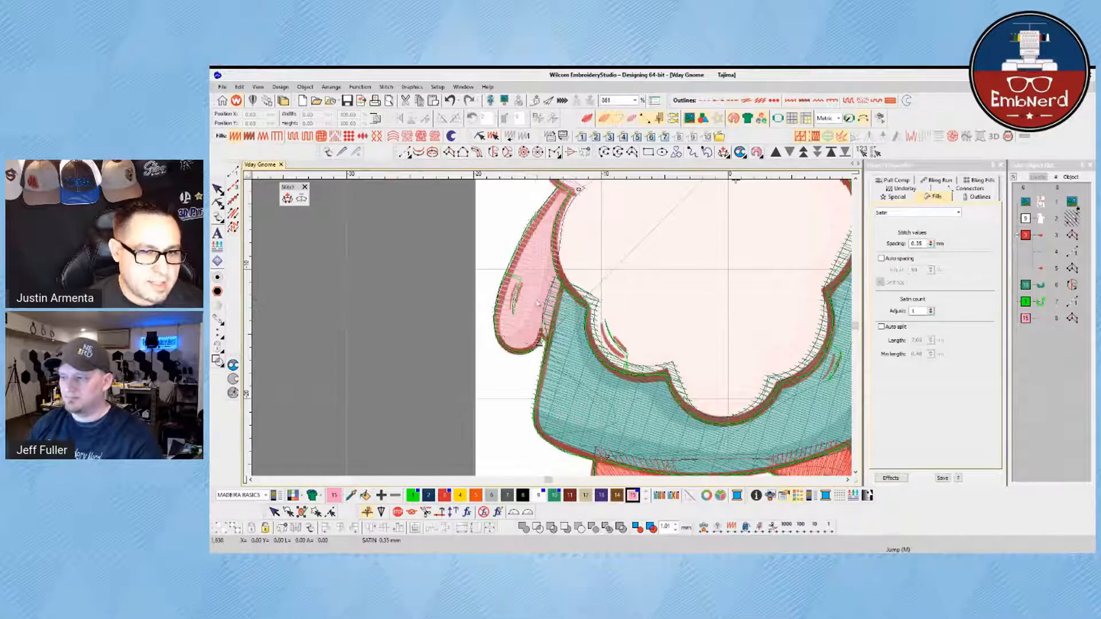
Step: Add a Column A satin thumb with Zigzag underlay at the hanging hand's inner edge, overlapping the gown, and show the design in realistic preview
{"action": "key", "text": "a"}
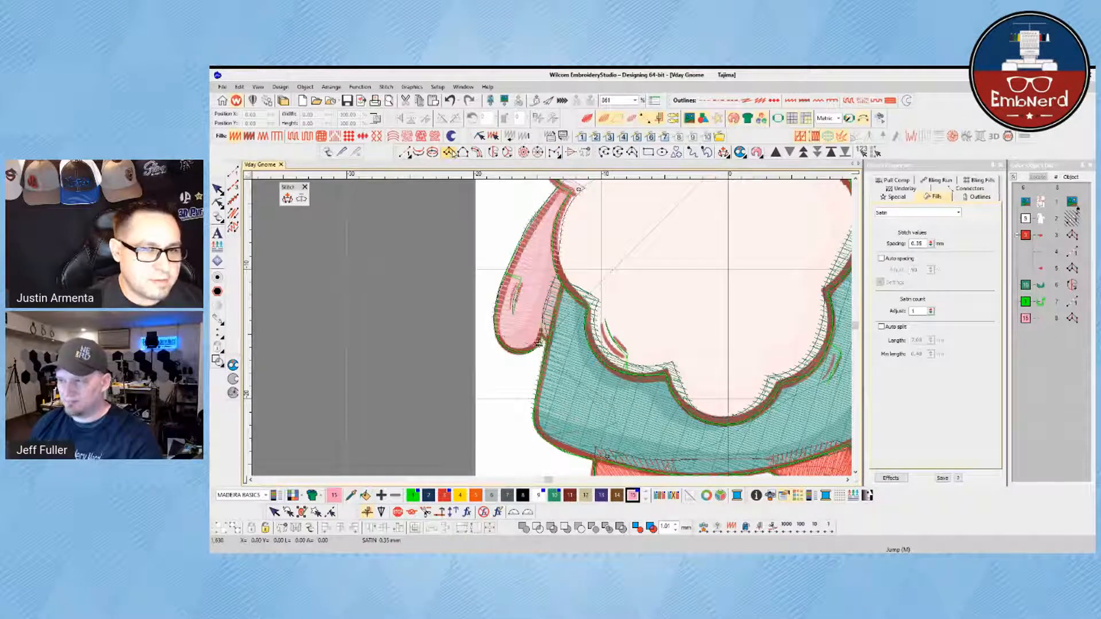
{"action": "left_click", "coordinate": [529, 306]}
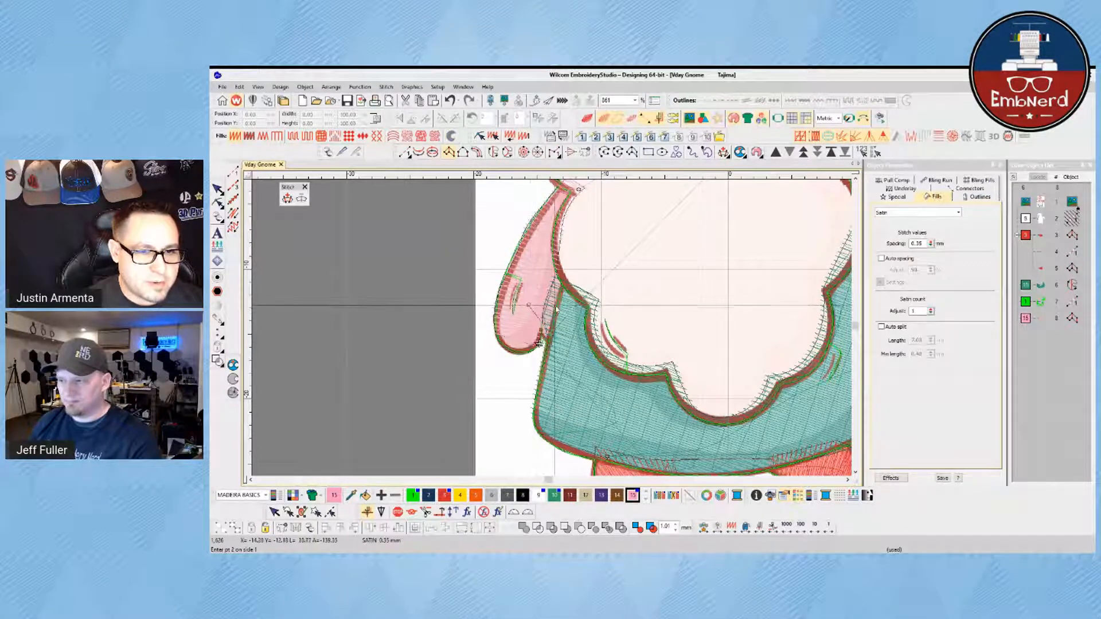
{"action": "left_click", "coordinate": [567, 273]}
{"action": "left_click", "coordinate": [552, 257]}
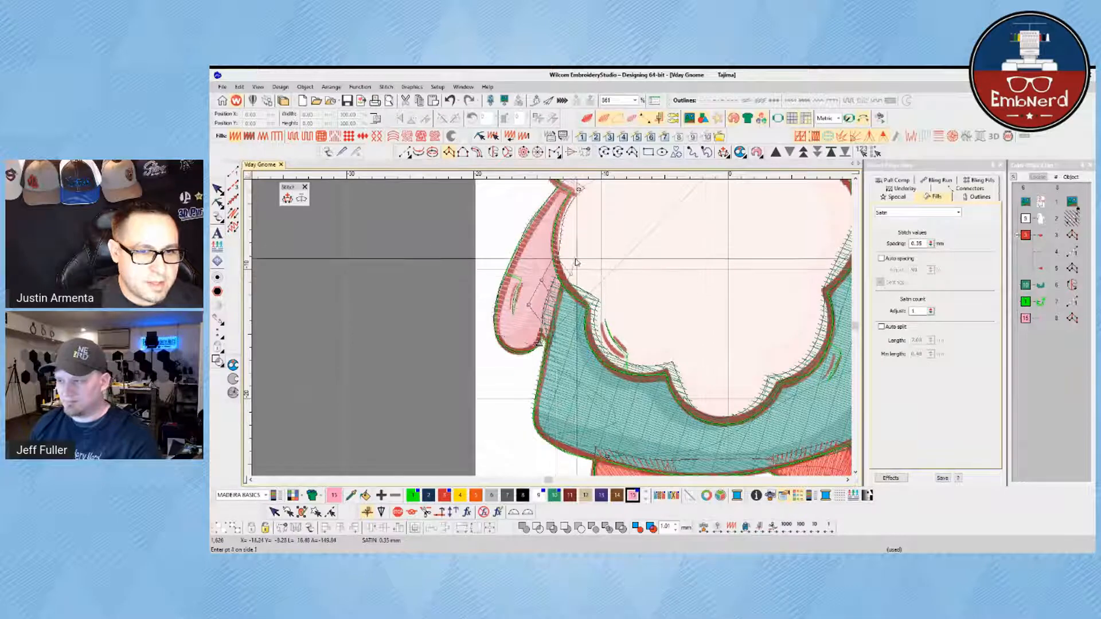
{"action": "key", "text": "Return"}
{"action": "key", "text": "Escape"}
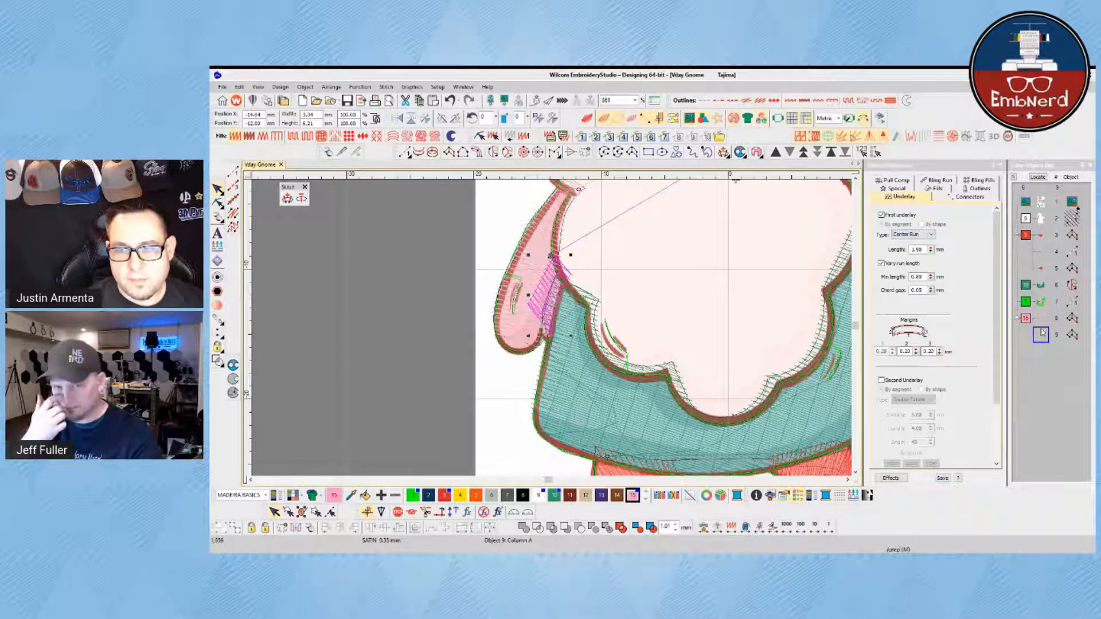
{"action": "left_click", "coordinate": [421, 313]}
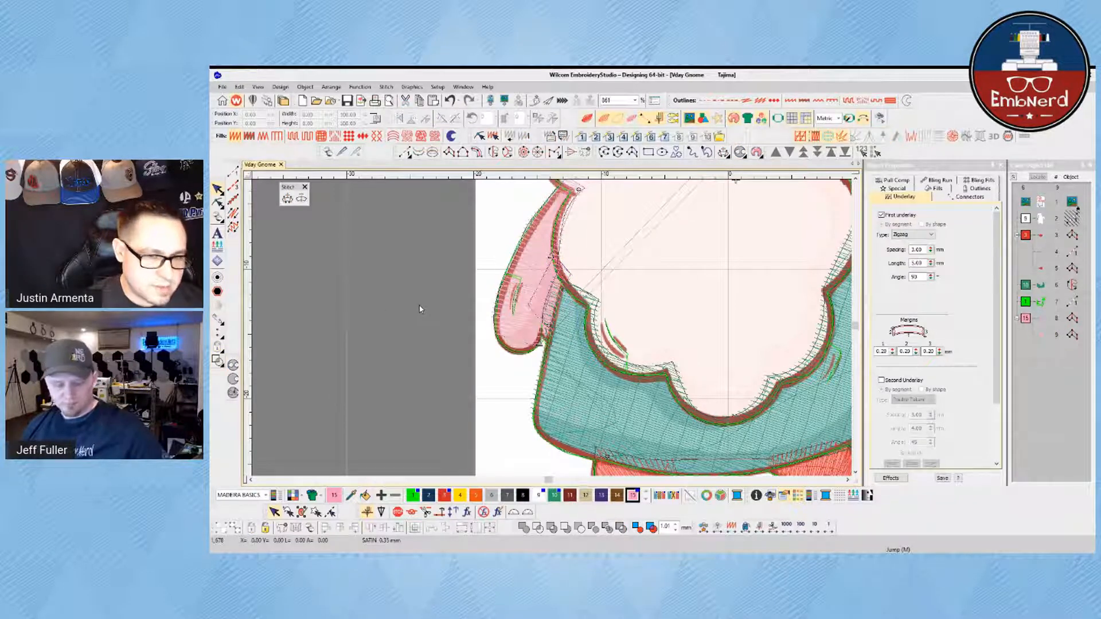
{"action": "key", "text": "t"}
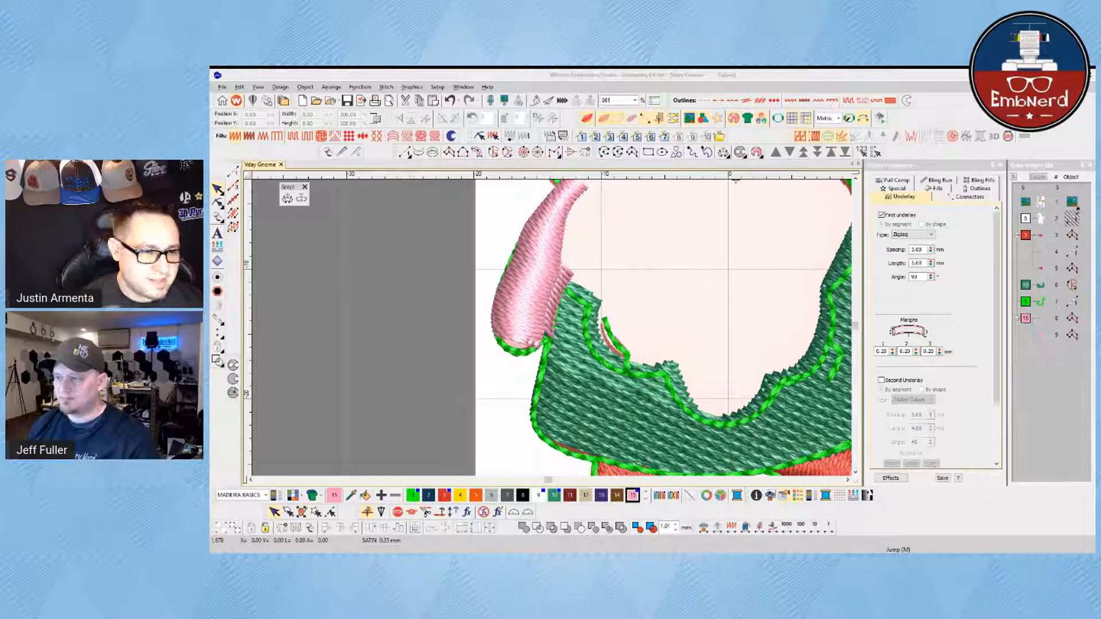
{"action": "left_click", "coordinate": [575, 277]}
{"action": "left_click", "coordinate": [389, 317]}
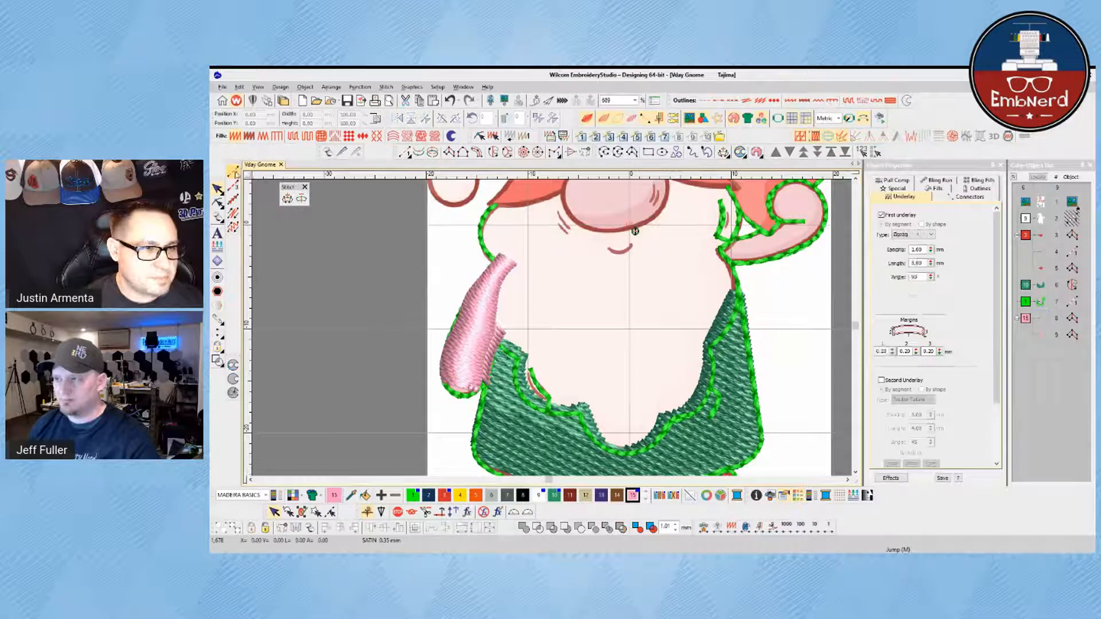
Step: Digitize a travel run stitch across the beard from the hanging arm's shoulder to the base of the raised arm
{"action": "left_click", "coordinate": [405, 152]}
{"action": "left_click", "coordinate": [501, 254]}
{"action": "right_click", "coordinate": [625, 261]}
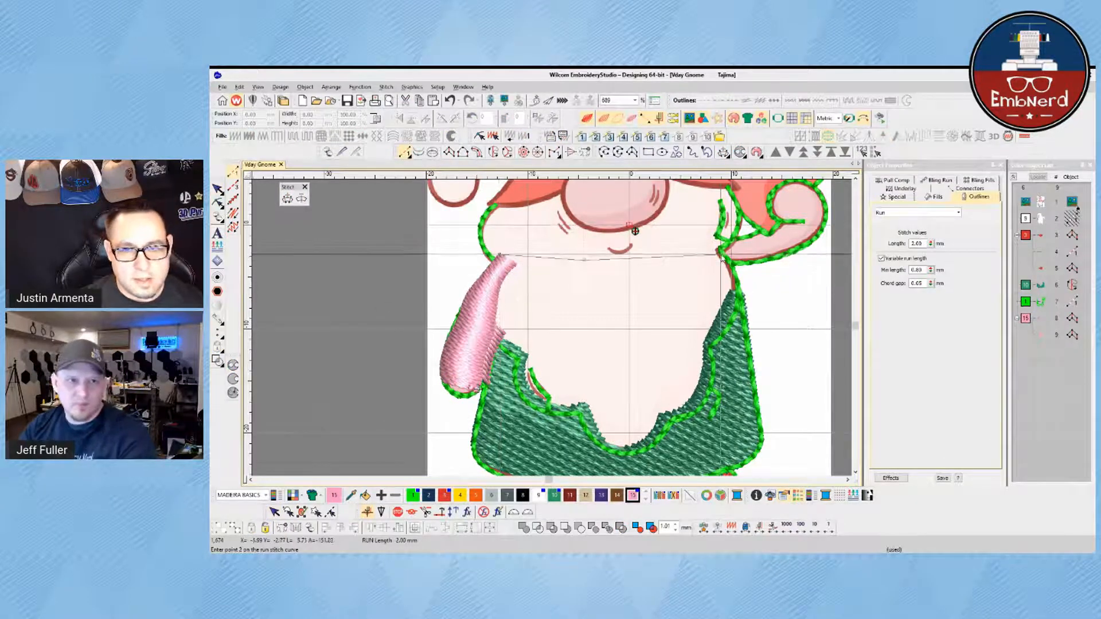
{"action": "left_click", "coordinate": [730, 253]}
{"action": "key", "text": "Return"}
Step: Digitize the raised arm as a Column A satin from the beard's edge along the forearm to the wrist below the heart
{"action": "left_click", "coordinate": [449, 152]}
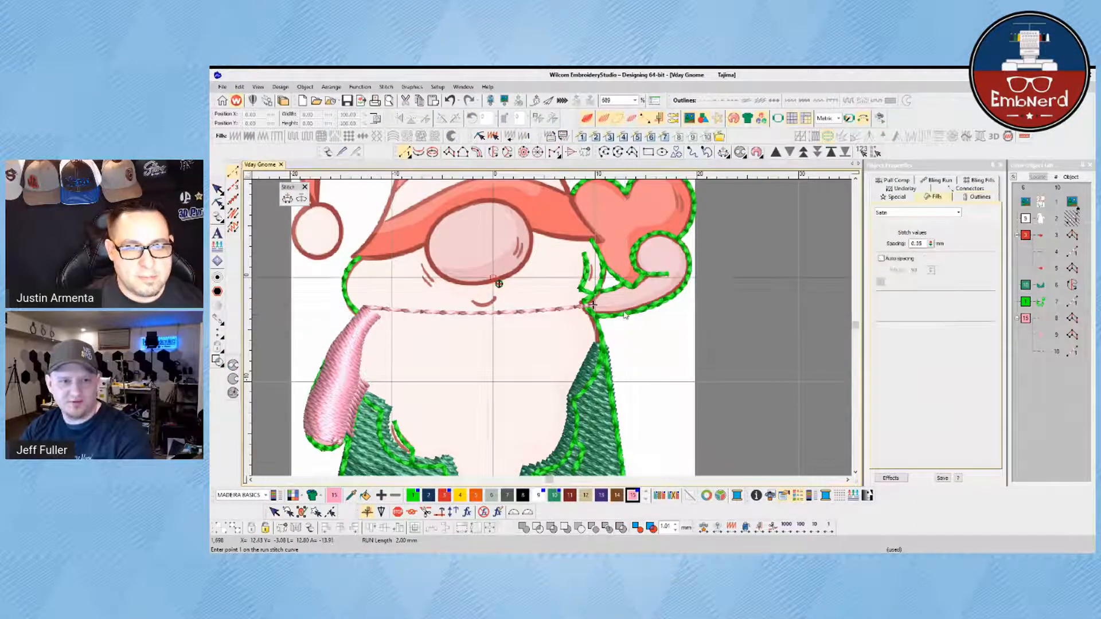
{"action": "left_click", "coordinate": [592, 297]}
{"action": "left_click", "coordinate": [560, 295]}
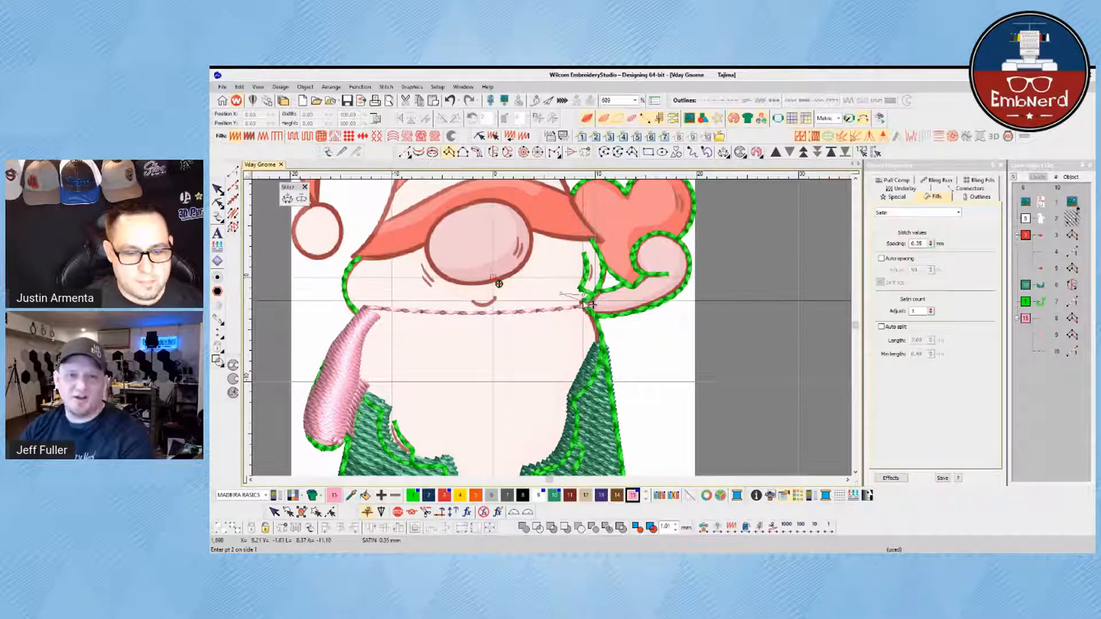
{"action": "key", "text": "Escape"}
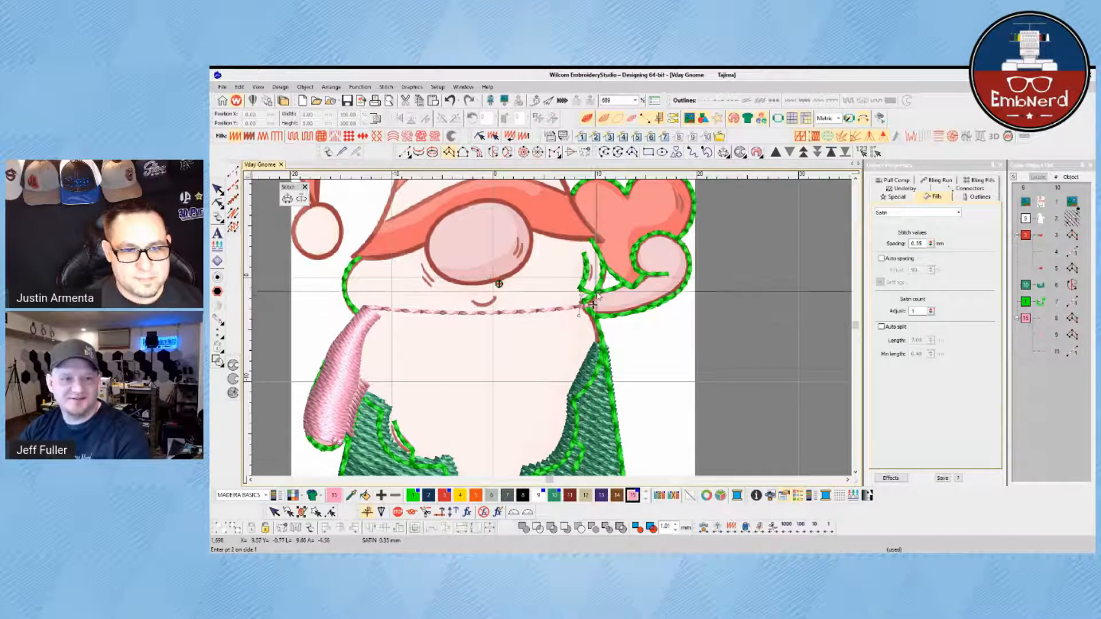
{"action": "left_click", "coordinate": [598, 313]}
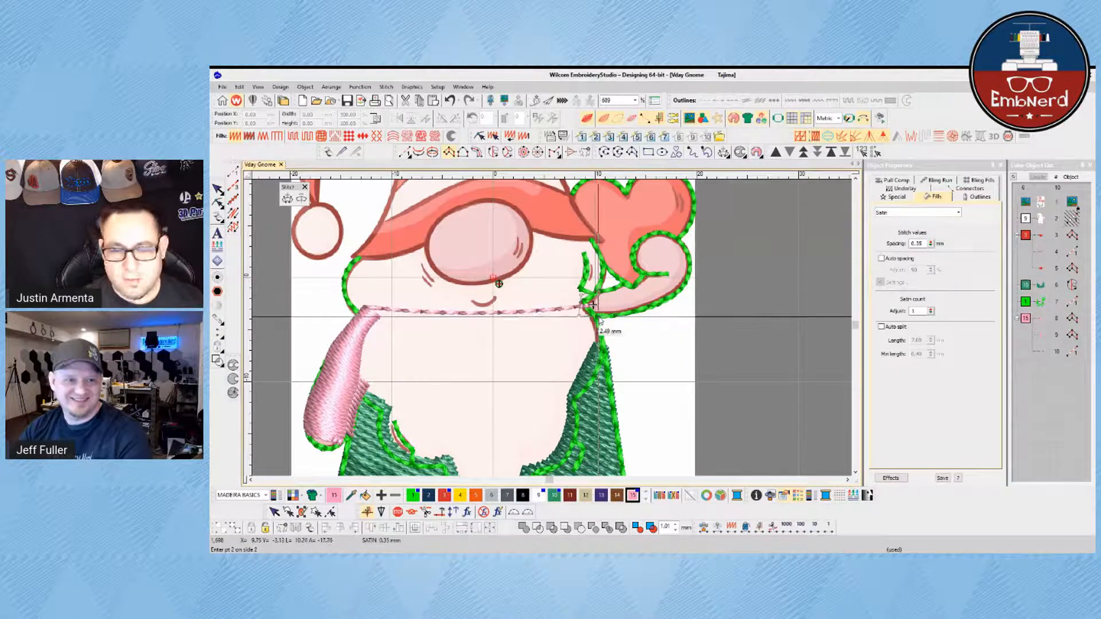
{"action": "left_click", "coordinate": [598, 317]}
{"action": "left_click", "coordinate": [625, 286]}
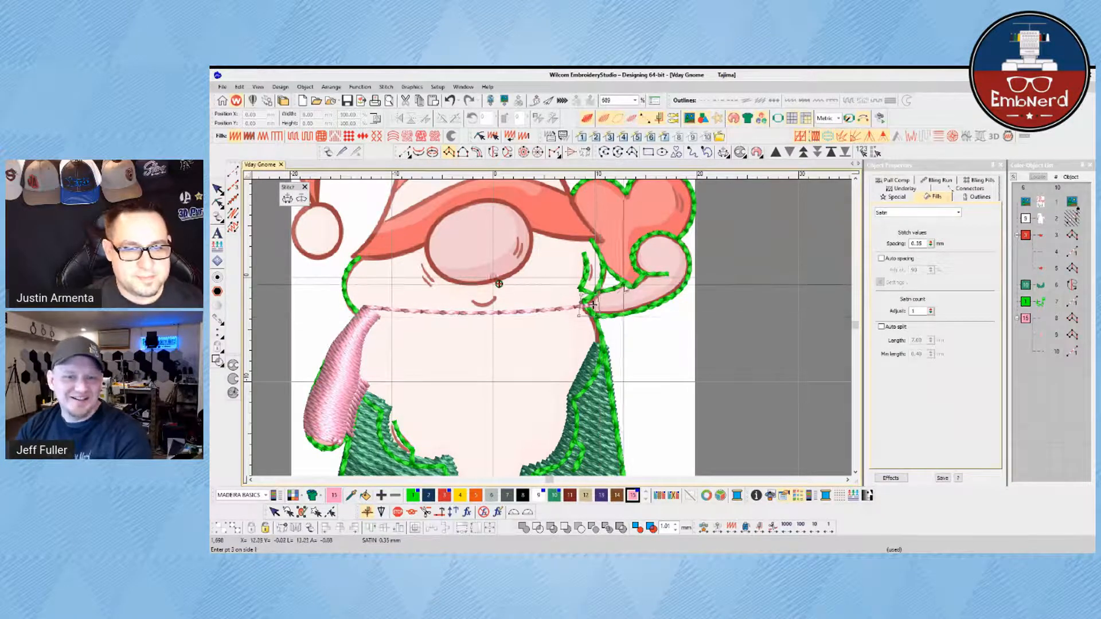
{"action": "left_click", "coordinate": [638, 308]}
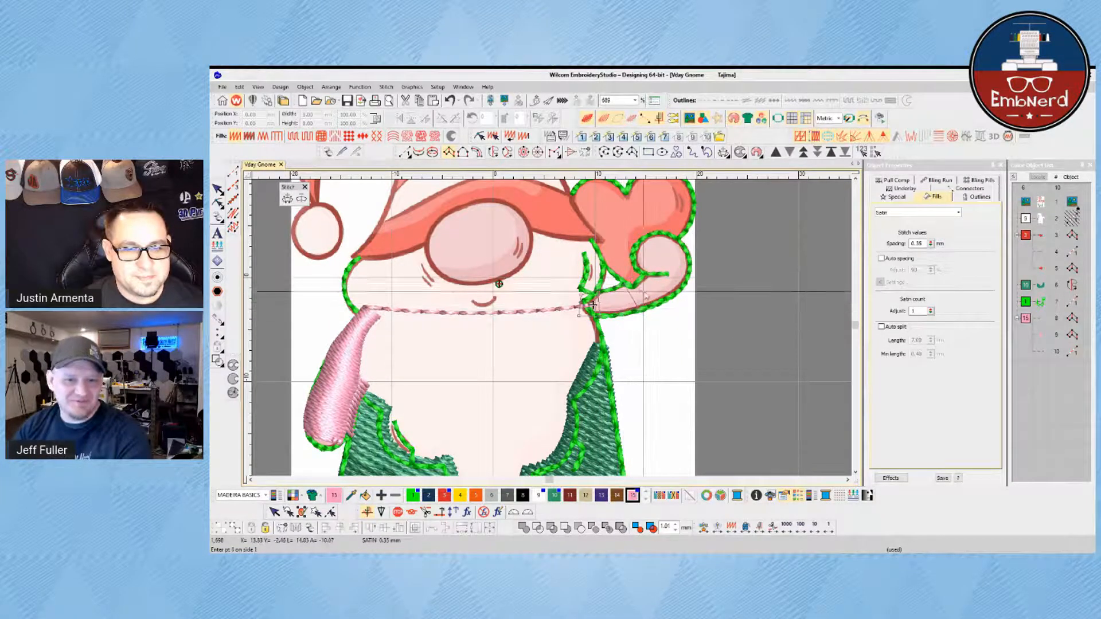
{"action": "left_click", "coordinate": [647, 275]}
{"action": "left_click", "coordinate": [661, 298]}
{"action": "left_click", "coordinate": [668, 265]}
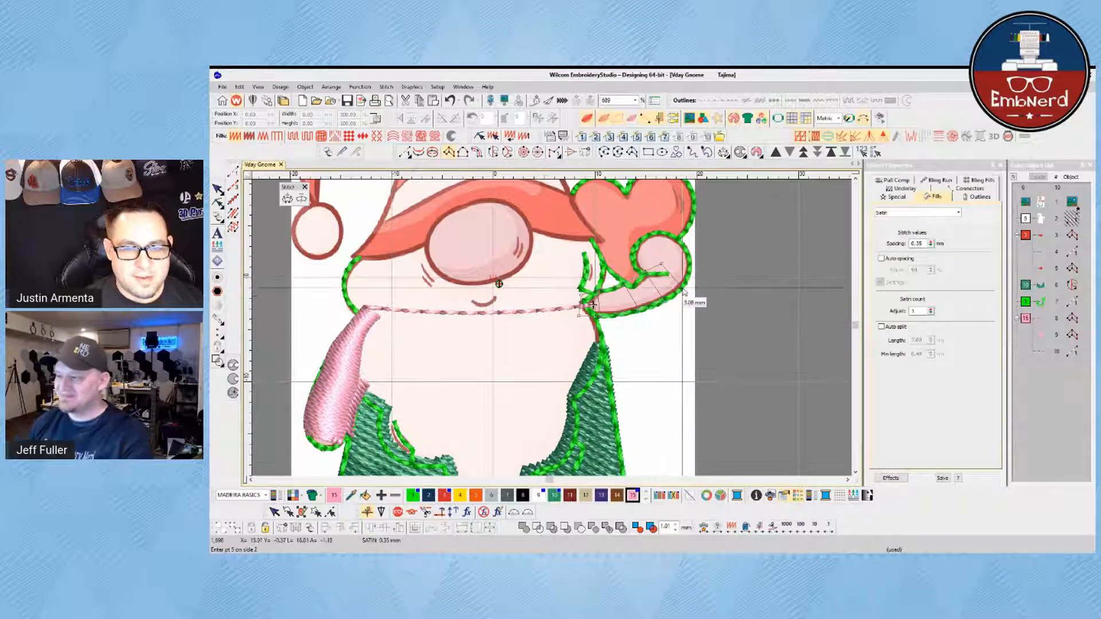
{"action": "left_click", "coordinate": [688, 278]}
{"action": "key", "text": "Return"}
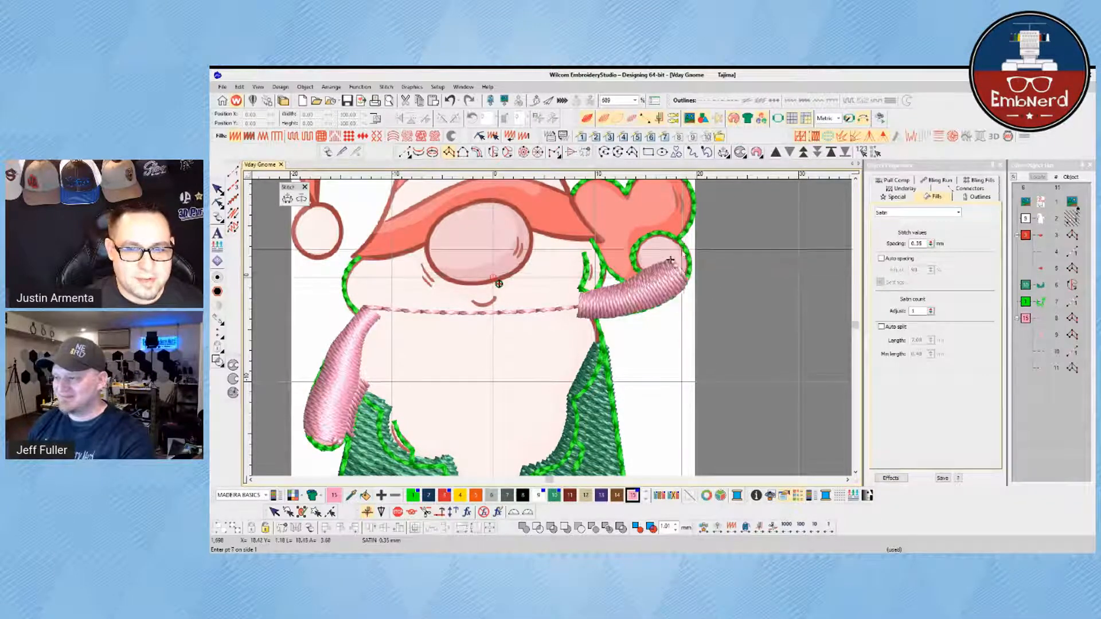
Step: Digitize the raised arm's rounded hand as a separate Column A satin curving from the wrist over the heart's lower part
{"action": "left_click", "coordinate": [665, 234]}
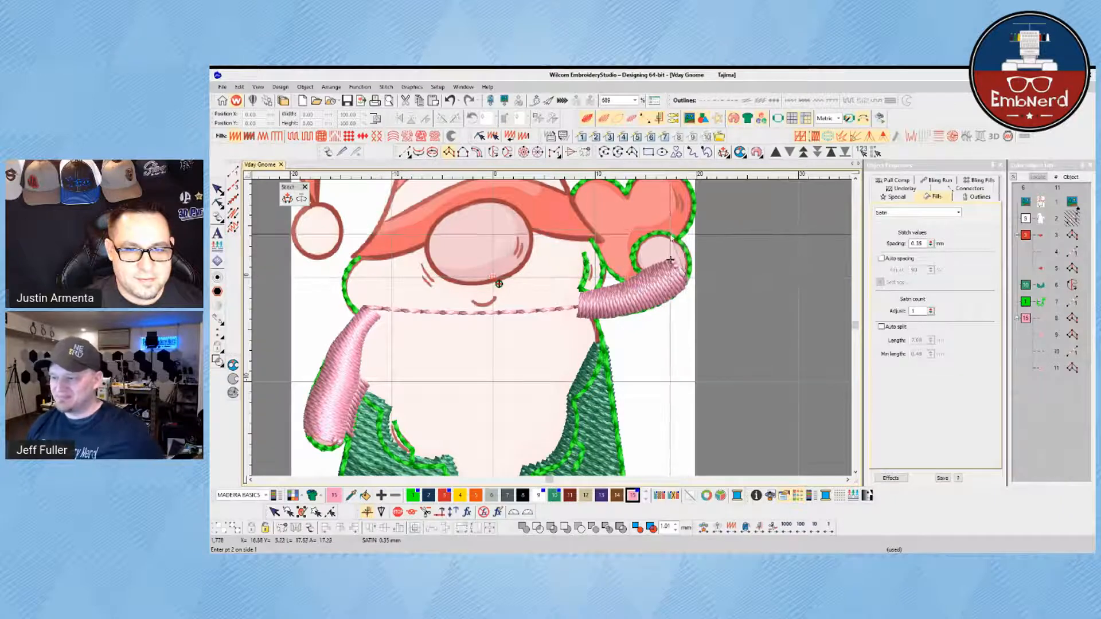
{"action": "left_click", "coordinate": [643, 277]}
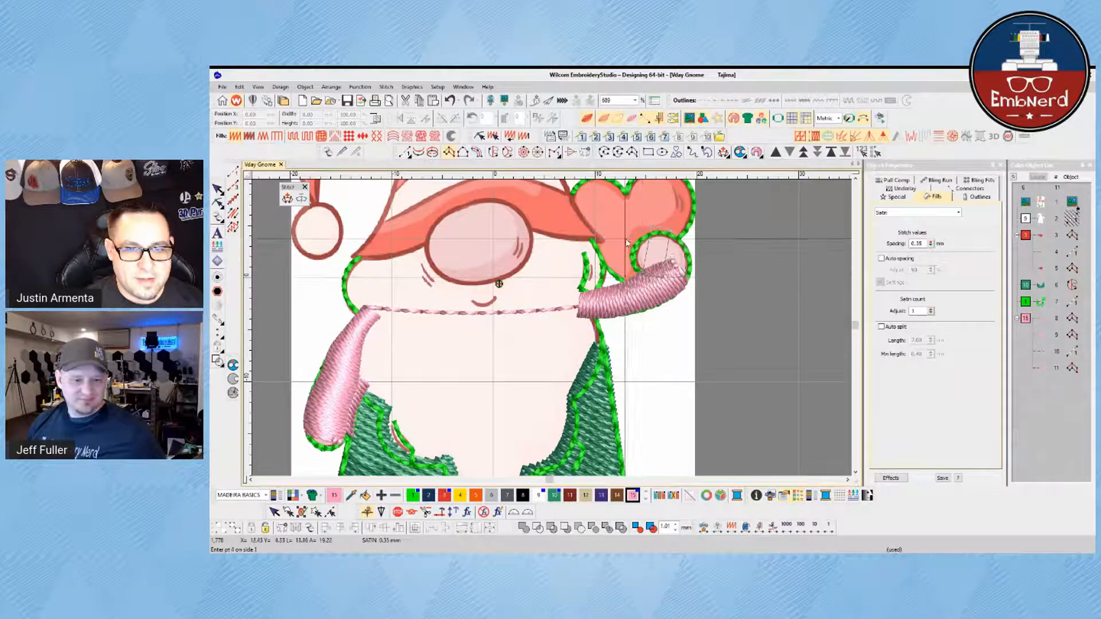
{"action": "left_click", "coordinate": [625, 240]}
{"action": "left_click", "coordinate": [626, 266]}
{"action": "key", "text": "Return"}
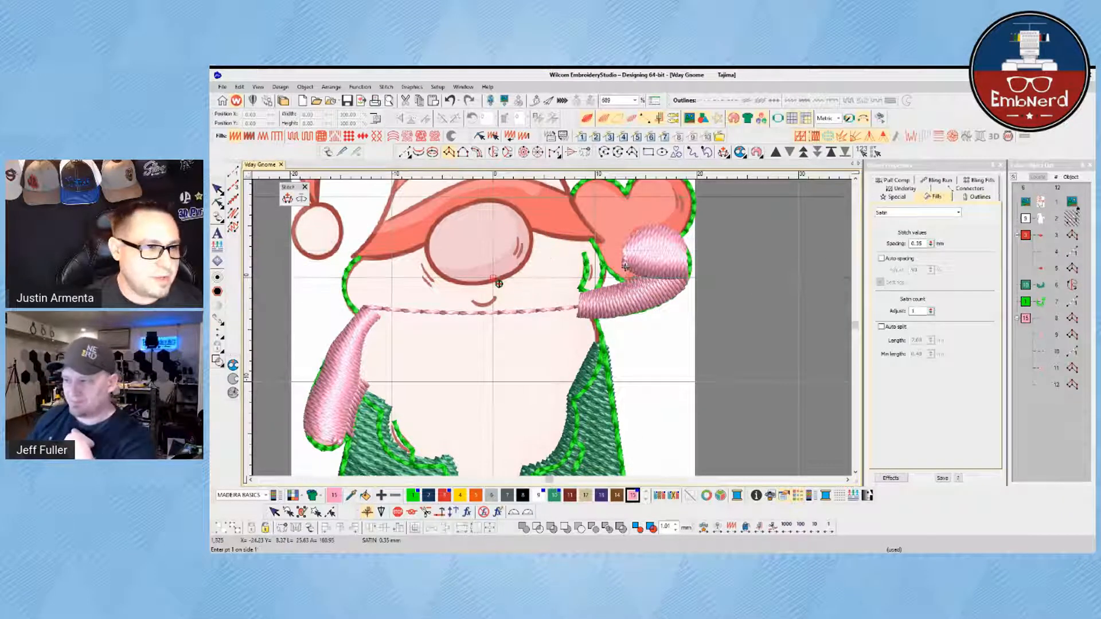
Step: Turn off the realistic preview and move all pink arm and hand objects ahead of the green outline in the stitching order
{"action": "left_click", "coordinate": [218, 189]}
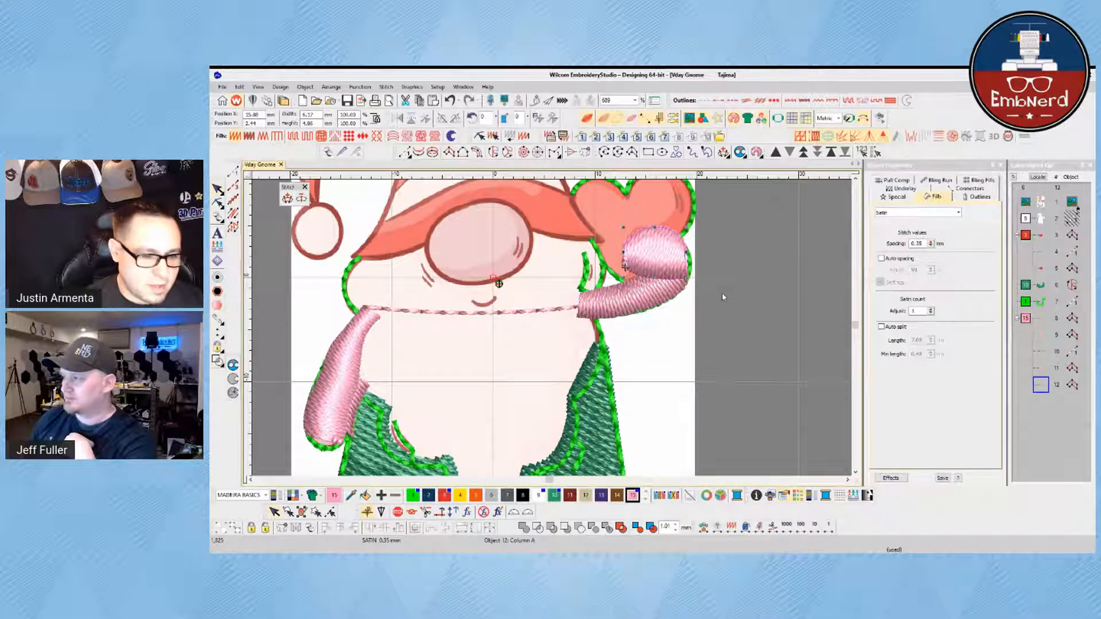
{"action": "key", "text": "t"}
{"action": "scroll", "coordinate": [675, 324], "scroll_direction": "down", "scroll_amount": 3}
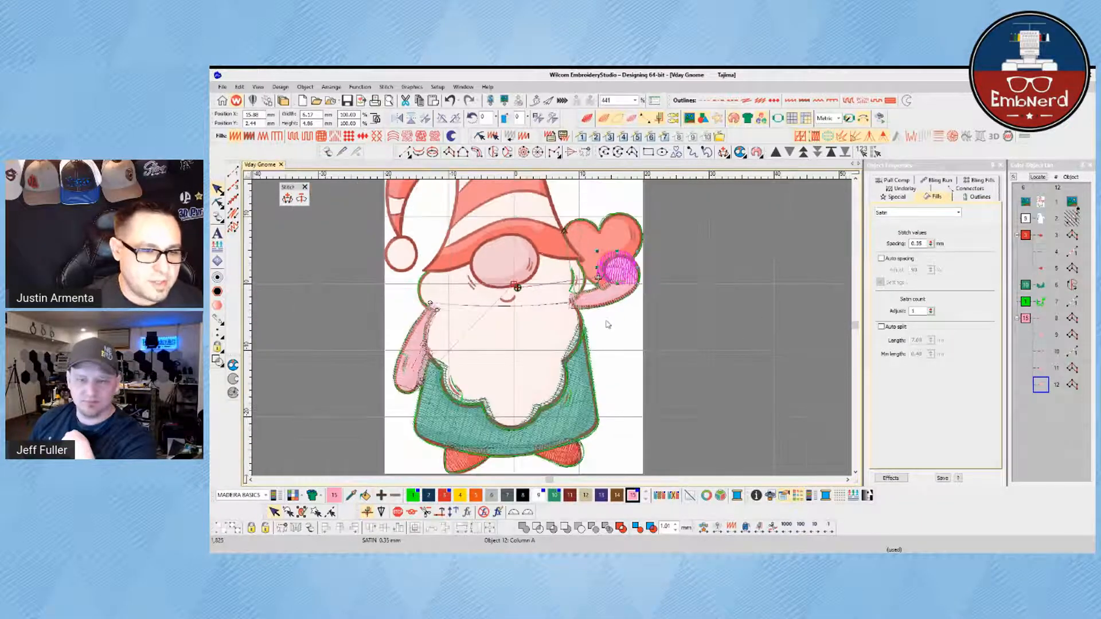
{"action": "left_click", "coordinate": [1036, 324]}
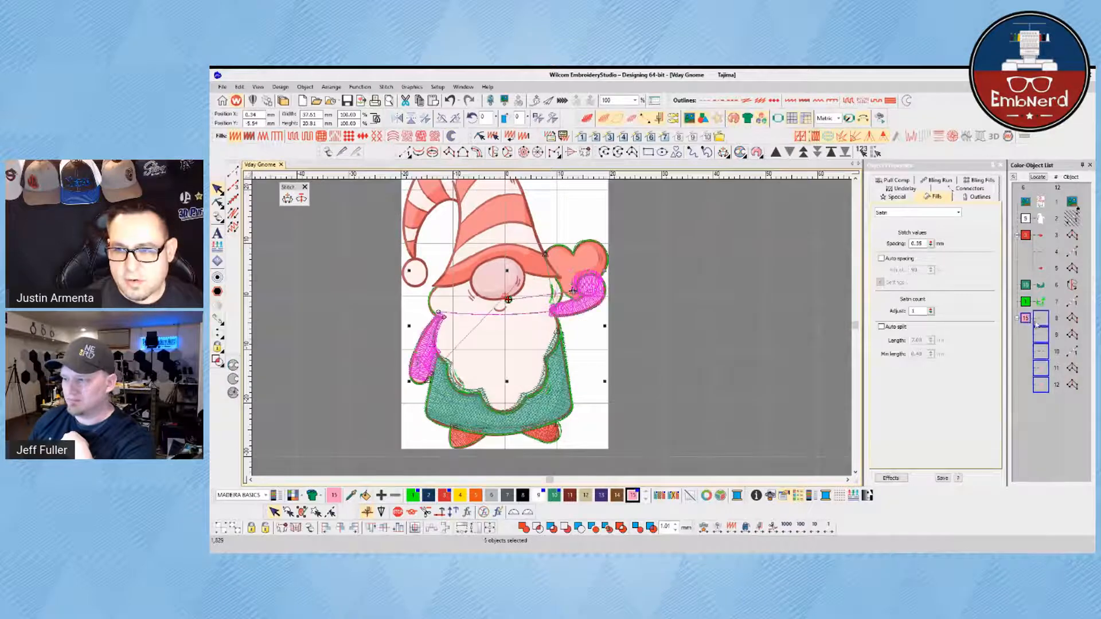
{"action": "left_click_drag", "start_coordinate": [1036, 295], "coordinate": [1038, 299]}
{"action": "left_click", "coordinate": [719, 337]}
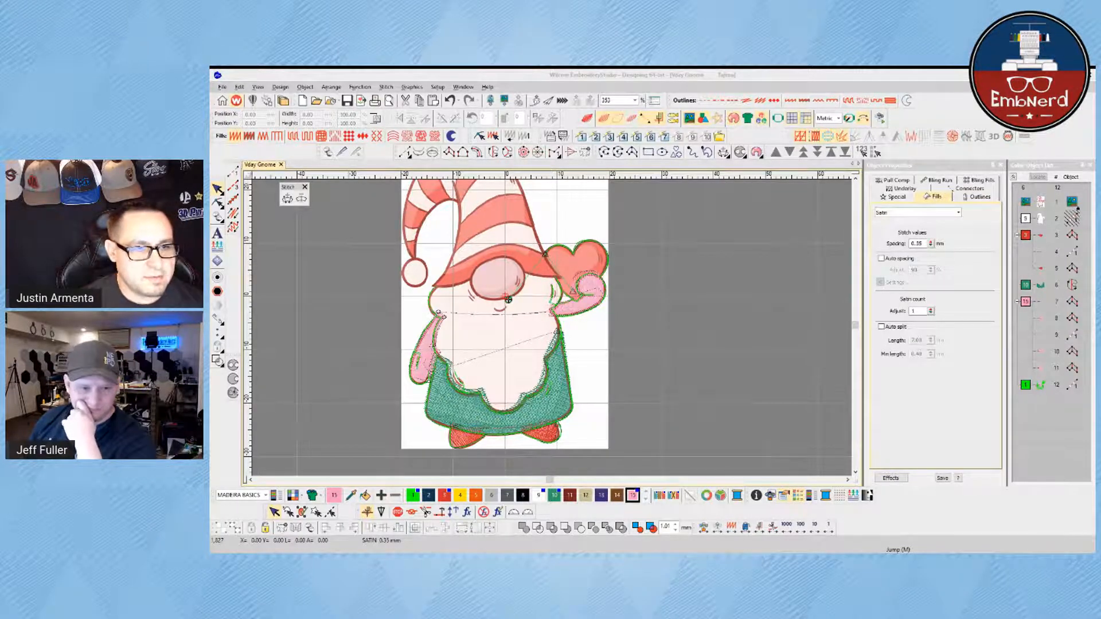
{"action": "left_click", "coordinate": [633, 321]}
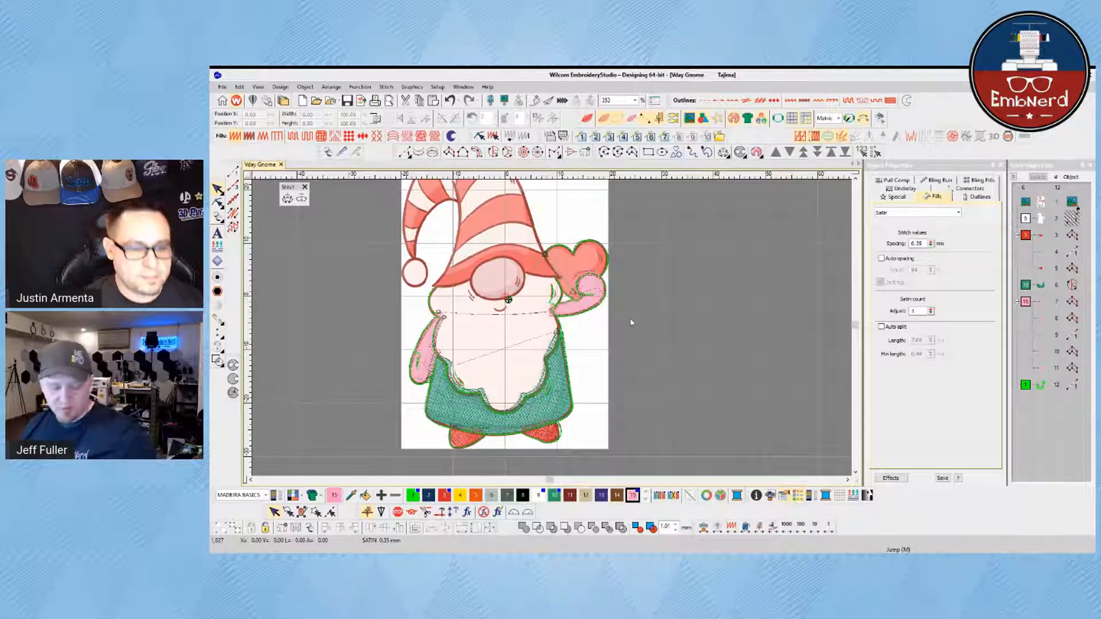
Step: Start a Complex Fill and plot the beard's boundary from the hat brim down the hanging-arm side to the scallops above the beard's tip
{"action": "scroll", "coordinate": [622, 393], "scroll_direction": "up", "scroll_amount": 1}
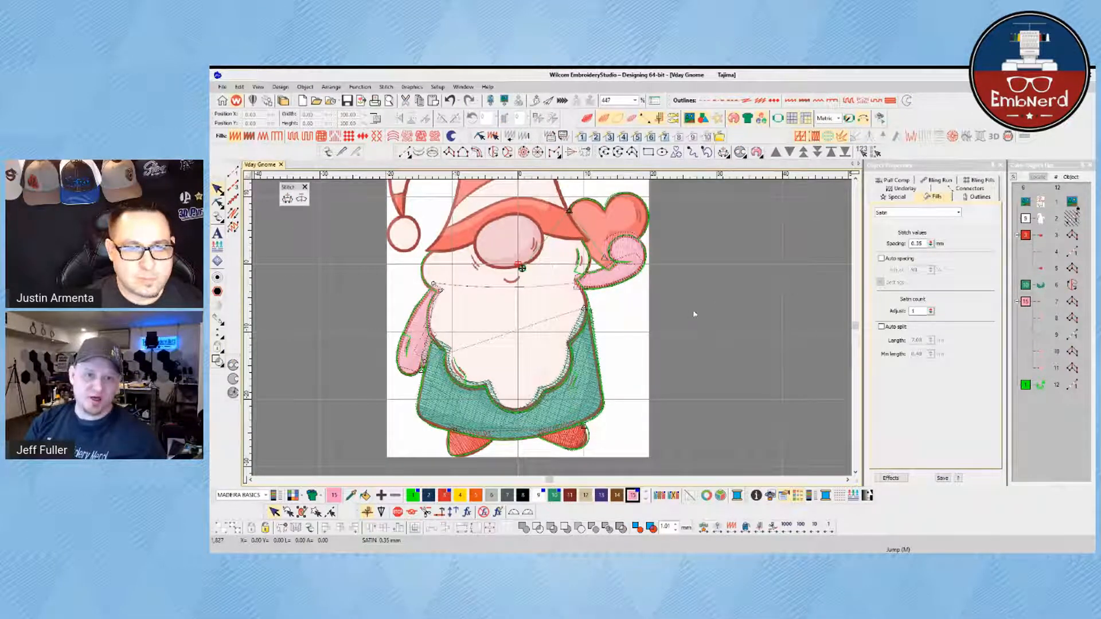
{"action": "left_click", "coordinate": [609, 368]}
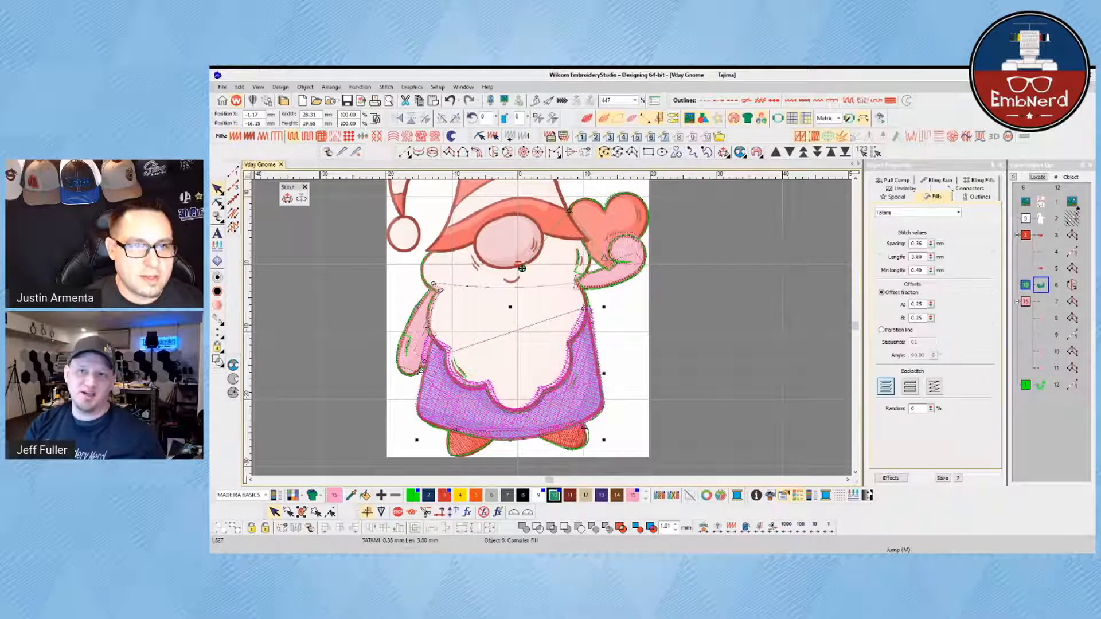
{"action": "key", "text": "Escape"}
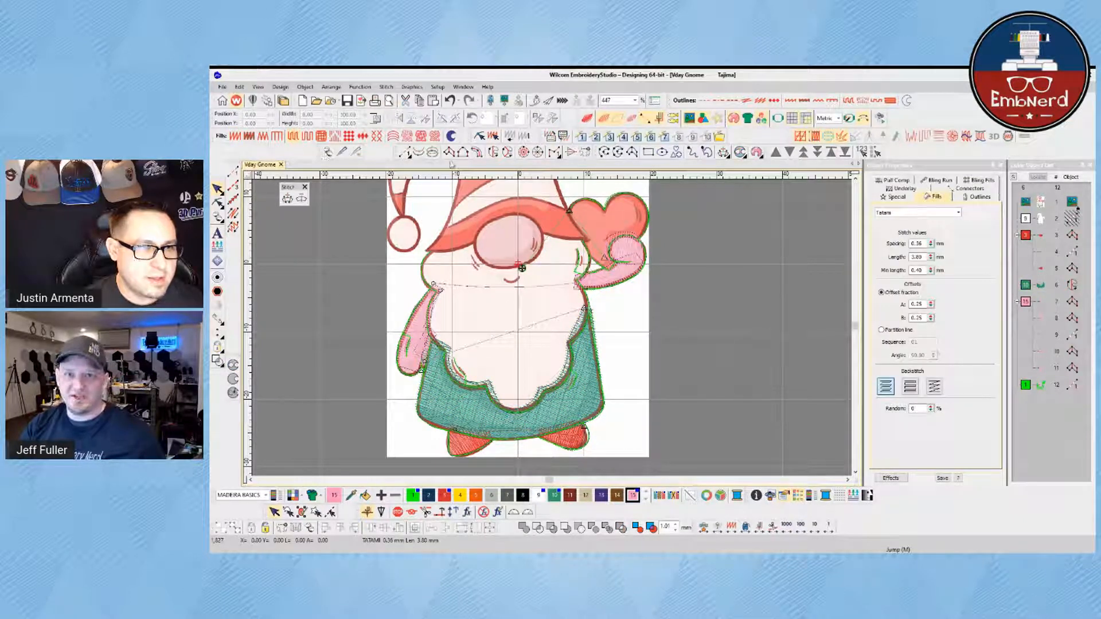
{"action": "left_click", "coordinate": [493, 152]}
{"action": "left_click", "coordinate": [568, 211]}
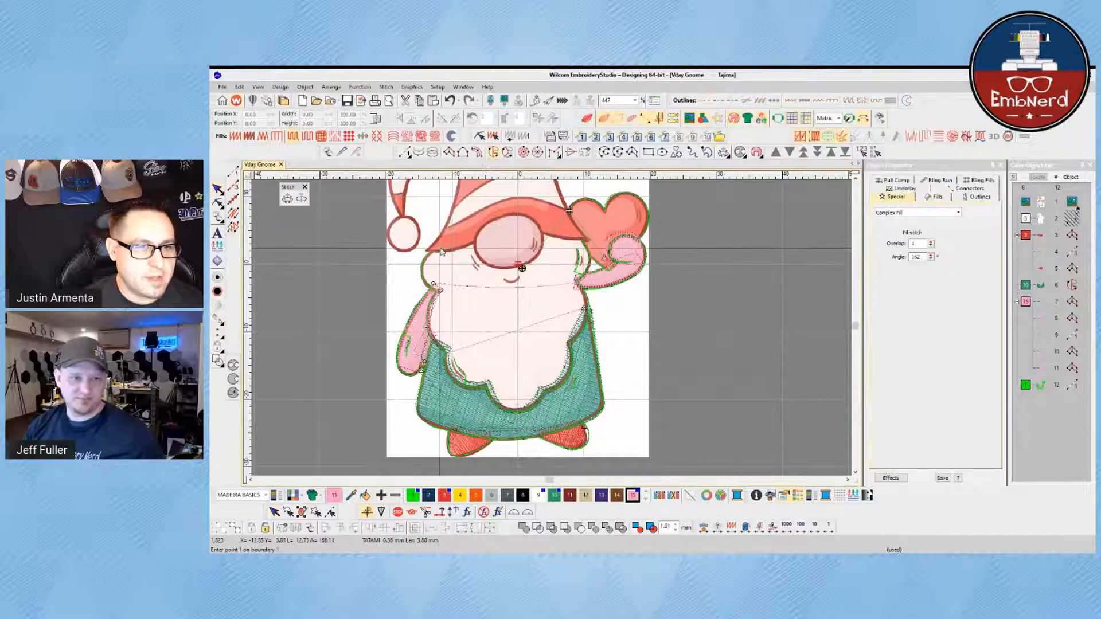
{"action": "left_click", "coordinate": [432, 253]}
{"action": "left_click", "coordinate": [433, 278]}
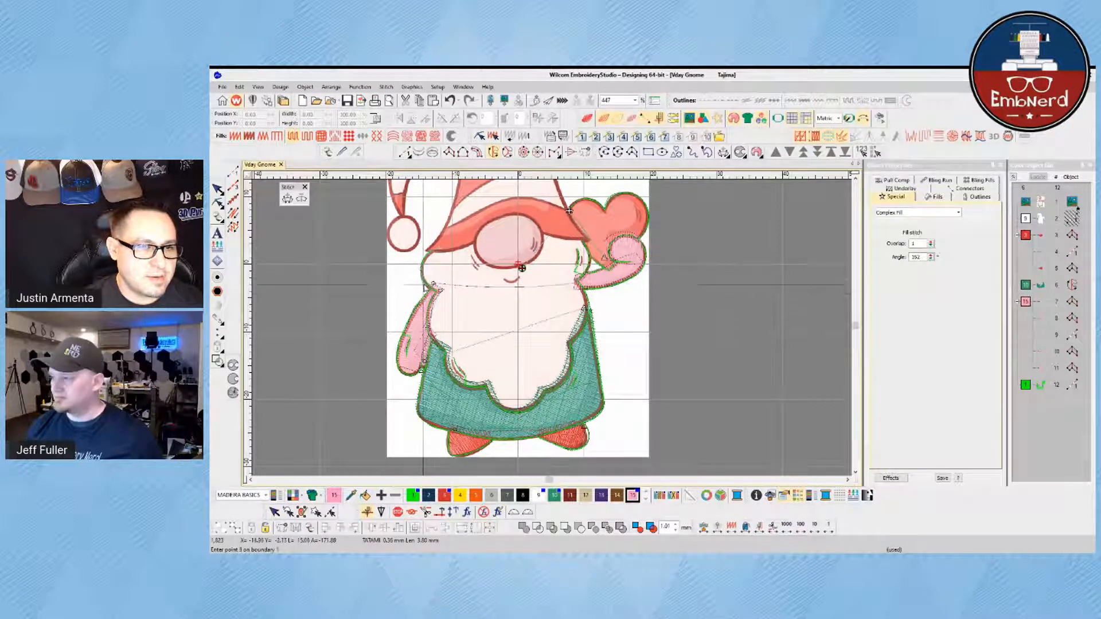
{"action": "left_click", "coordinate": [435, 292]}
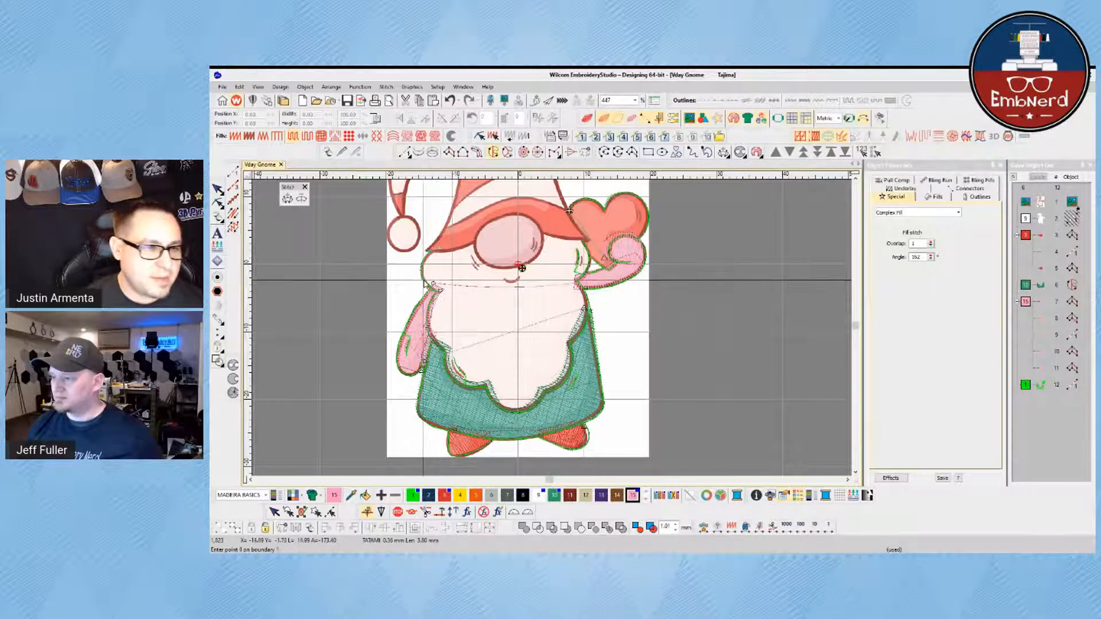
{"action": "left_click", "coordinate": [431, 309]}
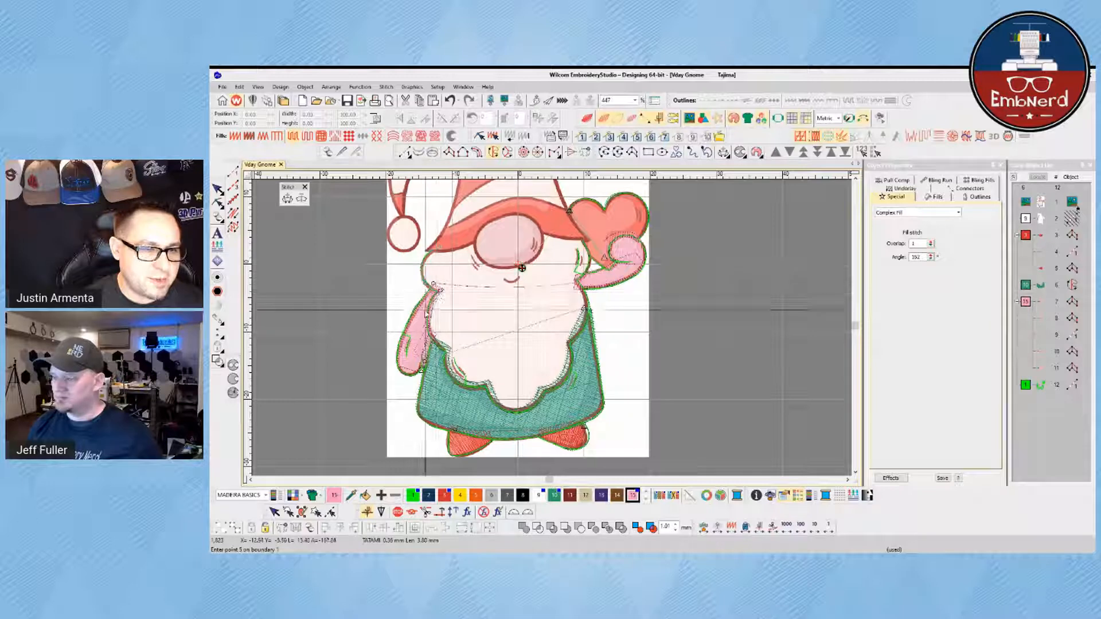
{"action": "left_click", "coordinate": [428, 343]}
{"action": "left_click", "coordinate": [426, 354]}
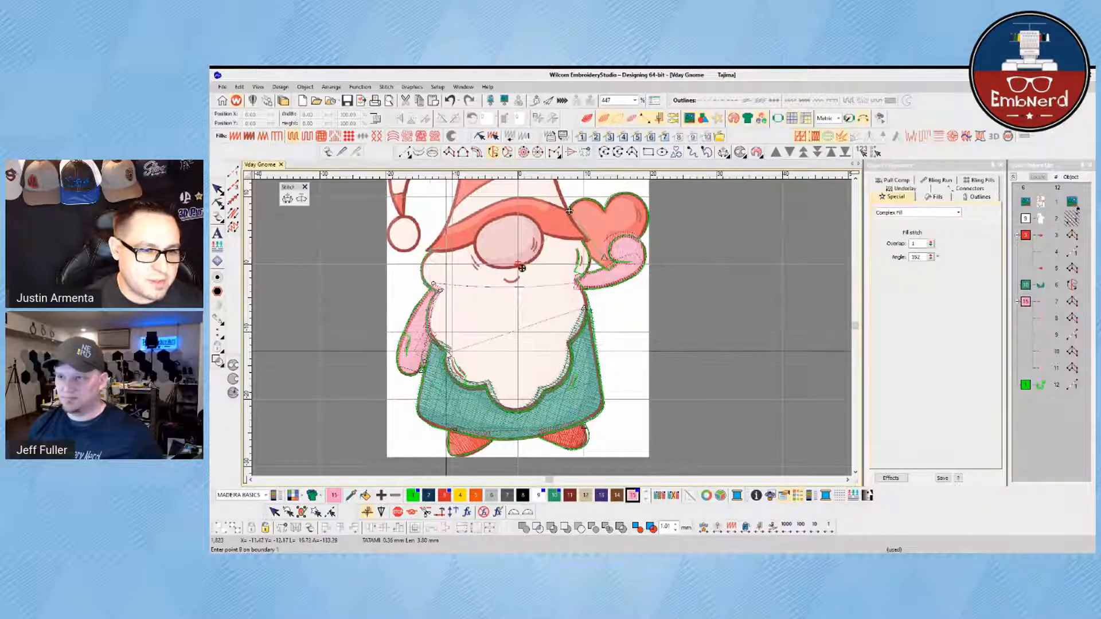
{"action": "left_click", "coordinate": [447, 374]}
{"action": "left_click", "coordinate": [462, 392]}
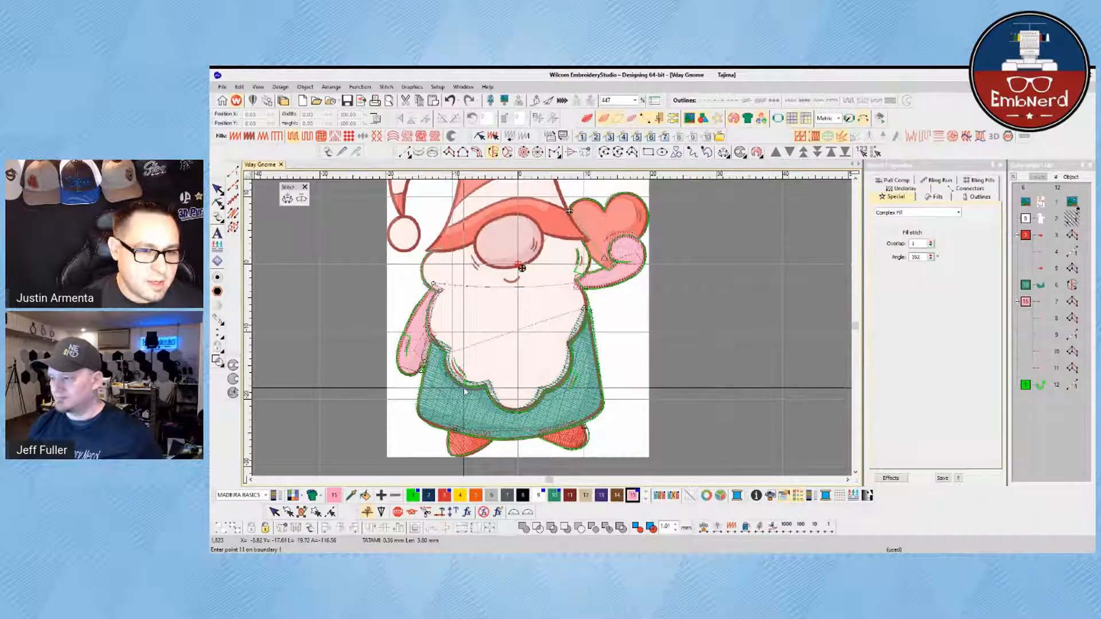
{"action": "left_click", "coordinate": [485, 388]}
{"action": "left_click", "coordinate": [492, 405]}
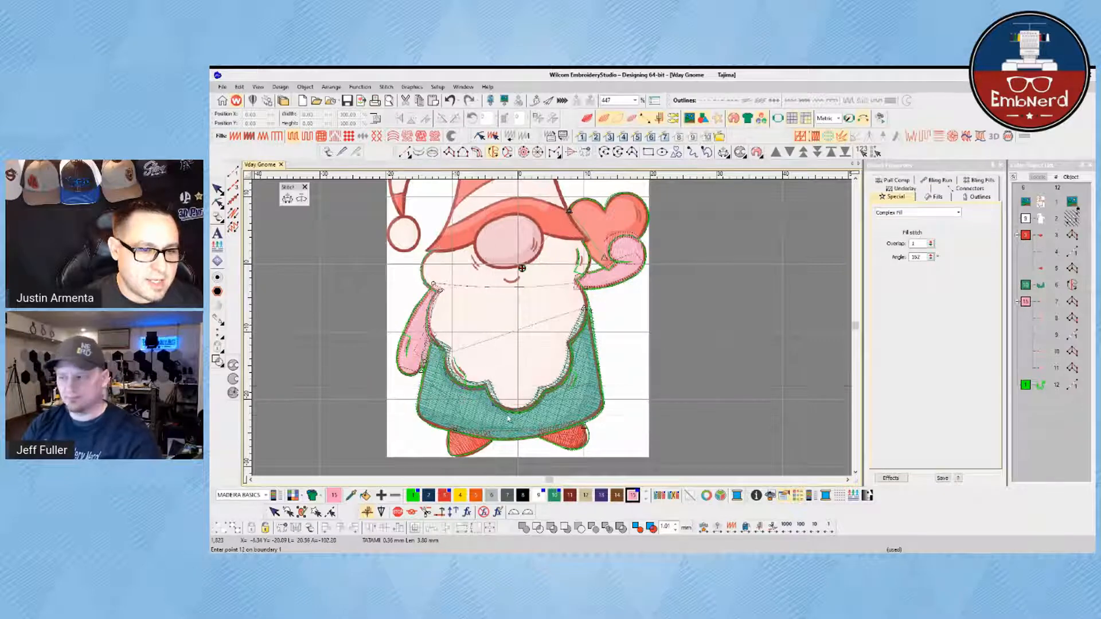
Step: Continue the beard boundary around its tip, up the raised-arm side and across the nose, and generate the fill with the default stitch points
{"action": "left_click", "coordinate": [511, 412]}
{"action": "left_click", "coordinate": [535, 407]}
{"action": "left_click", "coordinate": [541, 393]}
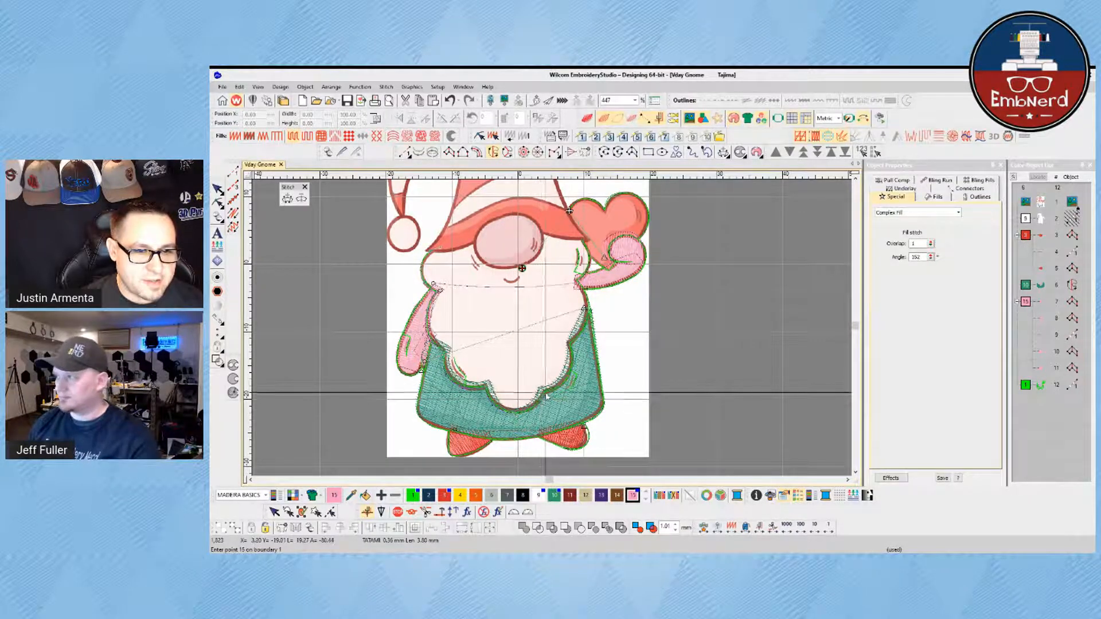
{"action": "left_click", "coordinate": [561, 383]}
{"action": "left_click", "coordinate": [580, 343]}
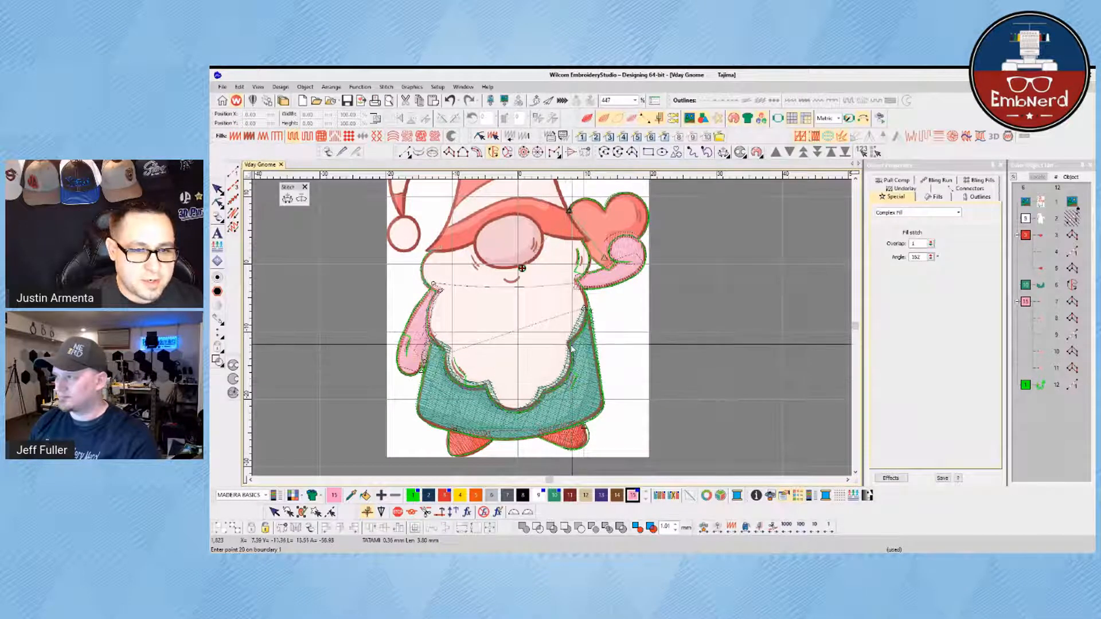
{"action": "left_click", "coordinate": [585, 324]}
{"action": "left_click", "coordinate": [589, 302]}
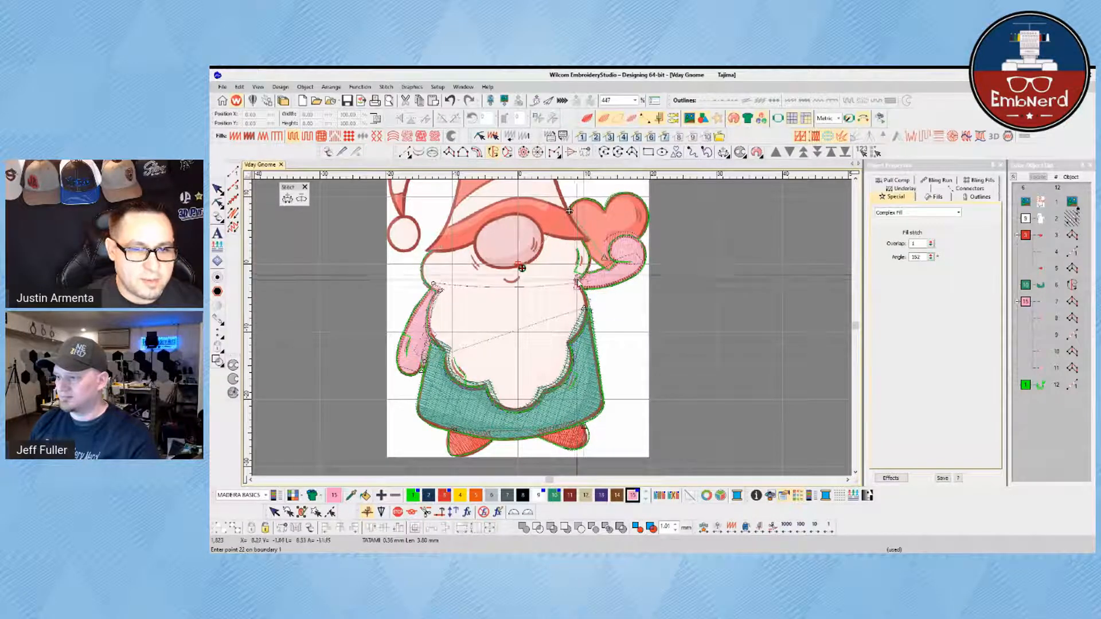
{"action": "left_click", "coordinate": [575, 285]}
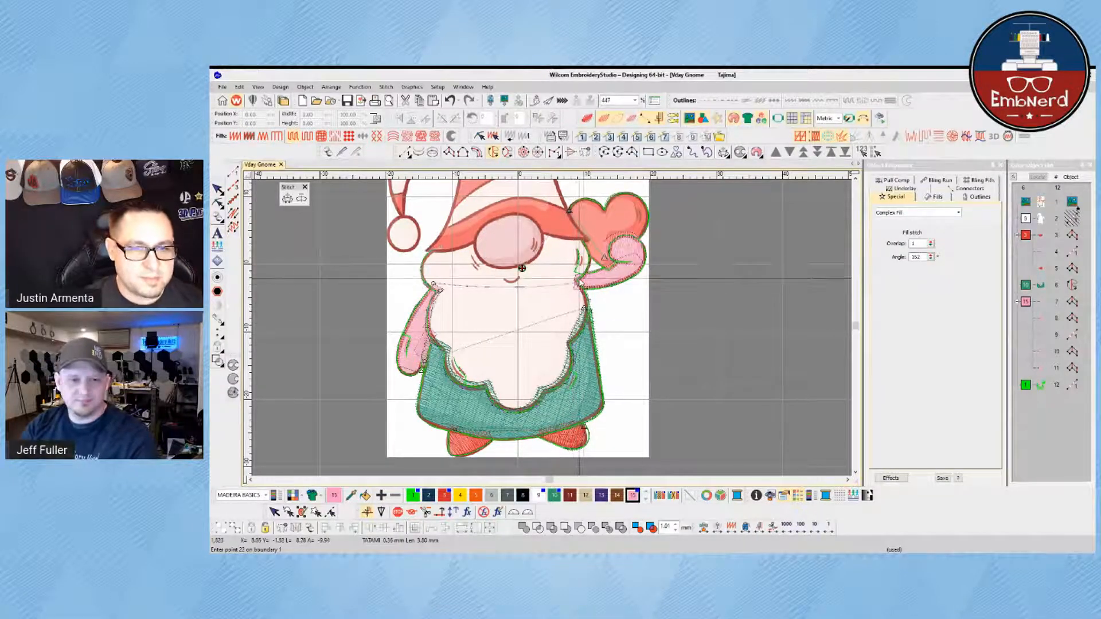
{"action": "left_click", "coordinate": [577, 231]}
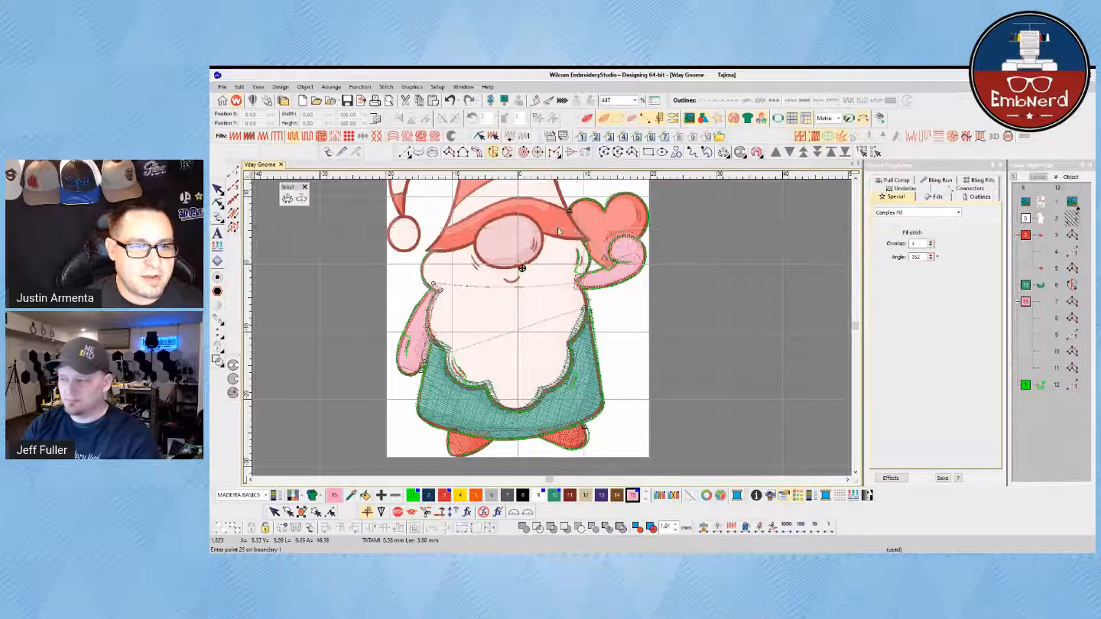
{"action": "key", "text": "Return"}
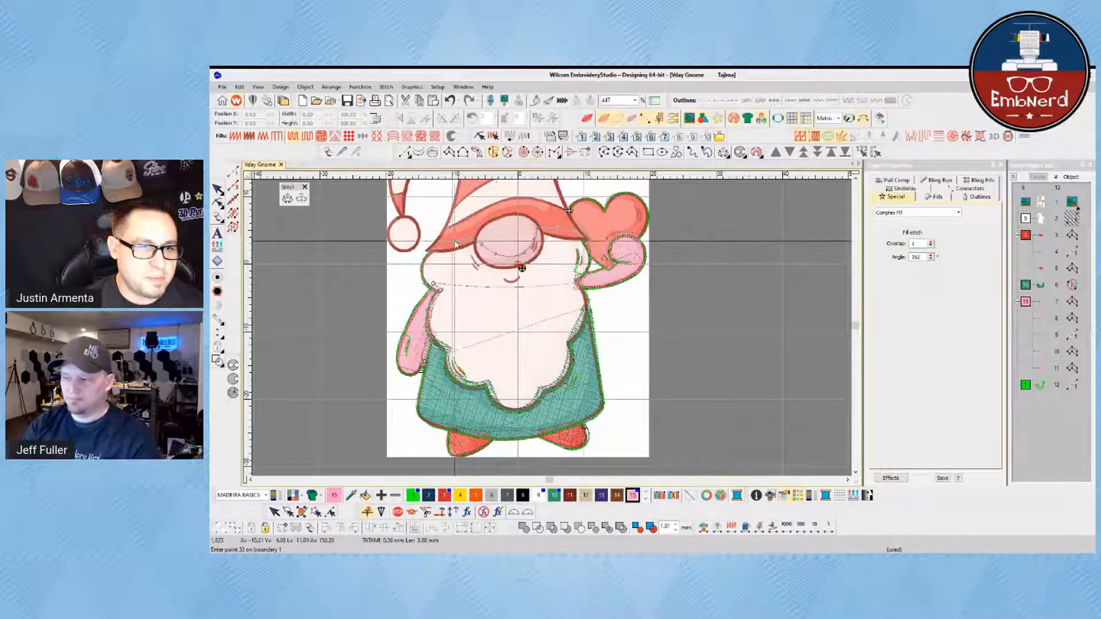
{"action": "left_click", "coordinate": [527, 411]}
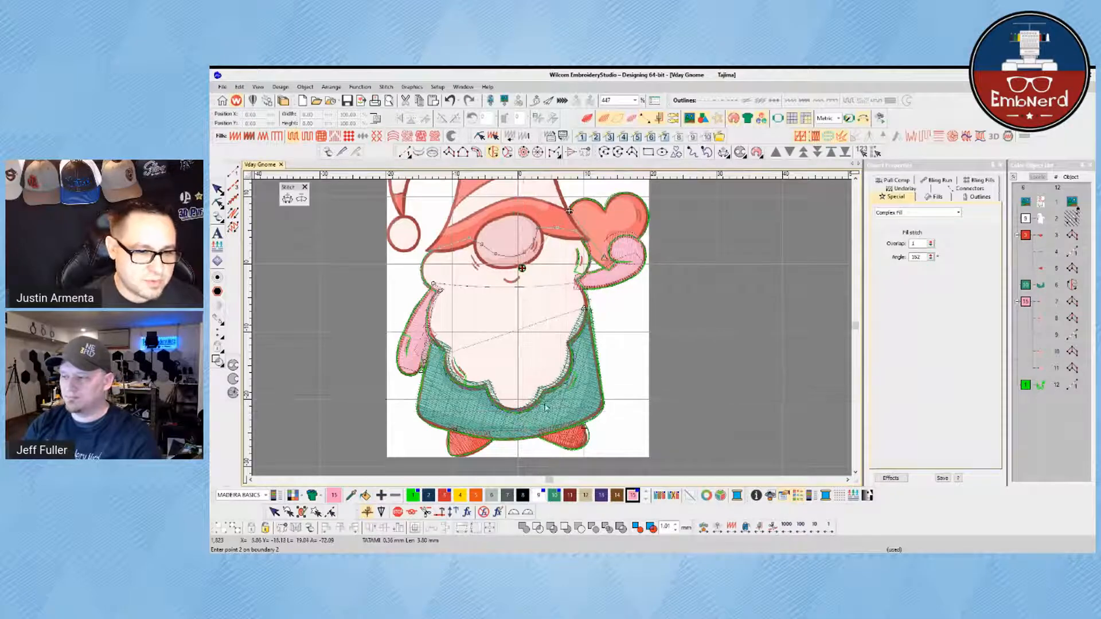
{"action": "key", "text": "Return"}
{"action": "key", "text": "Return"}
{"action": "key", "text": "Return"}
{"action": "key", "text": "Return"}
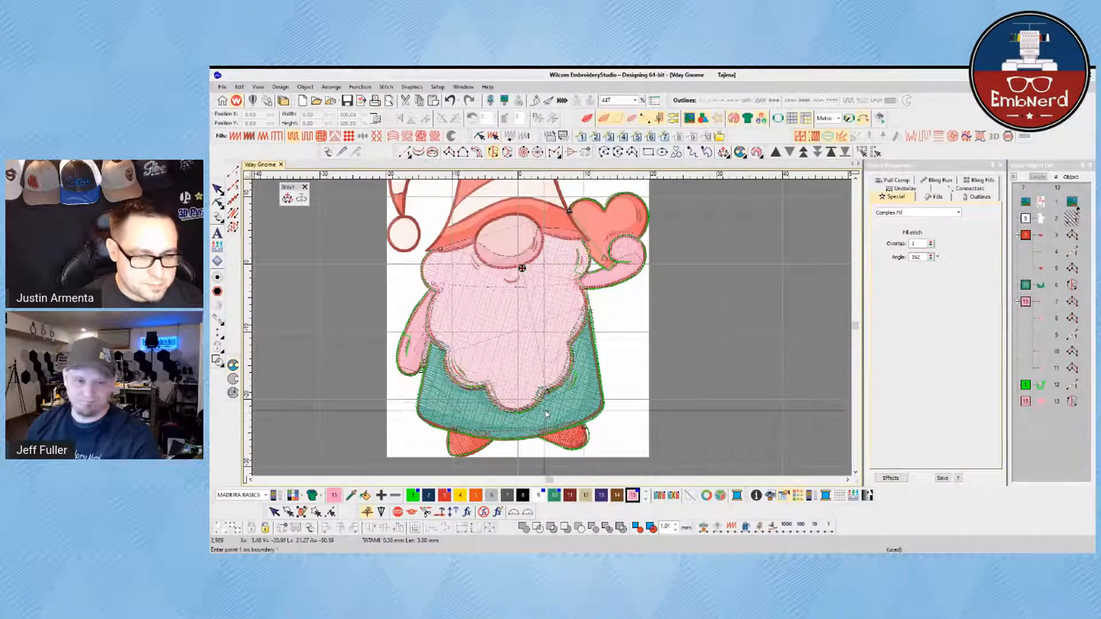
Step: Rotate the beard fill's stitch angle to 7° and recolor the fill white
{"action": "key", "text": "h"}
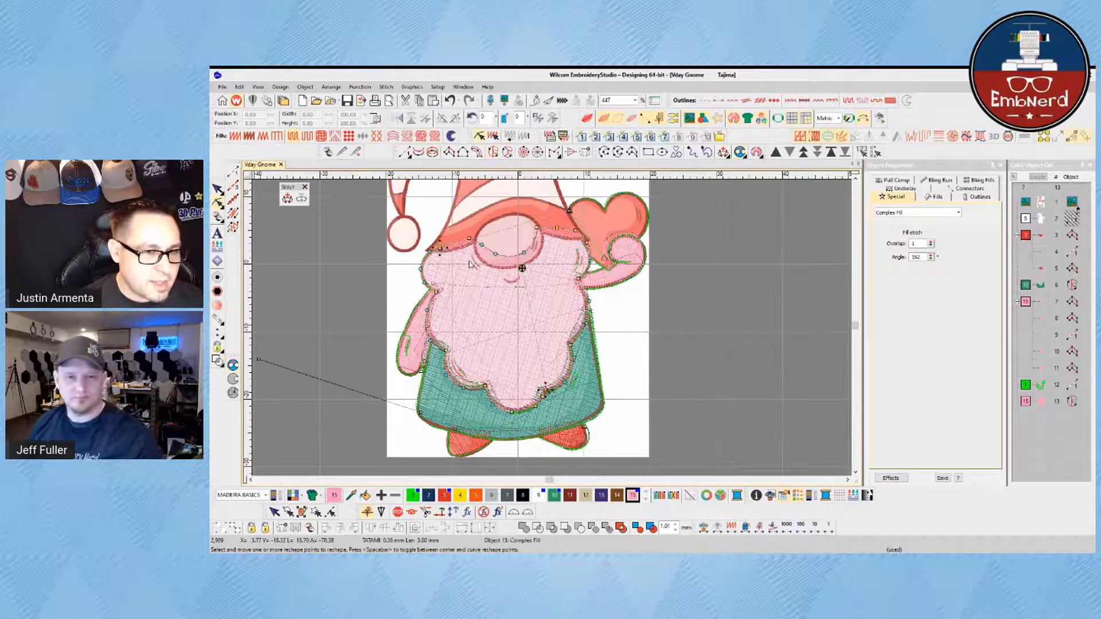
{"action": "left_click_drag", "start_coordinate": [421, 423], "coordinate": [670, 305]}
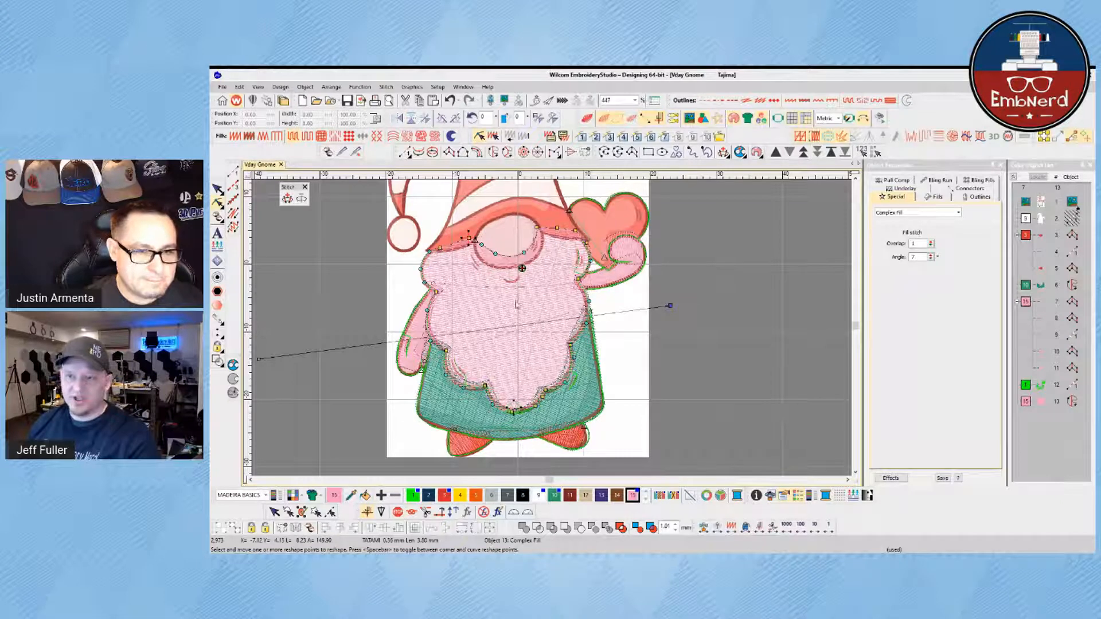
{"action": "left_click", "coordinate": [539, 495]}
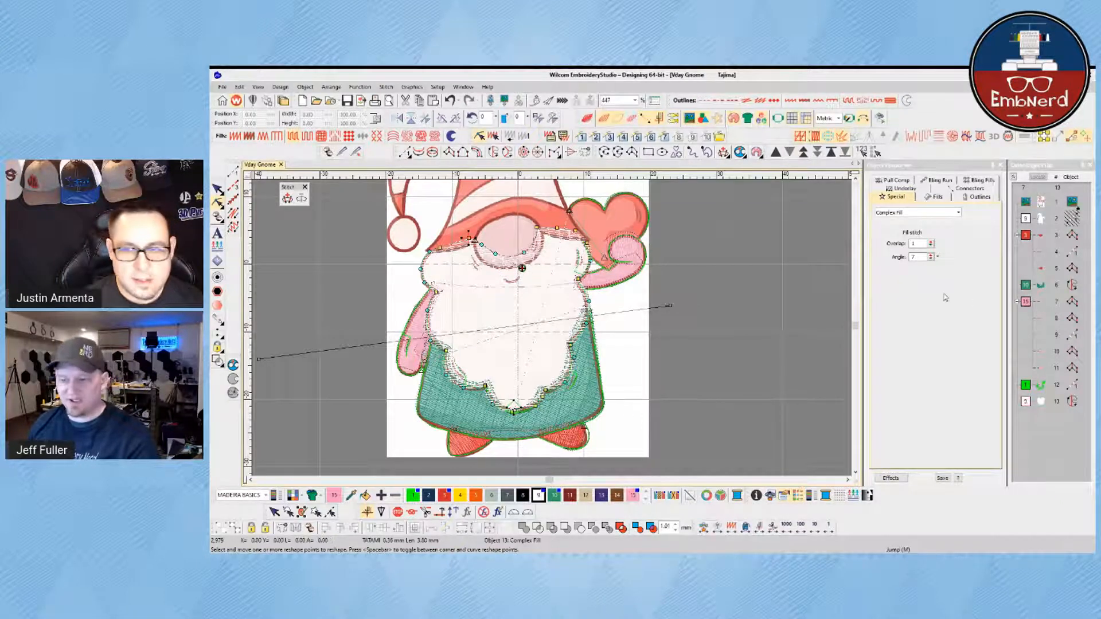
Step: Set the beard's Tatami fill randomness to 25%
{"action": "left_click", "coordinate": [933, 197]}
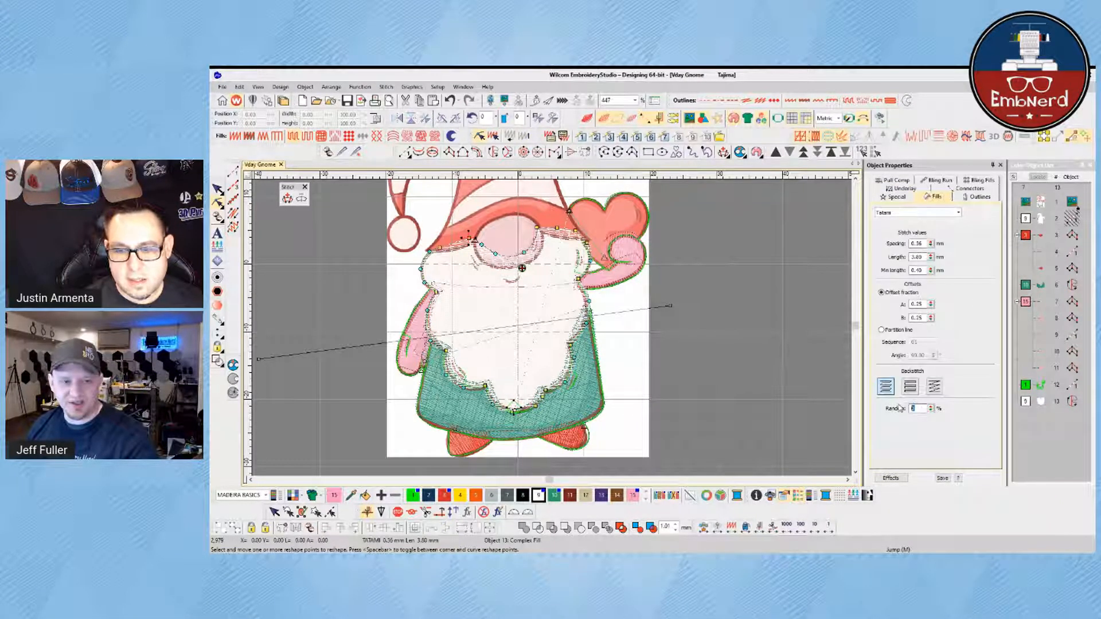
{"action": "type", "text": "5"}
{"action": "key", "text": "Return"}
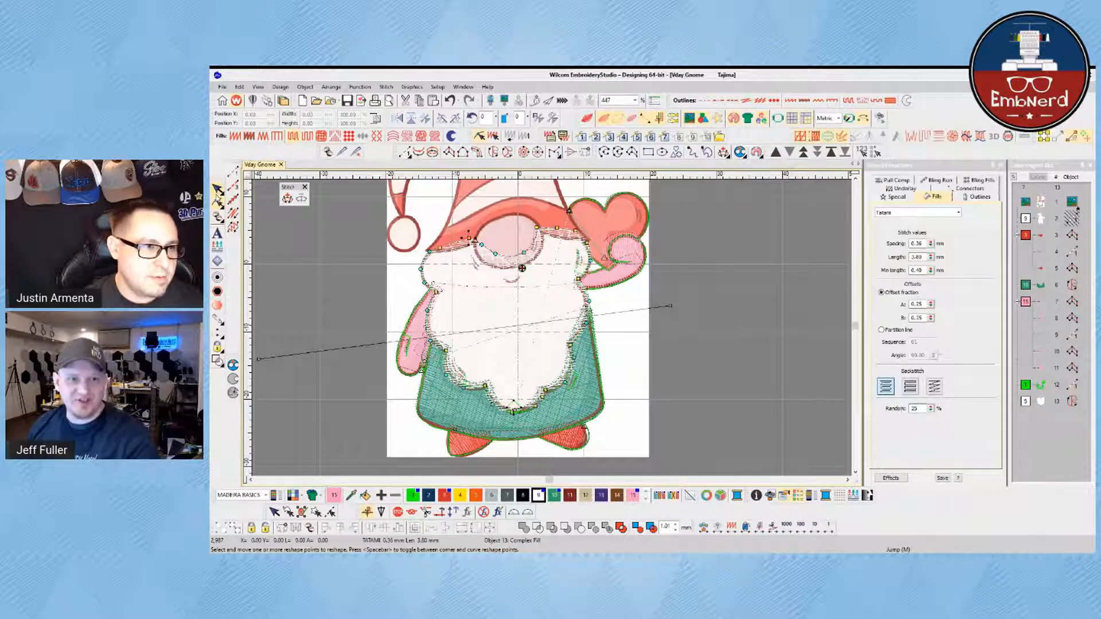
Step: Move the white beard fill ahead of the green outline in the stitching order and check it in the realistic preview
{"action": "key", "text": "Escape"}
{"action": "left_click_drag", "start_coordinate": [1041, 401], "coordinate": [1040, 383]}
{"action": "left_click", "coordinate": [762, 349]}
{"action": "key", "text": "t"}
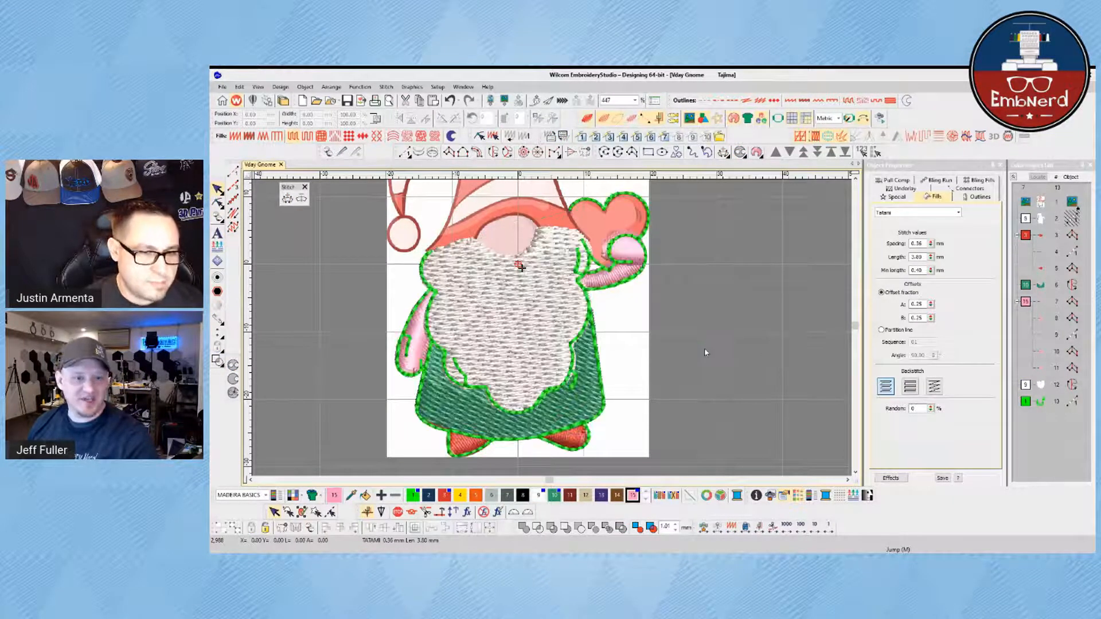
{"action": "key", "text": "t"}
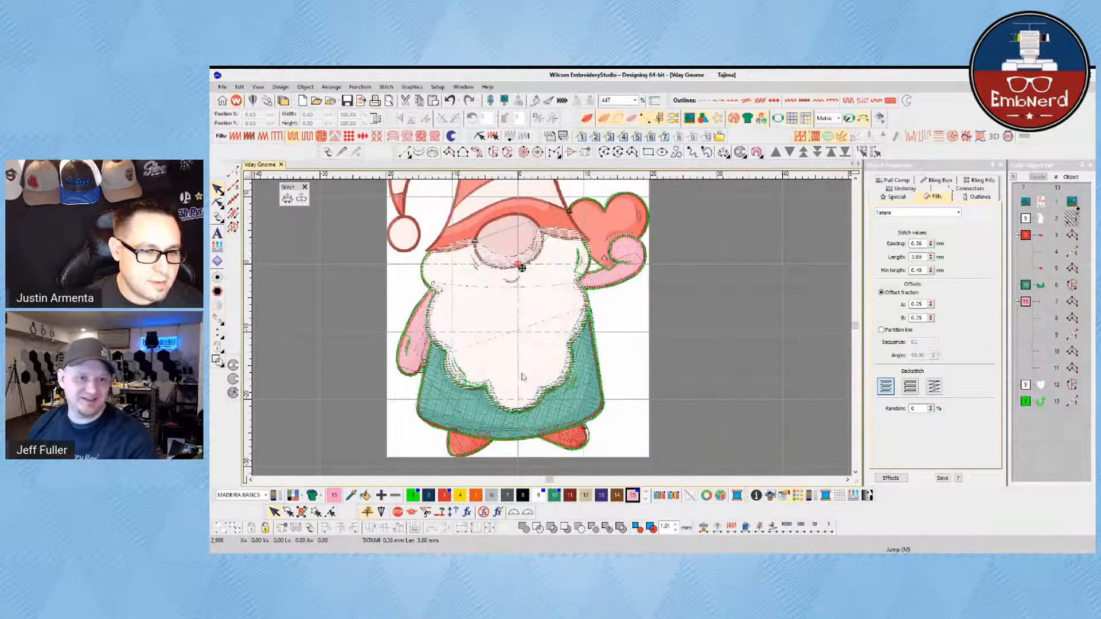
Step: Hide the artwork and reshape the beard fill's bottom tip by moving its boundary points along the green outline
{"action": "left_click", "coordinate": [522, 268]}
{"action": "key", "text": "h"}
{"action": "scroll", "coordinate": [525, 408], "scroll_direction": "up", "scroll_amount": 4}
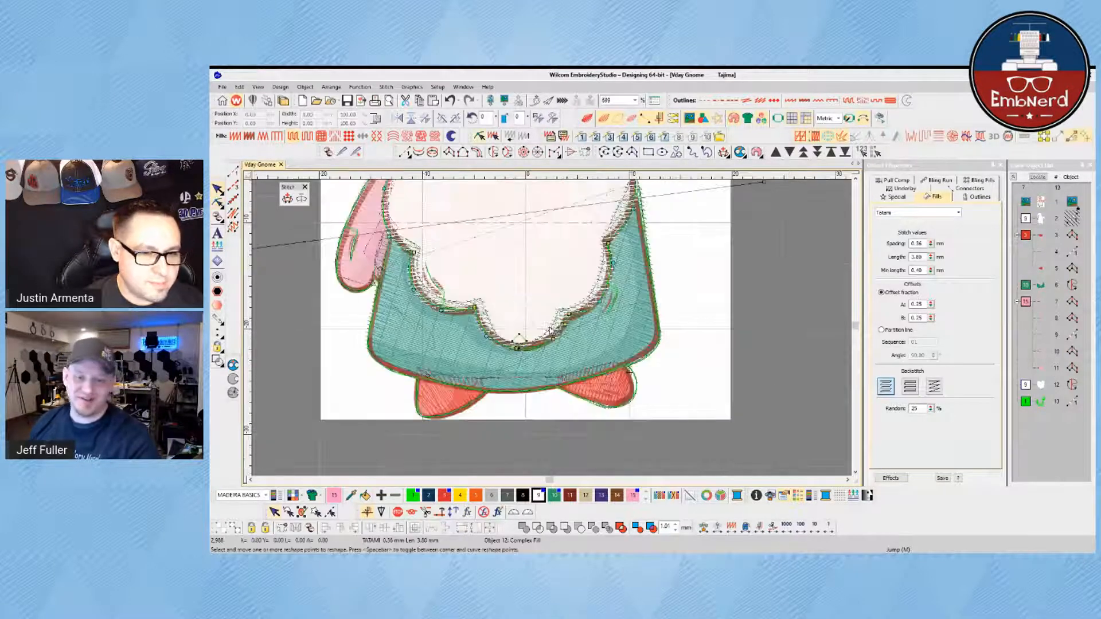
{"action": "key", "text": "d"}
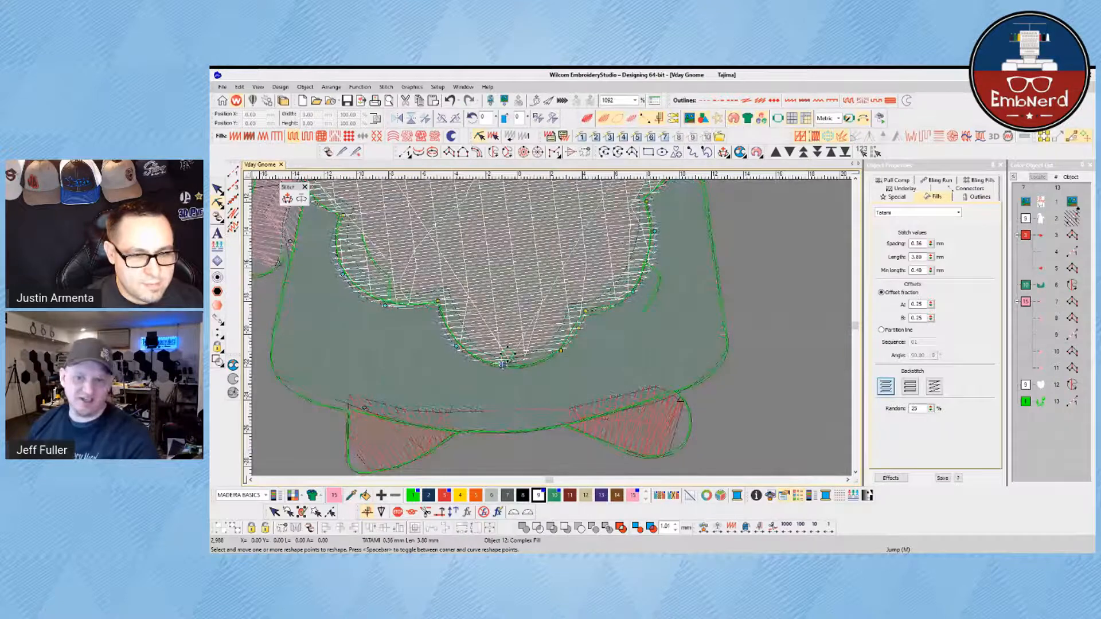
{"action": "left_click_drag", "start_coordinate": [503, 365], "coordinate": [554, 354]}
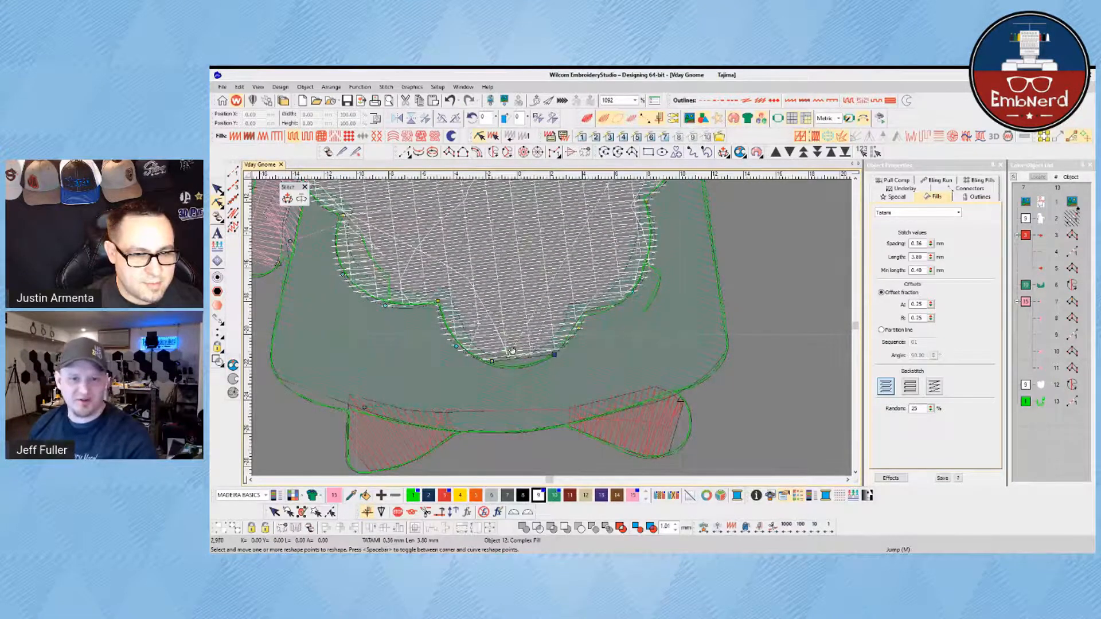
{"action": "left_click", "coordinate": [555, 358]}
{"action": "left_click", "coordinate": [486, 360]}
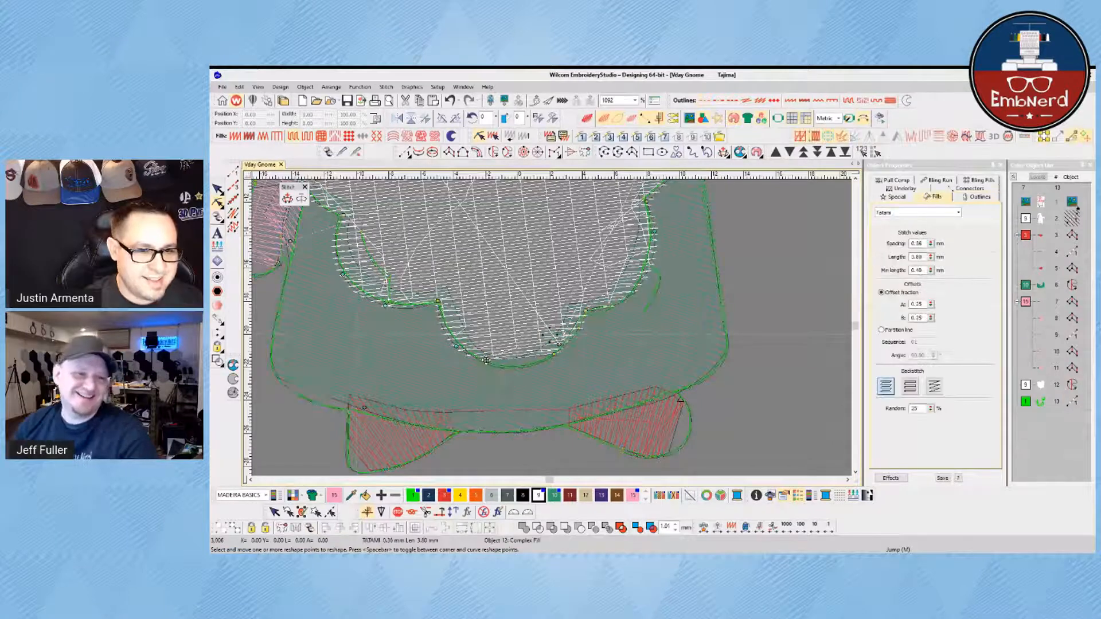
{"action": "left_click", "coordinate": [487, 360]}
{"action": "left_click_drag", "start_coordinate": [554, 354], "coordinate": [556, 352]}
Step: Show the artwork and lower the beard fill's boundary points beneath the gnome's nose toward the nose outline
{"action": "scroll", "coordinate": [702, 298], "scroll_direction": "down", "scroll_amount": 1}
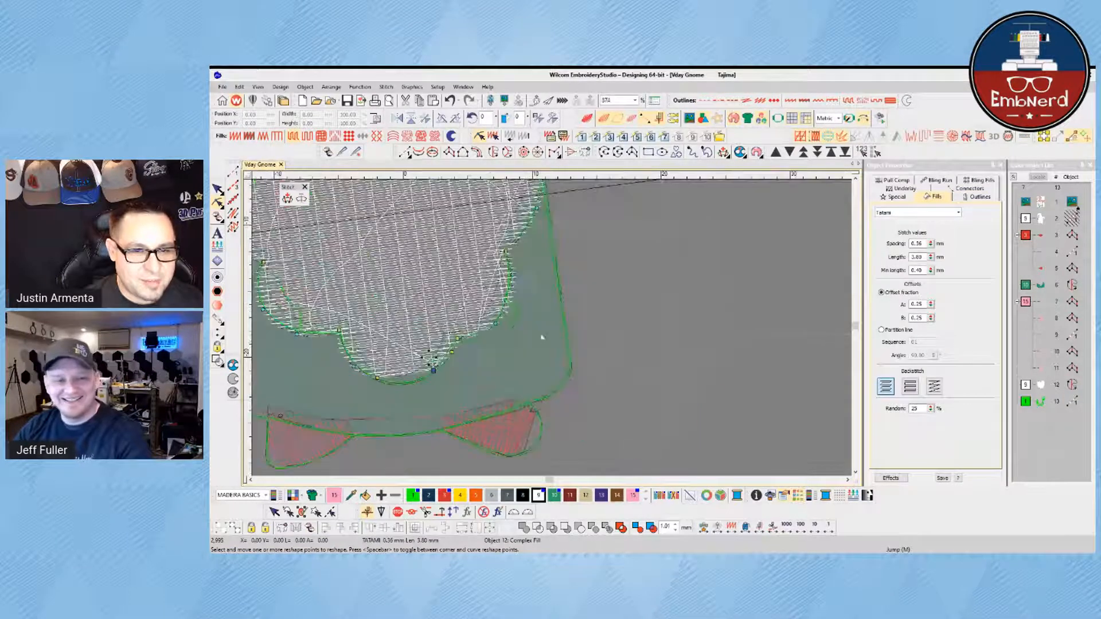
{"action": "scroll", "coordinate": [579, 293], "scroll_direction": "down", "scroll_amount": 3}
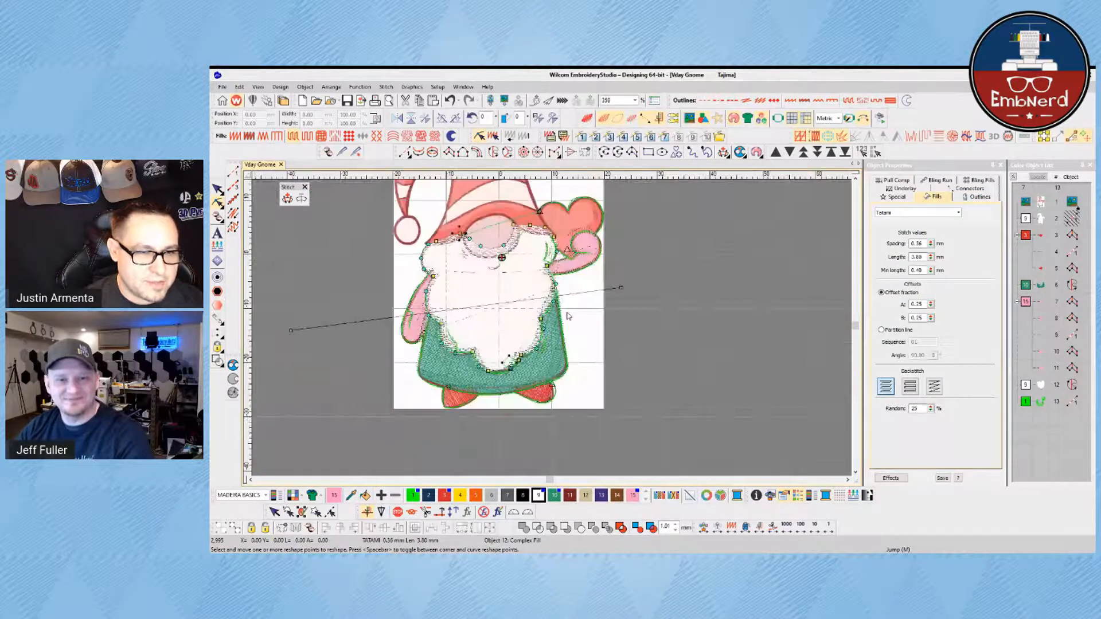
{"action": "key", "text": "b"}
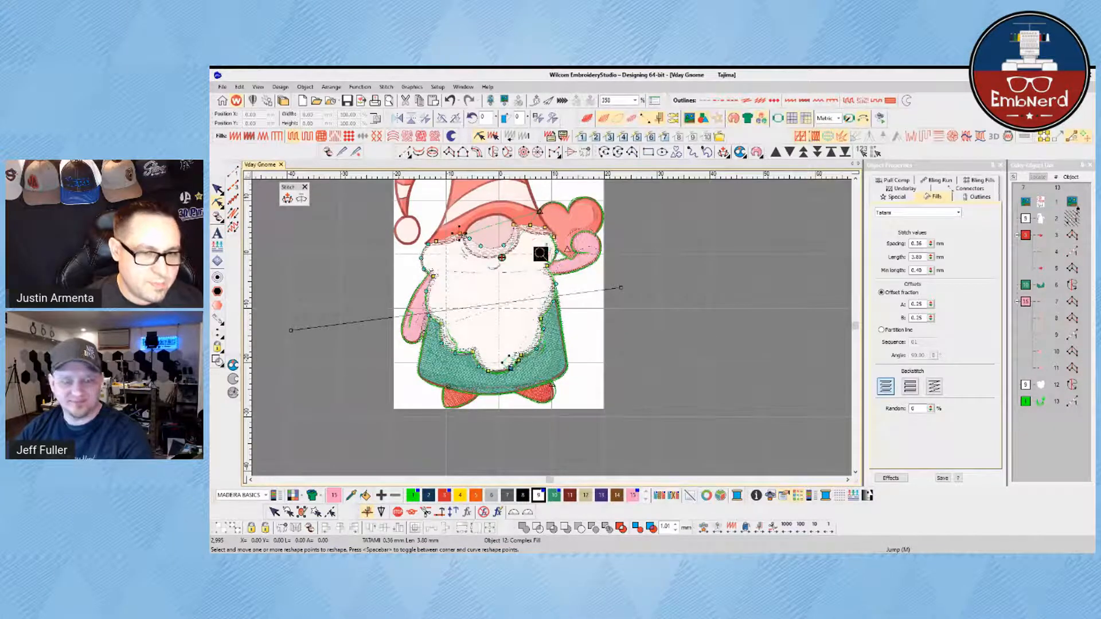
{"action": "left_click_drag", "start_coordinate": [476, 196], "coordinate": [630, 297]}
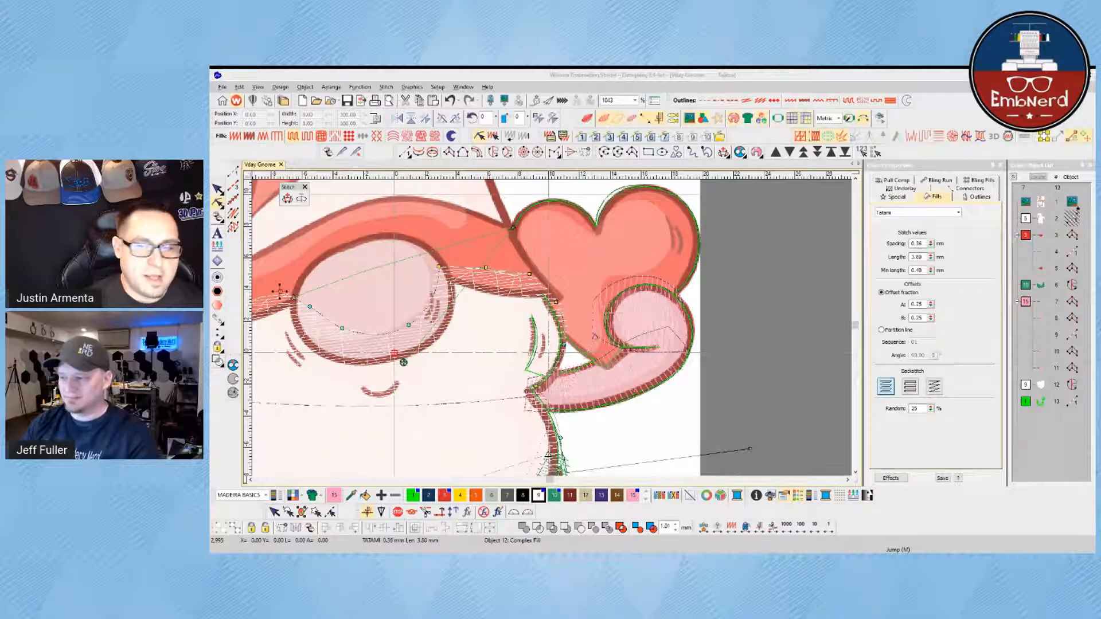
{"action": "left_click", "coordinate": [536, 313]}
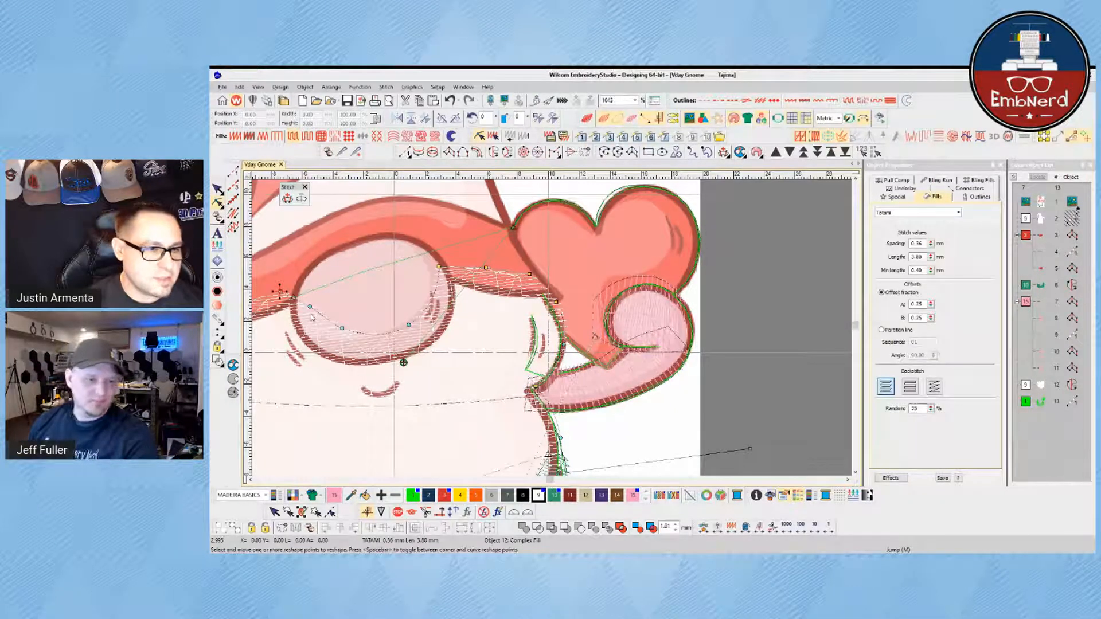
{"action": "left_click_drag", "start_coordinate": [342, 328], "coordinate": [341, 341]}
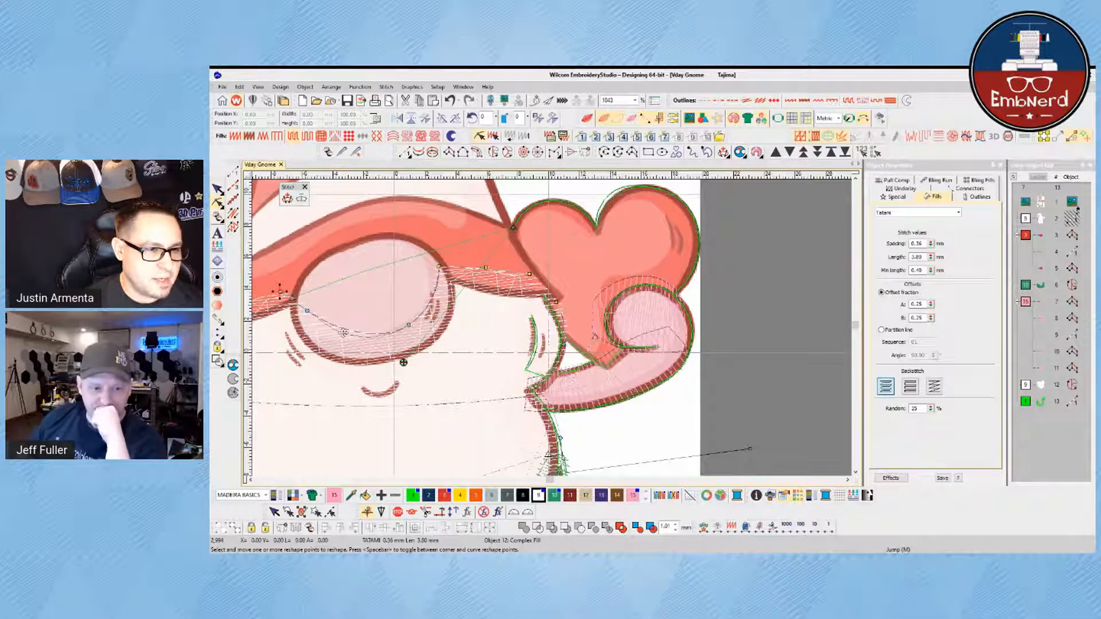
{"action": "left_click_drag", "start_coordinate": [411, 327], "coordinate": [414, 331]}
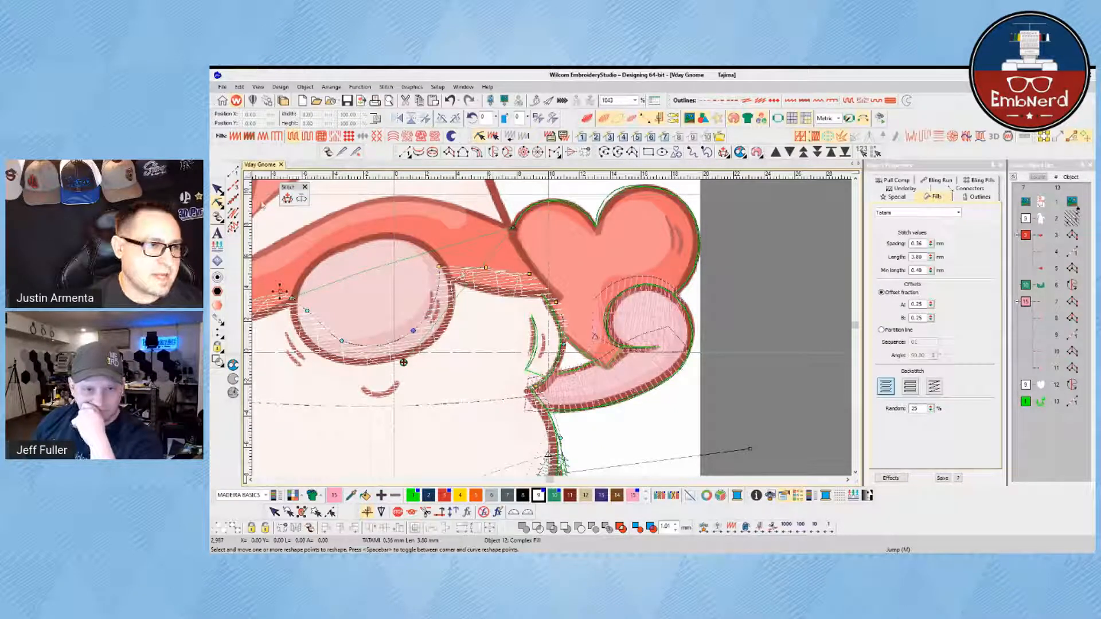
{"action": "left_click", "coordinate": [218, 189]}
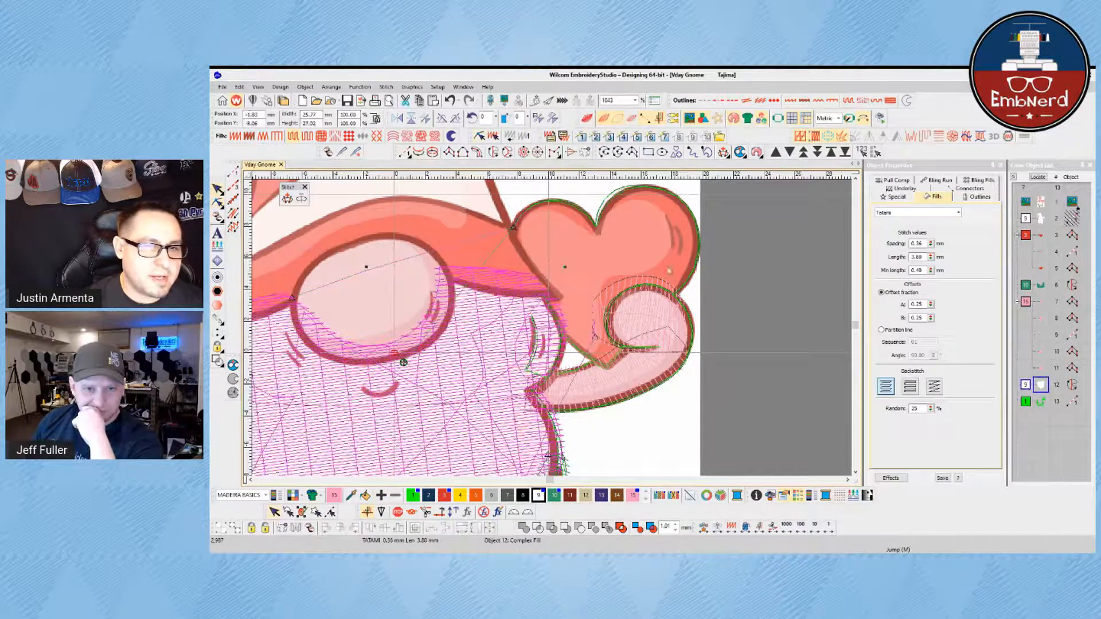
{"action": "left_click", "coordinate": [759, 258]}
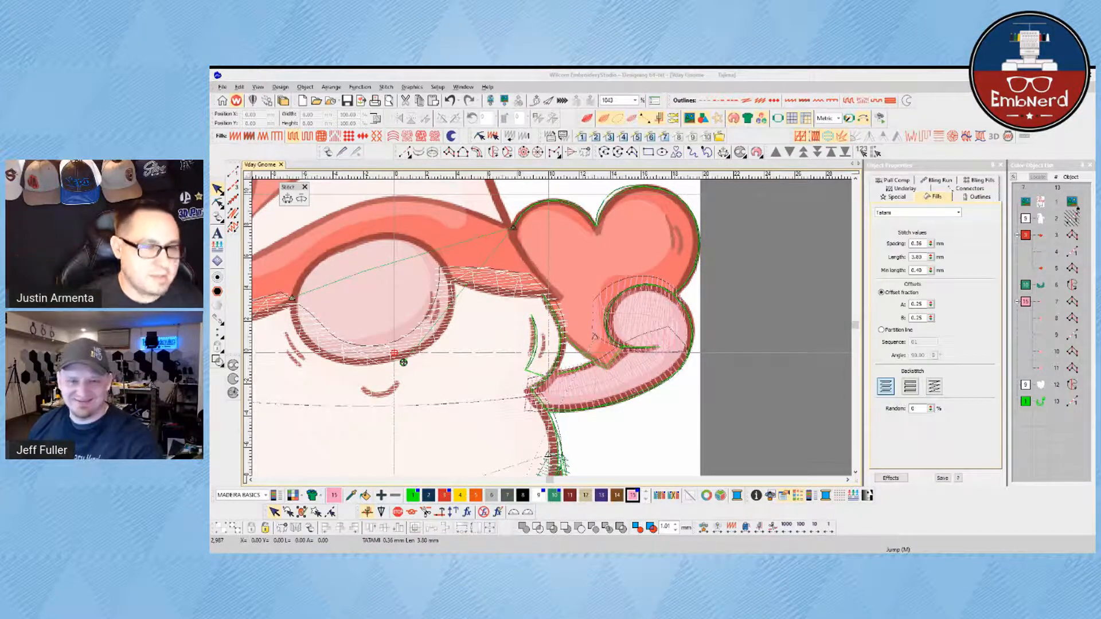
Step: Trace a Complex Fill boundary around the red heart, following its lobes and overlapping the hat brim beside it
{"action": "left_click", "coordinate": [613, 289]}
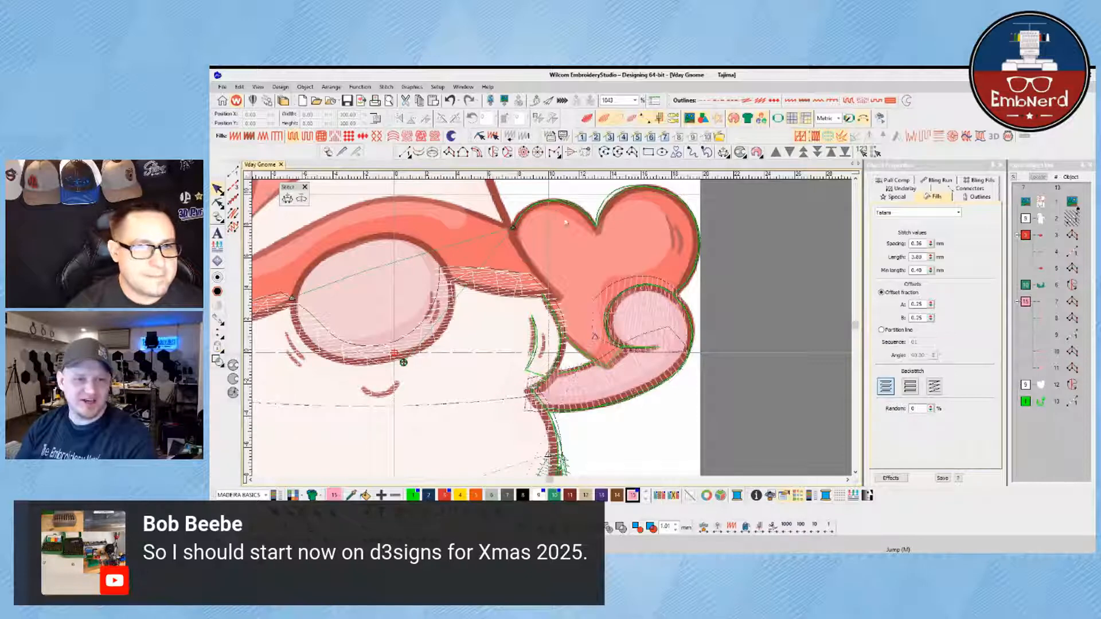
{"action": "left_click", "coordinate": [493, 152]}
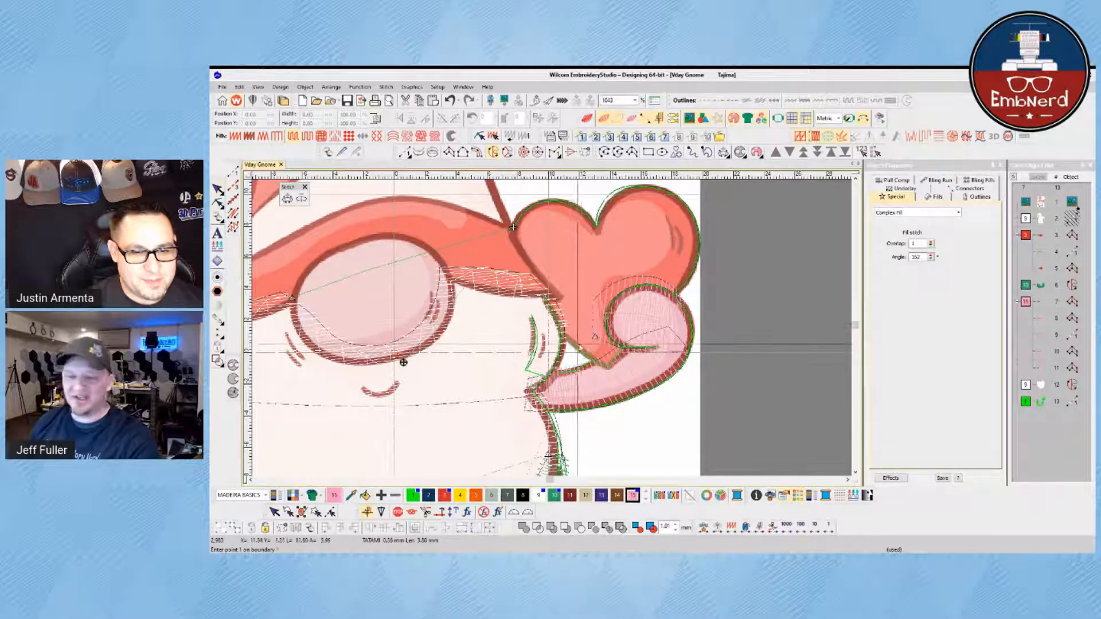
{"action": "left_click", "coordinate": [621, 351]}
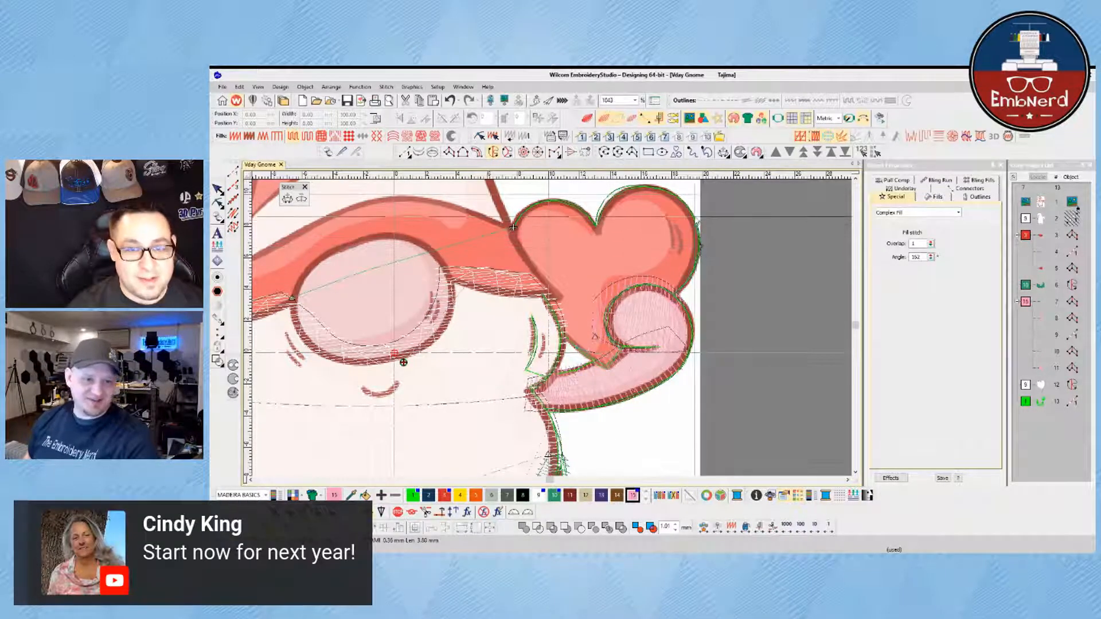
{"action": "left_click_drag", "start_coordinate": [692, 196], "coordinate": [636, 264]}
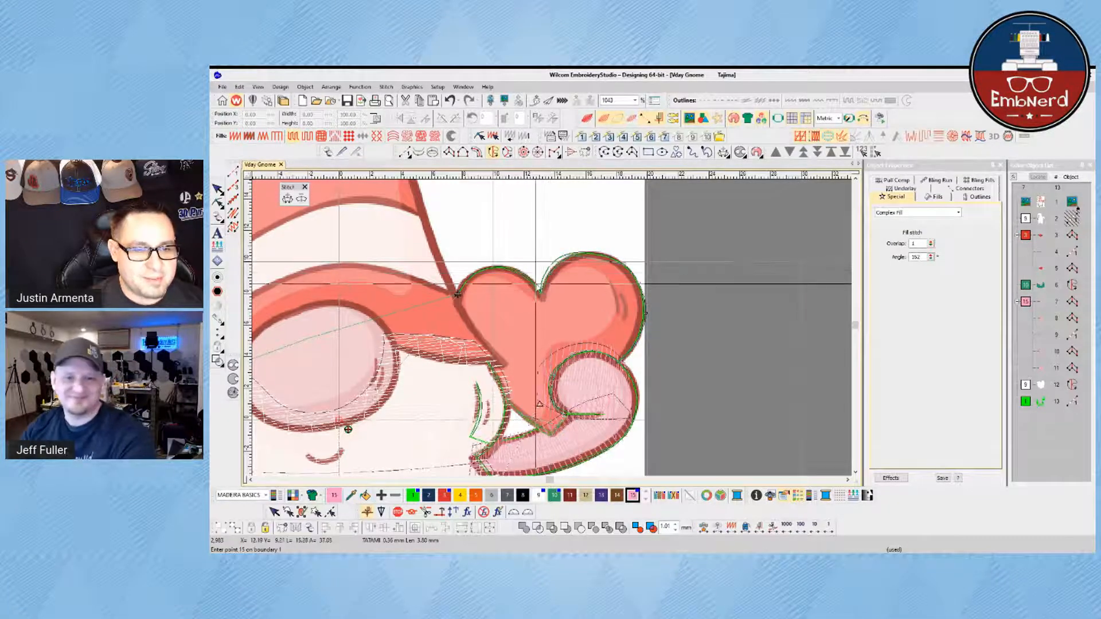
{"action": "left_click", "coordinate": [516, 267]}
{"action": "left_click", "coordinate": [494, 267]}
{"action": "left_click", "coordinate": [474, 276]}
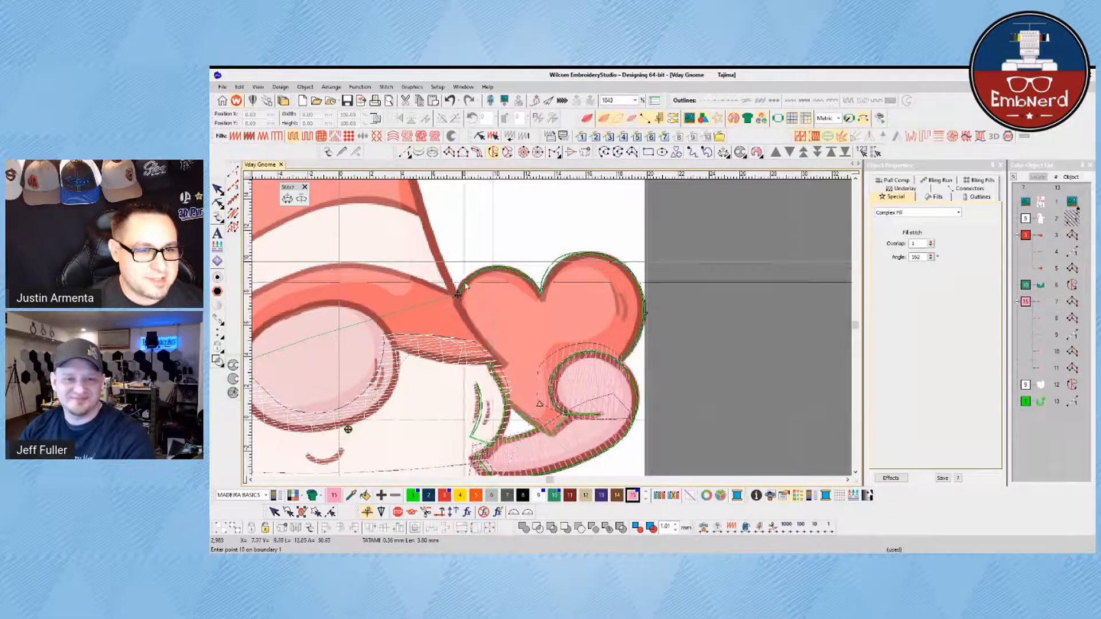
{"action": "right_click", "coordinate": [457, 295]}
{"action": "right_click", "coordinate": [445, 310]}
{"action": "right_click", "coordinate": [450, 340]}
{"action": "right_click", "coordinate": [464, 360]}
{"action": "right_click", "coordinate": [491, 370]}
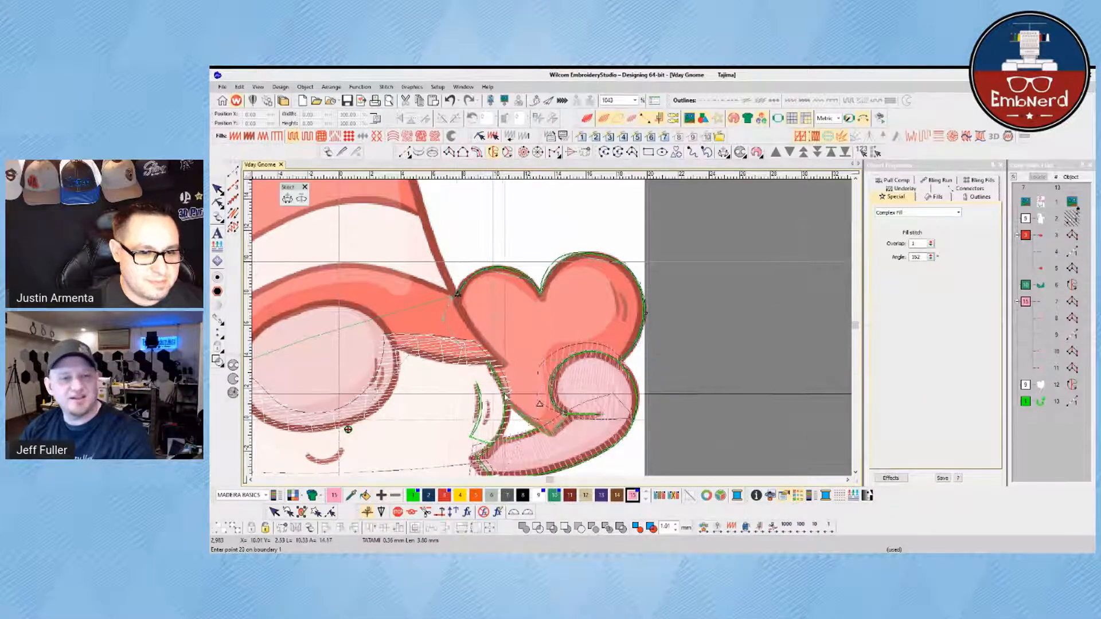
Step: Close the heart's boundary and generate its fill by setting the entry point, exit point and a slightly tilted stitch angle
{"action": "key", "text": "Return"}
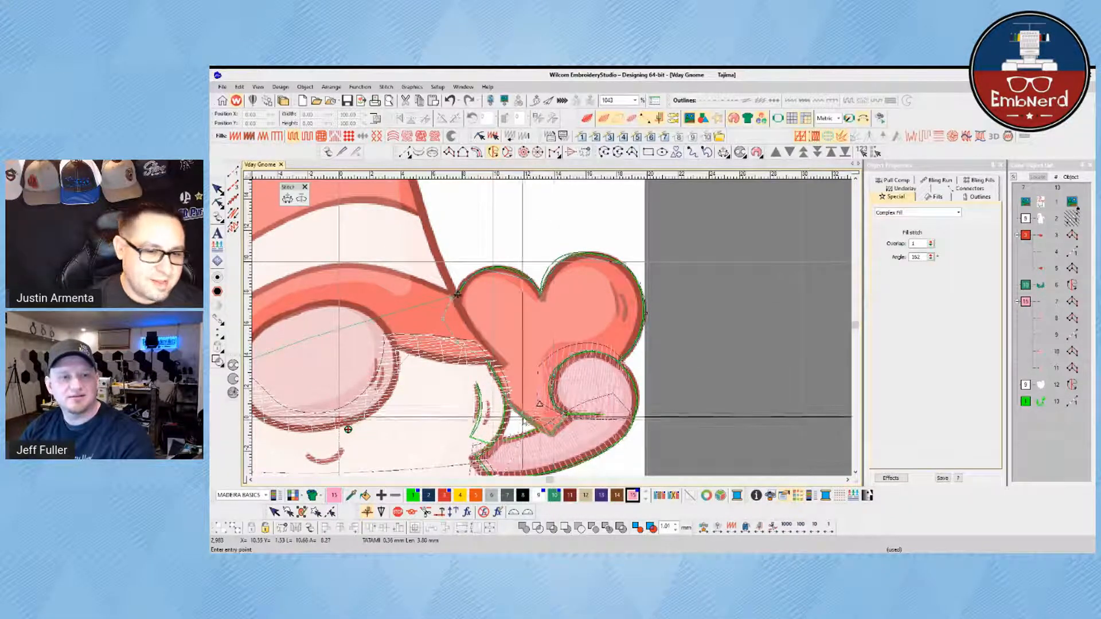
{"action": "left_click", "coordinate": [625, 266]}
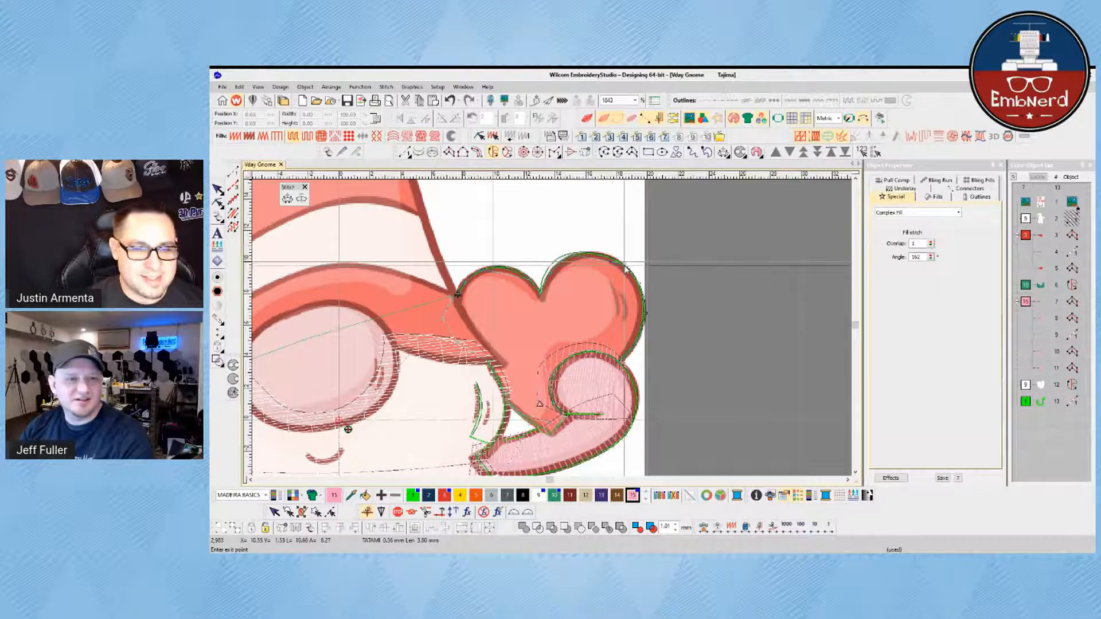
{"action": "left_click", "coordinate": [627, 269]}
{"action": "left_click", "coordinate": [544, 250]}
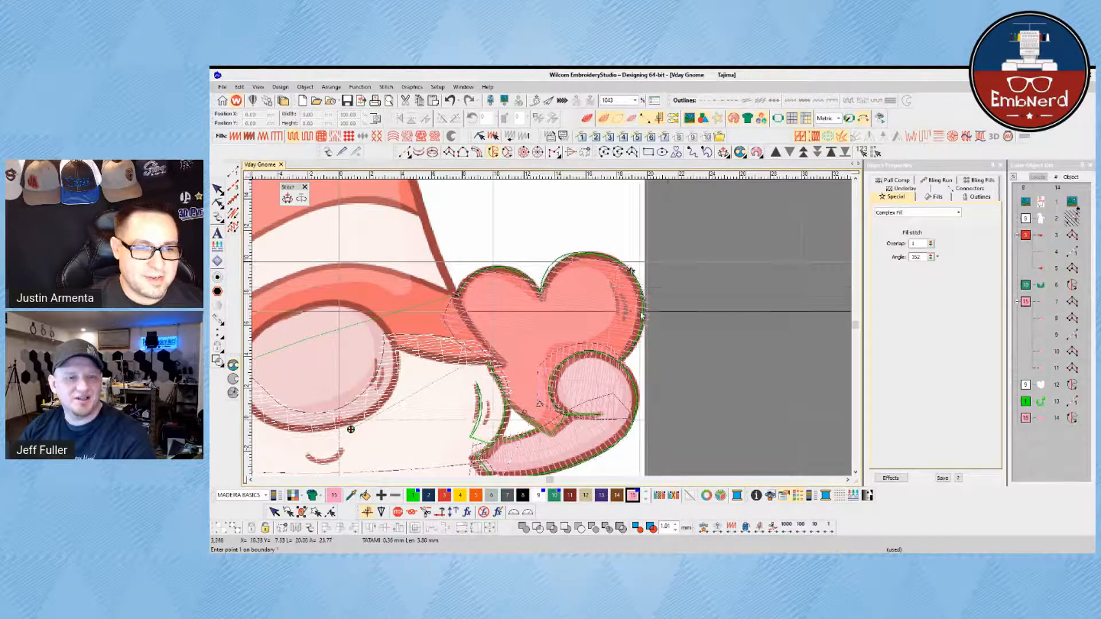
{"action": "key", "text": "Return"}
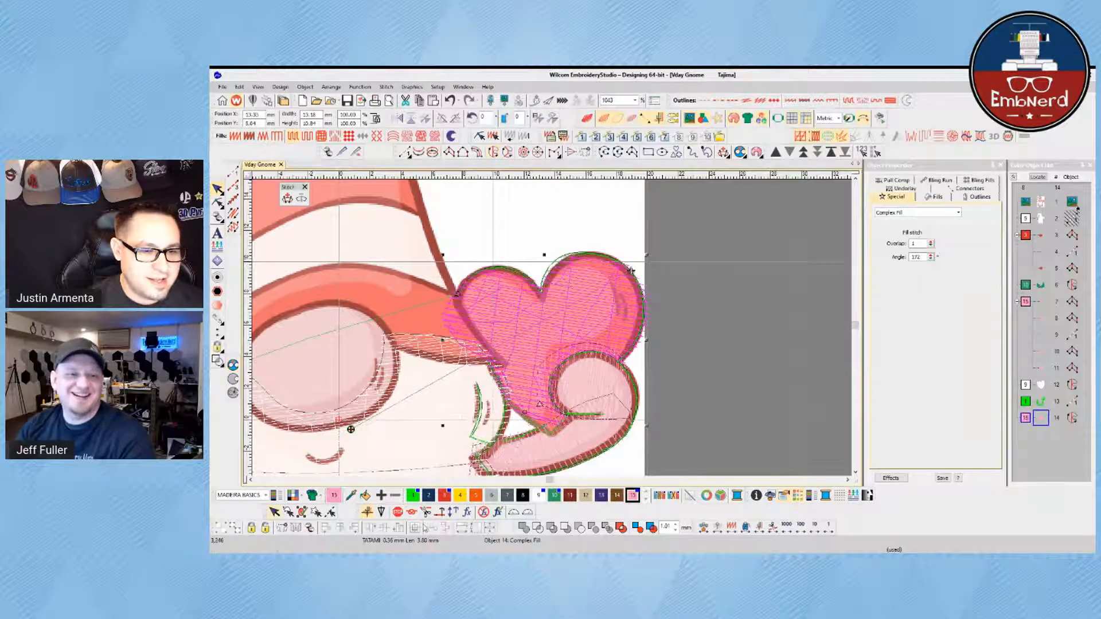
Step: Recolor the heart fill red with color 3 and move it ahead of the green outline in the stitching order
{"action": "left_click", "coordinate": [445, 496]}
{"action": "key", "text": "Escape"}
{"action": "left_click", "coordinate": [1039, 420]}
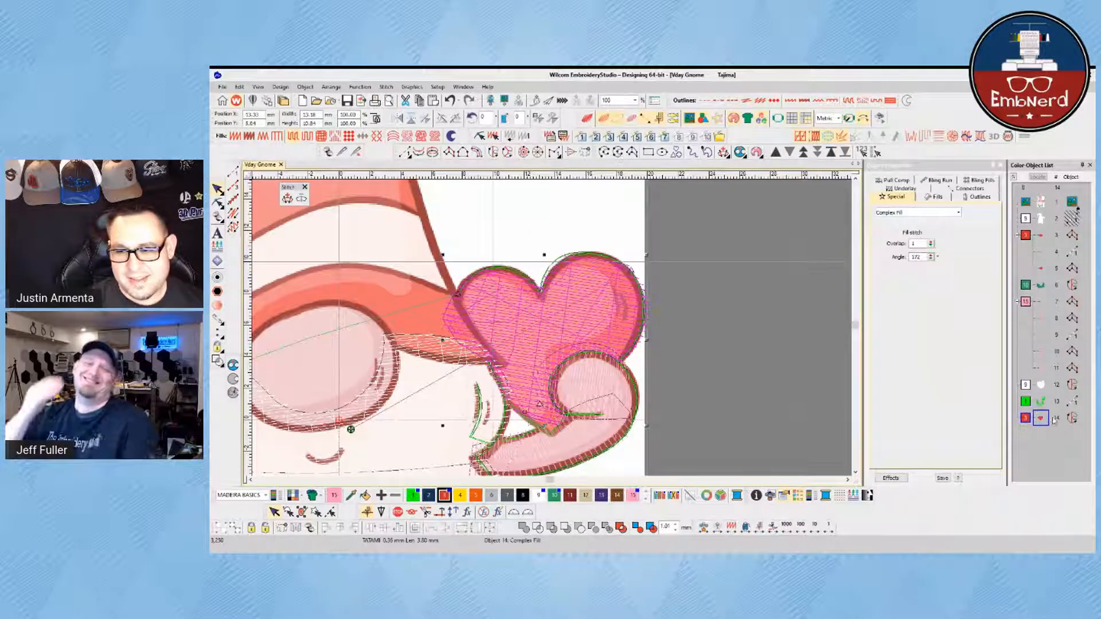
{"action": "left_click_drag", "start_coordinate": [1041, 419], "coordinate": [1040, 398]}
{"action": "key", "text": "Escape"}
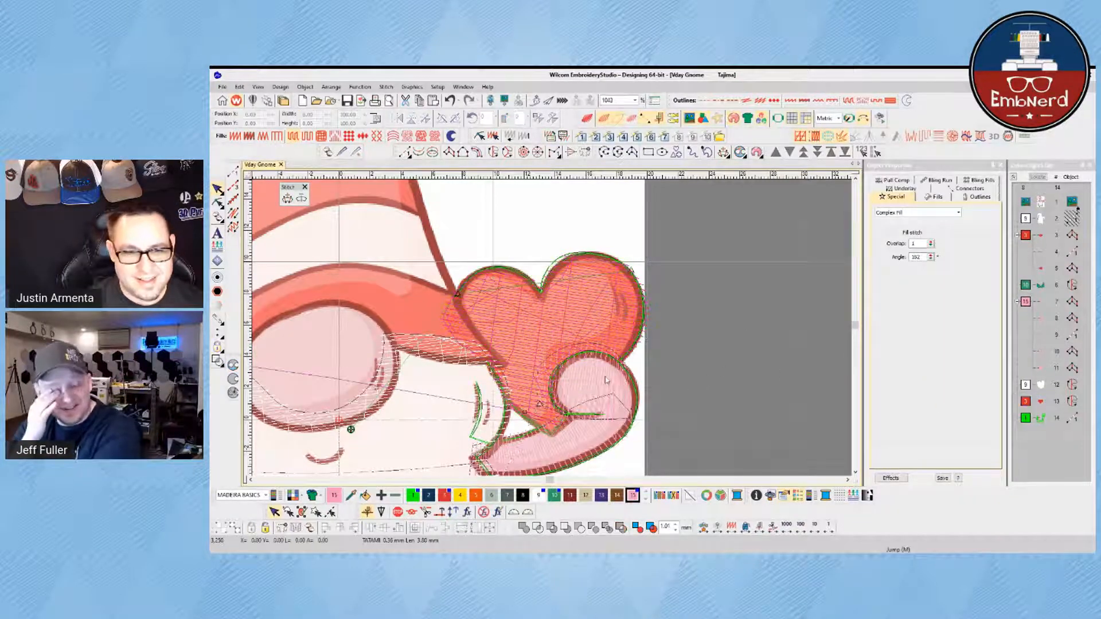
Step: Recolor the green outline brown with color 14 and check the design in the realistic preview with the artwork hidden
{"action": "scroll", "coordinate": [654, 367], "scroll_direction": "down", "scroll_amount": 6}
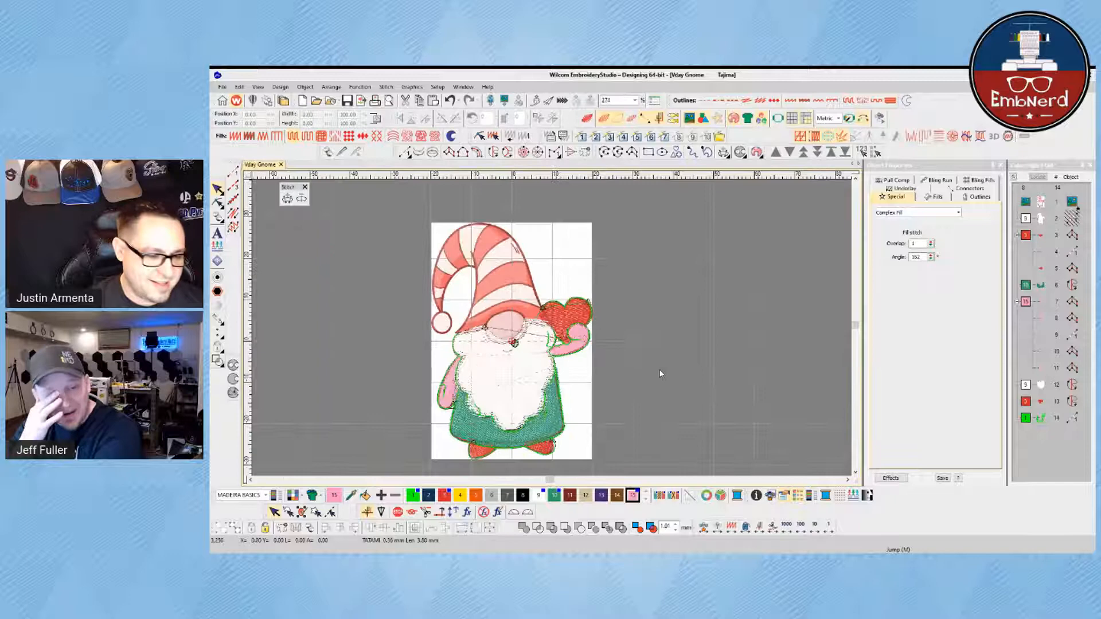
{"action": "left_click", "coordinate": [1040, 418]}
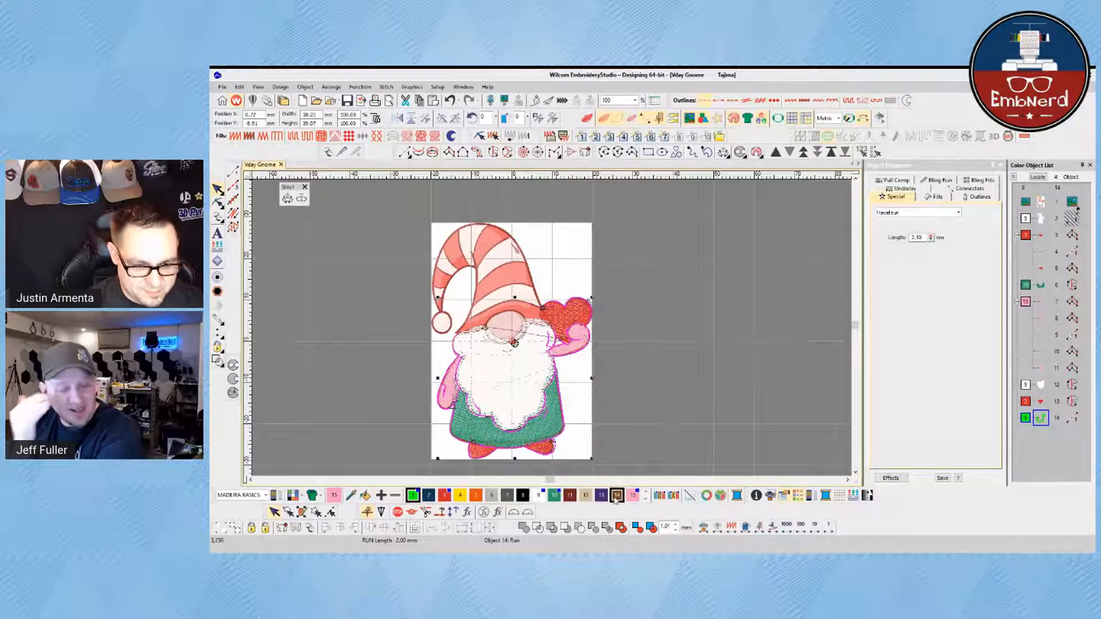
{"action": "left_click", "coordinate": [641, 425]}
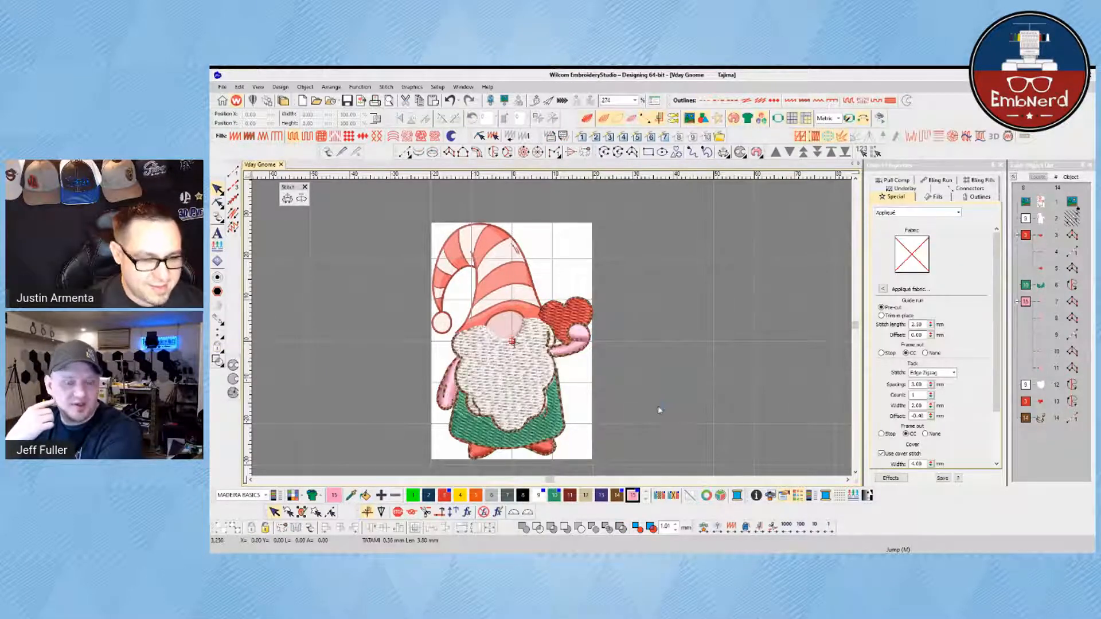
{"action": "key", "text": "shift+d"}
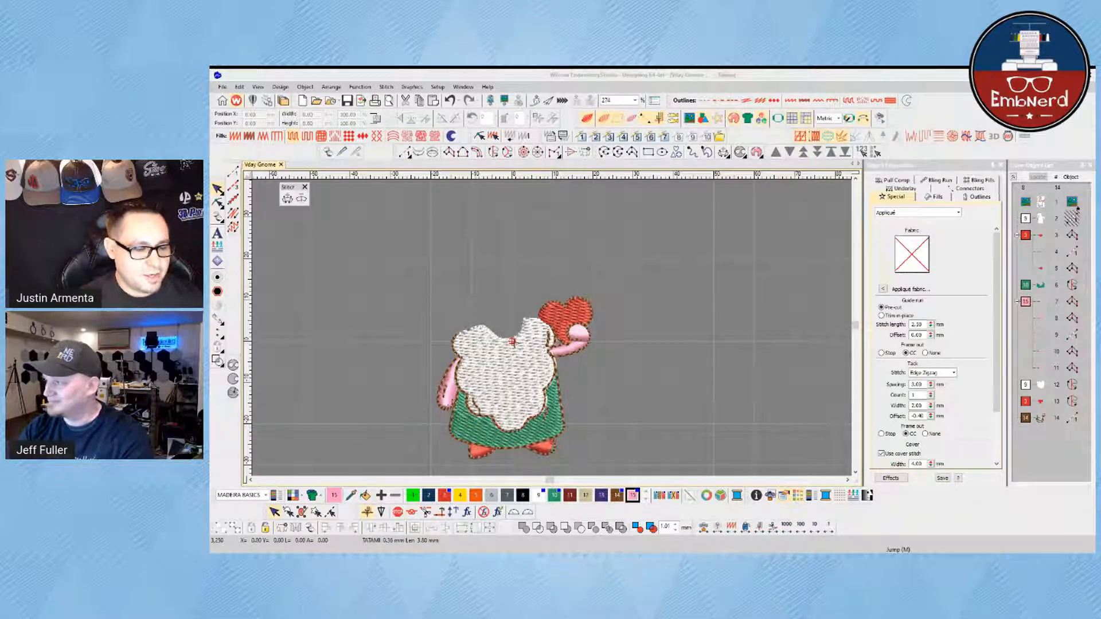
{"action": "left_click", "coordinate": [653, 405]}
{"action": "key", "text": "t"}
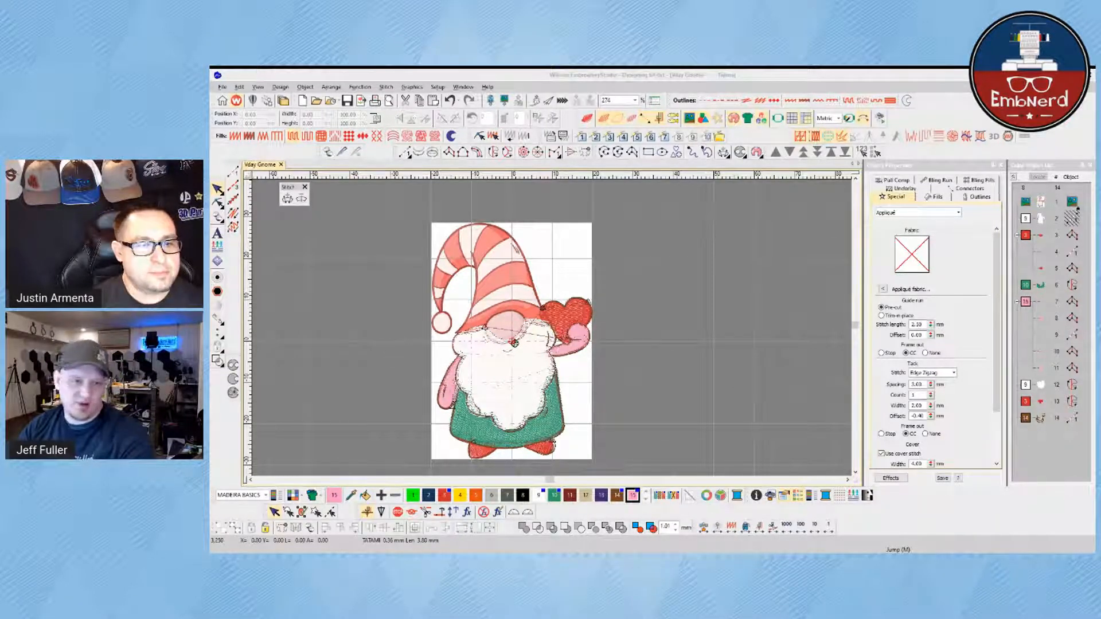
Step: Hide the stitches and start a Run outline beside the nose, tracing the hat brim's lower edge to its tip near the heart
{"action": "left_click", "coordinate": [564, 307]}
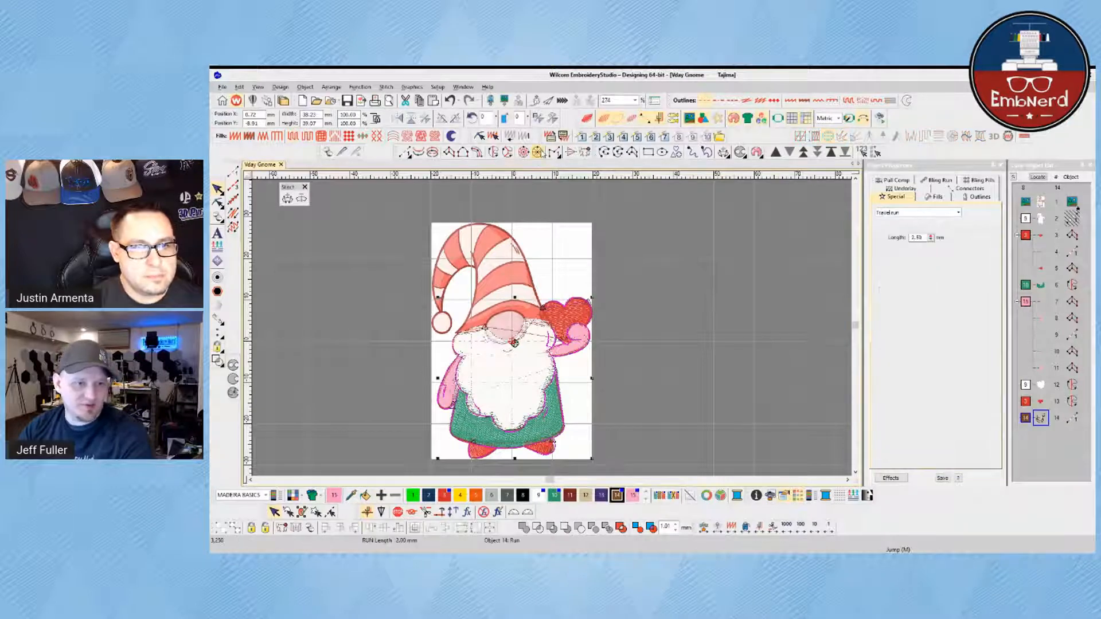
{"action": "left_click", "coordinate": [618, 247]}
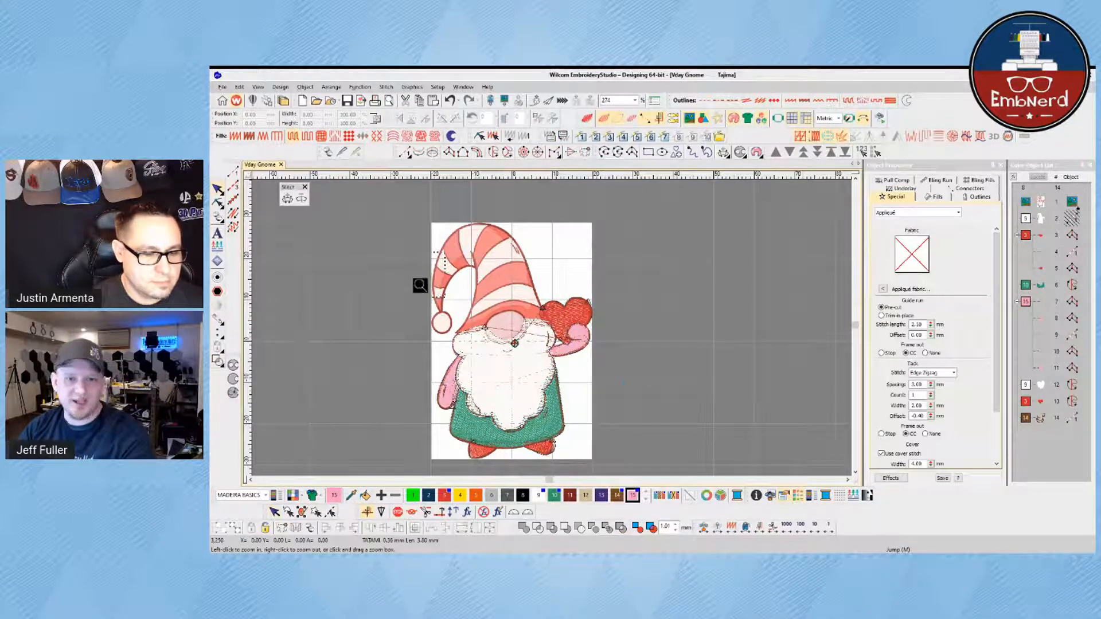
{"action": "scroll", "coordinate": [420, 284], "scroll_direction": "up", "scroll_amount": 2}
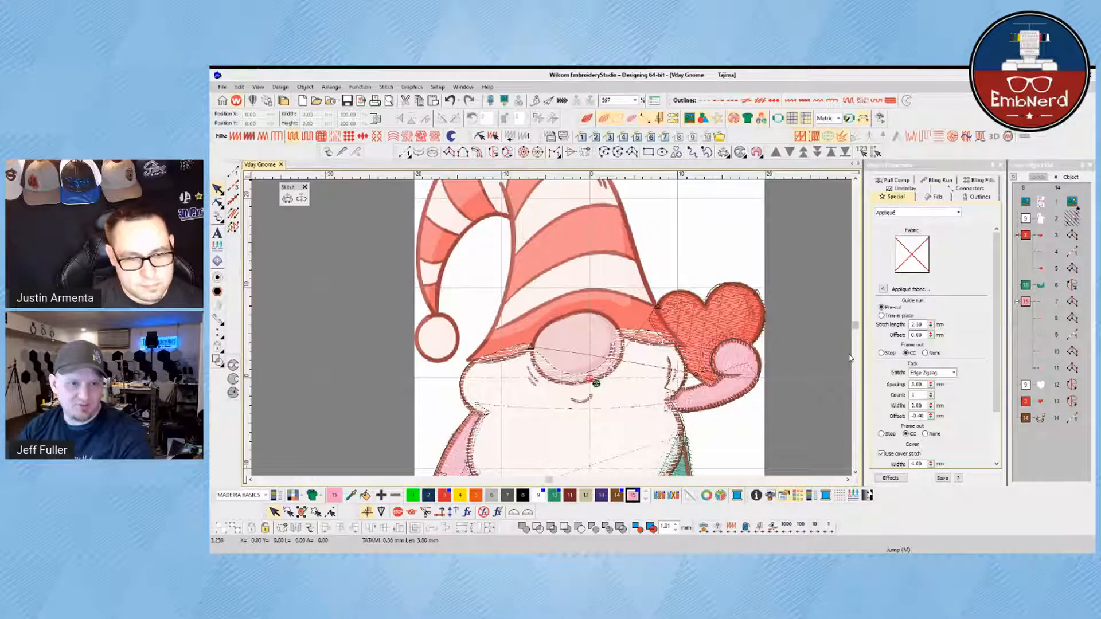
{"action": "key", "text": "s"}
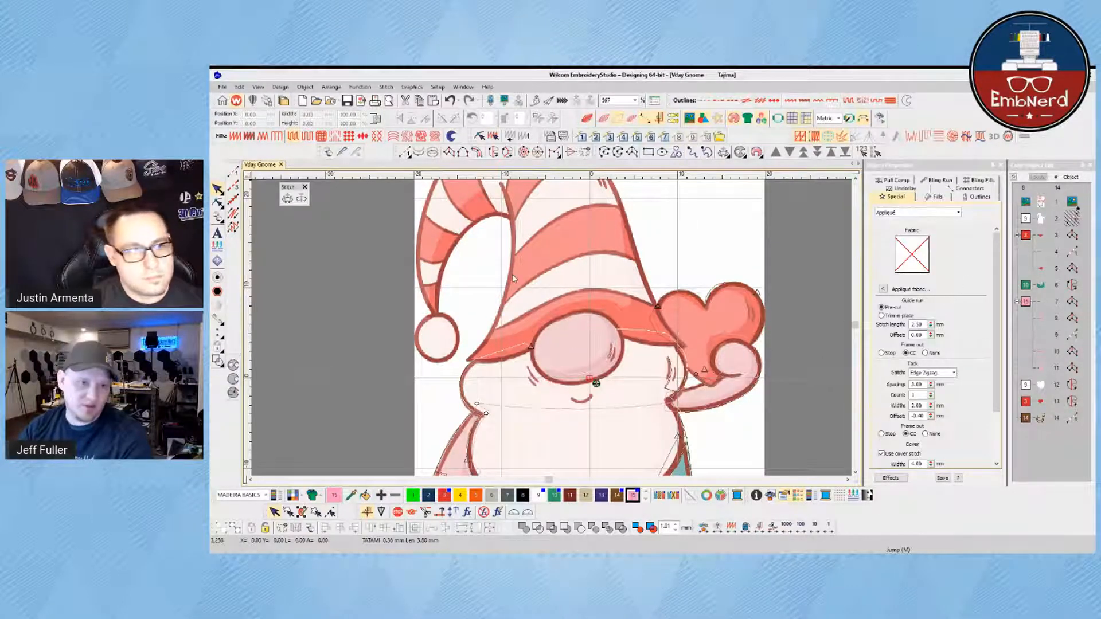
{"action": "left_click", "coordinate": [232, 172]}
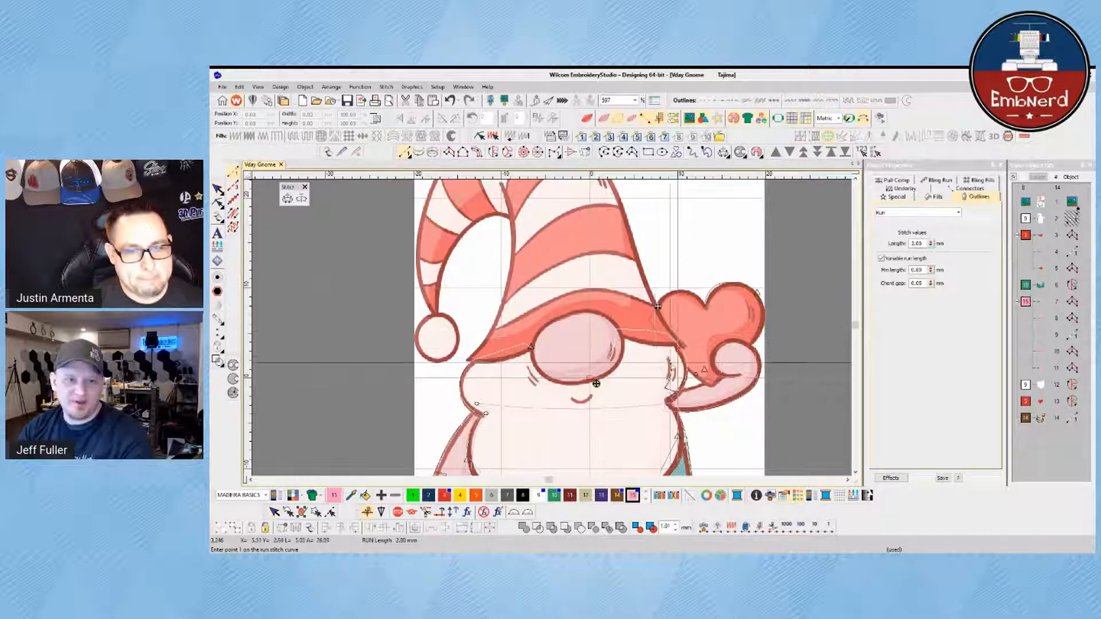
{"action": "left_click", "coordinate": [621, 333]}
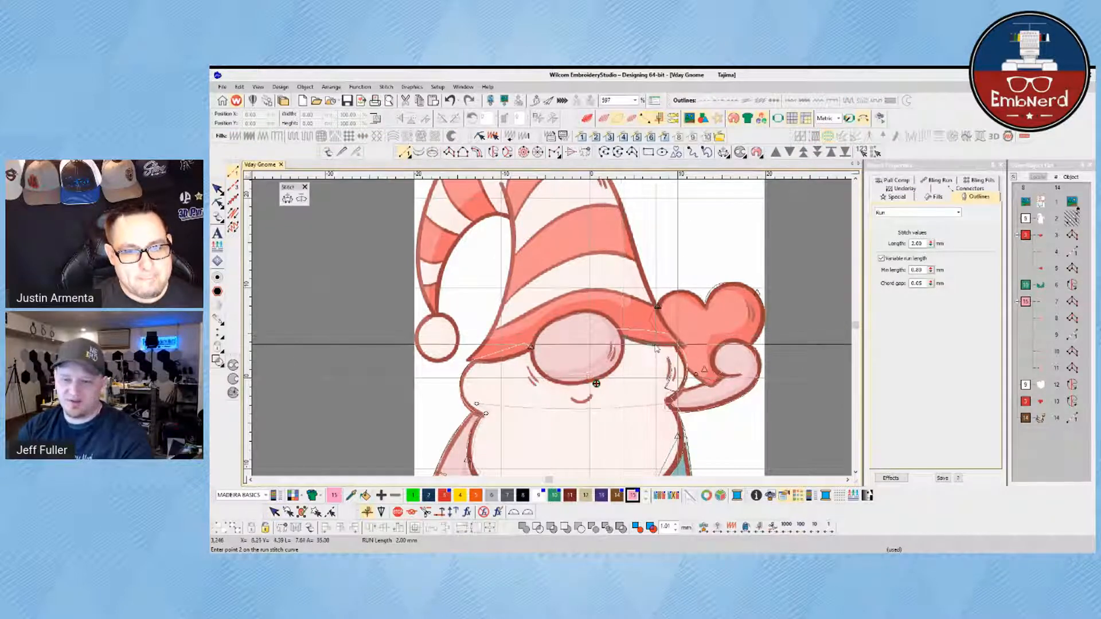
{"action": "left_click", "coordinate": [682, 345]}
Step: Trace the brim's upper edge across the hat to its far side and double back to the heart side
{"action": "left_click", "coordinate": [625, 294]}
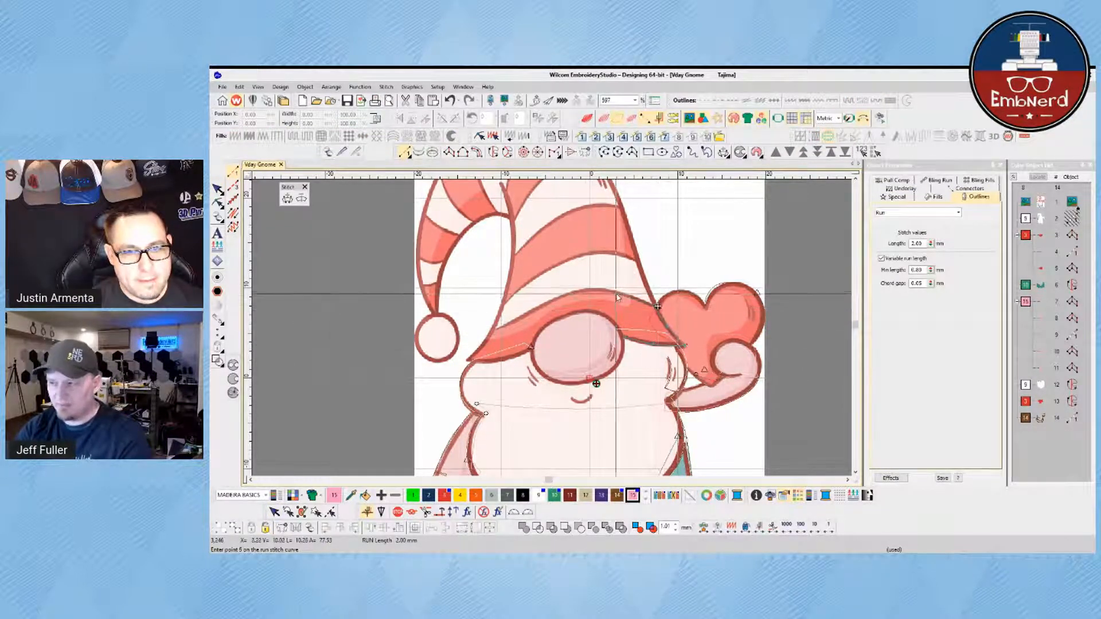
{"action": "left_click", "coordinate": [573, 293]}
{"action": "left_click", "coordinate": [545, 300]}
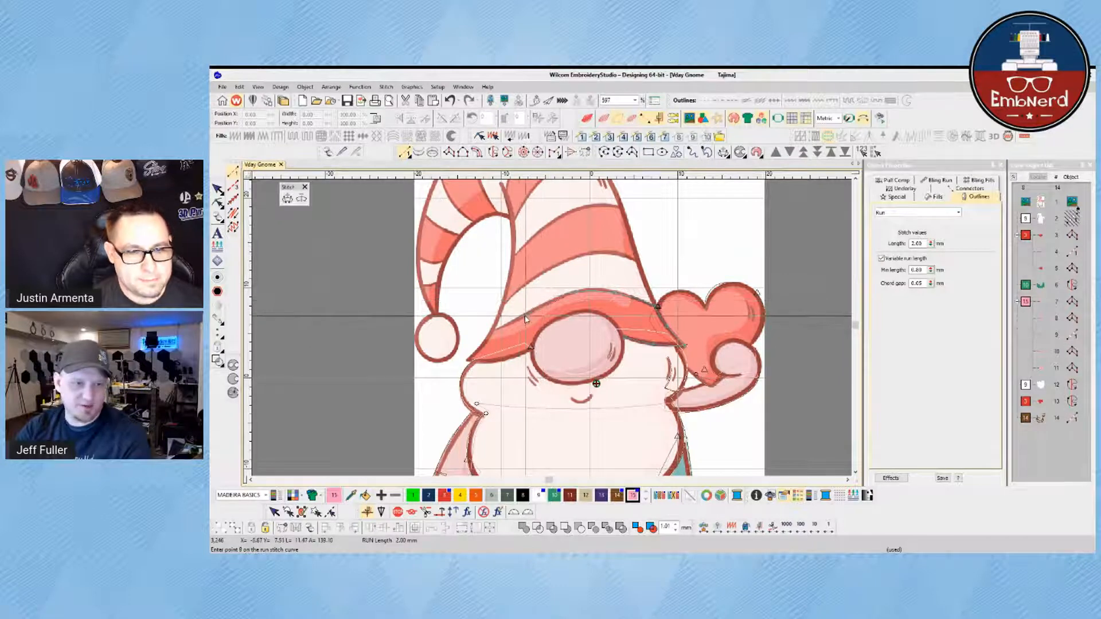
{"action": "left_click", "coordinate": [537, 308]}
{"action": "left_click", "coordinate": [513, 320]}
{"action": "left_click", "coordinate": [492, 331]}
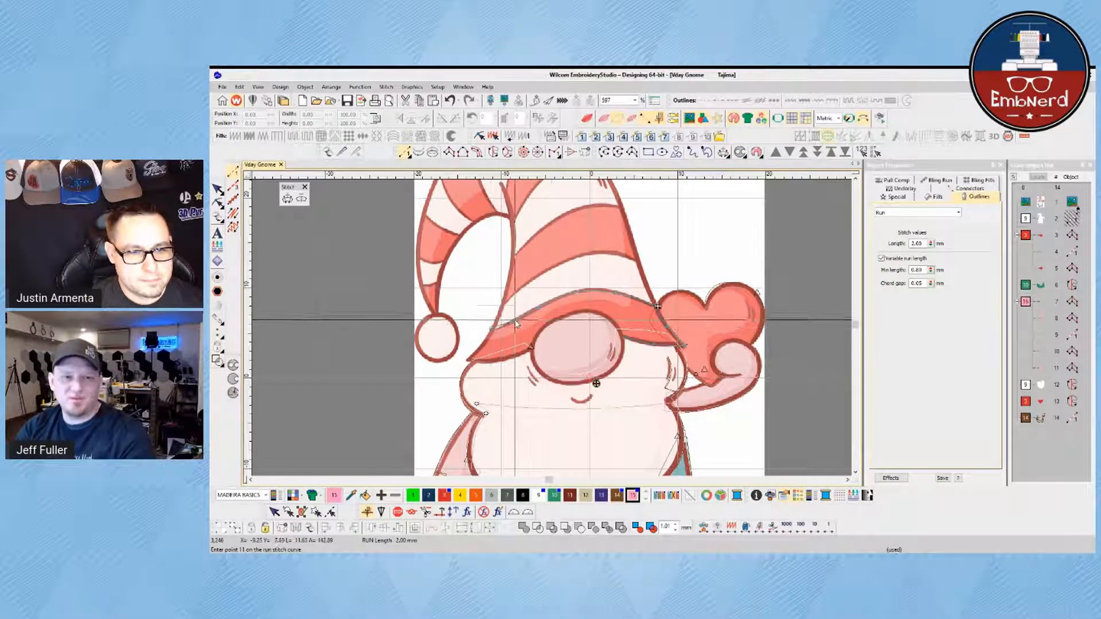
{"action": "left_click", "coordinate": [616, 294]}
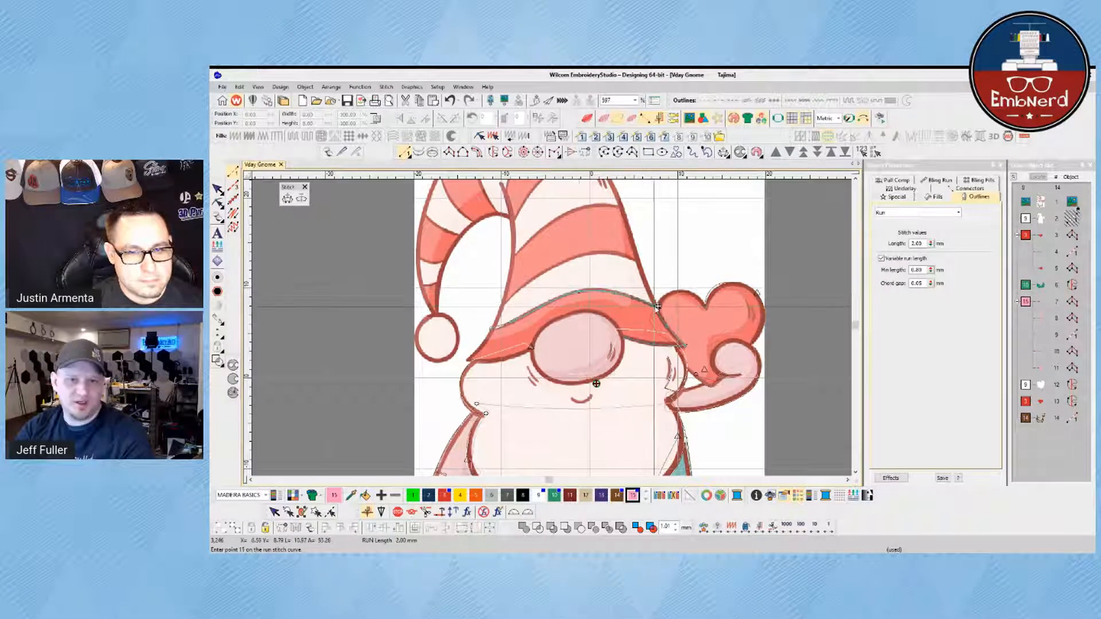
{"action": "left_click", "coordinate": [656, 307]}
Step: Continue the run up the hat's side and trace the lowest stripe edge above the brim, across the hat and back
{"action": "left_click", "coordinate": [638, 263]}
{"action": "left_click", "coordinate": [600, 253]}
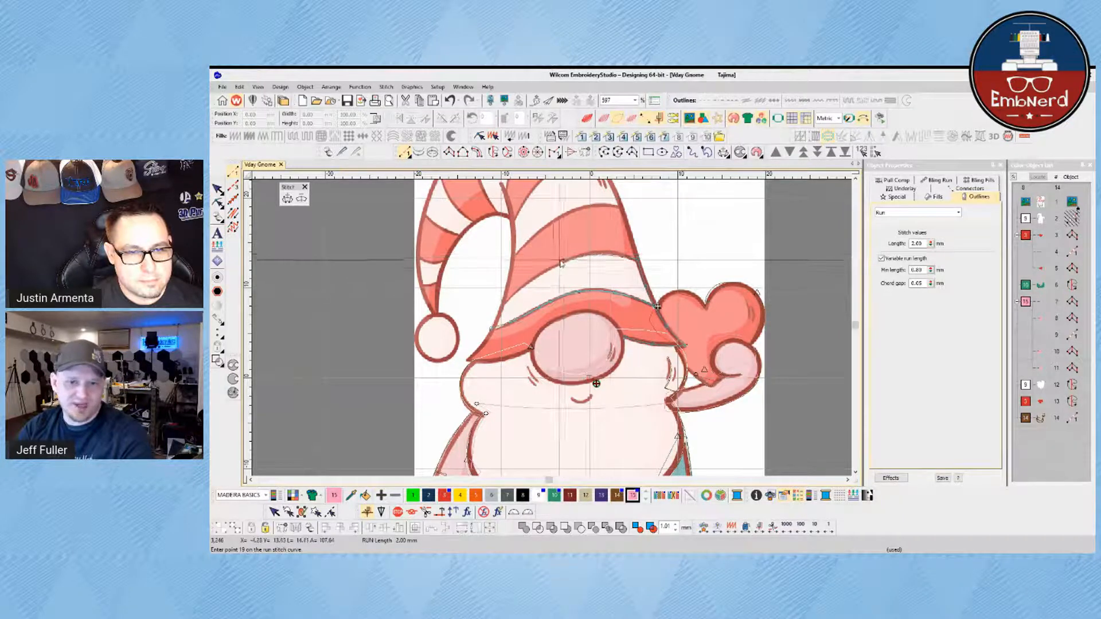
{"action": "left_click", "coordinate": [562, 263]}
{"action": "left_click", "coordinate": [521, 291]}
{"action": "left_click", "coordinate": [503, 305]}
{"action": "left_click", "coordinate": [531, 280]}
{"action": "left_click", "coordinate": [549, 269]}
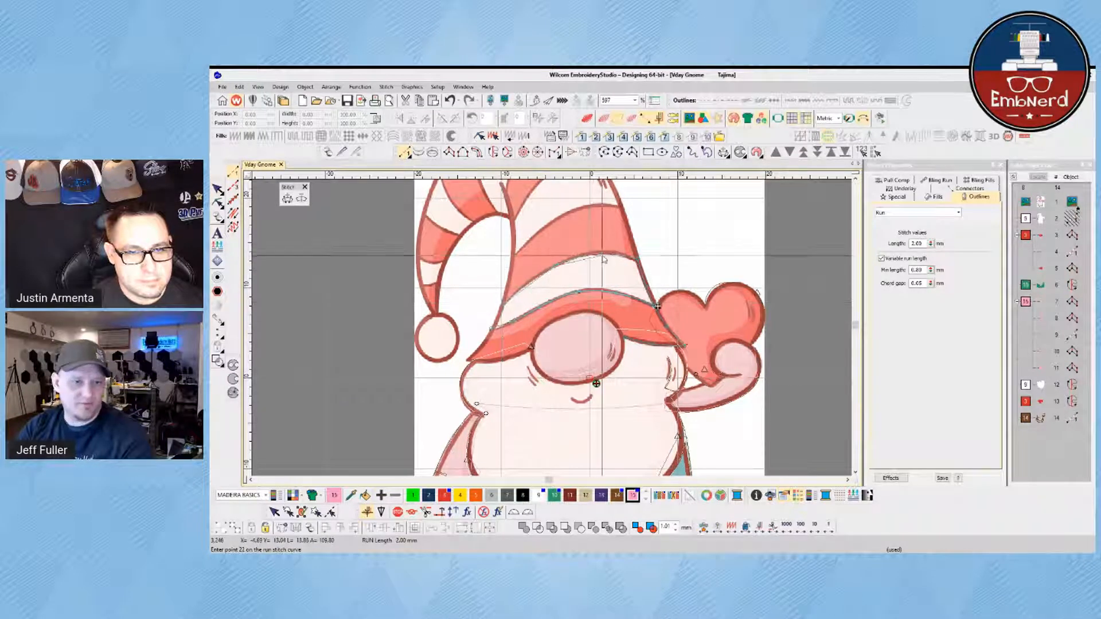
{"action": "left_click", "coordinate": [637, 260]}
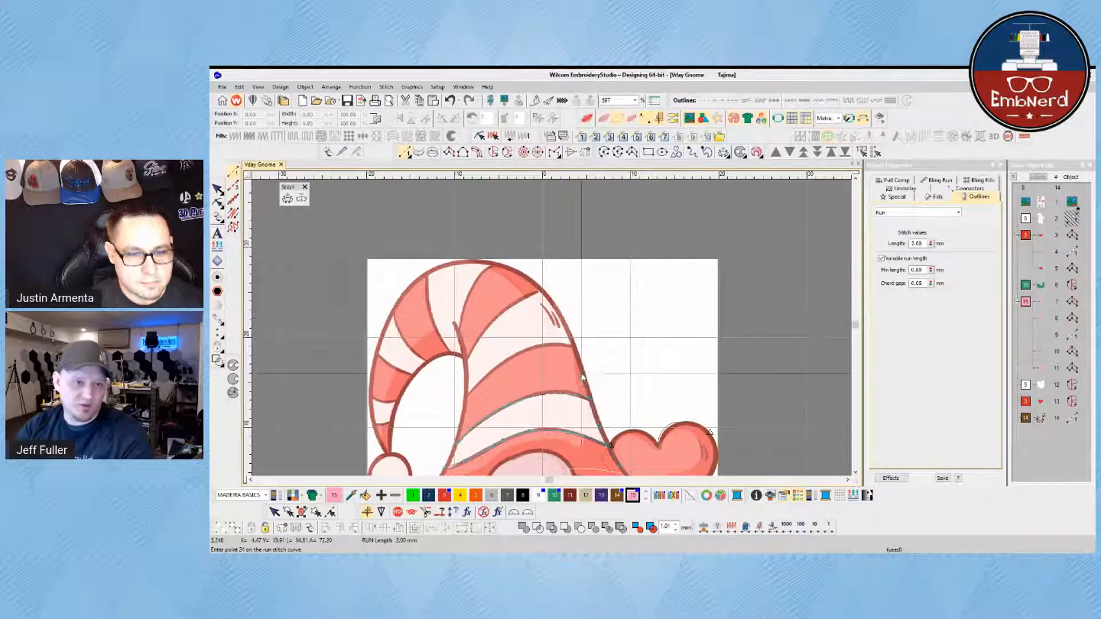
Step: Extend the run up the hat's side to the second stripe edge above the brim, tracing it across and back
{"action": "left_click", "coordinate": [575, 347]}
{"action": "left_click", "coordinate": [552, 343]}
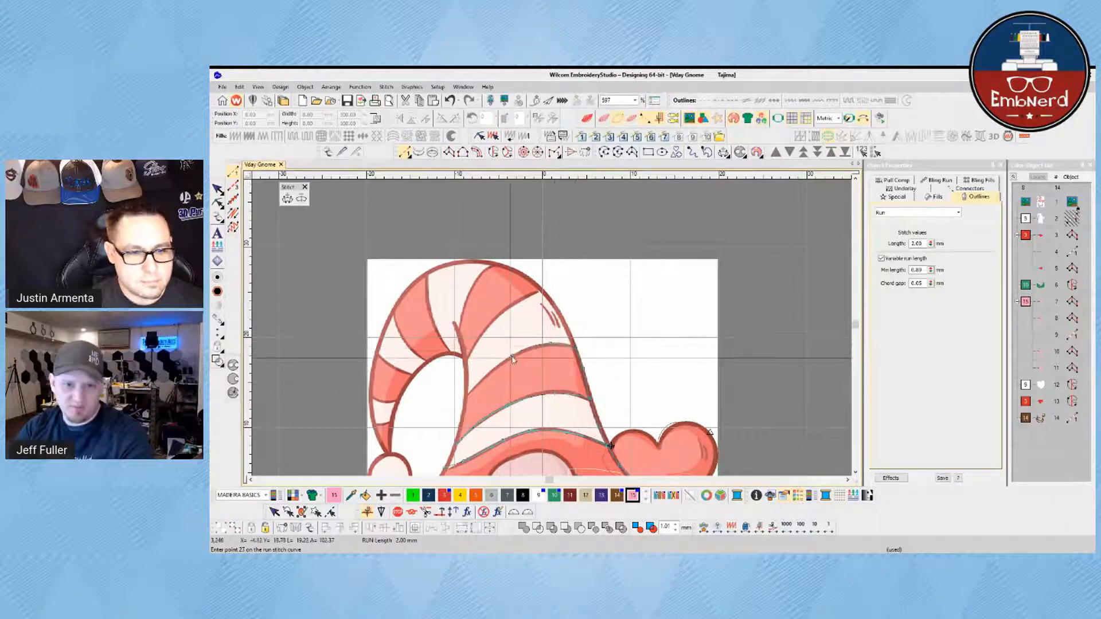
{"action": "left_click", "coordinate": [514, 353]}
{"action": "left_click", "coordinate": [469, 391]}
{"action": "left_click", "coordinate": [510, 356]}
{"action": "left_click", "coordinate": [549, 344]}
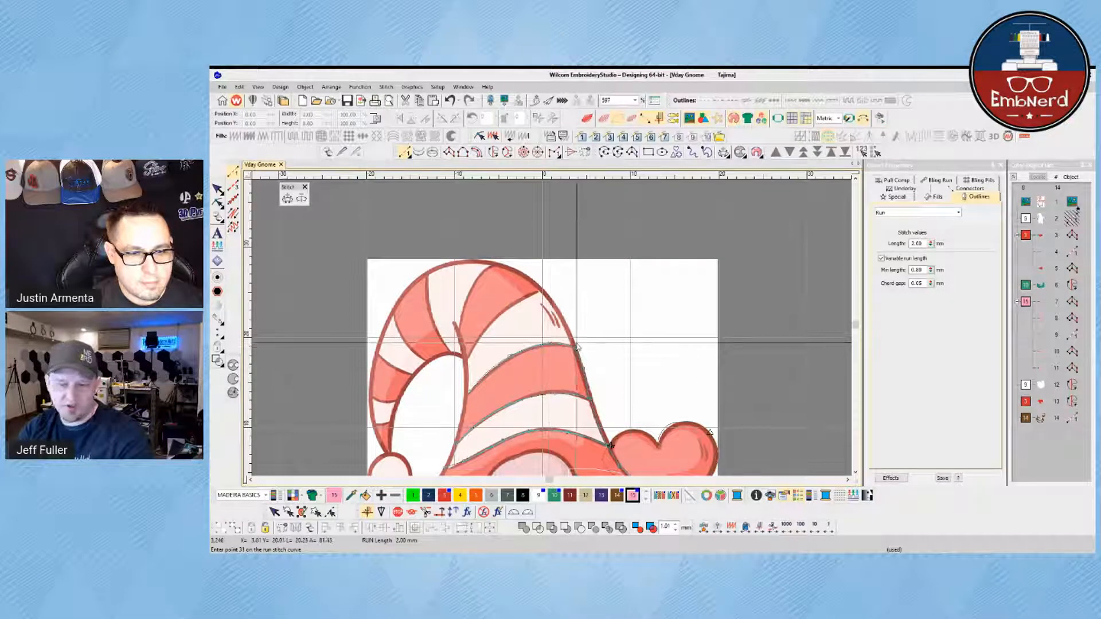
Step: Continue the run past the crease marks to the third stripe edge, tracing it down to the fold and back
{"action": "left_click", "coordinate": [576, 347]}
{"action": "left_click", "coordinate": [566, 321]}
{"action": "left_click", "coordinate": [541, 292]}
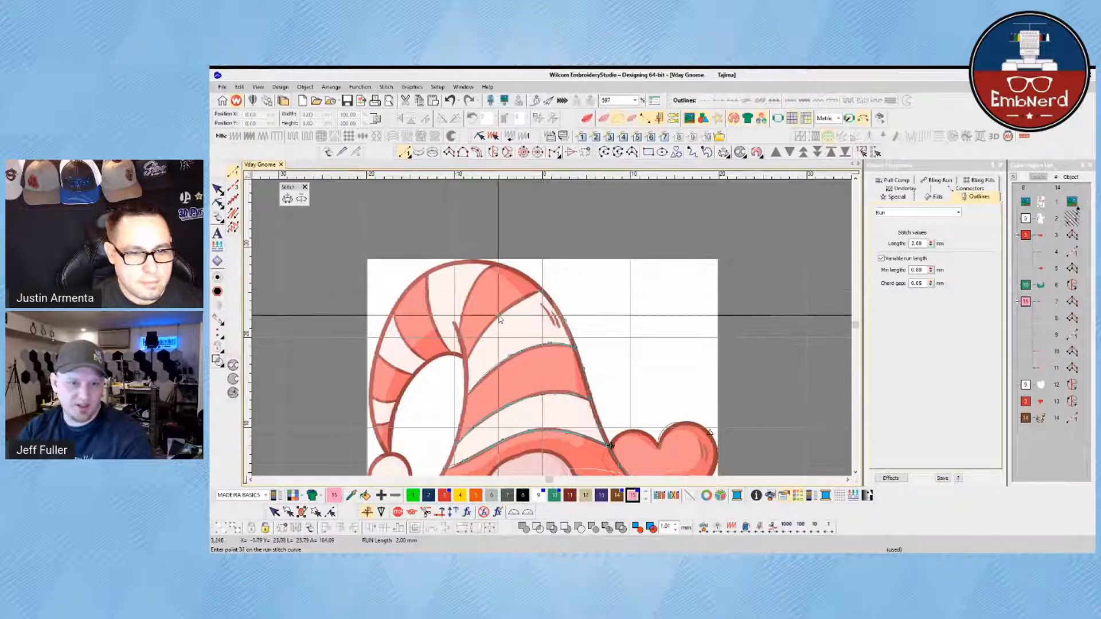
{"action": "left_click", "coordinate": [496, 317]}
{"action": "left_click", "coordinate": [468, 359]}
{"action": "left_click", "coordinate": [539, 291]}
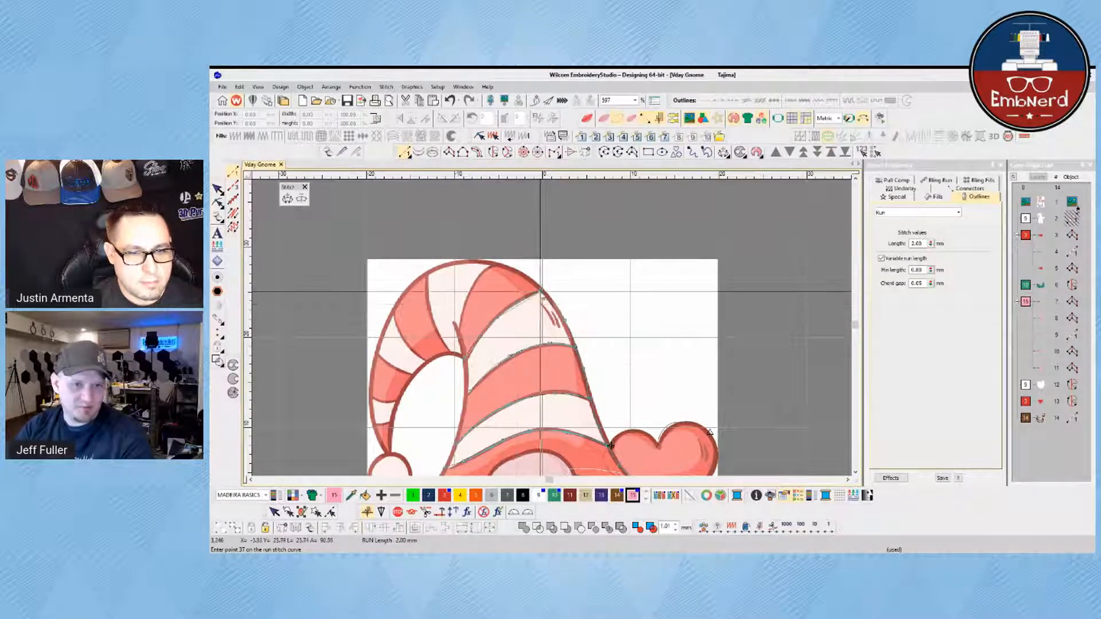
Step: Follow the hat's upper curve to the next stripe edge at the peak and trace that edge to the fold and back
{"action": "left_click", "coordinate": [535, 288]}
{"action": "left_click", "coordinate": [521, 277]}
{"action": "left_click", "coordinate": [493, 265]}
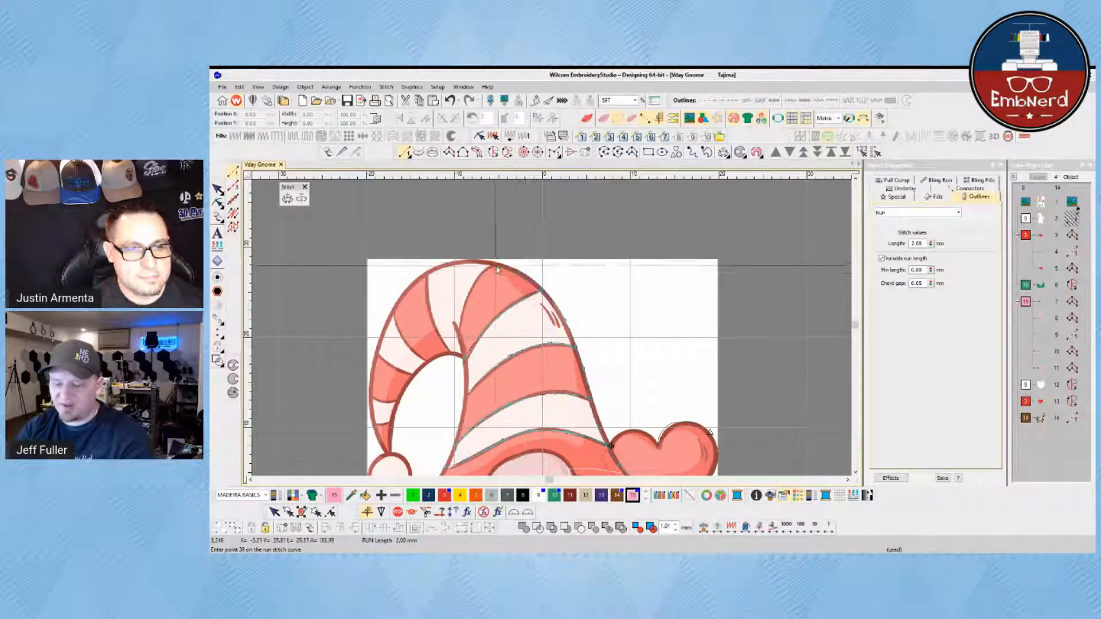
{"action": "right_click", "coordinate": [472, 288]}
{"action": "right_click", "coordinate": [461, 322]}
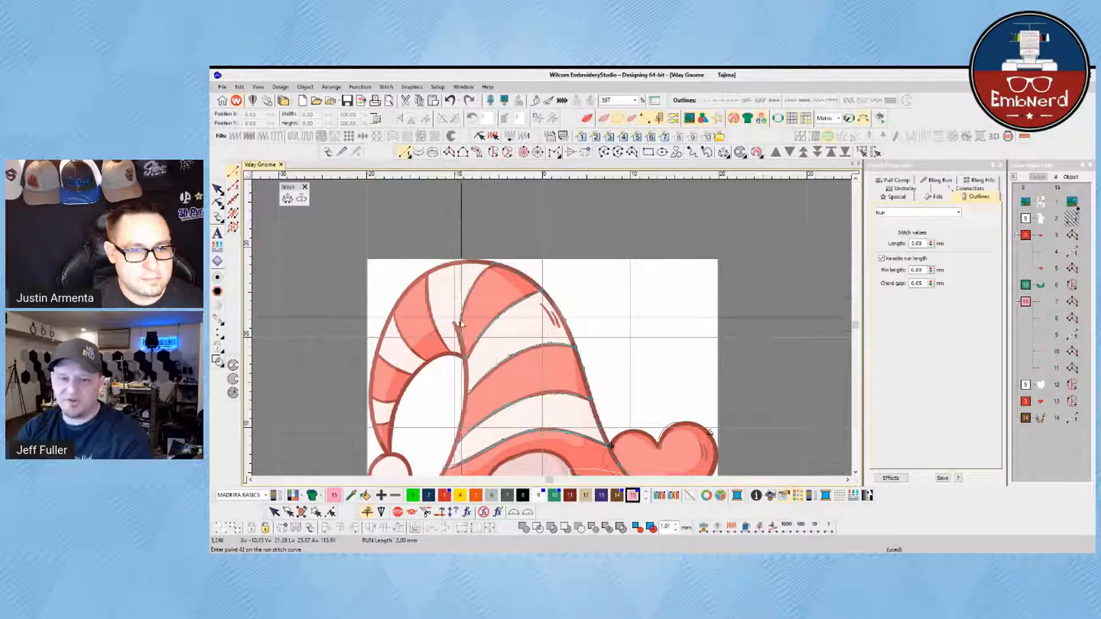
{"action": "right_click", "coordinate": [469, 294]}
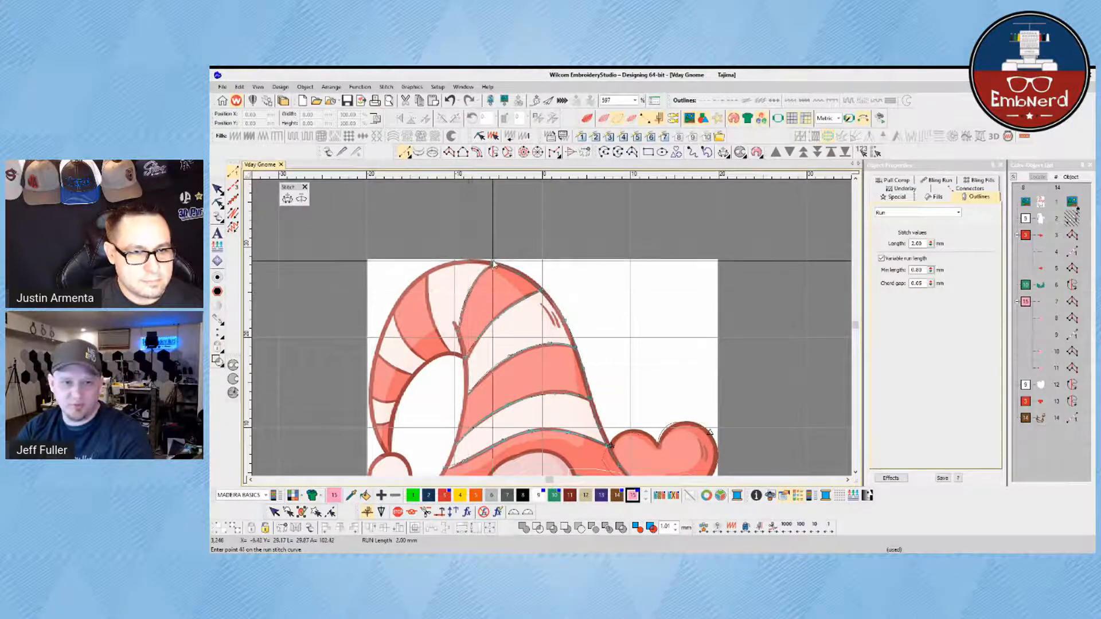
Step: Carry the run over the hat's peak, trace the following stripe edge down and back, and continue along the drooping outer curve
{"action": "right_click", "coordinate": [458, 266]}
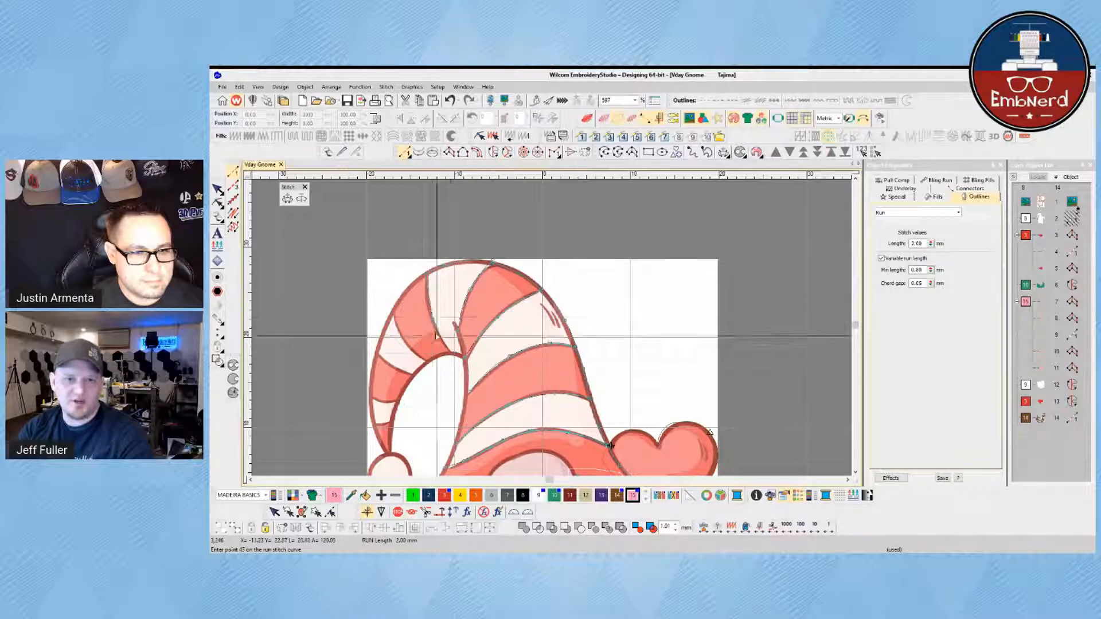
{"action": "right_click", "coordinate": [431, 299]}
{"action": "right_click", "coordinate": [427, 278]}
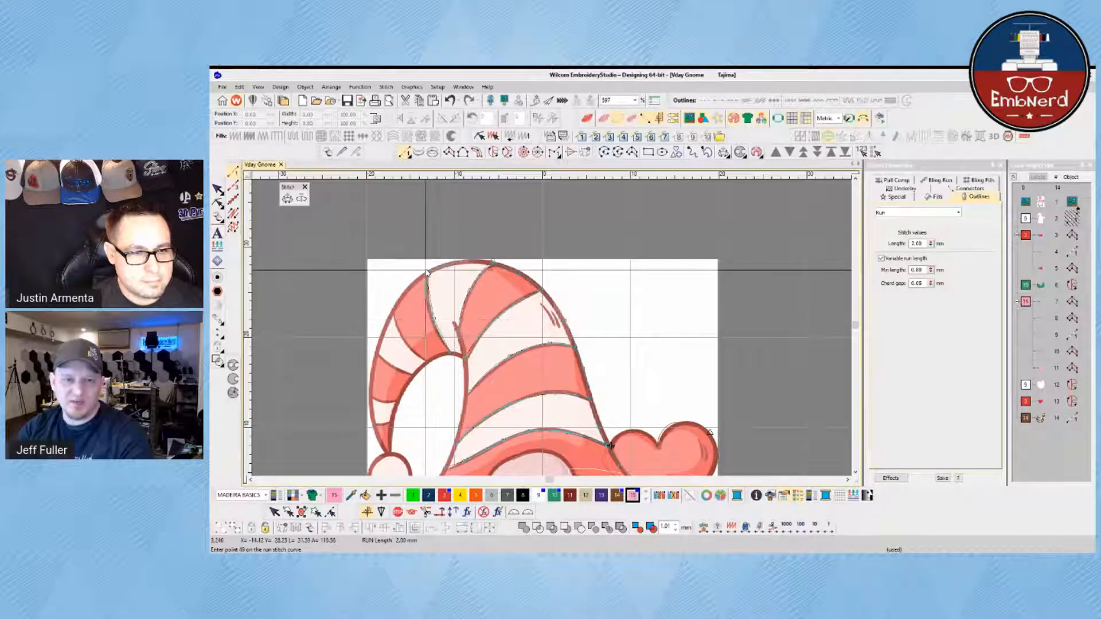
{"action": "right_click", "coordinate": [414, 292]}
{"action": "right_click", "coordinate": [400, 309]}
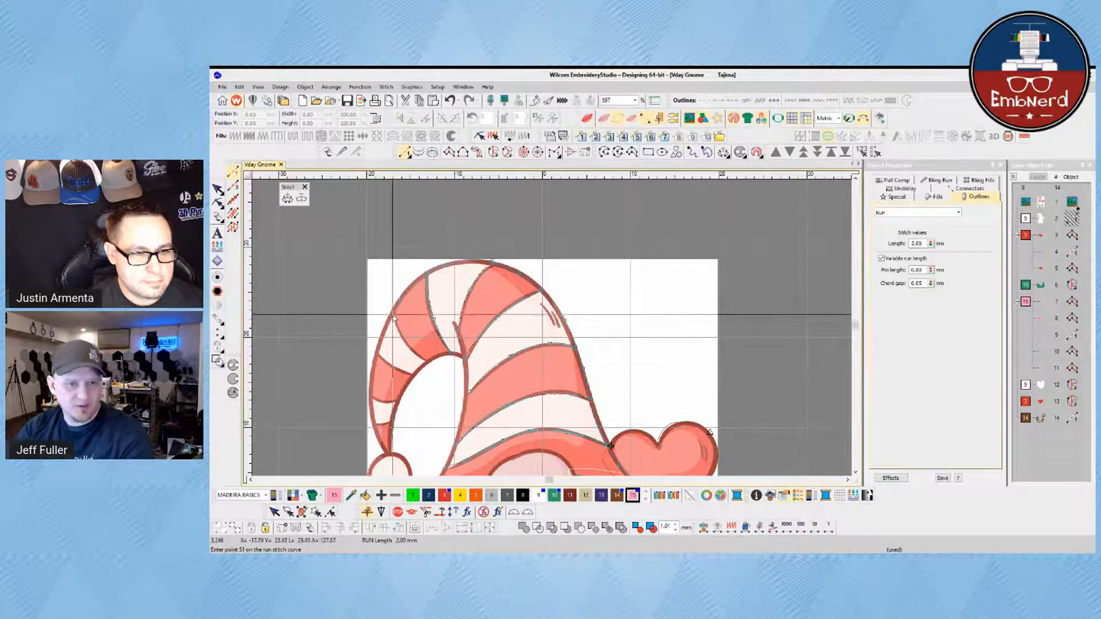
Step: Trace the lower edge of the drooping part's large red stripe to the inner curve and back to the outer curve
{"action": "right_click", "coordinate": [411, 337]}
{"action": "right_click", "coordinate": [428, 364]}
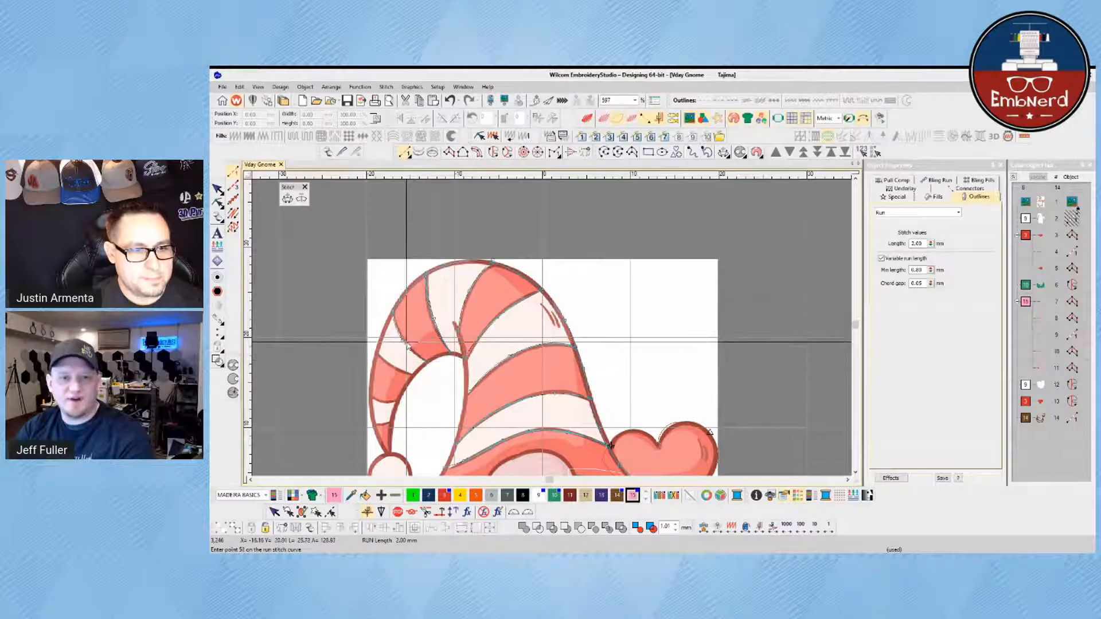
{"action": "right_click", "coordinate": [408, 344]}
{"action": "right_click", "coordinate": [396, 338]}
{"action": "right_click", "coordinate": [386, 335]}
{"action": "right_click", "coordinate": [385, 333]}
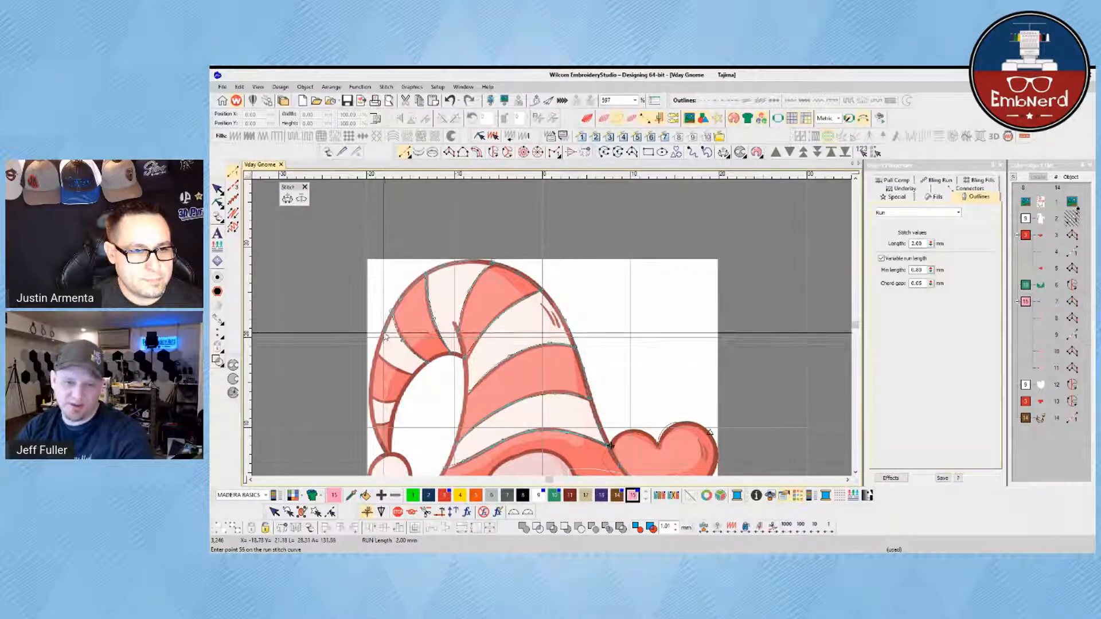
Step: Extend the run down the drooping part's outer curve and trace the small red stripe's upper edge across and back
{"action": "left_click", "coordinate": [376, 355]}
{"action": "right_click", "coordinate": [389, 368]}
{"action": "left_click", "coordinate": [409, 374]}
{"action": "left_click", "coordinate": [410, 374]}
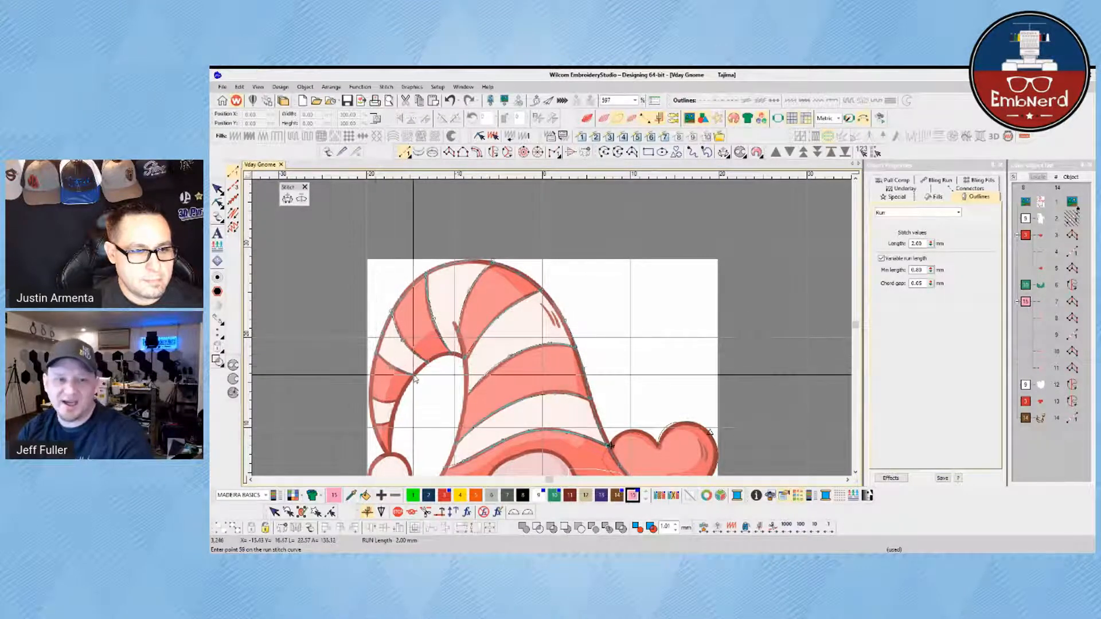
{"action": "right_click", "coordinate": [391, 367]}
{"action": "left_click", "coordinate": [376, 354]}
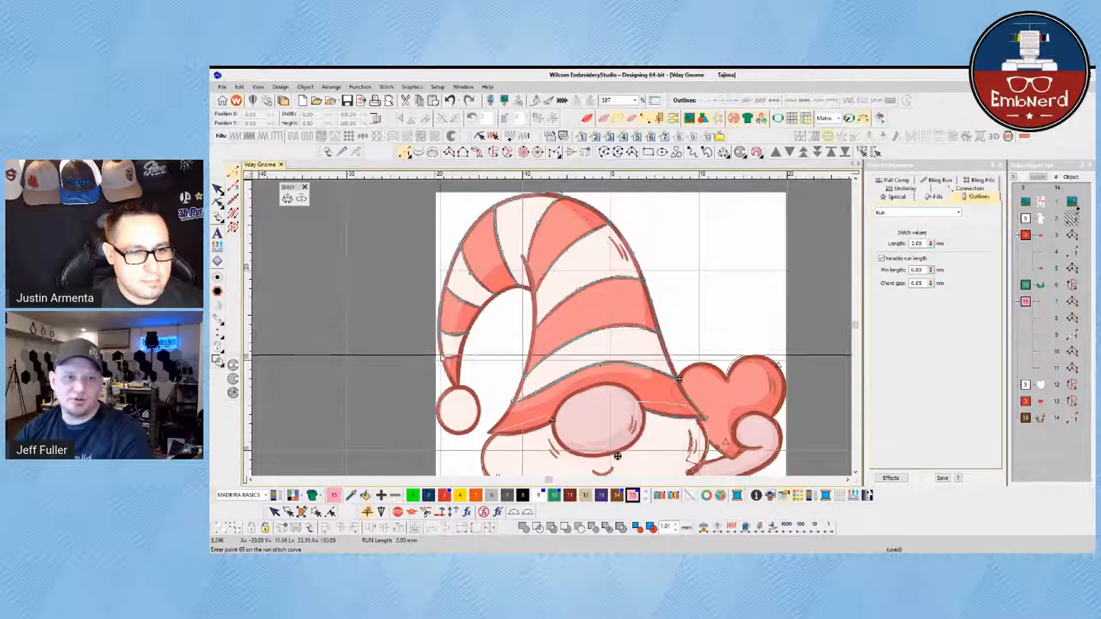
Step: Trace the last stripe edge above the hat's hanging tip across and back, and continue down to the pompom
{"action": "left_click", "coordinate": [442, 358]}
{"action": "left_click", "coordinate": [458, 357]}
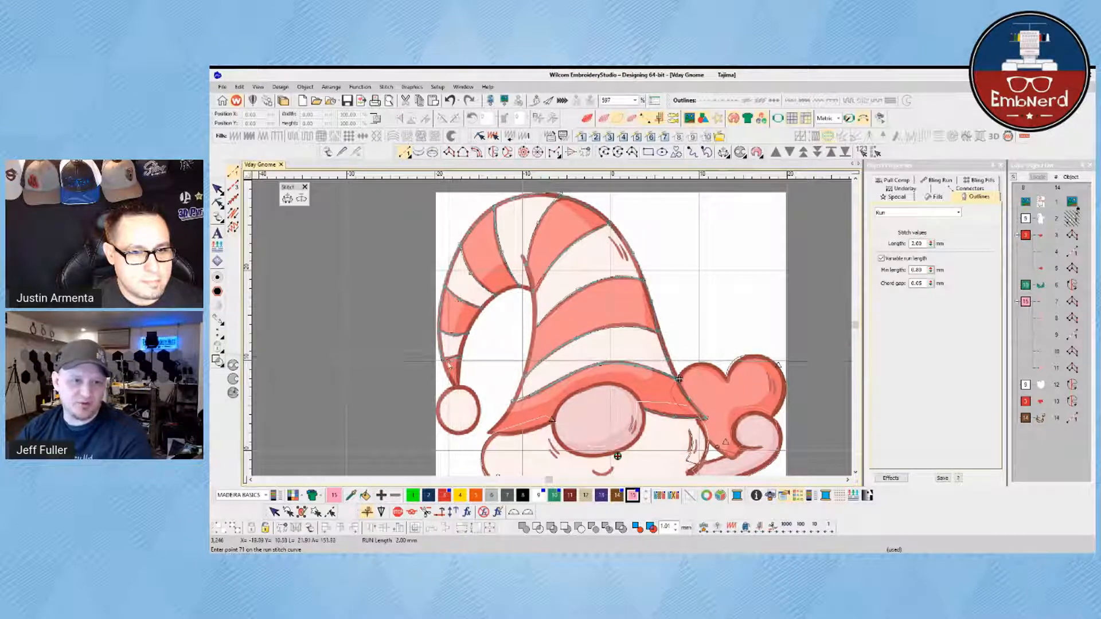
{"action": "left_click", "coordinate": [443, 363]}
{"action": "left_click", "coordinate": [448, 373]}
{"action": "left_click", "coordinate": [457, 388]}
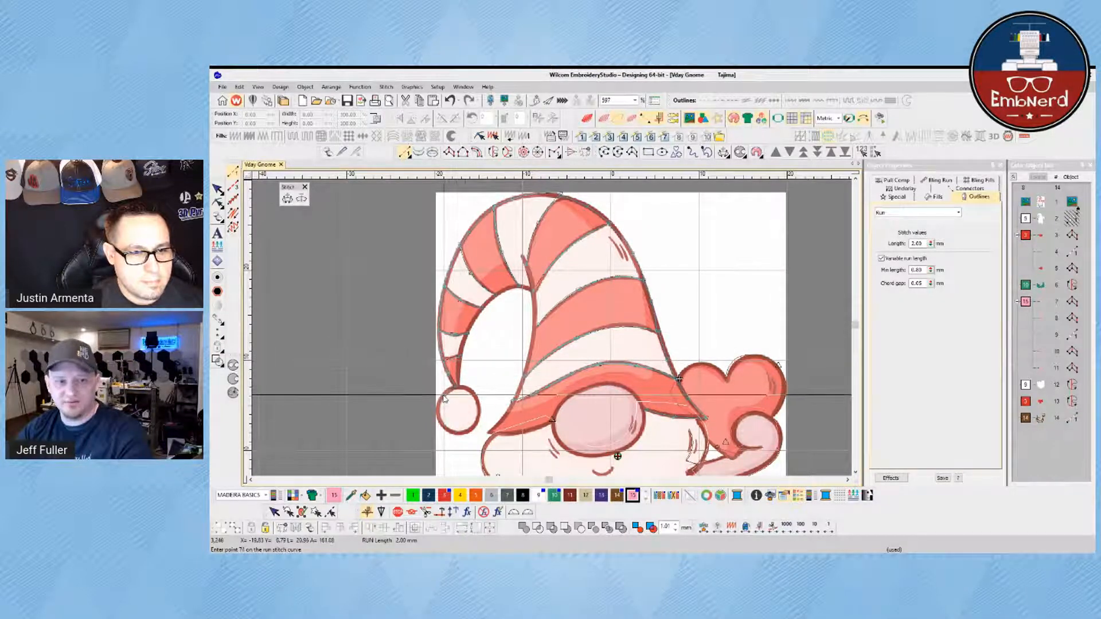
Step: Trace the run all the way around the pompom and back to the hat's hanging tip
{"action": "left_click", "coordinate": [439, 414]}
{"action": "left_click", "coordinate": [449, 430]}
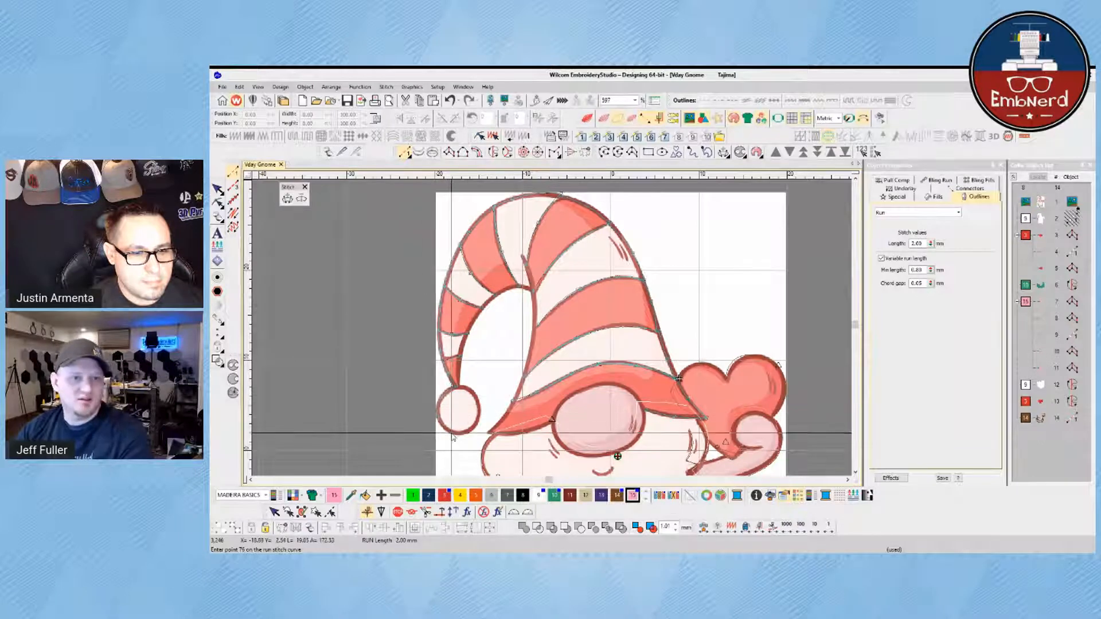
{"action": "left_click", "coordinate": [473, 432]}
{"action": "left_click", "coordinate": [478, 399]}
{"action": "left_click", "coordinate": [472, 390]}
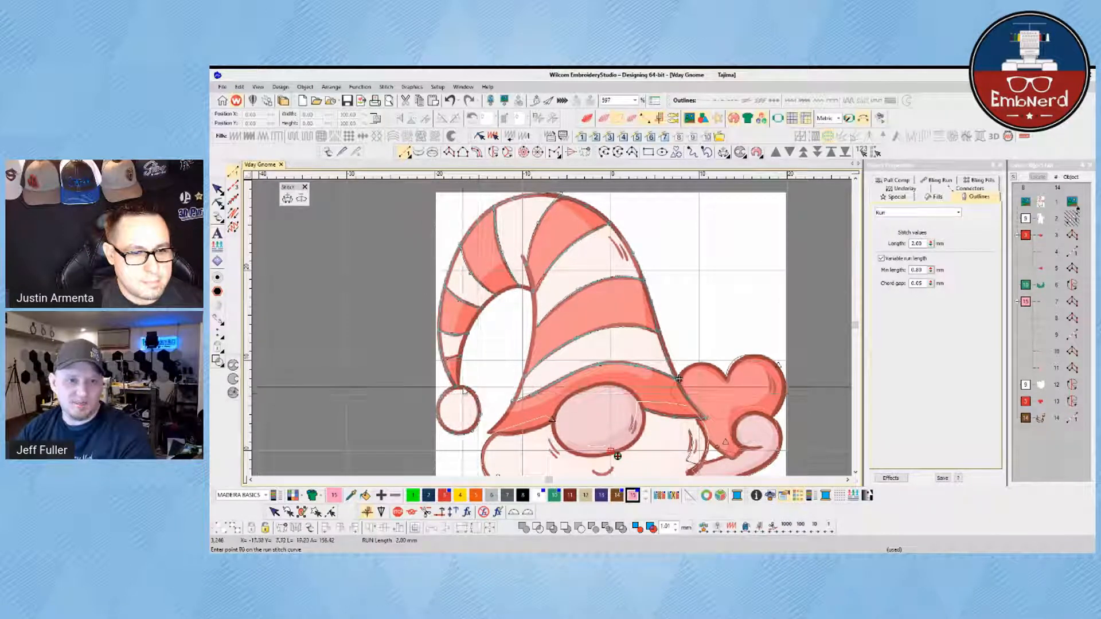
{"action": "left_click", "coordinate": [464, 388]}
{"action": "left_click", "coordinate": [466, 388]}
{"action": "left_click", "coordinate": [460, 386]}
Step: Trace the inner curve of the drooping hat from the pompom up to the fold
{"action": "left_click", "coordinate": [460, 361]}
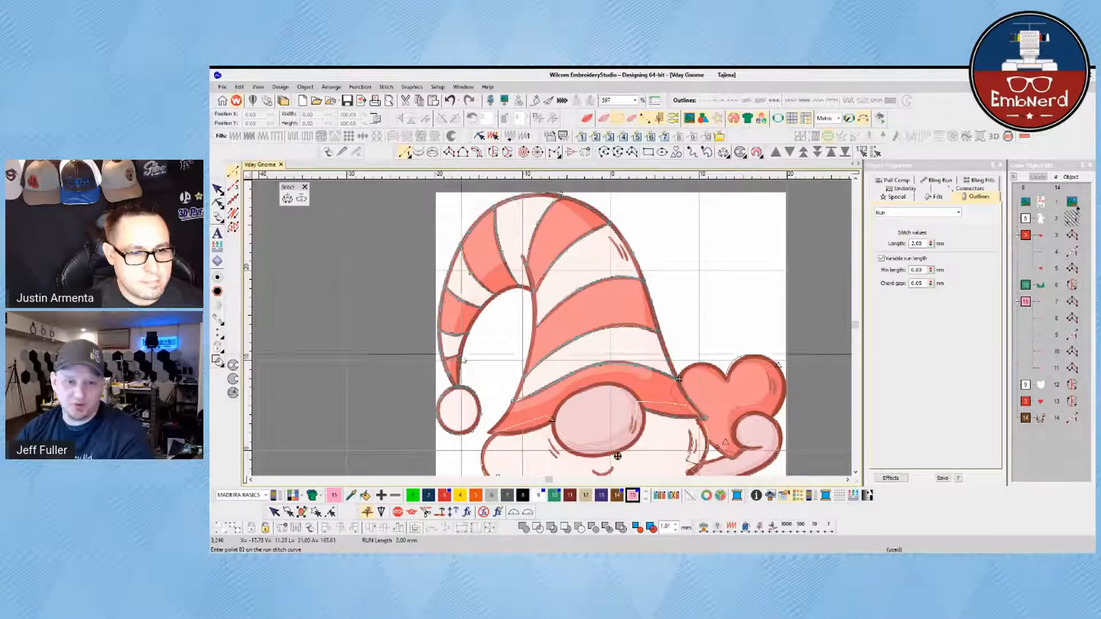
{"action": "left_click", "coordinate": [478, 315]}
{"action": "left_click", "coordinate": [499, 294]}
{"action": "left_click", "coordinate": [521, 287]}
{"action": "left_click", "coordinate": [534, 291]}
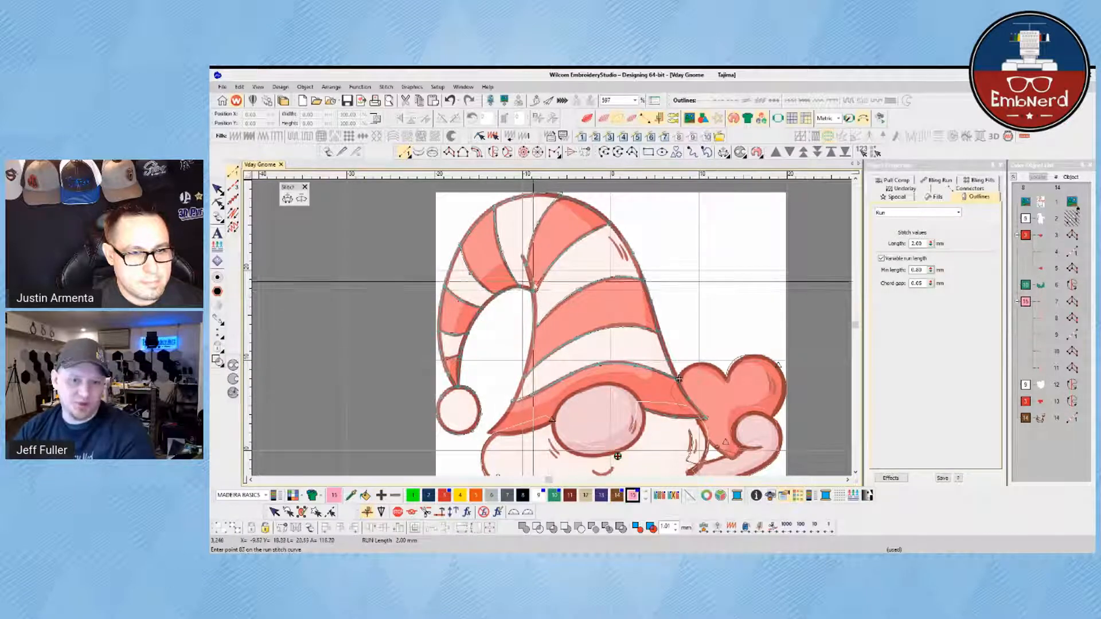
Step: Trace the fold crease up and back, and follow the hat's inner side down to the brim's tip opposite the heart
{"action": "left_click", "coordinate": [531, 279]}
{"action": "left_click", "coordinate": [523, 254]}
{"action": "left_click", "coordinate": [531, 281]}
{"action": "left_click", "coordinate": [535, 319]}
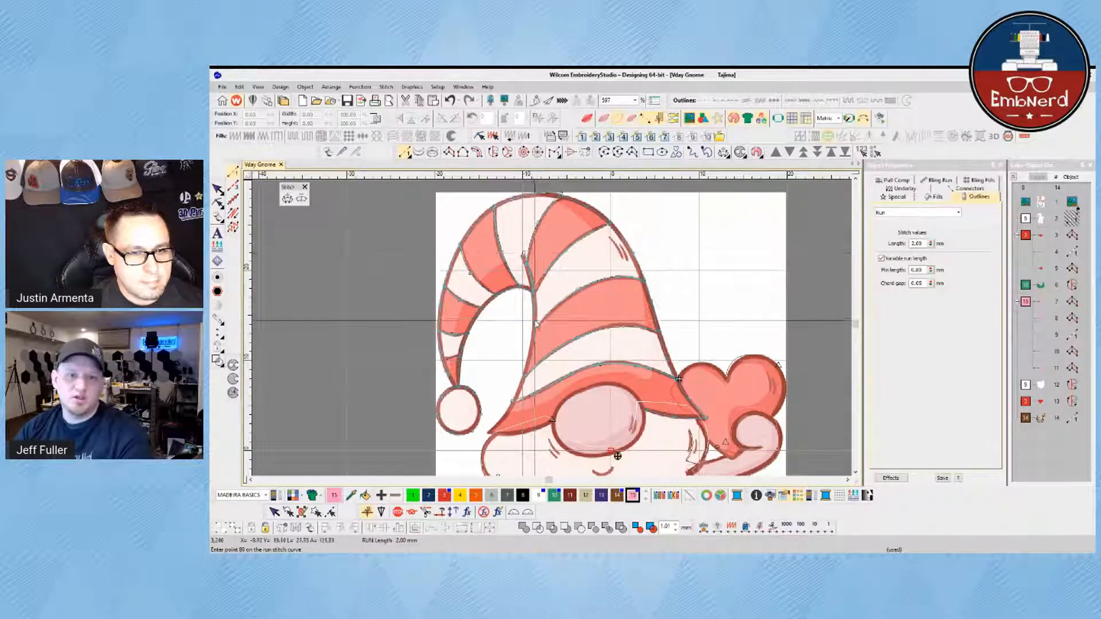
{"action": "left_click", "coordinate": [525, 372]}
{"action": "left_click", "coordinate": [513, 402]}
{"action": "left_click", "coordinate": [487, 433]}
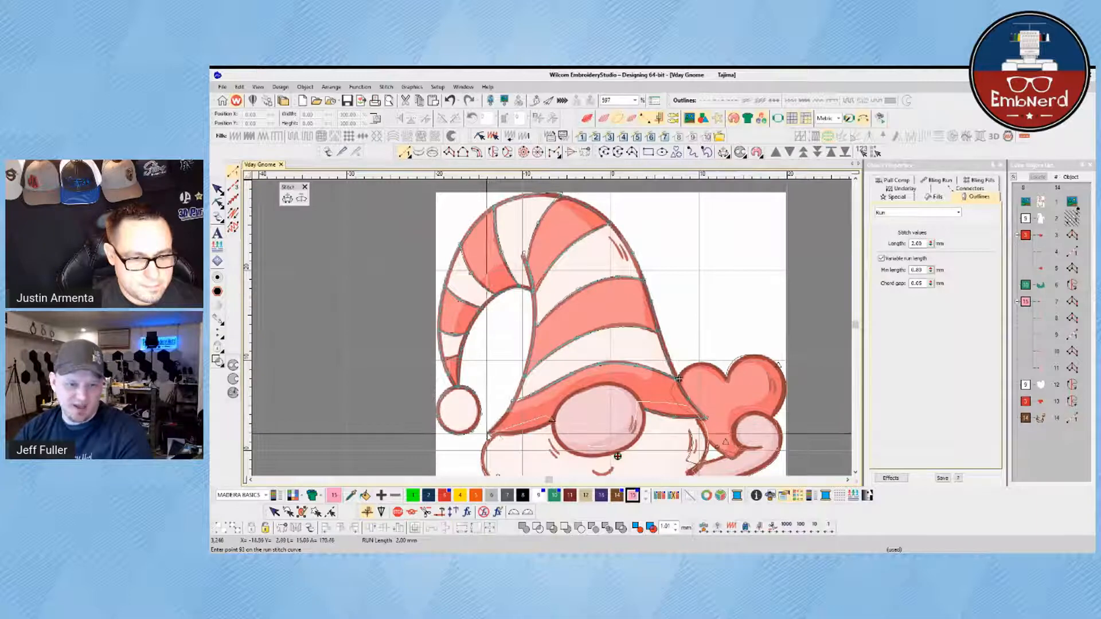
Step: Continue the run along the brim's lower edge to the nose and over the nose's upper curve to its side facing the heart
{"action": "left_click", "coordinate": [515, 434]}
{"action": "left_click", "coordinate": [553, 423]}
{"action": "left_click", "coordinate": [559, 407]}
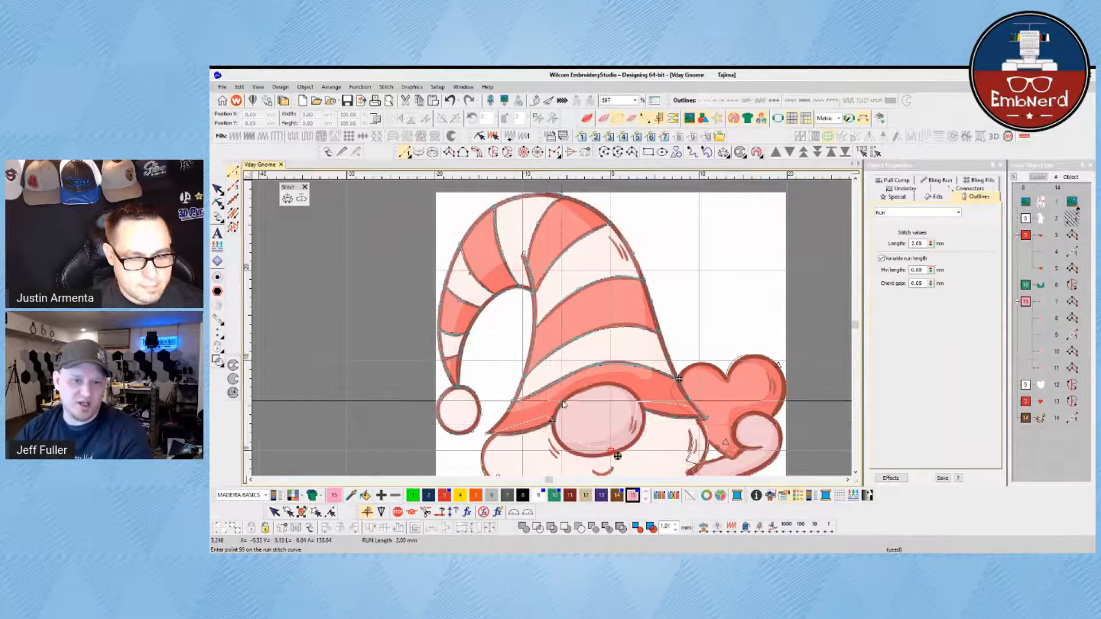
{"action": "left_click", "coordinate": [591, 386]}
{"action": "left_click", "coordinate": [625, 389]}
{"action": "left_click", "coordinate": [643, 408]}
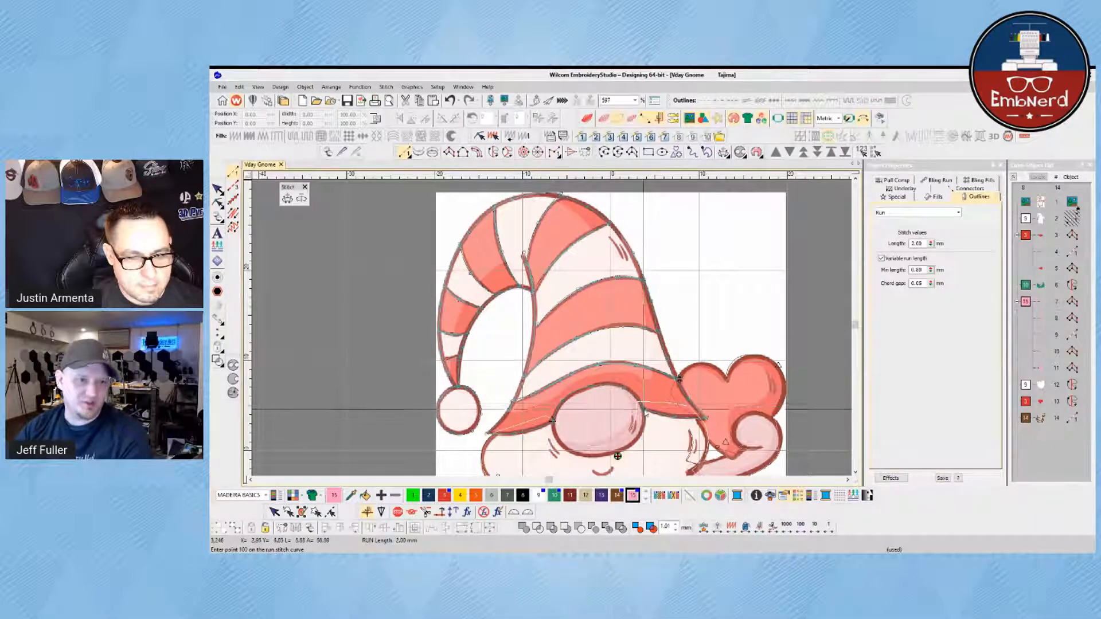
Step: Trace down the nose's side facing the heart, including its shading marks, and continue along the lower edge toward the mouth
{"action": "left_click", "coordinate": [644, 414]}
{"action": "left_click", "coordinate": [644, 425]}
{"action": "left_click", "coordinate": [639, 437]}
{"action": "left_click", "coordinate": [635, 442]}
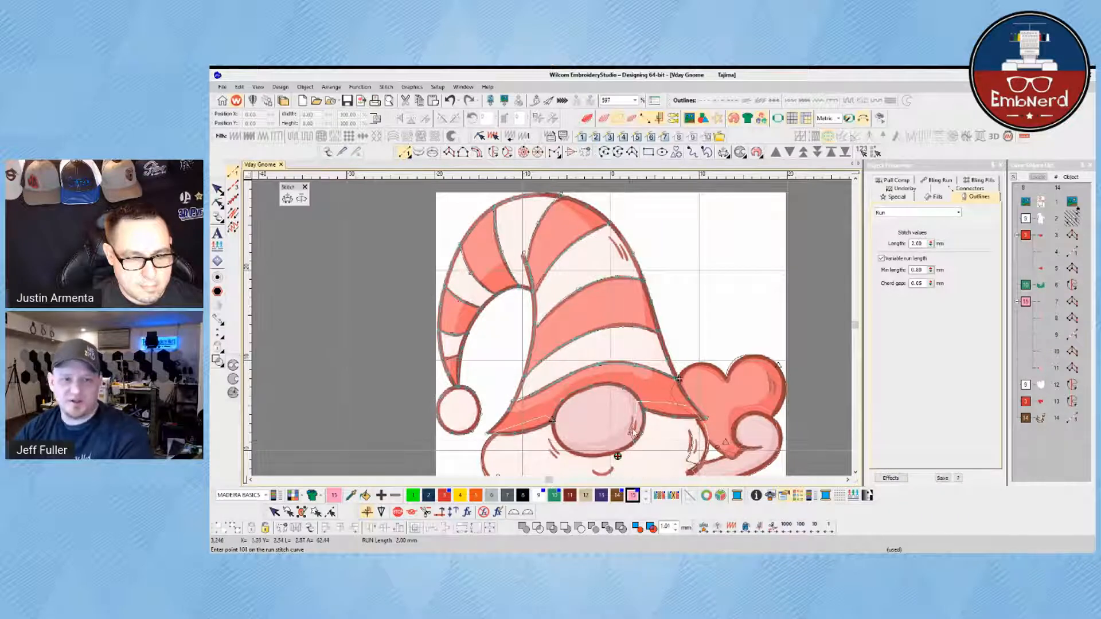
{"action": "left_click", "coordinate": [632, 446]}
{"action": "left_click", "coordinate": [627, 450]}
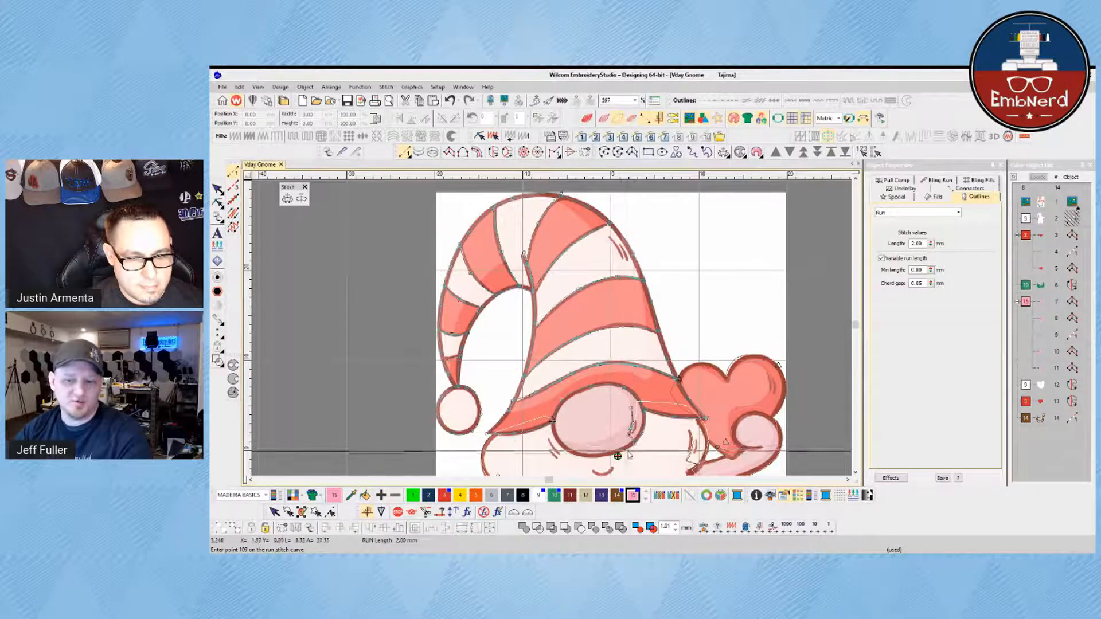
{"action": "left_click", "coordinate": [623, 453]}
{"action": "left_click", "coordinate": [619, 454]}
{"action": "left_click", "coordinate": [613, 458]}
{"action": "left_click", "coordinate": [608, 461]}
Step: Carry the run down from the nose and trace the curve of the smile across and back
{"action": "left_click", "coordinate": [573, 393]}
{"action": "left_click", "coordinate": [566, 392]}
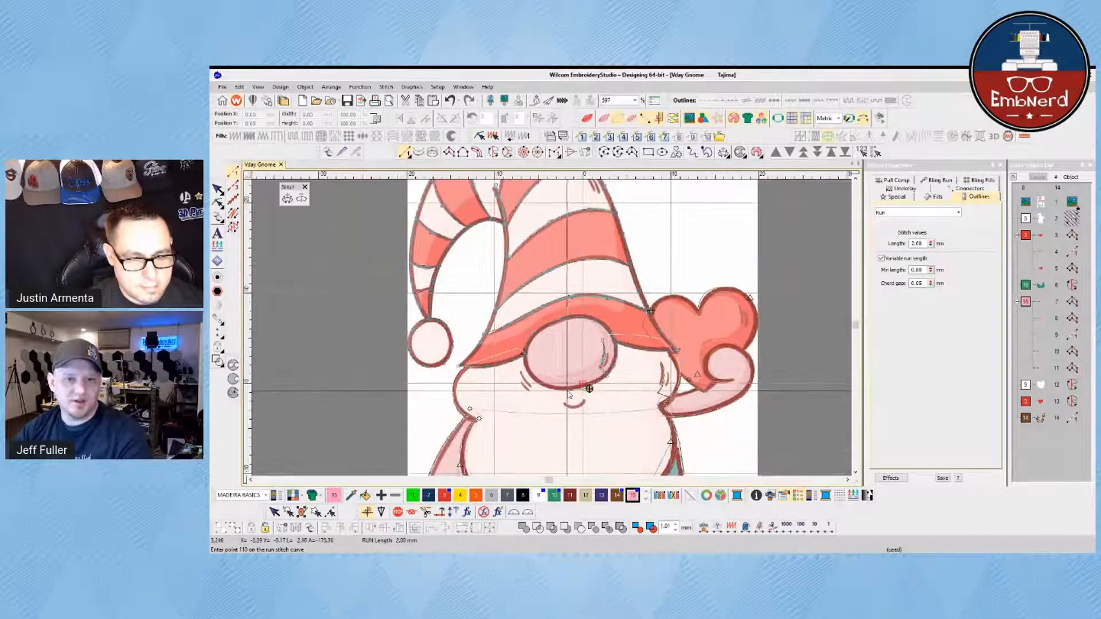
{"action": "left_click", "coordinate": [560, 392]}
{"action": "left_click", "coordinate": [558, 403]}
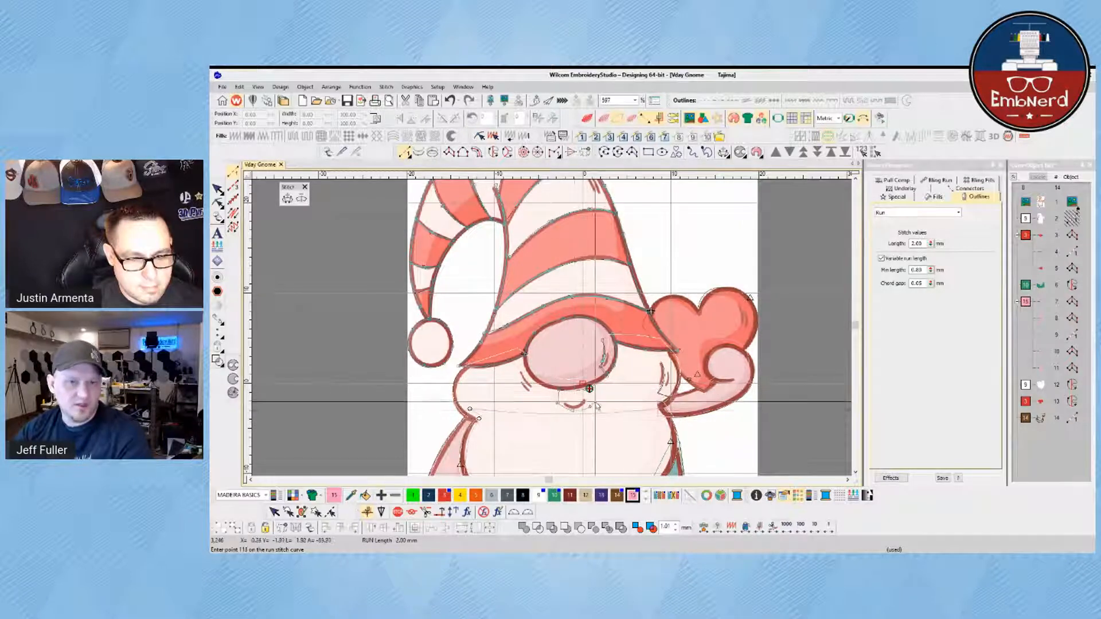
{"action": "left_click", "coordinate": [564, 407]}
{"action": "left_click", "coordinate": [575, 408]}
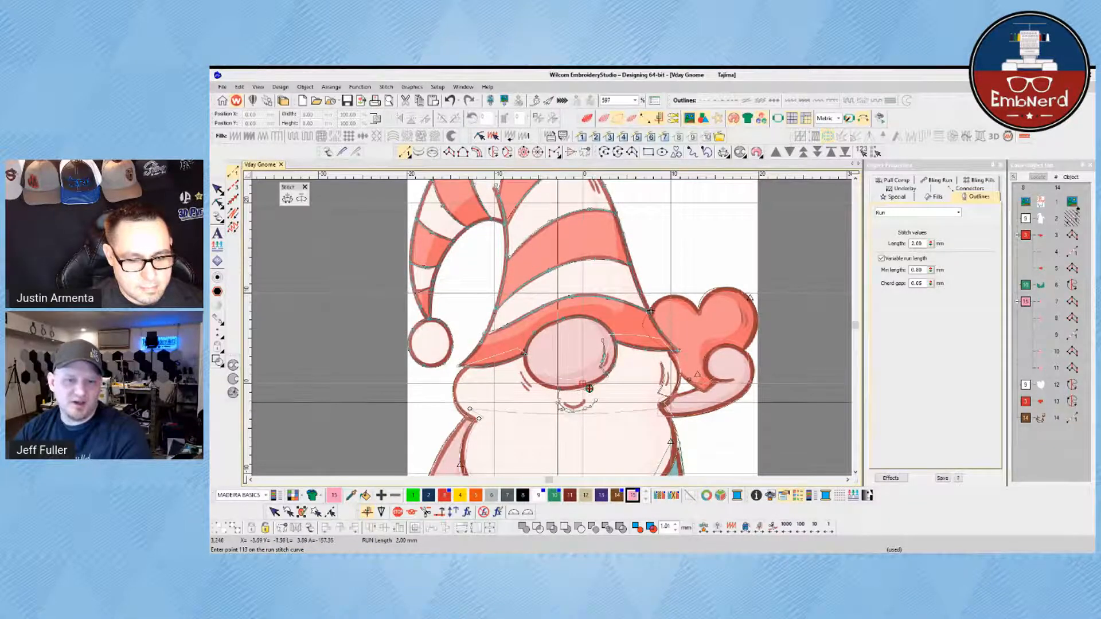
{"action": "left_click", "coordinate": [584, 405]}
{"action": "left_click", "coordinate": [564, 406]}
Step: Return the run to the nose's lower edge and trace the cheek marks on the side opposite the heart
{"action": "left_click", "coordinate": [559, 391]}
{"action": "left_click", "coordinate": [545, 390]}
{"action": "left_click", "coordinate": [534, 384]}
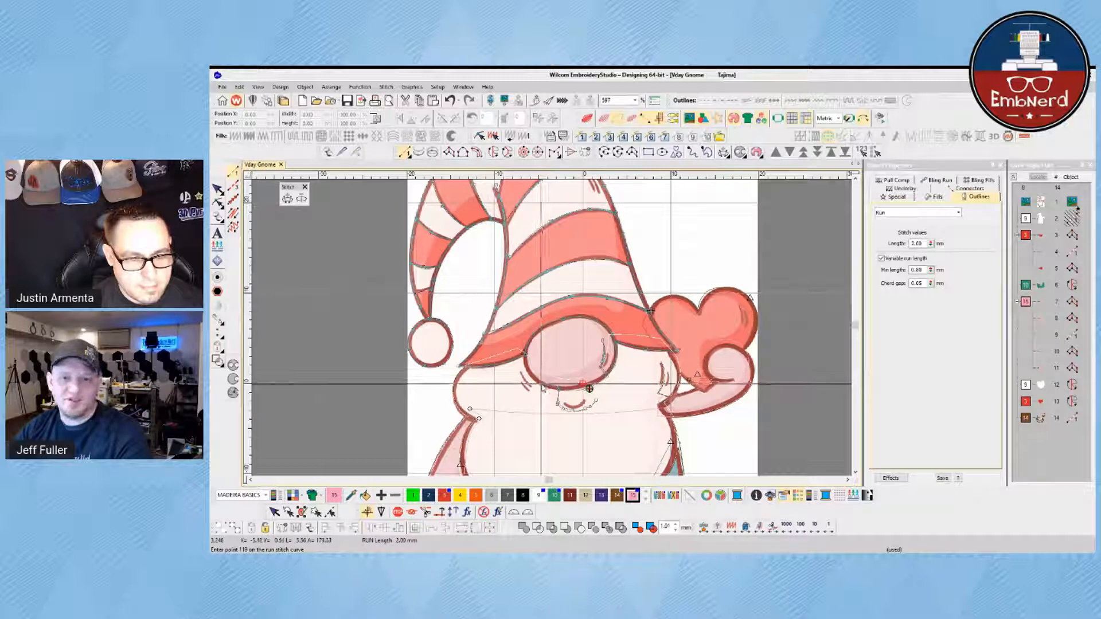
{"action": "left_click", "coordinate": [529, 391]}
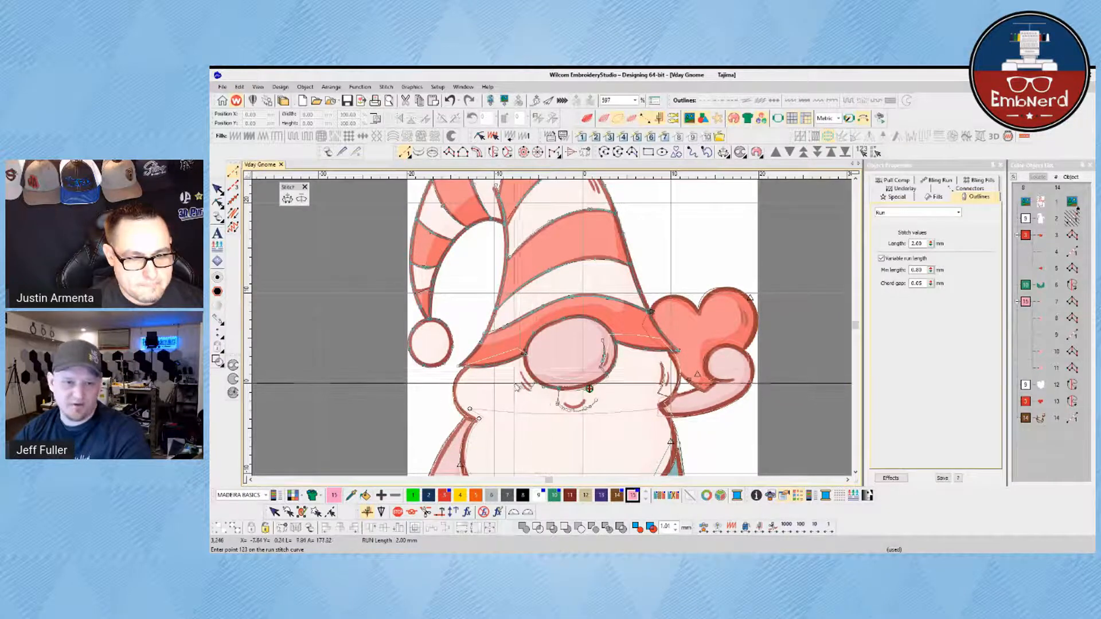
{"action": "left_click", "coordinate": [520, 386]}
{"action": "left_click", "coordinate": [510, 377]}
{"action": "left_click", "coordinate": [520, 388]}
{"action": "left_click", "coordinate": [530, 391]}
{"action": "left_click", "coordinate": [534, 381]}
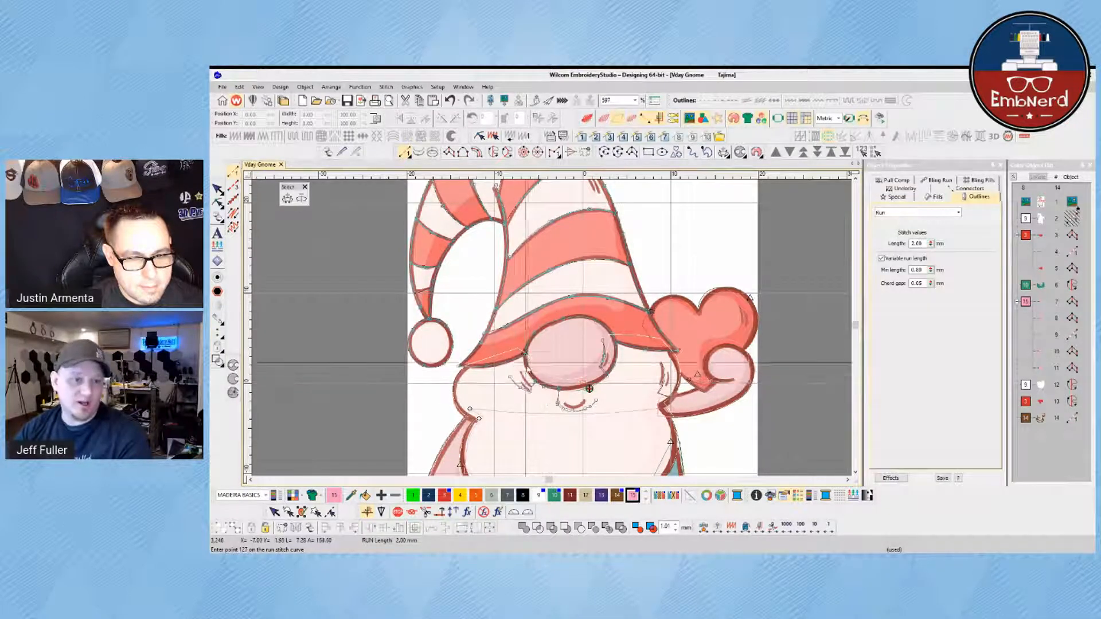
Step: Trace the run all the way around the nose outline, back to its side opposite the heart
{"action": "left_click", "coordinate": [525, 357]}
{"action": "left_click", "coordinate": [536, 331]}
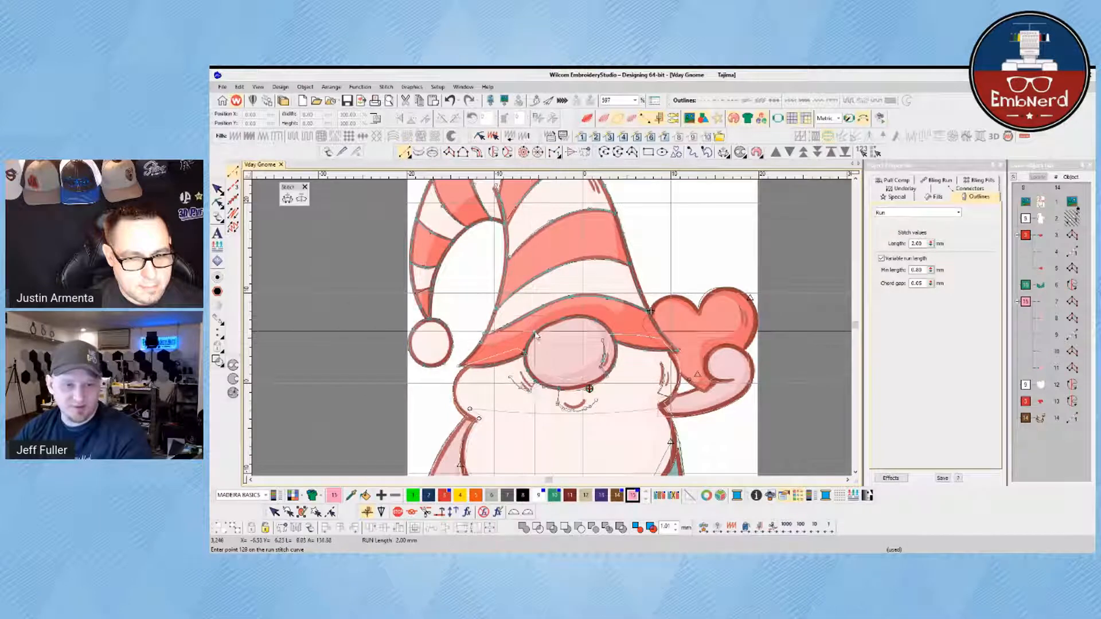
{"action": "left_click", "coordinate": [594, 320]}
{"action": "left_click", "coordinate": [612, 339]}
{"action": "left_click", "coordinate": [615, 366]}
{"action": "left_click", "coordinate": [607, 375]}
{"action": "left_click", "coordinate": [588, 388]}
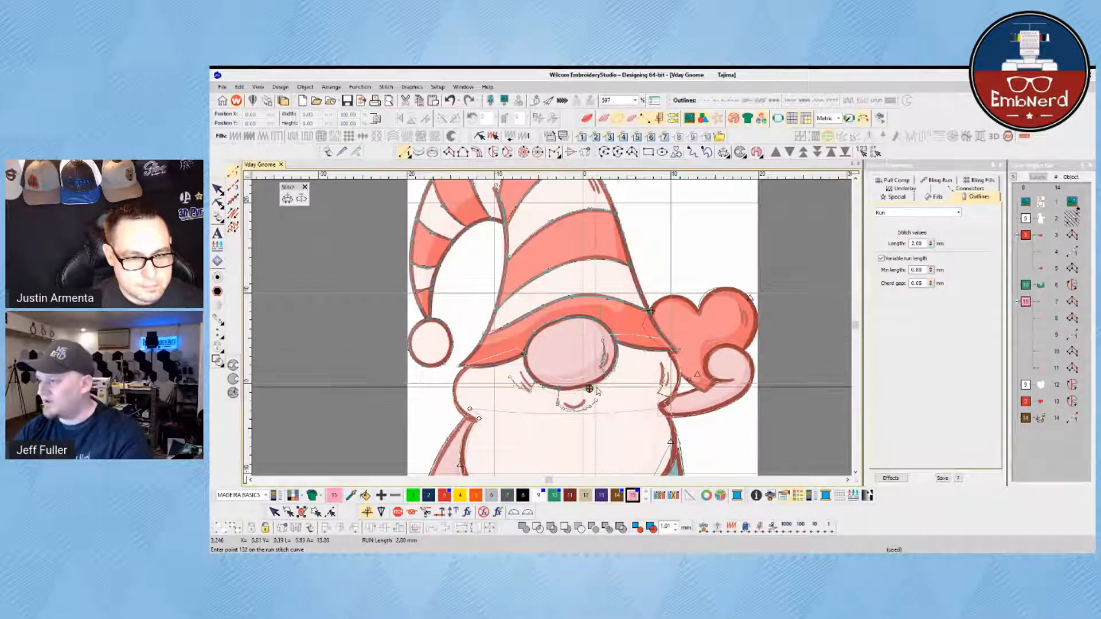
{"action": "left_click", "coordinate": [559, 390]}
{"action": "left_click", "coordinate": [534, 378]}
{"action": "left_click", "coordinate": [524, 352]}
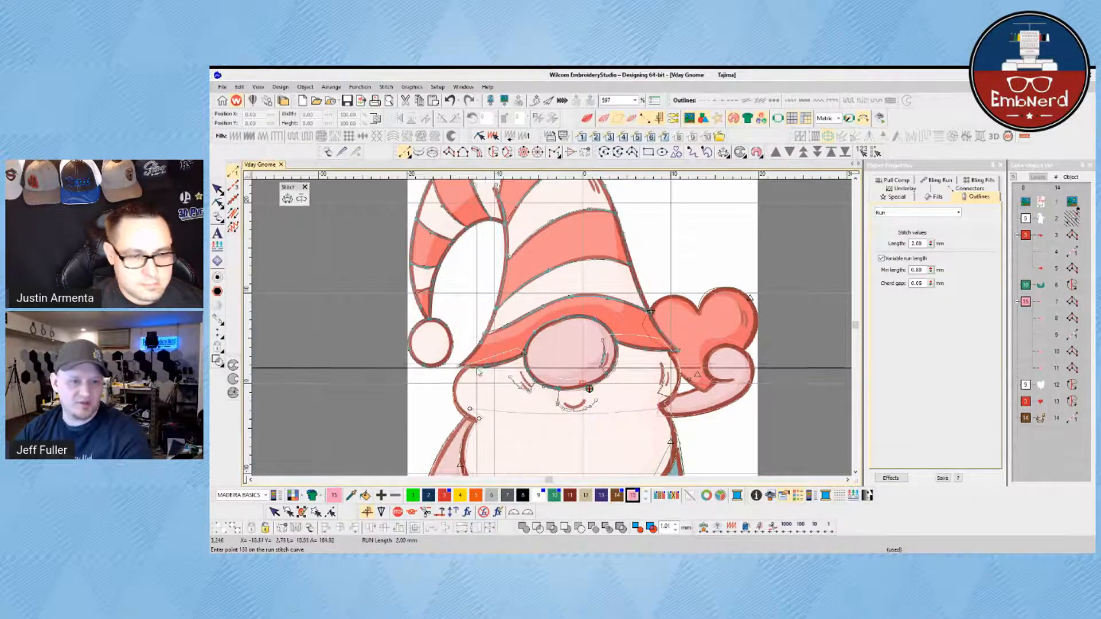
Step: Trace from the nose out to the brim's tip opposite the heart and up the hat's inner side to the fold
{"action": "left_click", "coordinate": [477, 368]}
{"action": "left_click", "coordinate": [460, 366]}
{"action": "left_click", "coordinate": [481, 344]}
{"action": "left_click", "coordinate": [487, 330]}
{"action": "left_click", "coordinate": [497, 307]}
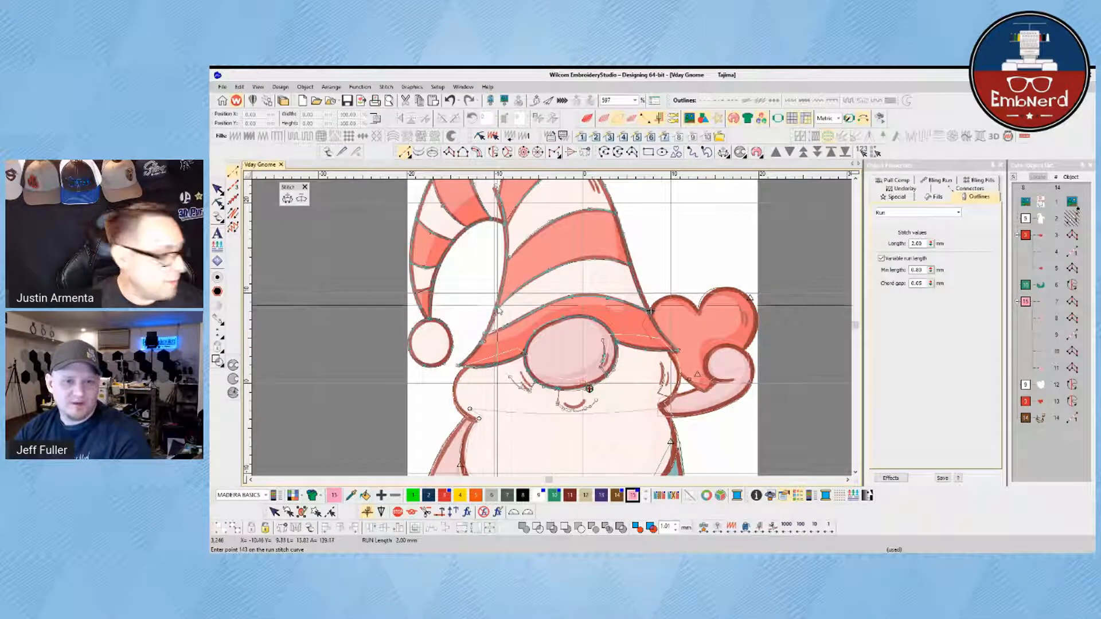
{"action": "left_click", "coordinate": [508, 254]}
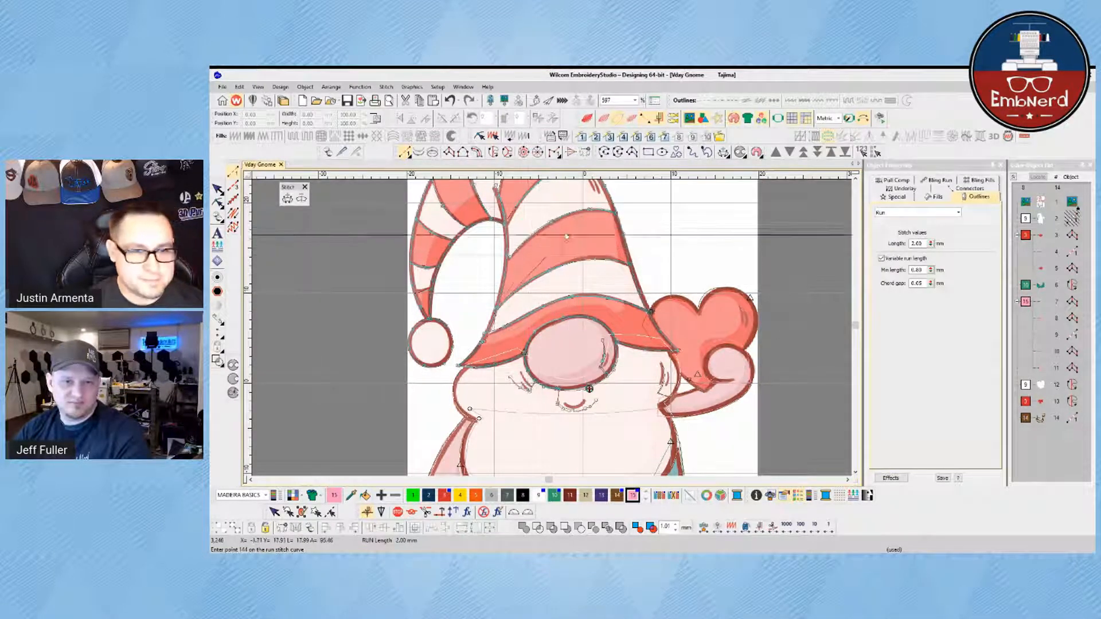
{"action": "left_click", "coordinate": [506, 223]}
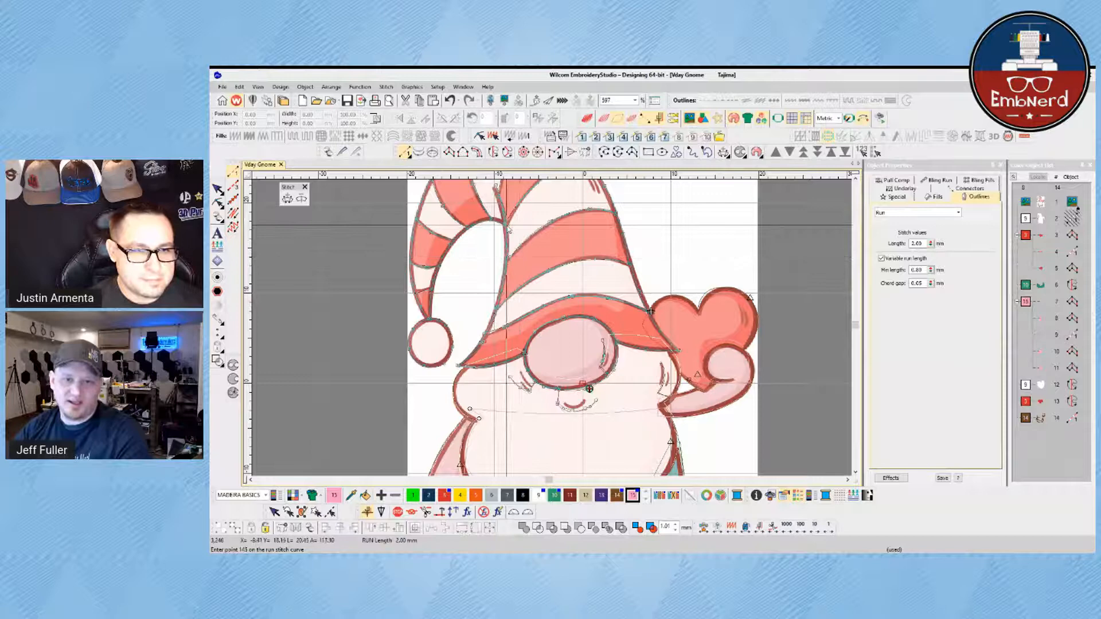
Step: Retrace the inner curve of the drooping hat from the fold down to the pompom, replacing the misplaced point
{"action": "left_click", "coordinate": [488, 221]}
{"action": "left_click", "coordinate": [467, 227]}
{"action": "left_click", "coordinate": [453, 241]}
{"action": "left_click", "coordinate": [440, 265]}
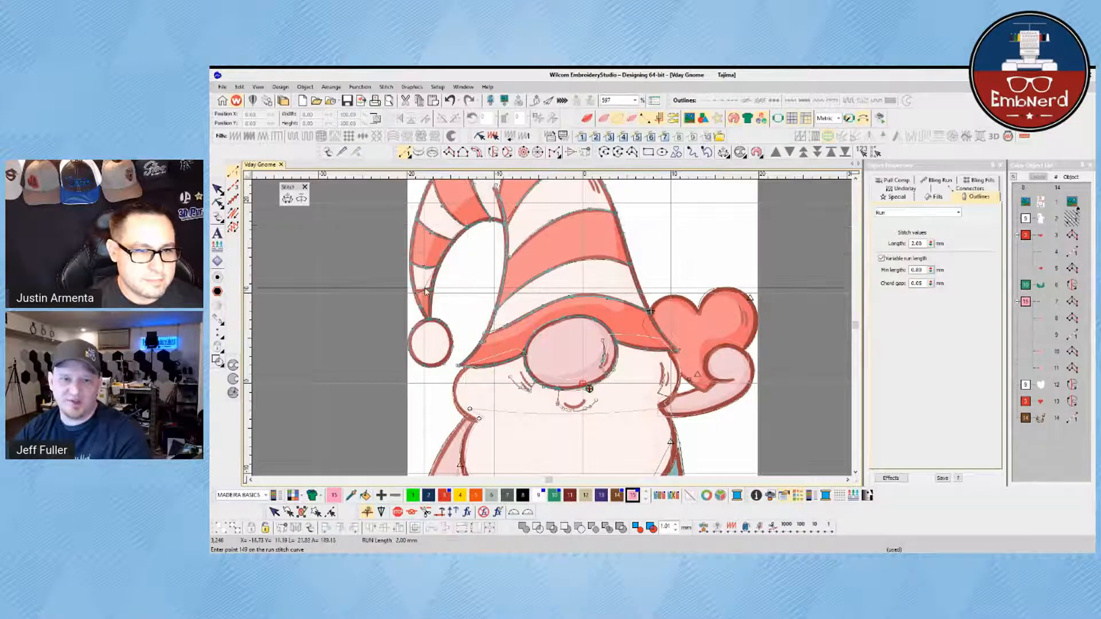
{"action": "key", "text": "BackSpace"}
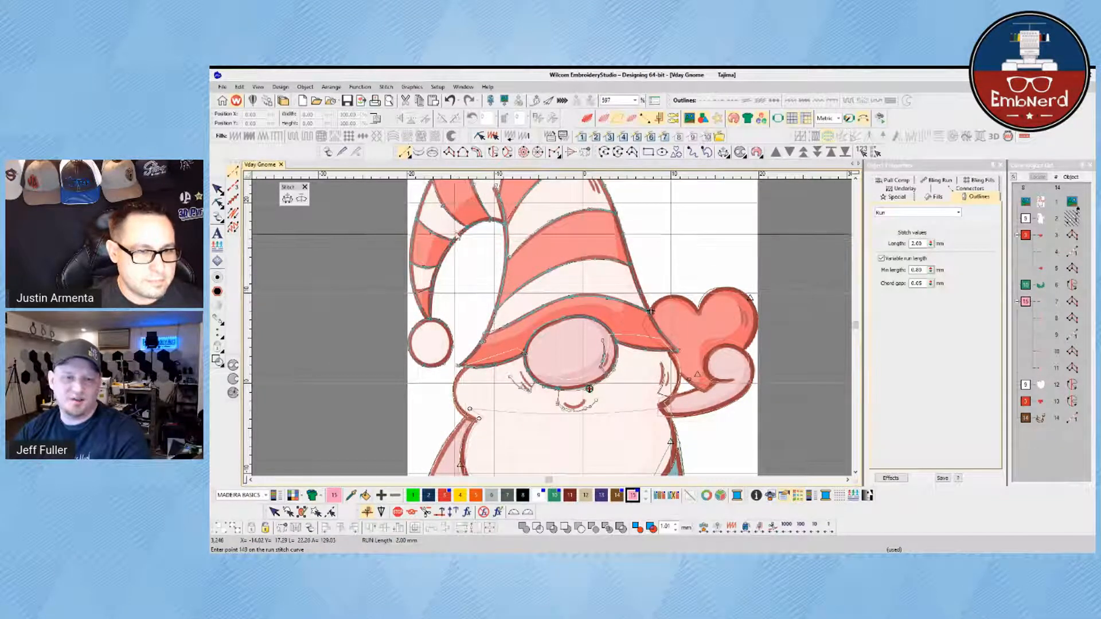
{"action": "left_click", "coordinate": [454, 242]}
{"action": "right_click", "coordinate": [435, 274]}
{"action": "left_click", "coordinate": [428, 319]}
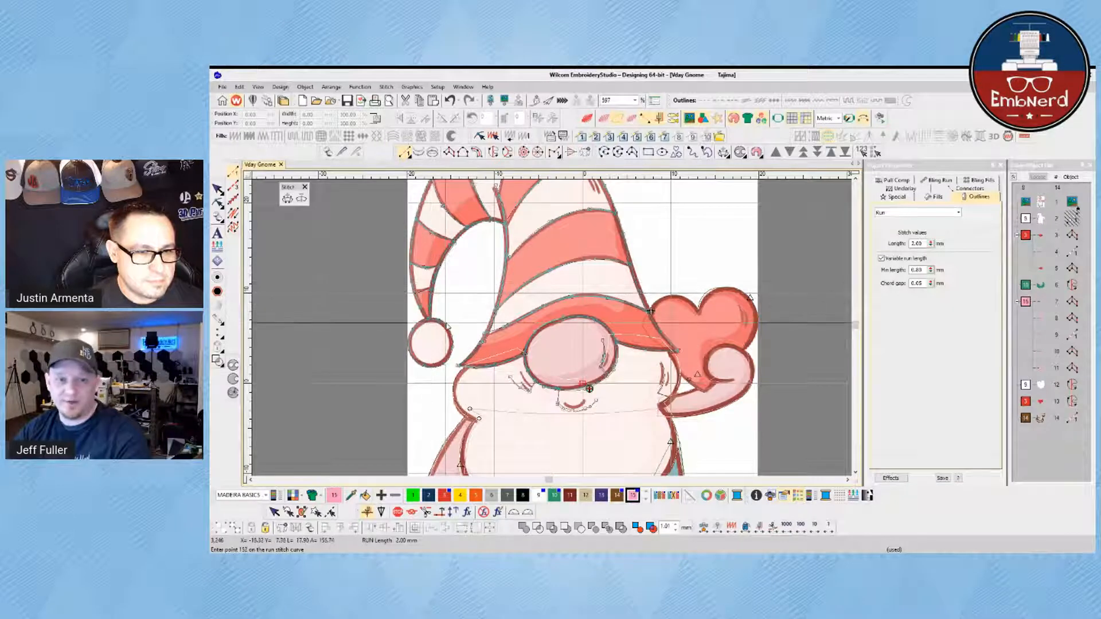
Step: Trace a second pass around the pompom and back to the hat's hanging tip
{"action": "right_click", "coordinate": [446, 323]}
{"action": "right_click", "coordinate": [452, 345]}
{"action": "right_click", "coordinate": [444, 364]}
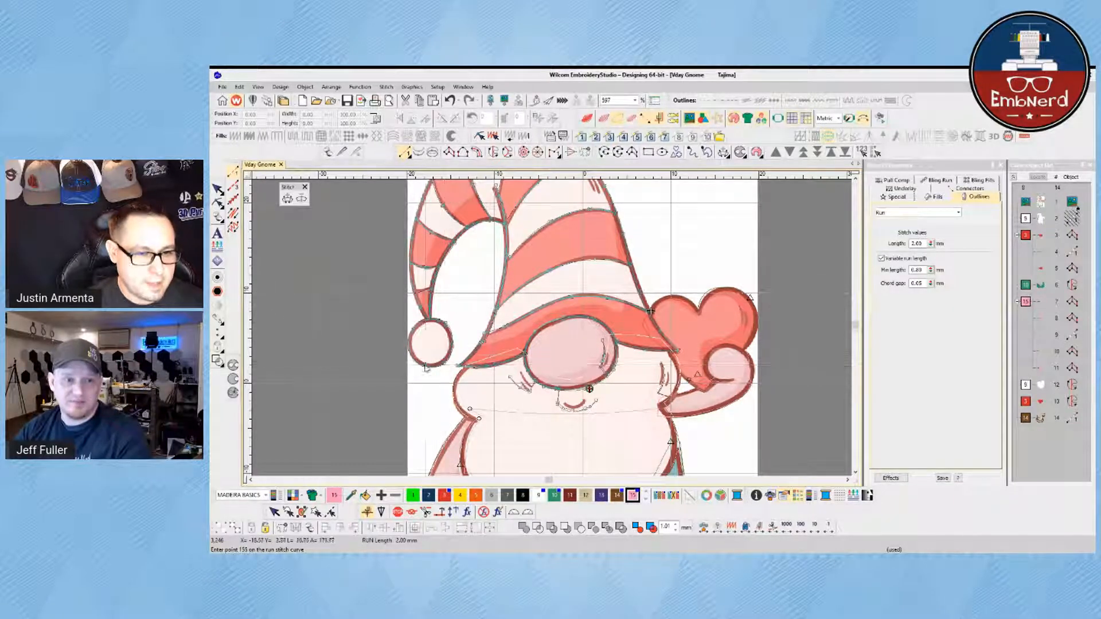
{"action": "right_click", "coordinate": [426, 366]}
{"action": "right_click", "coordinate": [409, 350]}
{"action": "right_click", "coordinate": [415, 328]}
{"action": "left_click", "coordinate": [429, 319]}
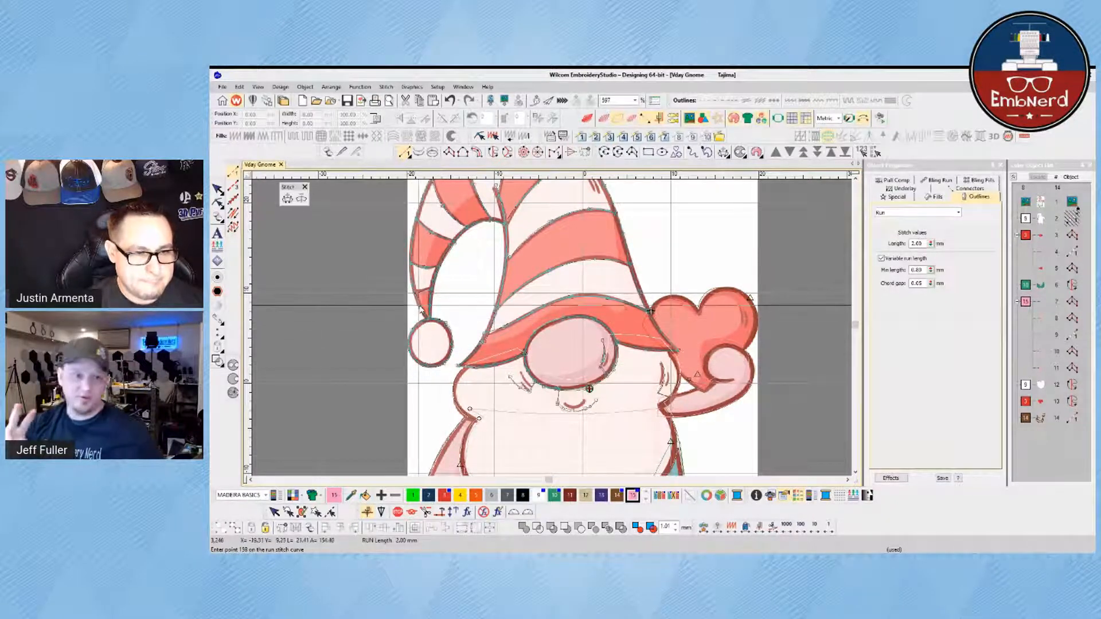
Step: Retrace the drooping hat's outer edge from the pompom up and over to the hat's crown
{"action": "right_click", "coordinate": [419, 305]}
{"action": "right_click", "coordinate": [411, 272]}
{"action": "right_click", "coordinate": [416, 218]}
{"action": "mouse_move", "coordinate": [416, 218]}
{"action": "left_mouse_down"}
{"action": "mouse_move", "coordinate": [475, 285]}
{"action": "mouse_move", "coordinate": [468, 351]}
{"action": "left_mouse_up"}
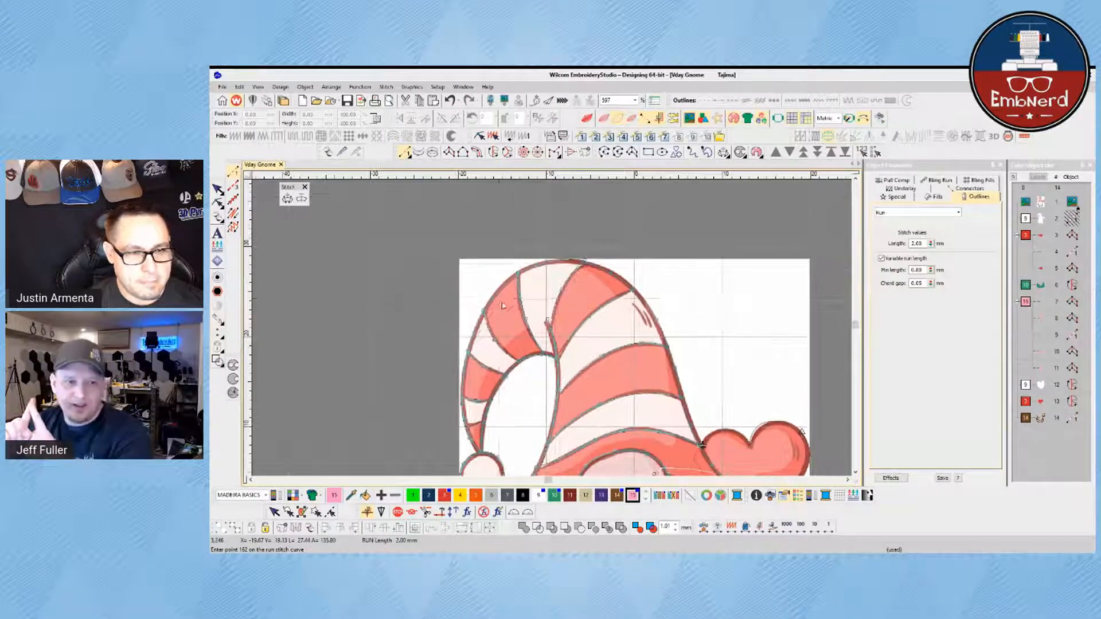
{"action": "right_click", "coordinate": [493, 298]}
{"action": "right_click", "coordinate": [518, 274]}
{"action": "right_click", "coordinate": [558, 260]}
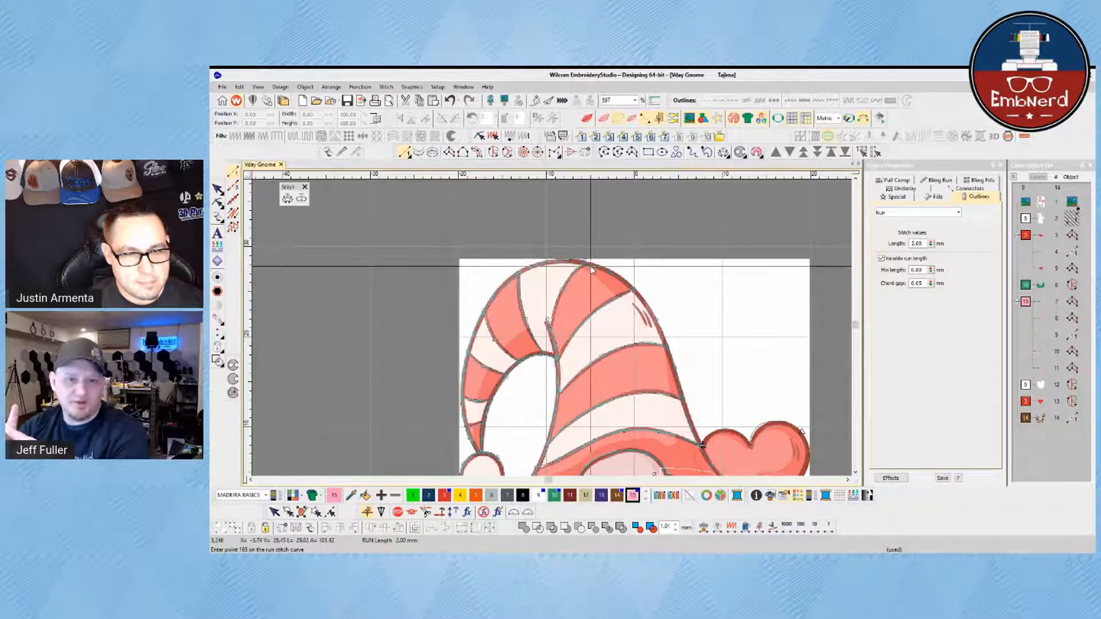
Step: Retrace the hat's outer edge from the crown down the heart side to the brim beside the heart
{"action": "right_click", "coordinate": [631, 288]}
{"action": "right_click", "coordinate": [658, 323]}
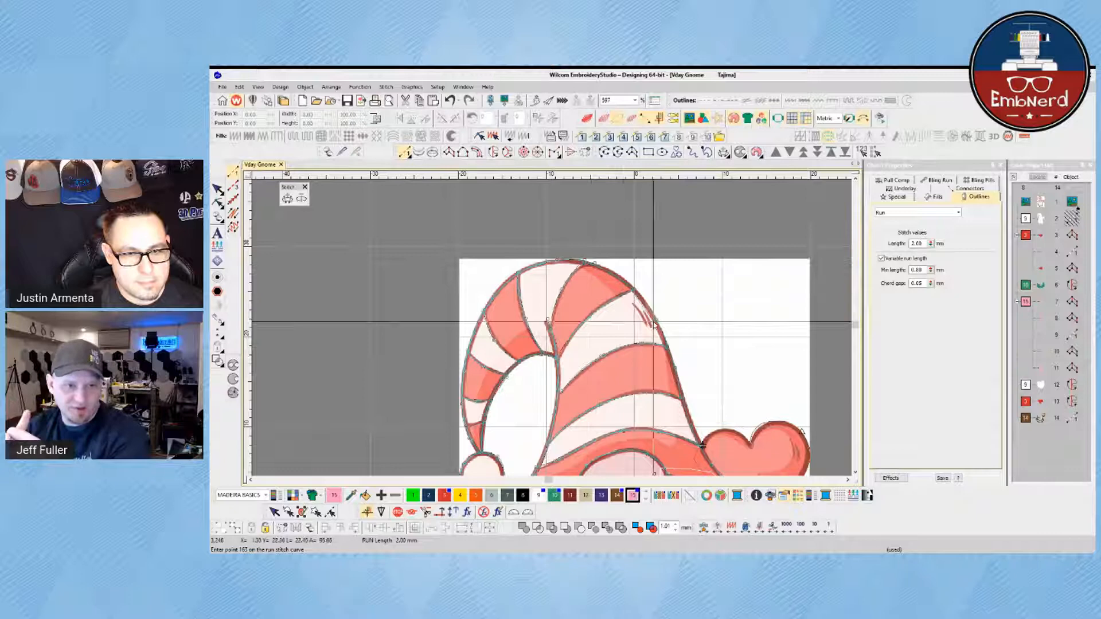
{"action": "right_click", "coordinate": [674, 361]}
{"action": "left_click_drag", "start_coordinate": [674, 361], "coordinate": [515, 217]}
{"action": "right_click", "coordinate": [525, 269]}
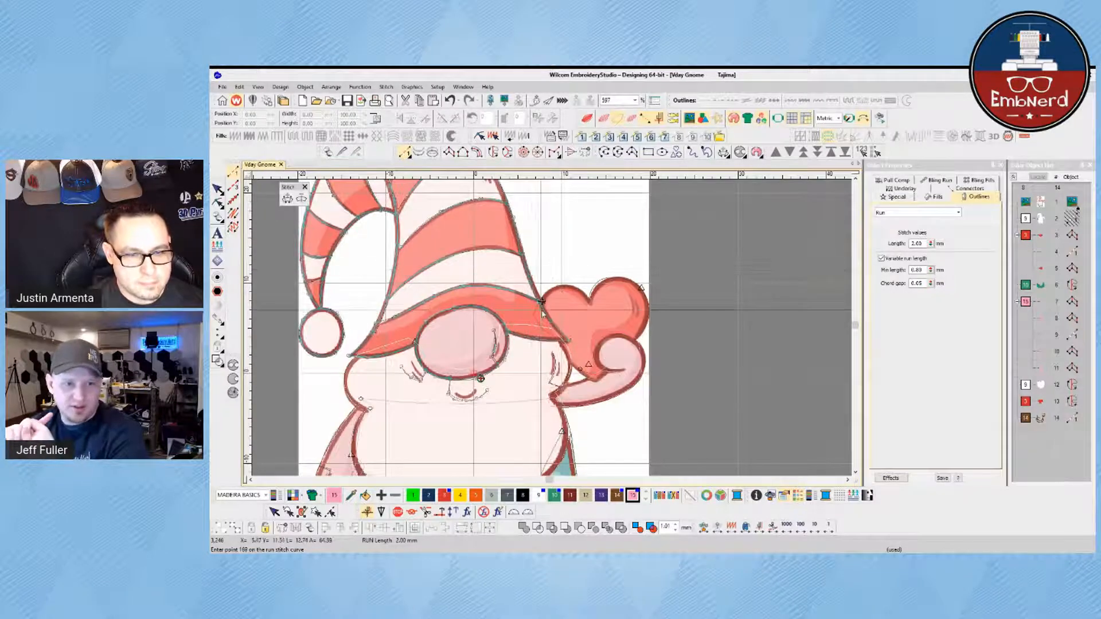
{"action": "right_click", "coordinate": [541, 313]}
{"action": "right_click", "coordinate": [554, 326]}
Step: Round the brim's tip beside the heart, trace back along its lower edge toward the nose, and finish the run
{"action": "left_click", "coordinate": [568, 340]}
{"action": "right_click", "coordinate": [543, 340]}
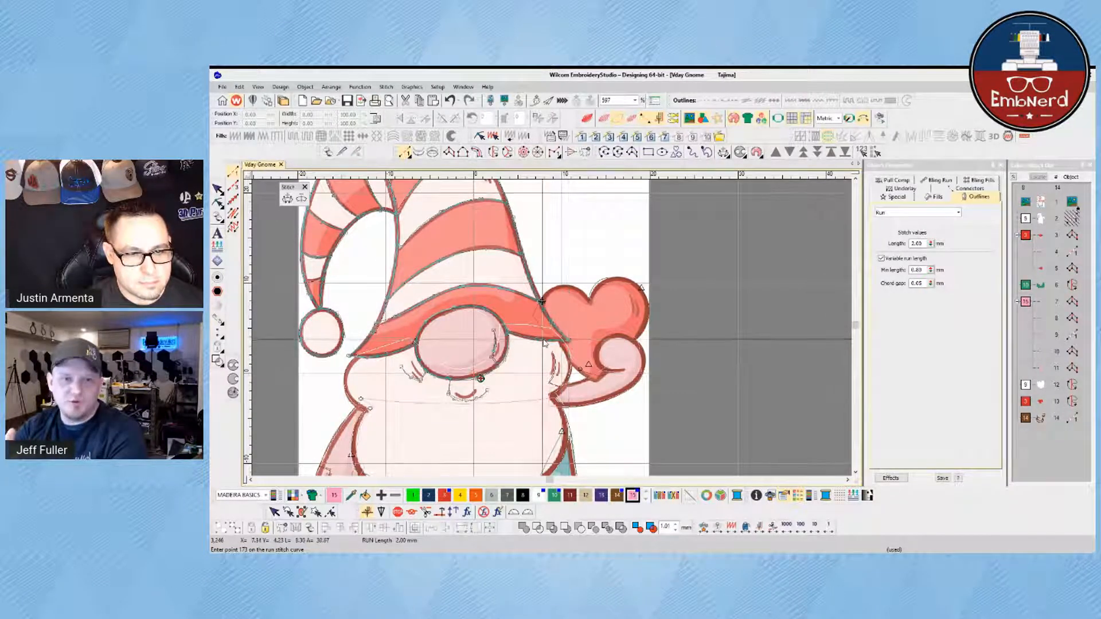
{"action": "key", "text": "Return"}
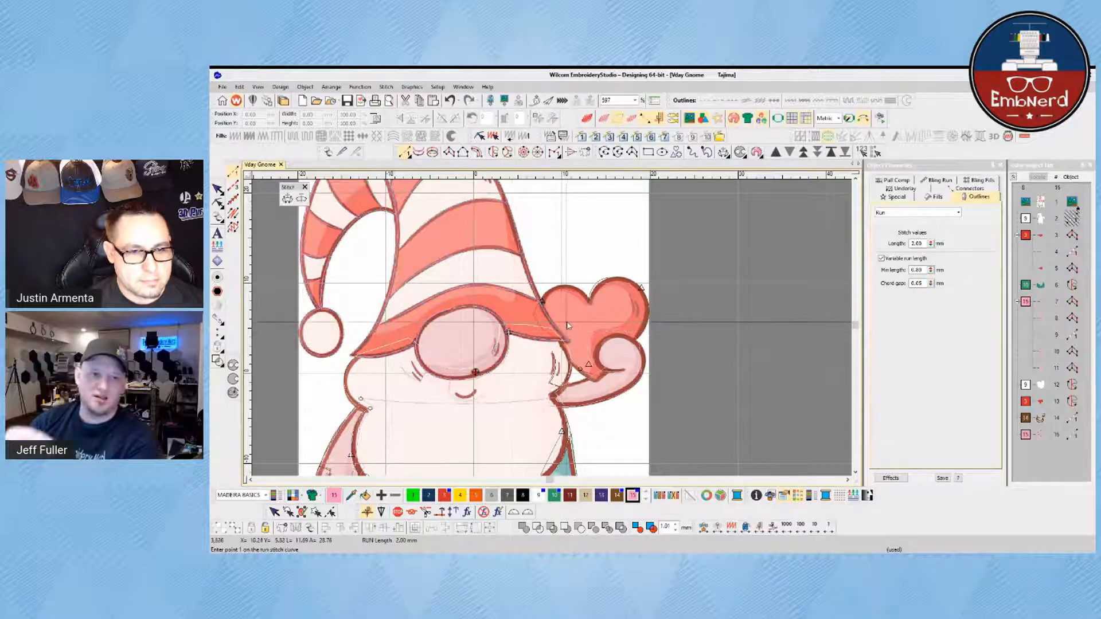
{"action": "key", "text": "Escape"}
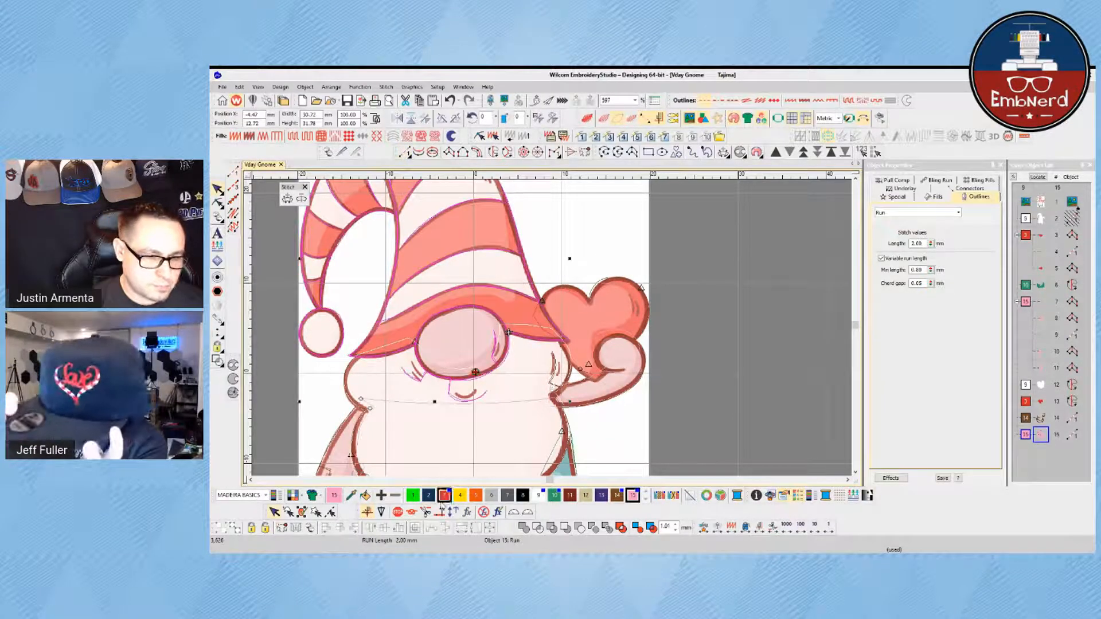
Step: Switch to the JA Digitizing stock designs page in the browser and examine the Heart of Hearts design's digital preview and stitched photo
{"action": "left_click", "coordinate": [741, 370]}
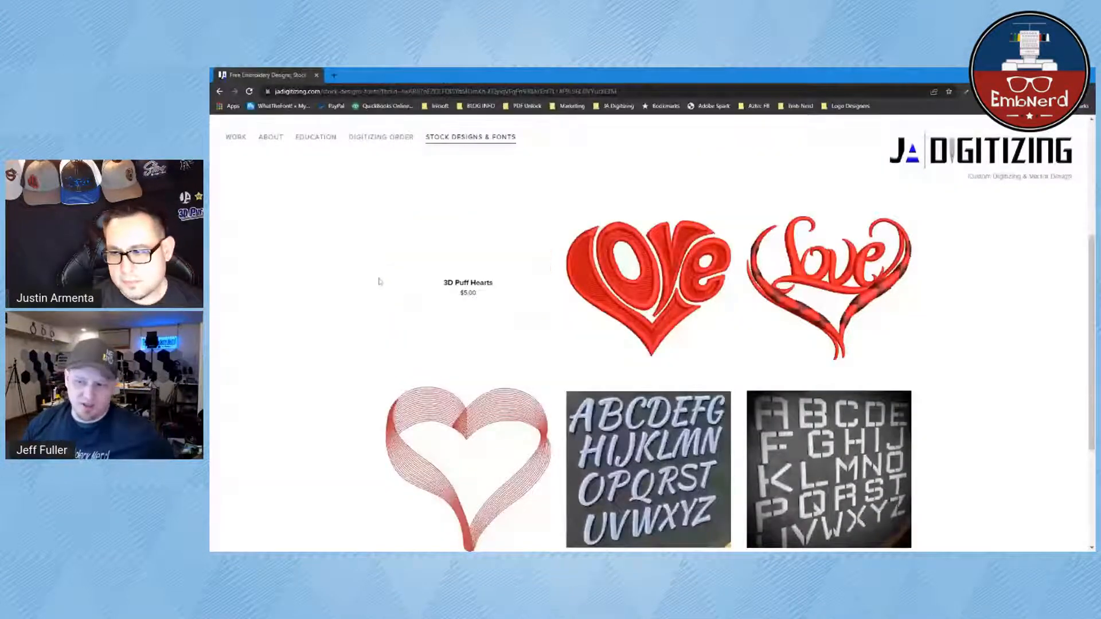
{"action": "scroll", "coordinate": [573, 269], "scroll_direction": "up", "scroll_amount": 2}
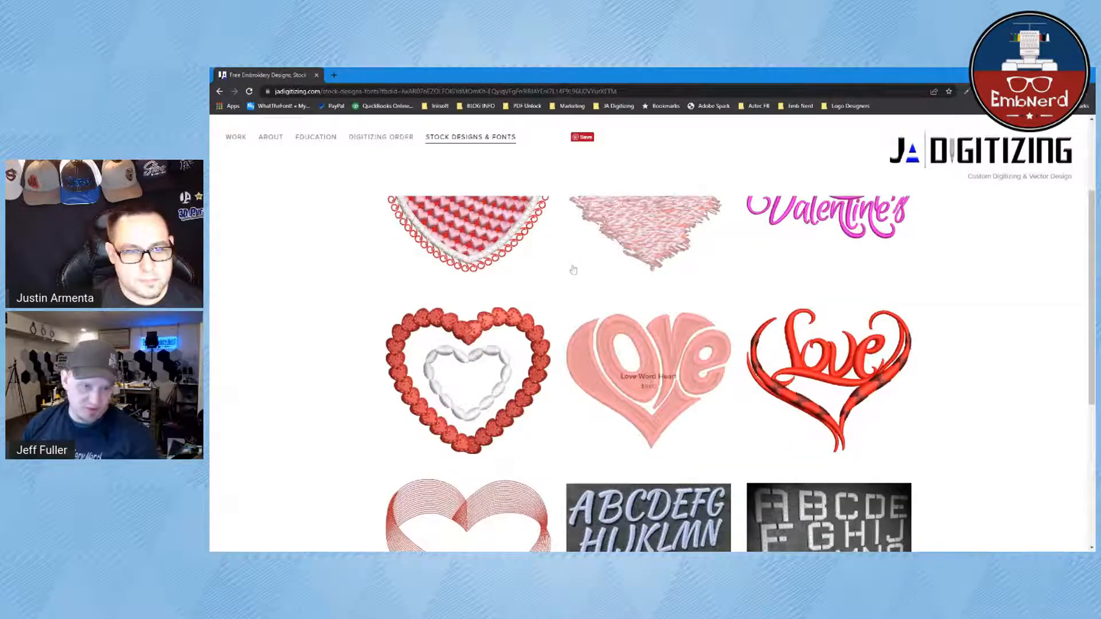
{"action": "scroll", "coordinate": [573, 270], "scroll_direction": "up", "scroll_amount": 2}
{"action": "left_click", "coordinate": [466, 269]}
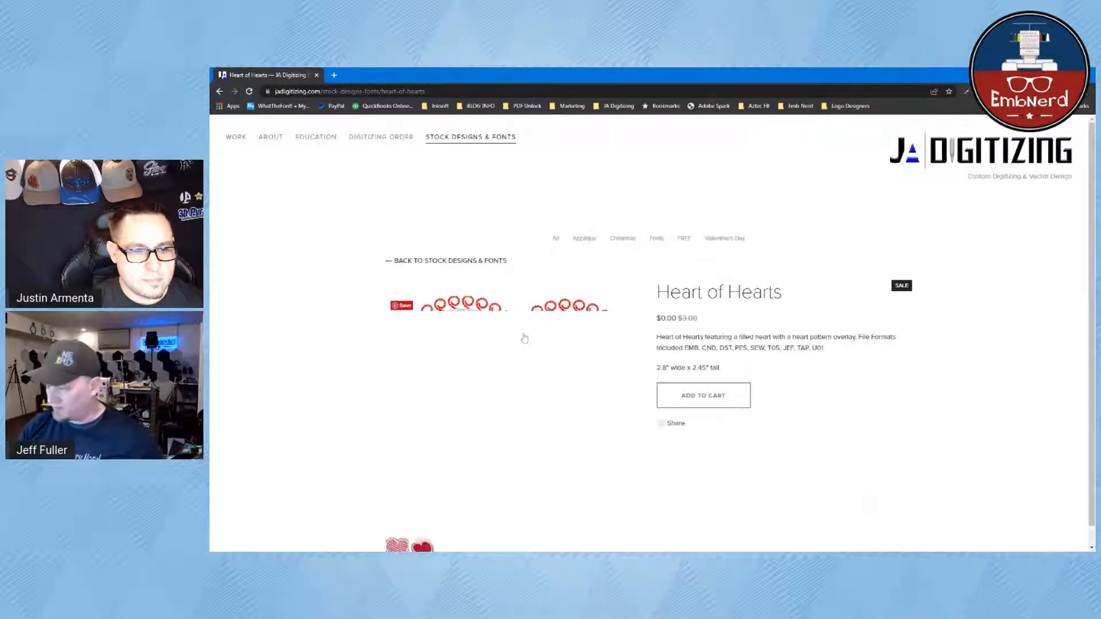
{"action": "scroll", "coordinate": [449, 481], "scroll_direction": "down", "scroll_amount": 1}
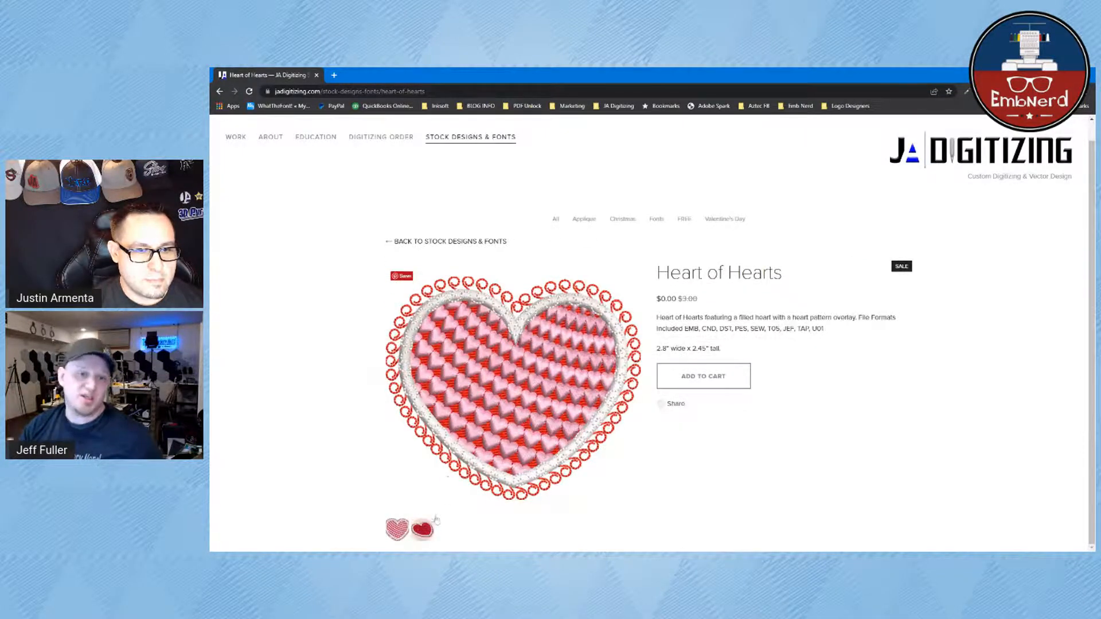
{"action": "left_click", "coordinate": [424, 531]}
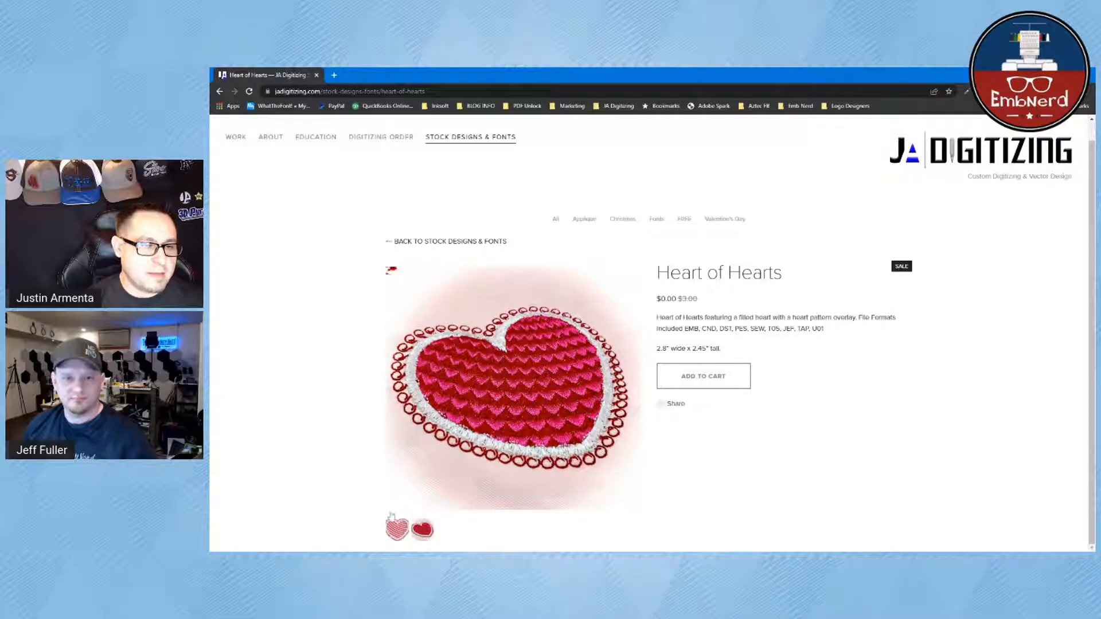
{"action": "left_click", "coordinate": [394, 529]}
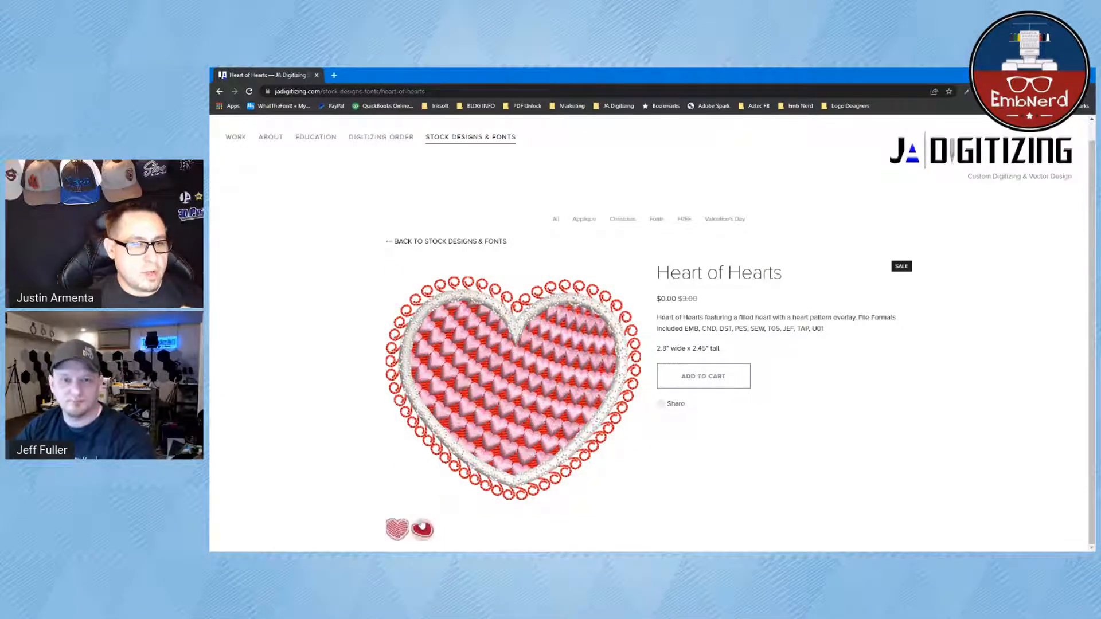
{"action": "left_click", "coordinate": [422, 528]}
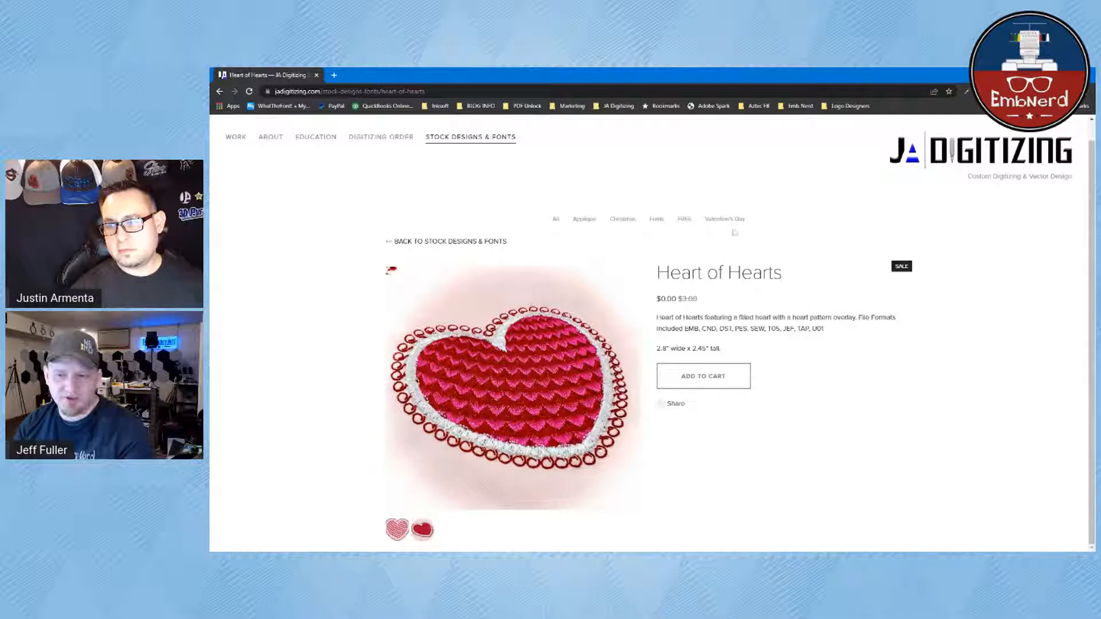
Step: Return to the full stock designs and fonts listing and open the 3D Puff Bridged Block font's product page
{"action": "left_click", "coordinate": [395, 243]}
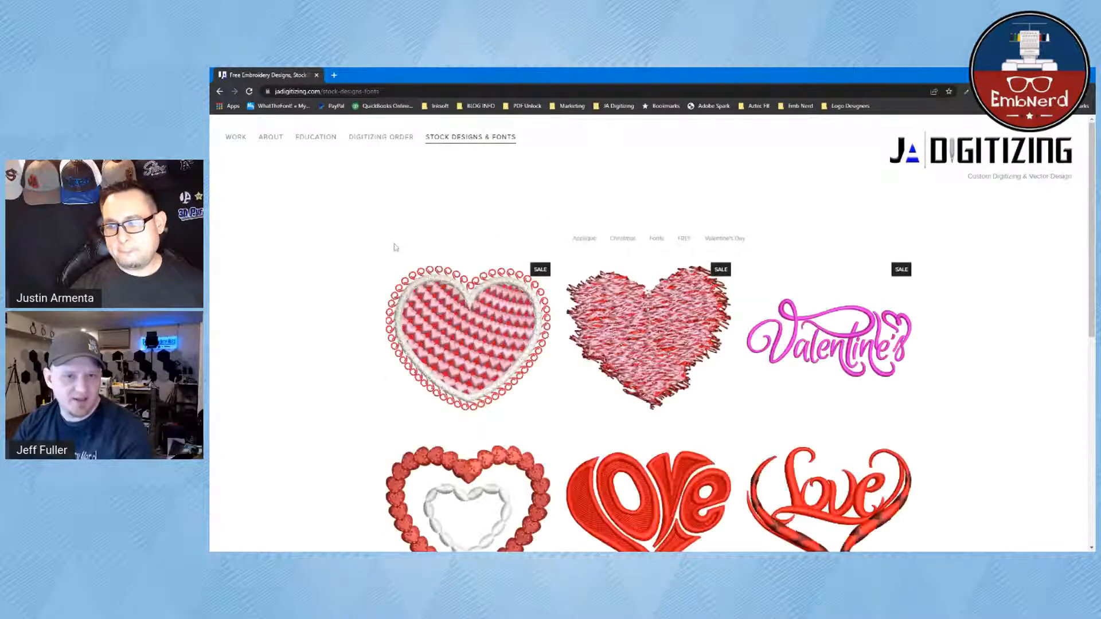
{"action": "scroll", "coordinate": [746, 344], "scroll_direction": "down", "scroll_amount": 5}
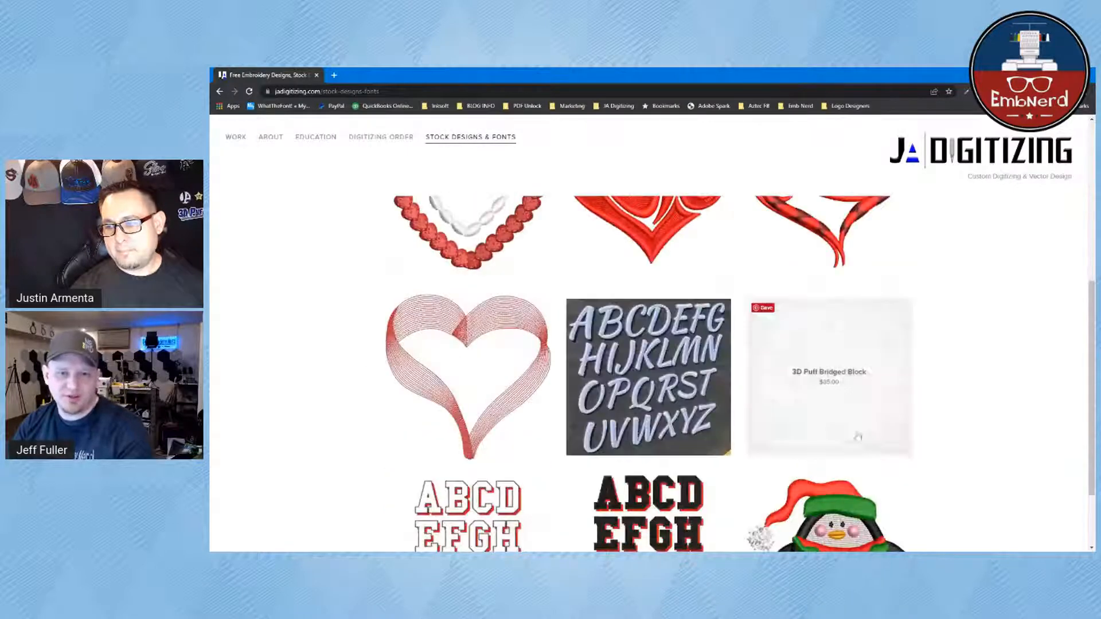
{"action": "scroll", "coordinate": [835, 418], "scroll_direction": "down", "scroll_amount": 2}
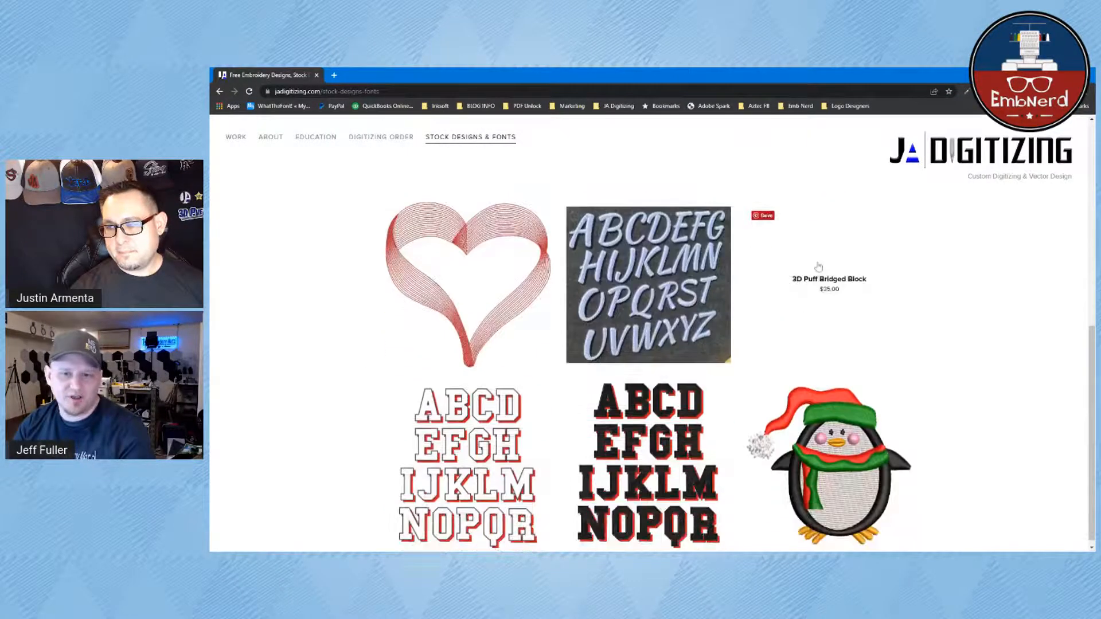
{"action": "left_click", "coordinate": [818, 267]}
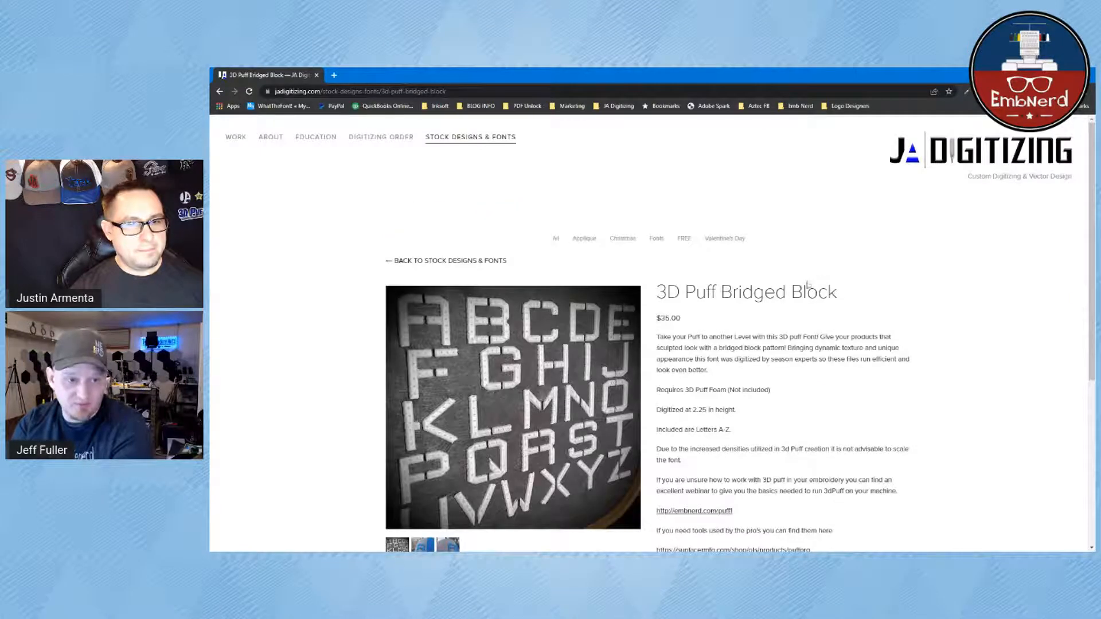
Step: Examine the 3D Puff Bridged Block font's two product photos of the letter stitched on a cap
{"action": "scroll", "coordinate": [574, 401], "scroll_direction": "down", "scroll_amount": 3}
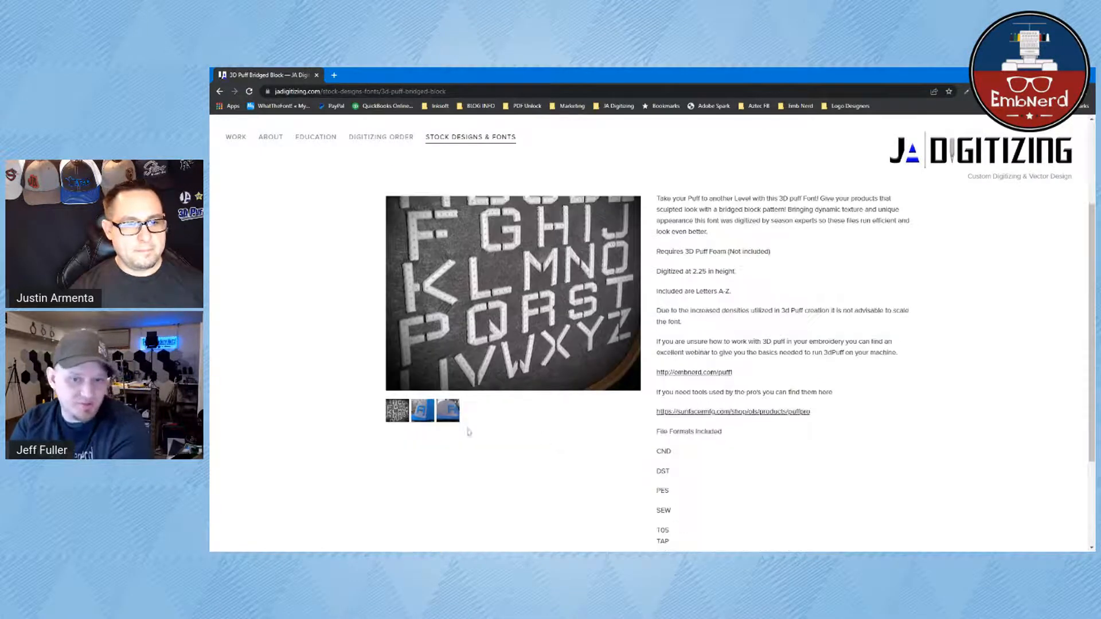
{"action": "left_click", "coordinate": [427, 417]}
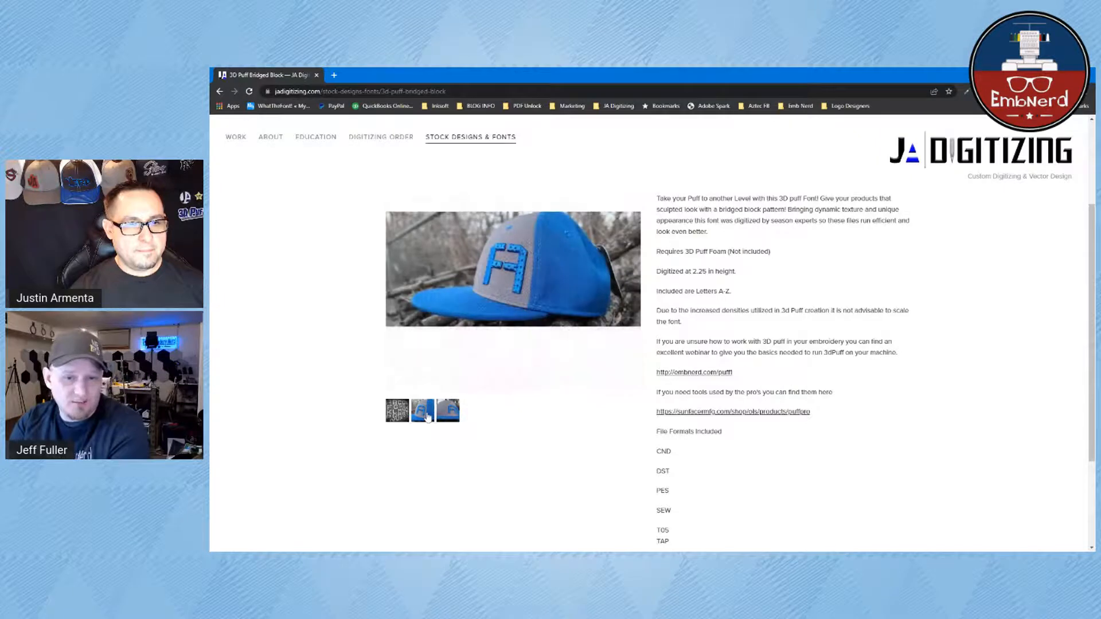
{"action": "left_click", "coordinate": [454, 416]}
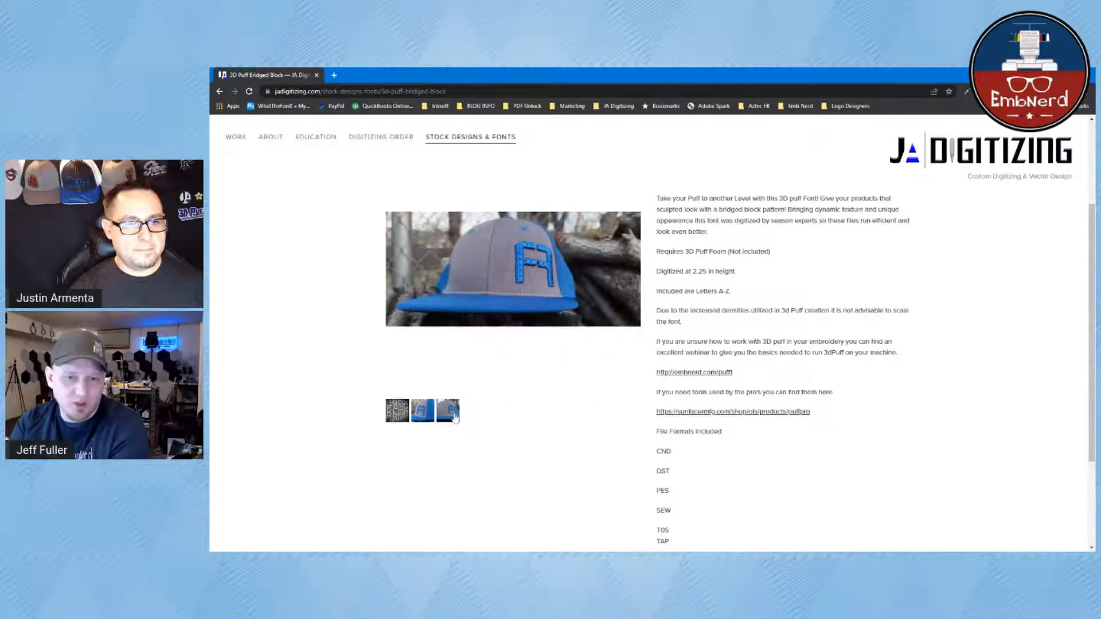